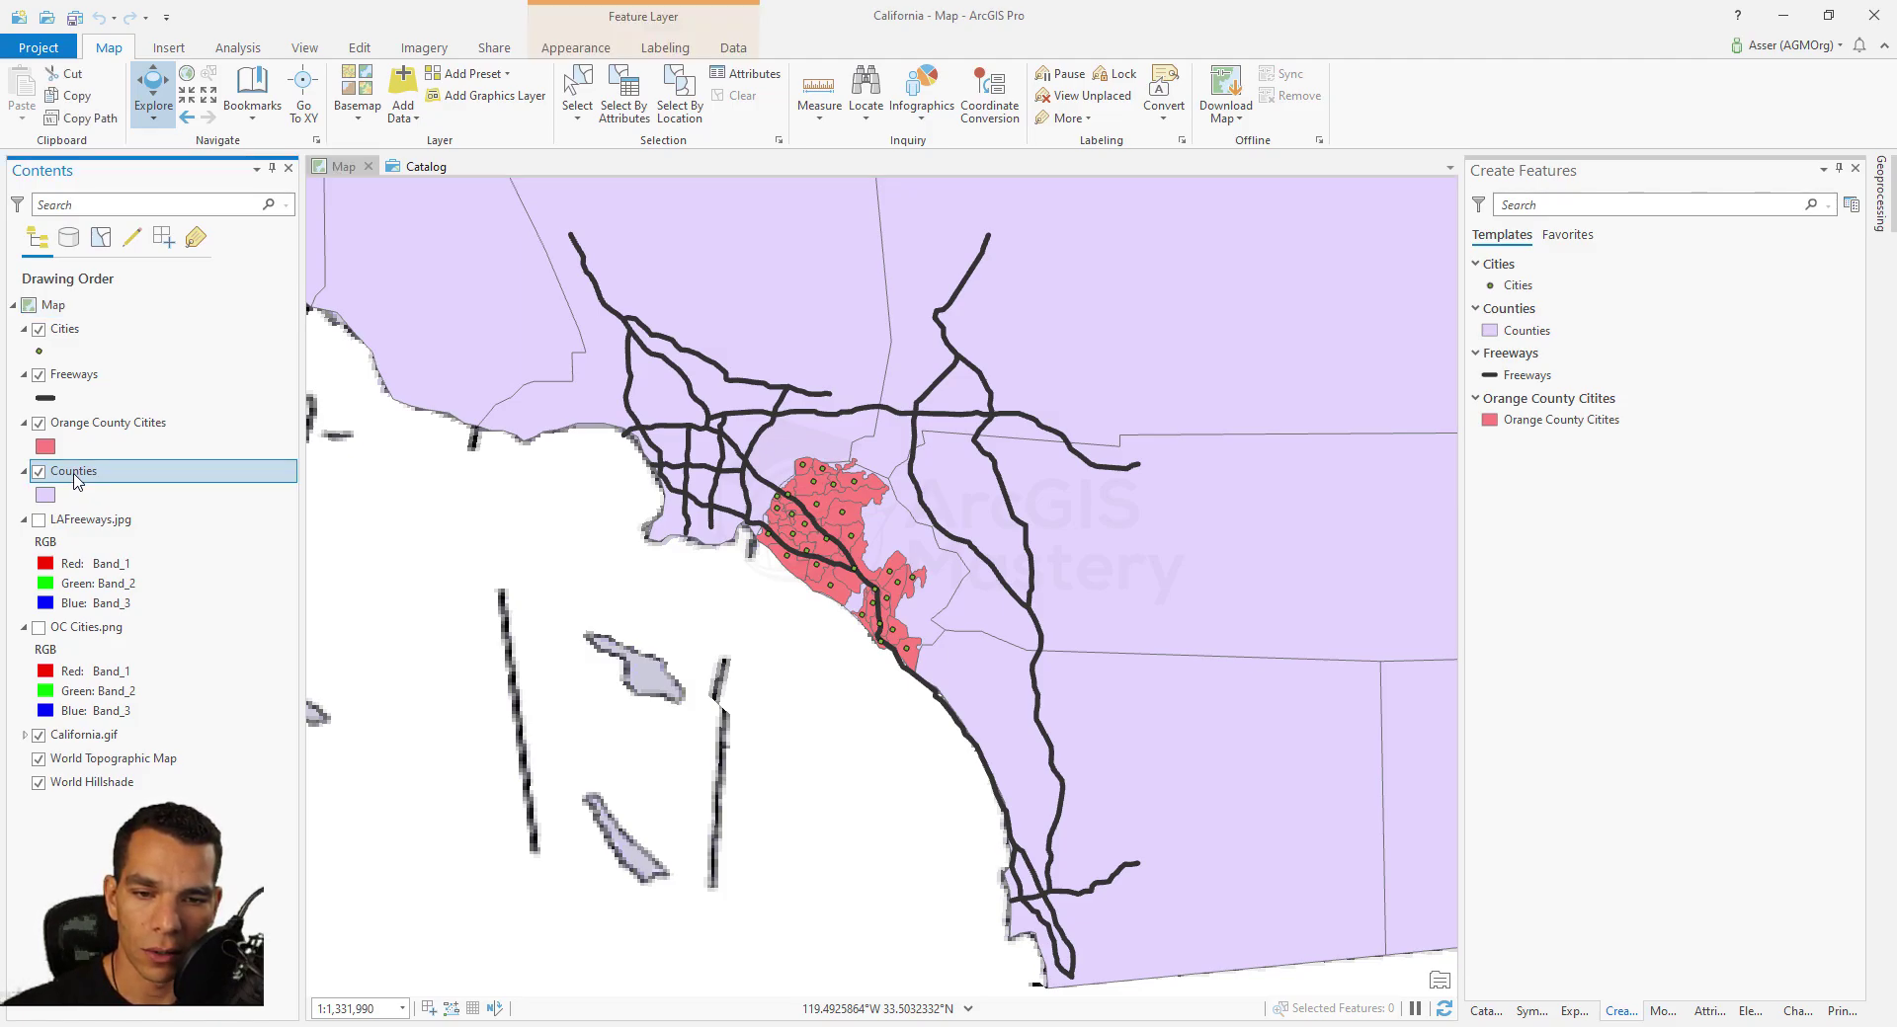
Step: Open the attribute table of the Counties layer and shrink the table so more of the map shows
right_click(78, 481)
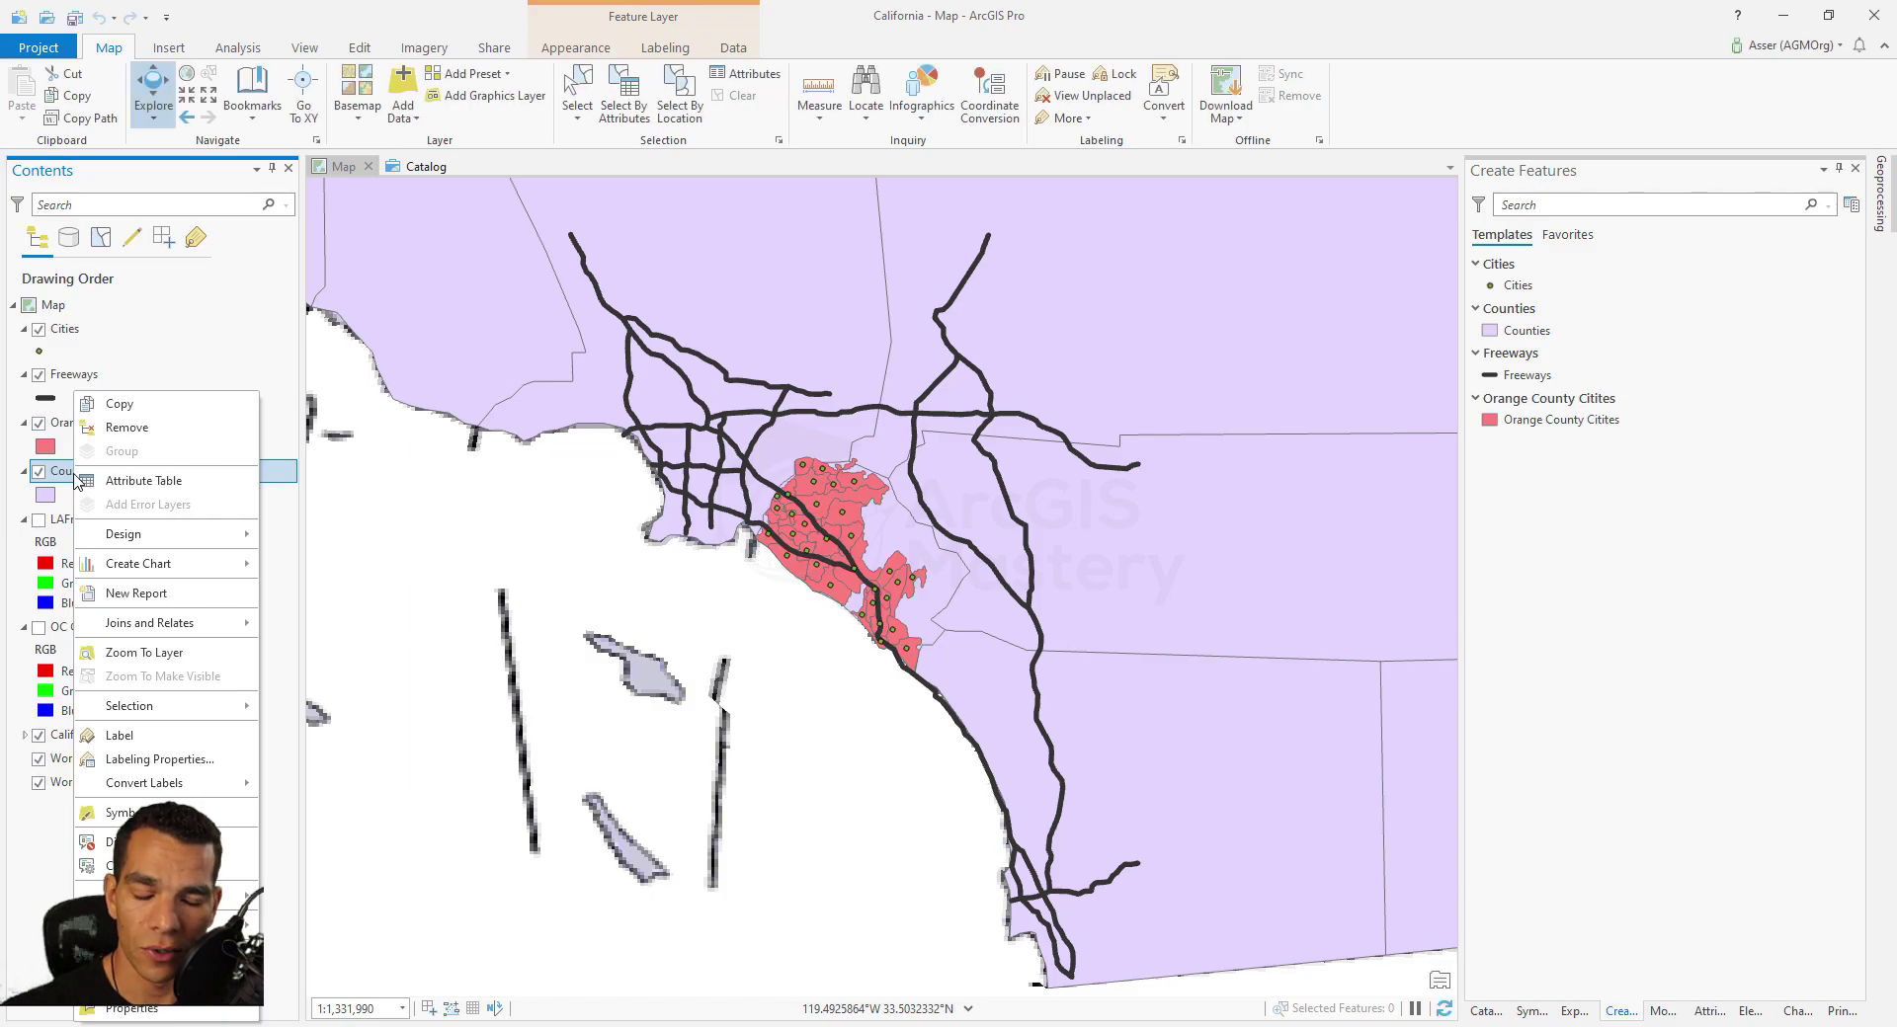
left_click(139, 484)
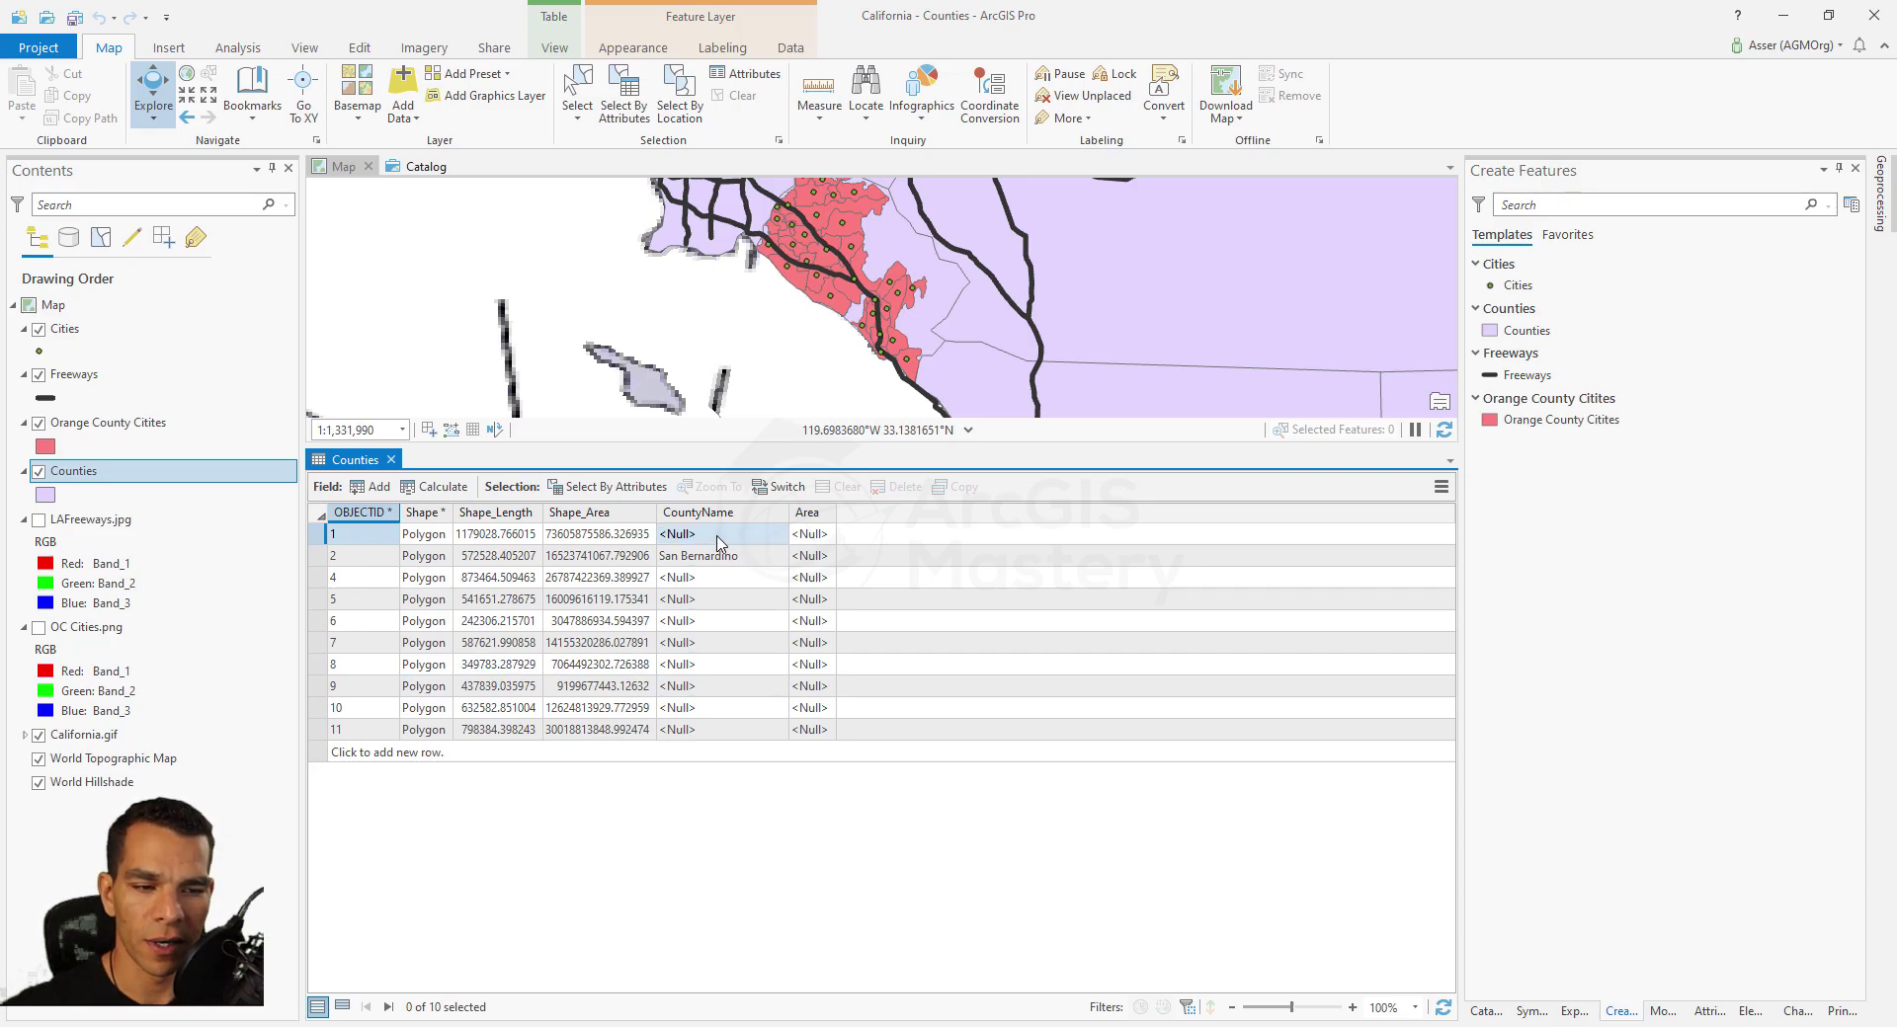
left_click_drag(731, 444, 731, 595)
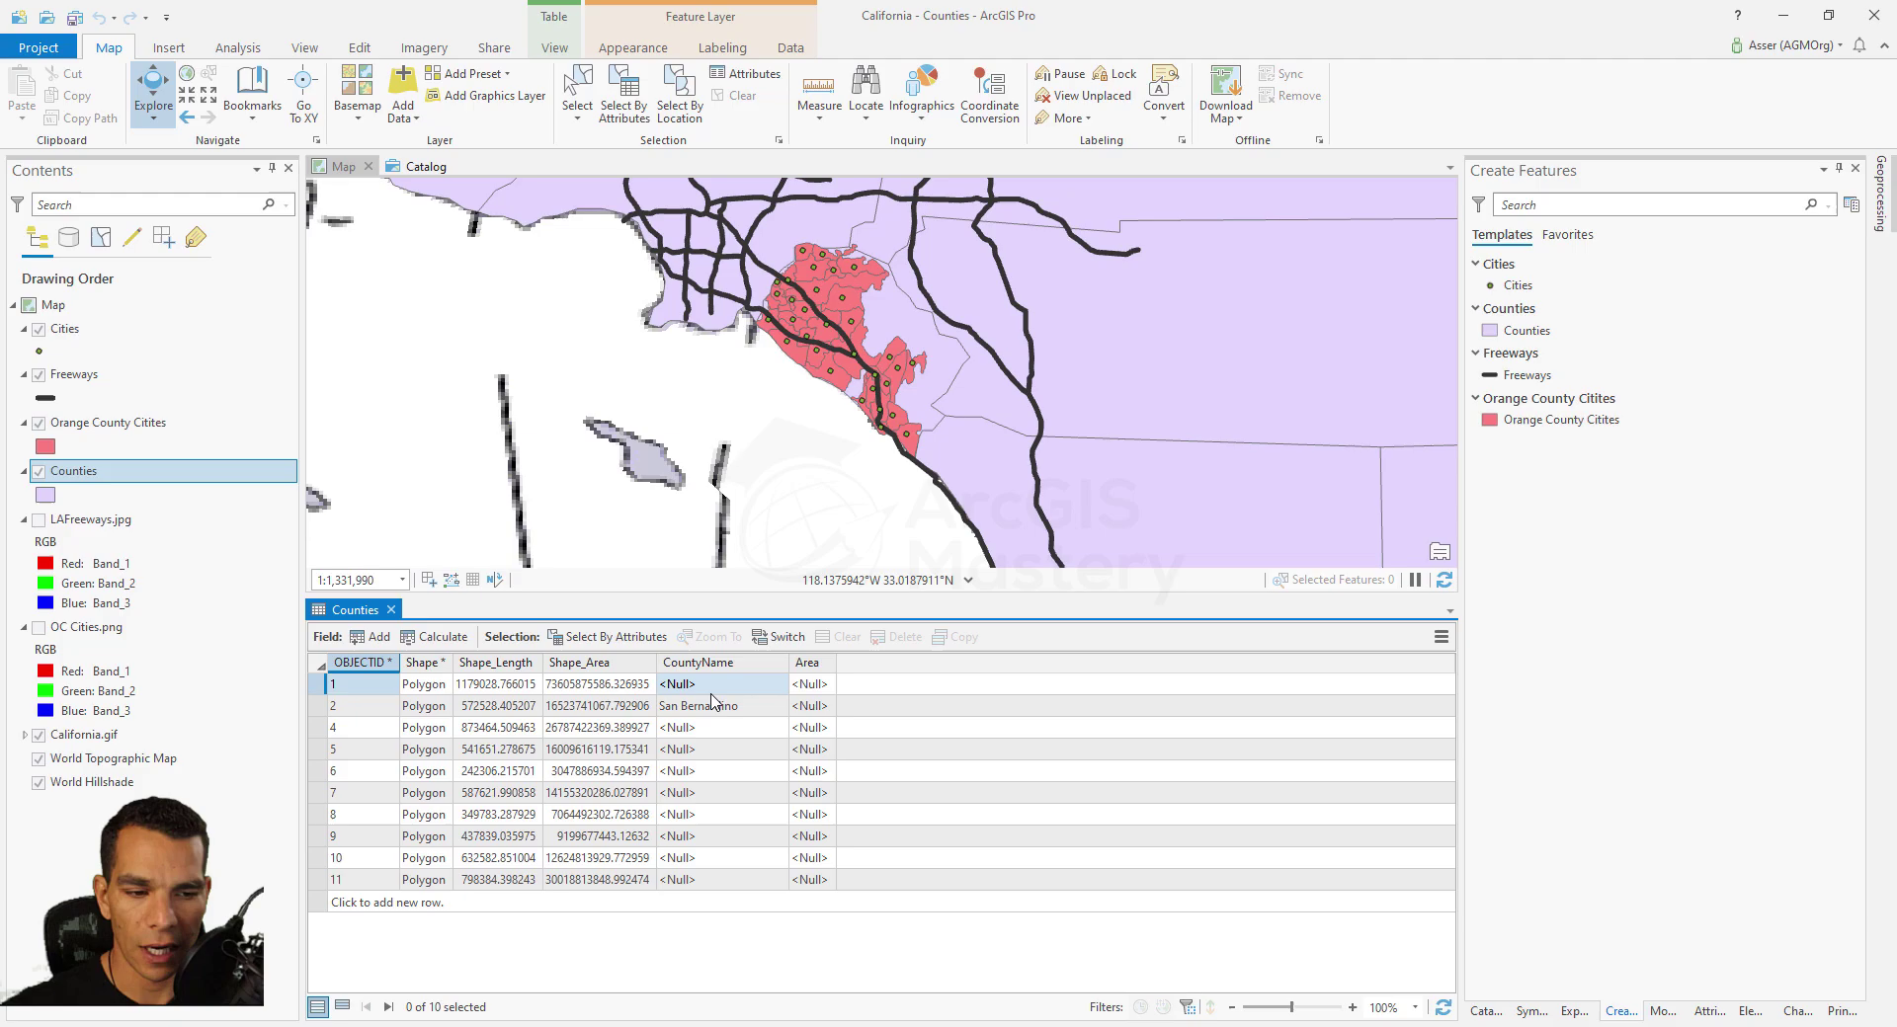
Step: Select the first record of the Counties table, locate its polygon on the map and set the layer's transparency to 55%
left_click(319, 683)
scroll(721, 370, "down", 2)
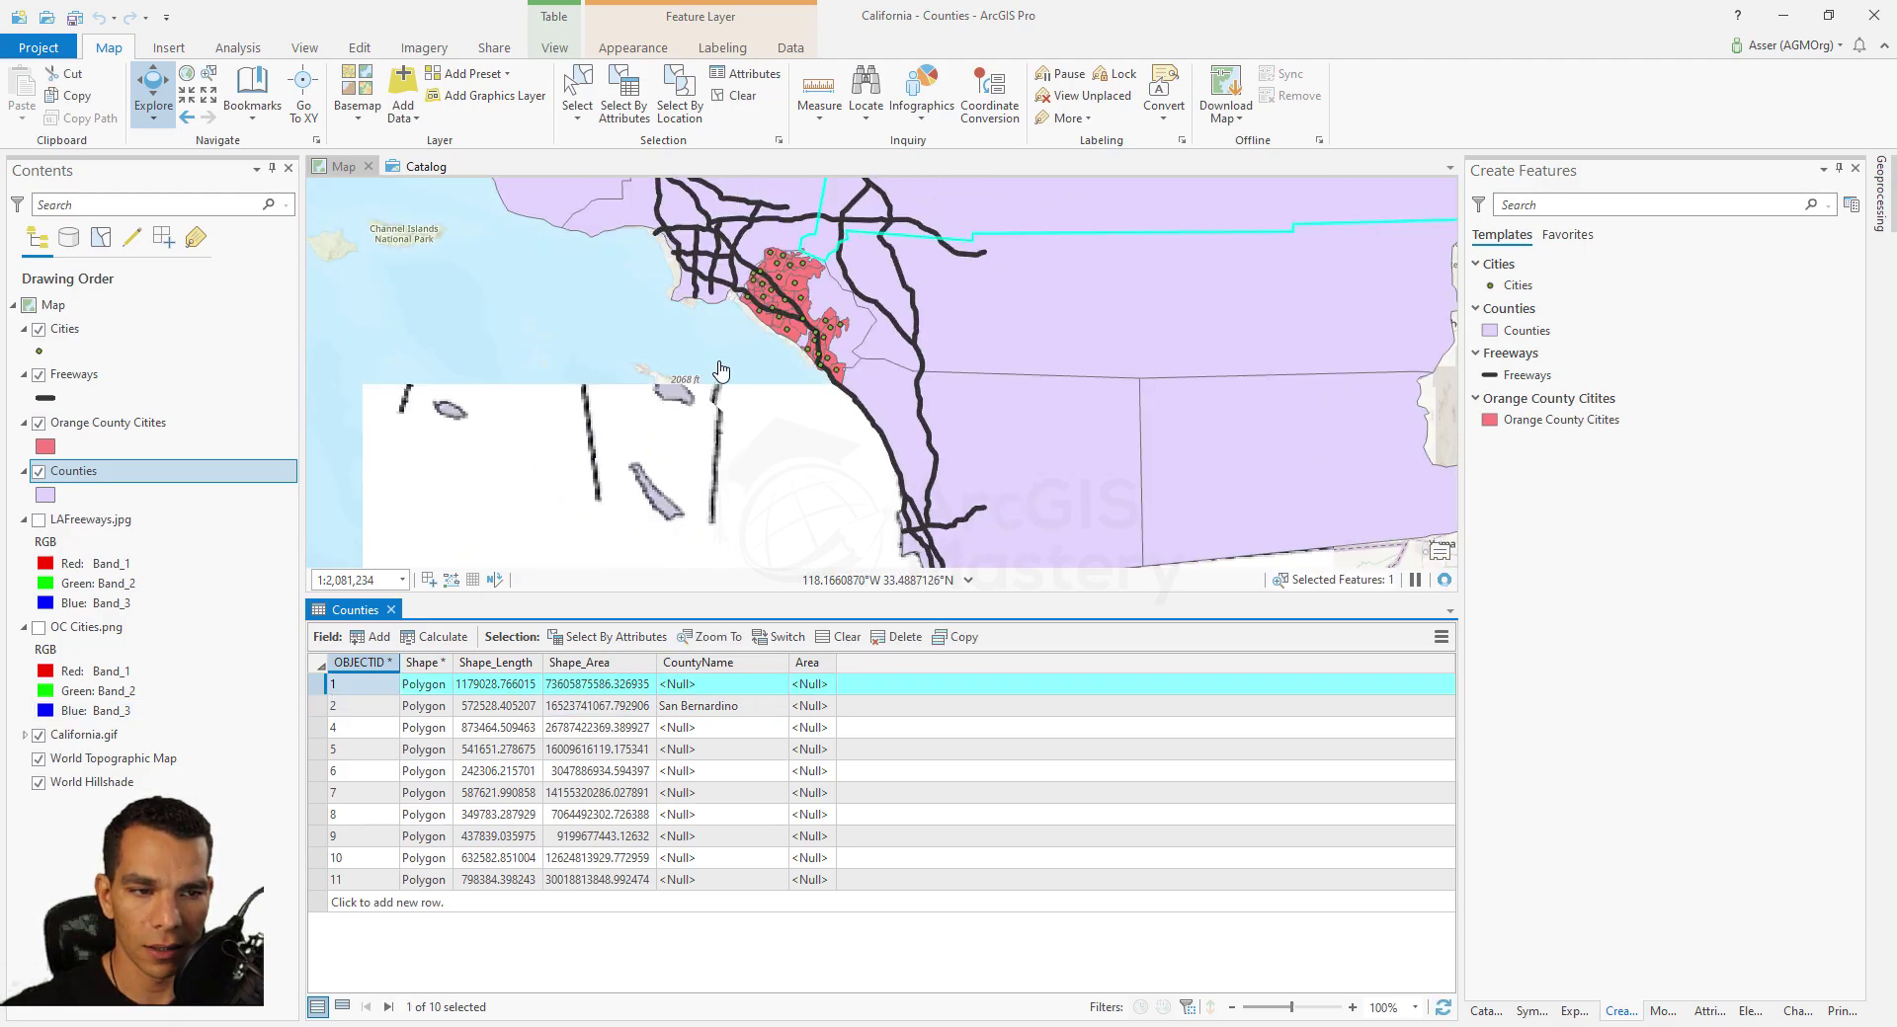
left_click_drag(722, 370, 721, 530)
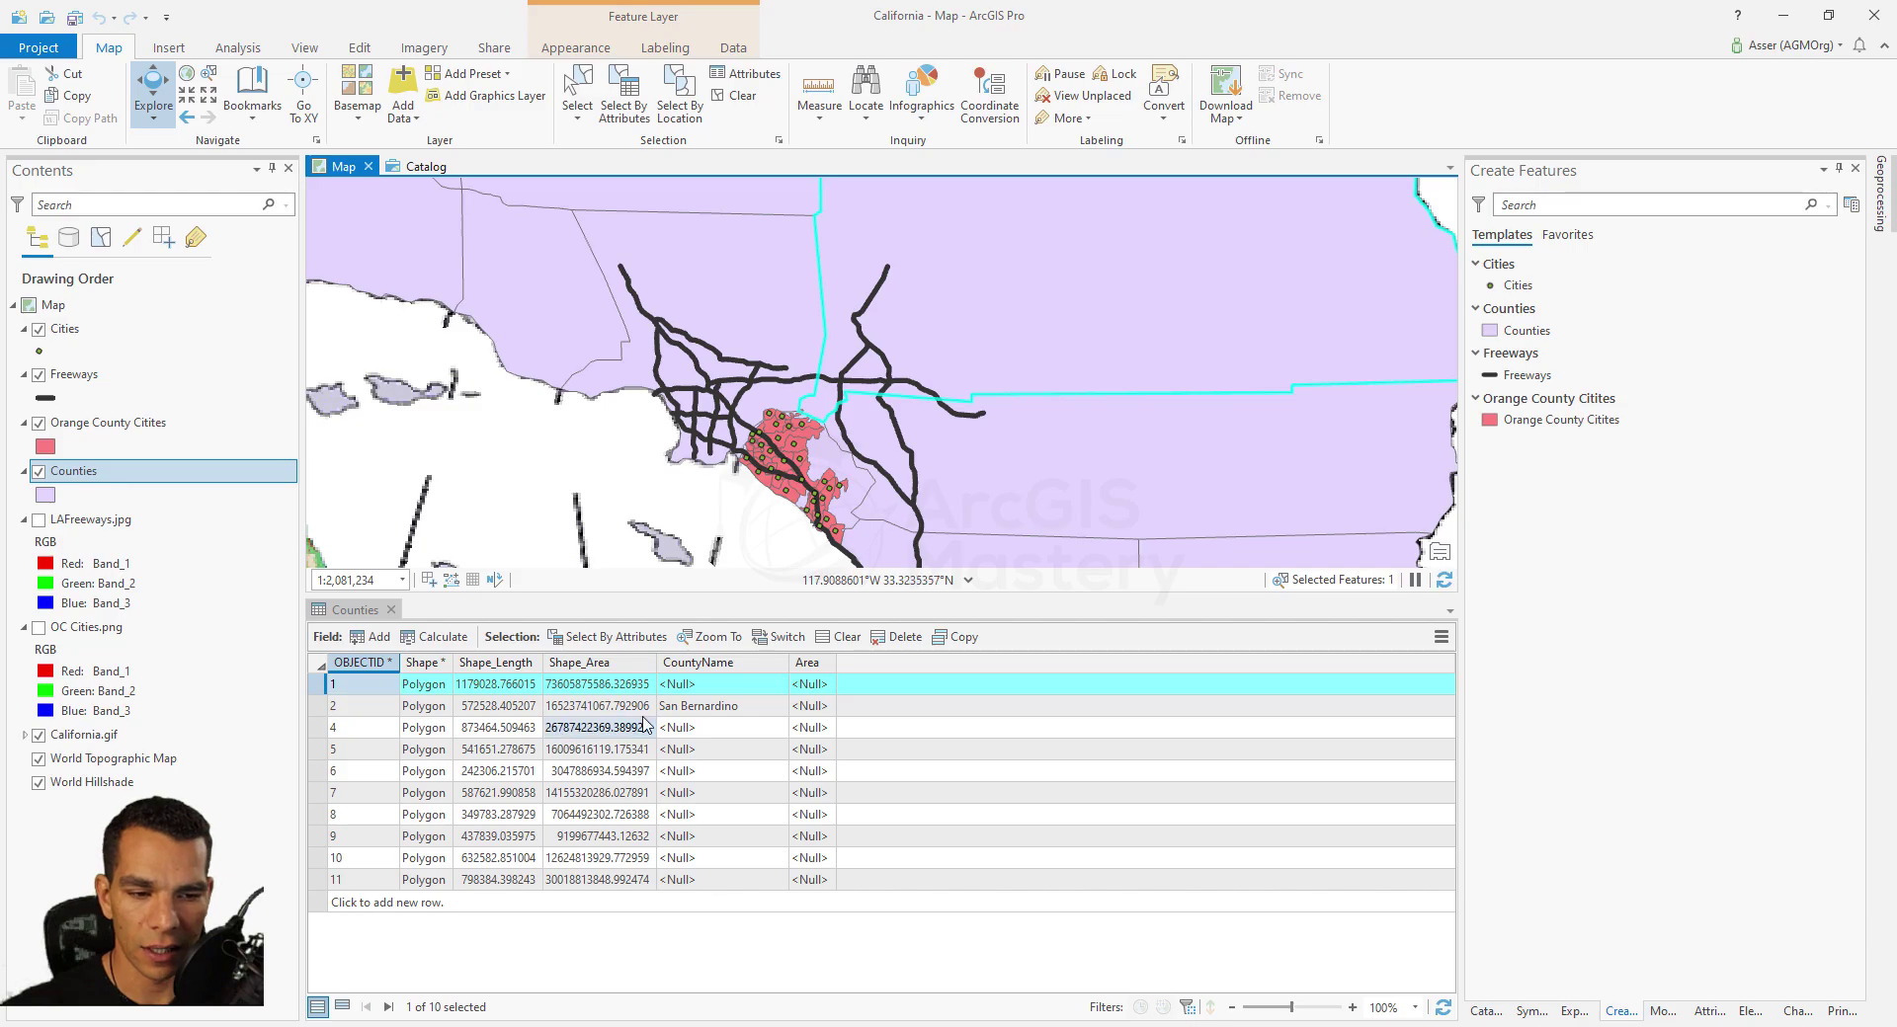
left_click_drag(1108, 270, 1045, 317)
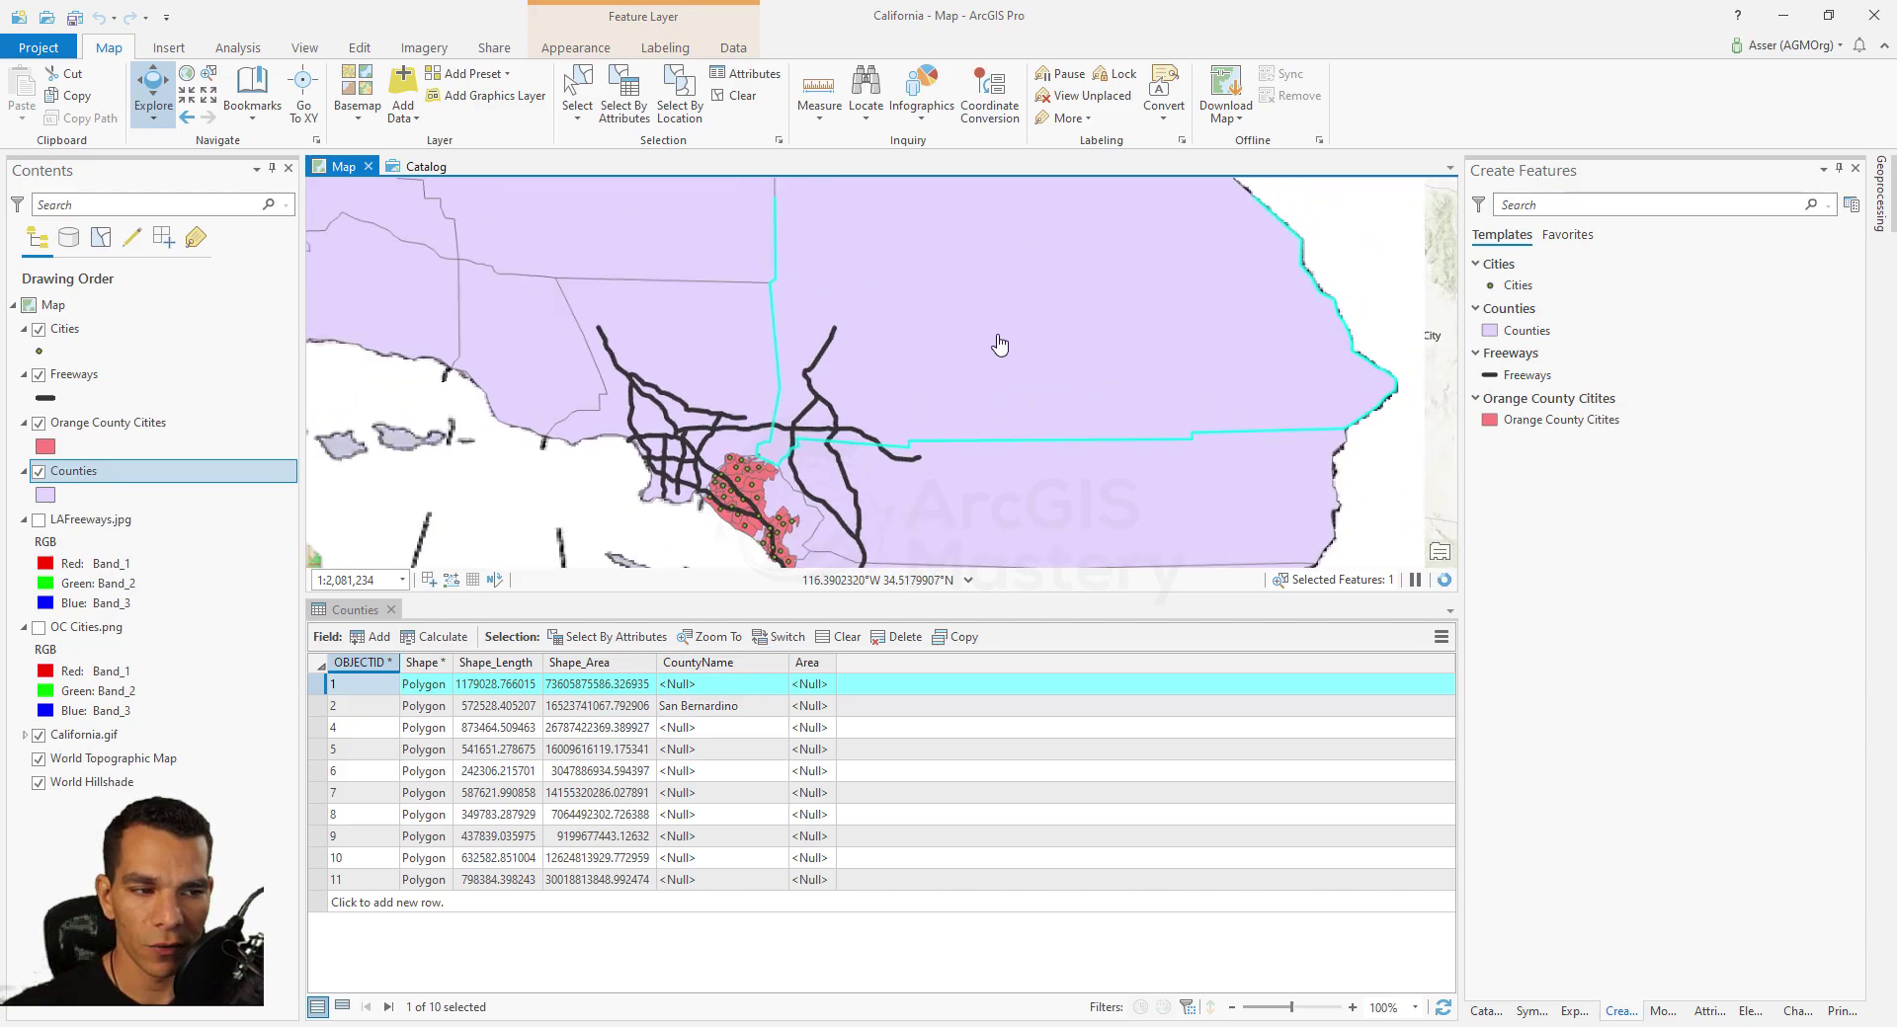
scroll(999, 344, "down", 3)
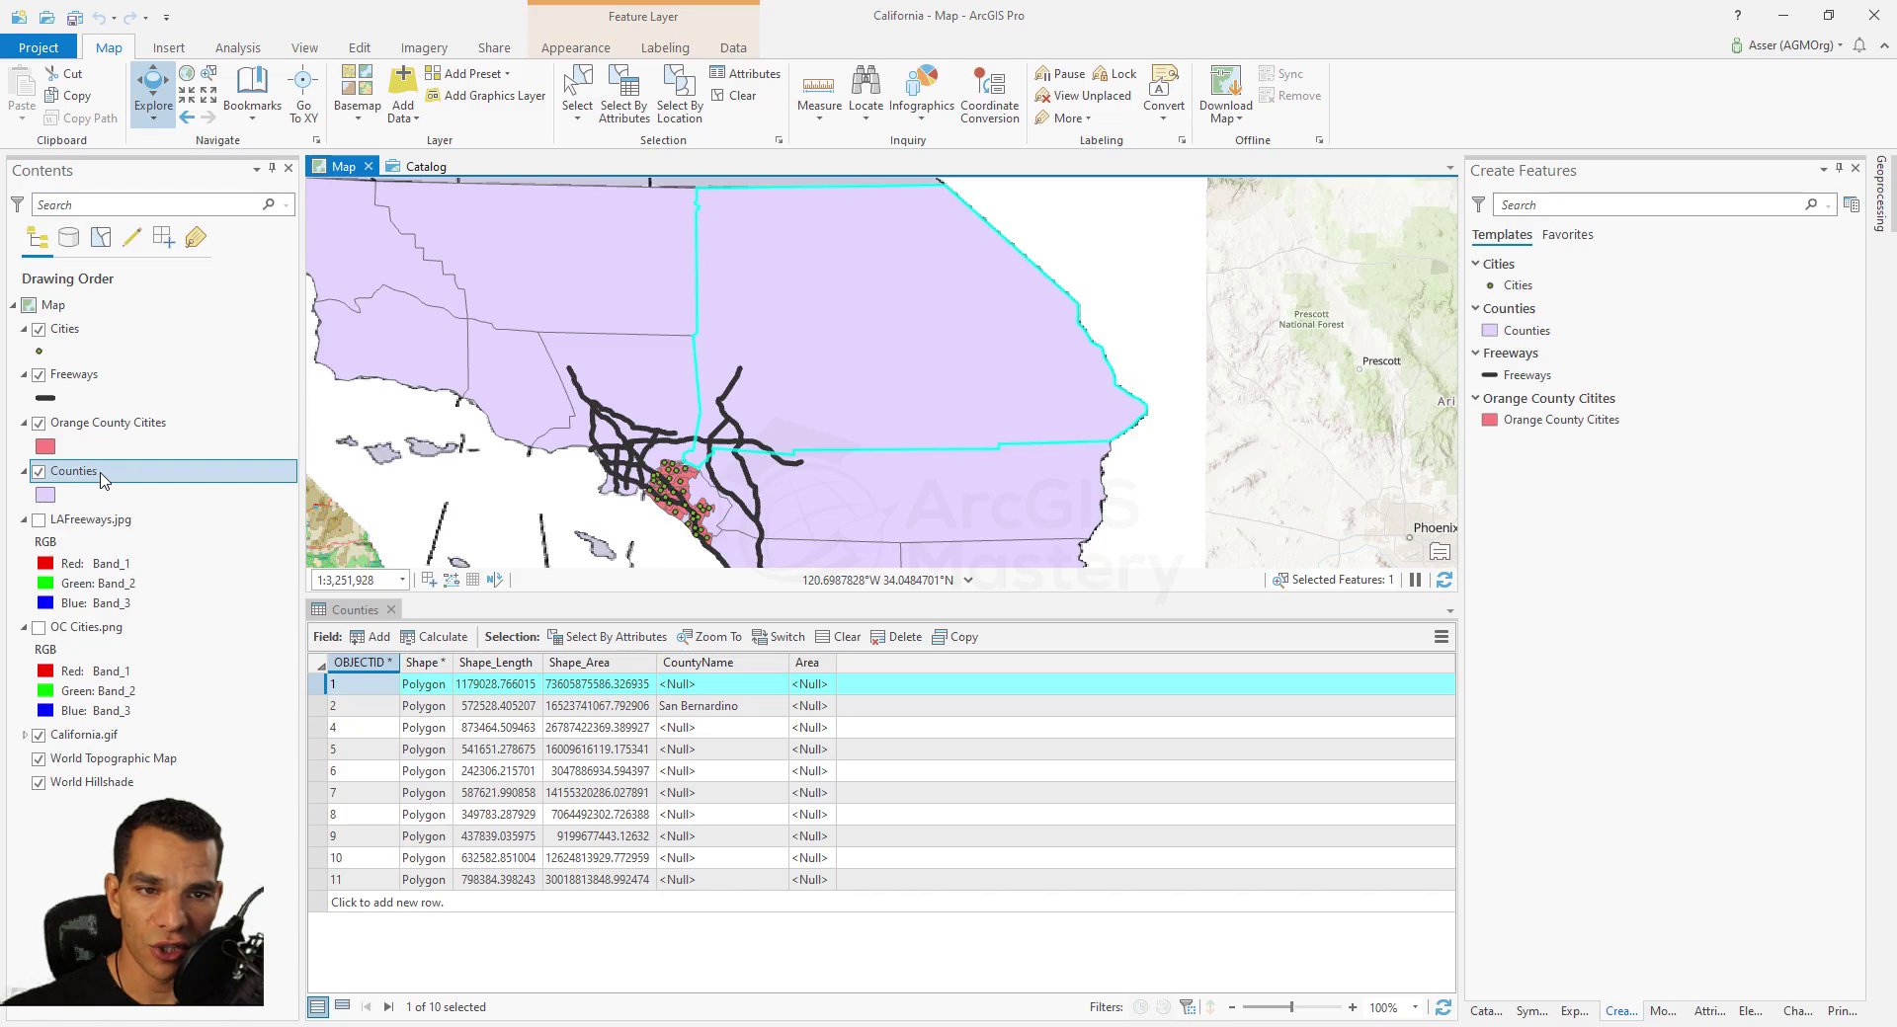
left_click(577, 49)
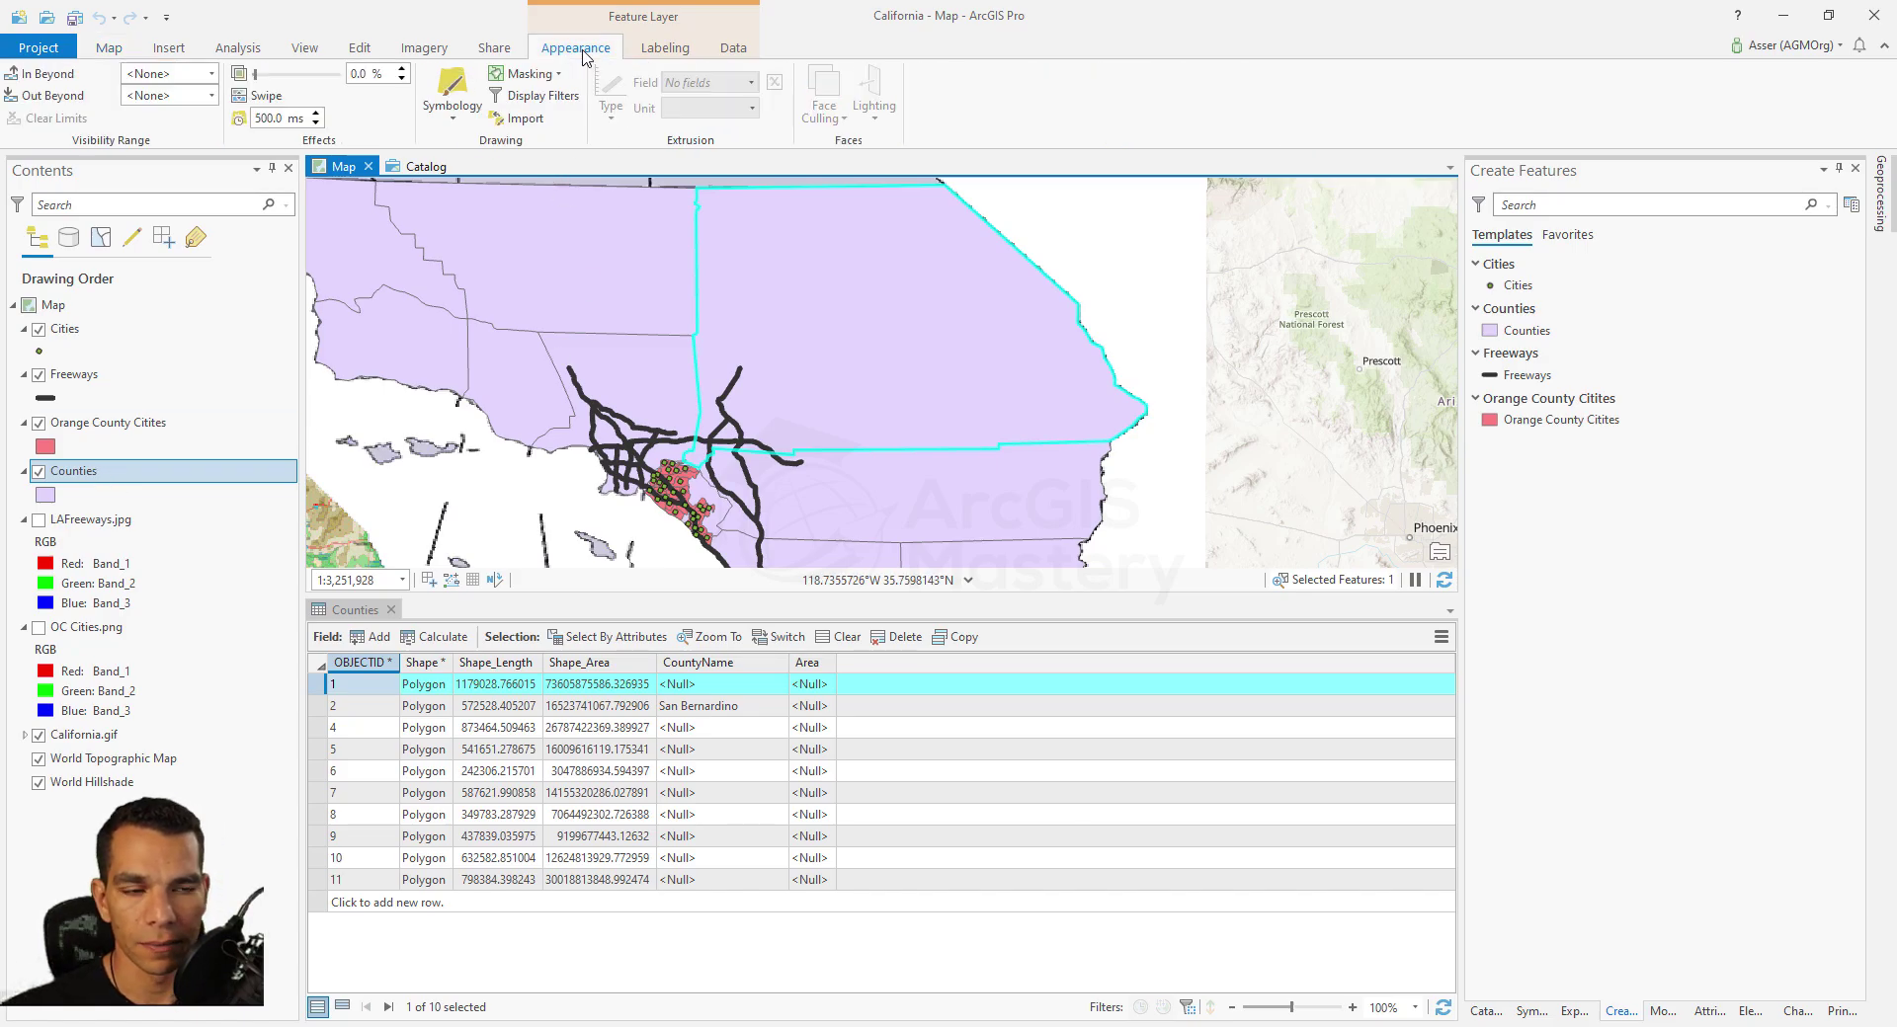
left_click_drag(255, 76, 300, 79)
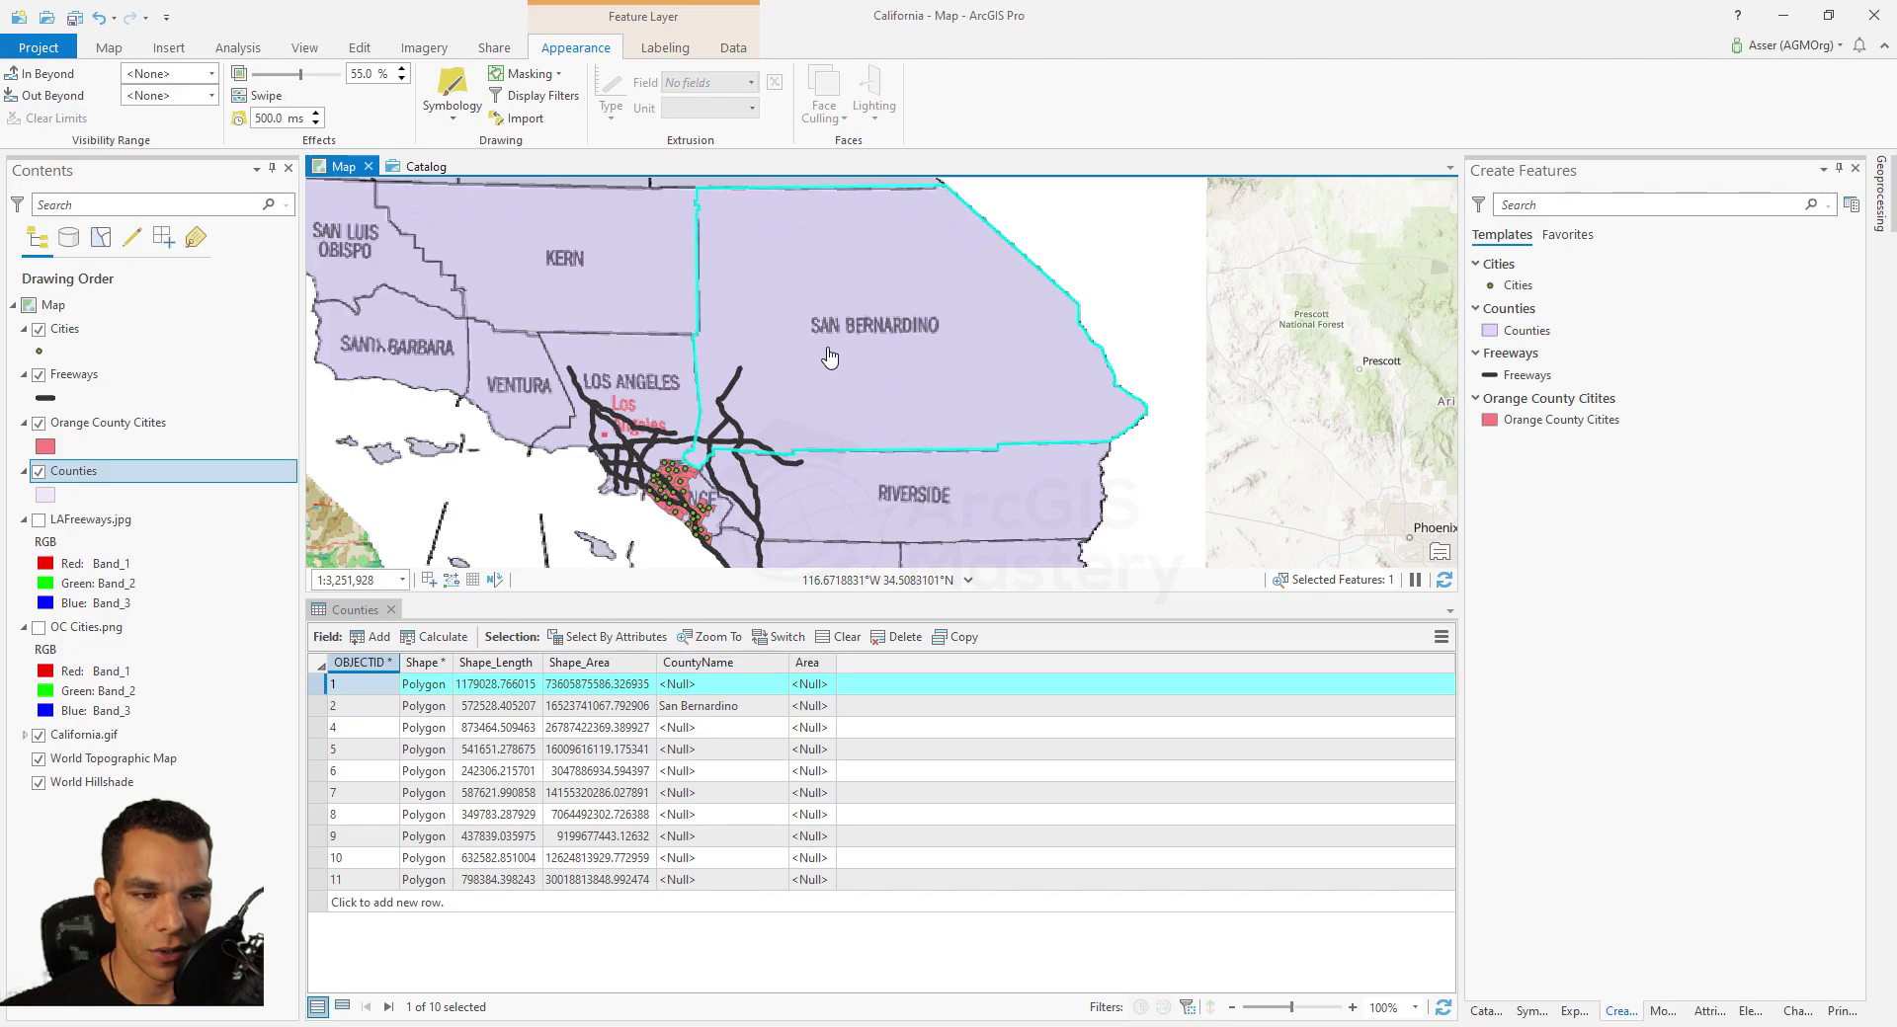
Step: Enter San Bernardino as the CountyName of the record with OBJECTID 1
double_click(716, 686)
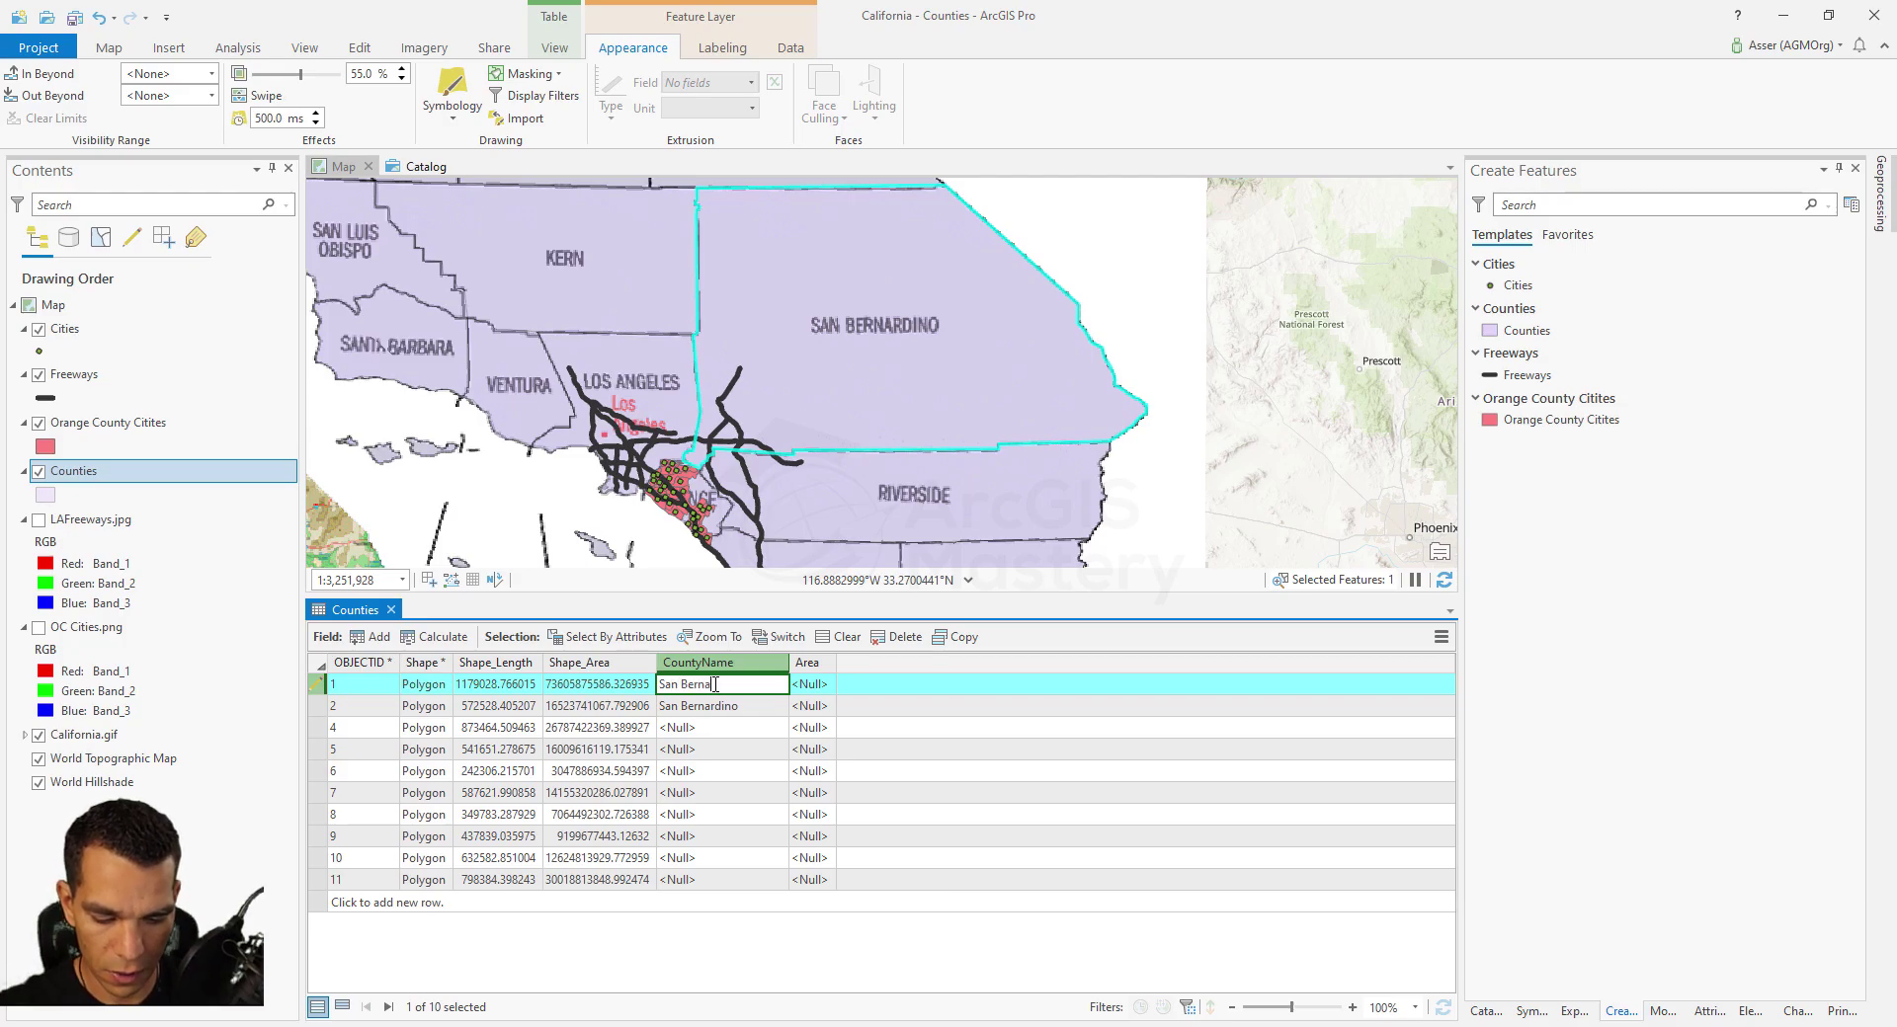
type("San Bernardino")
key("Return")
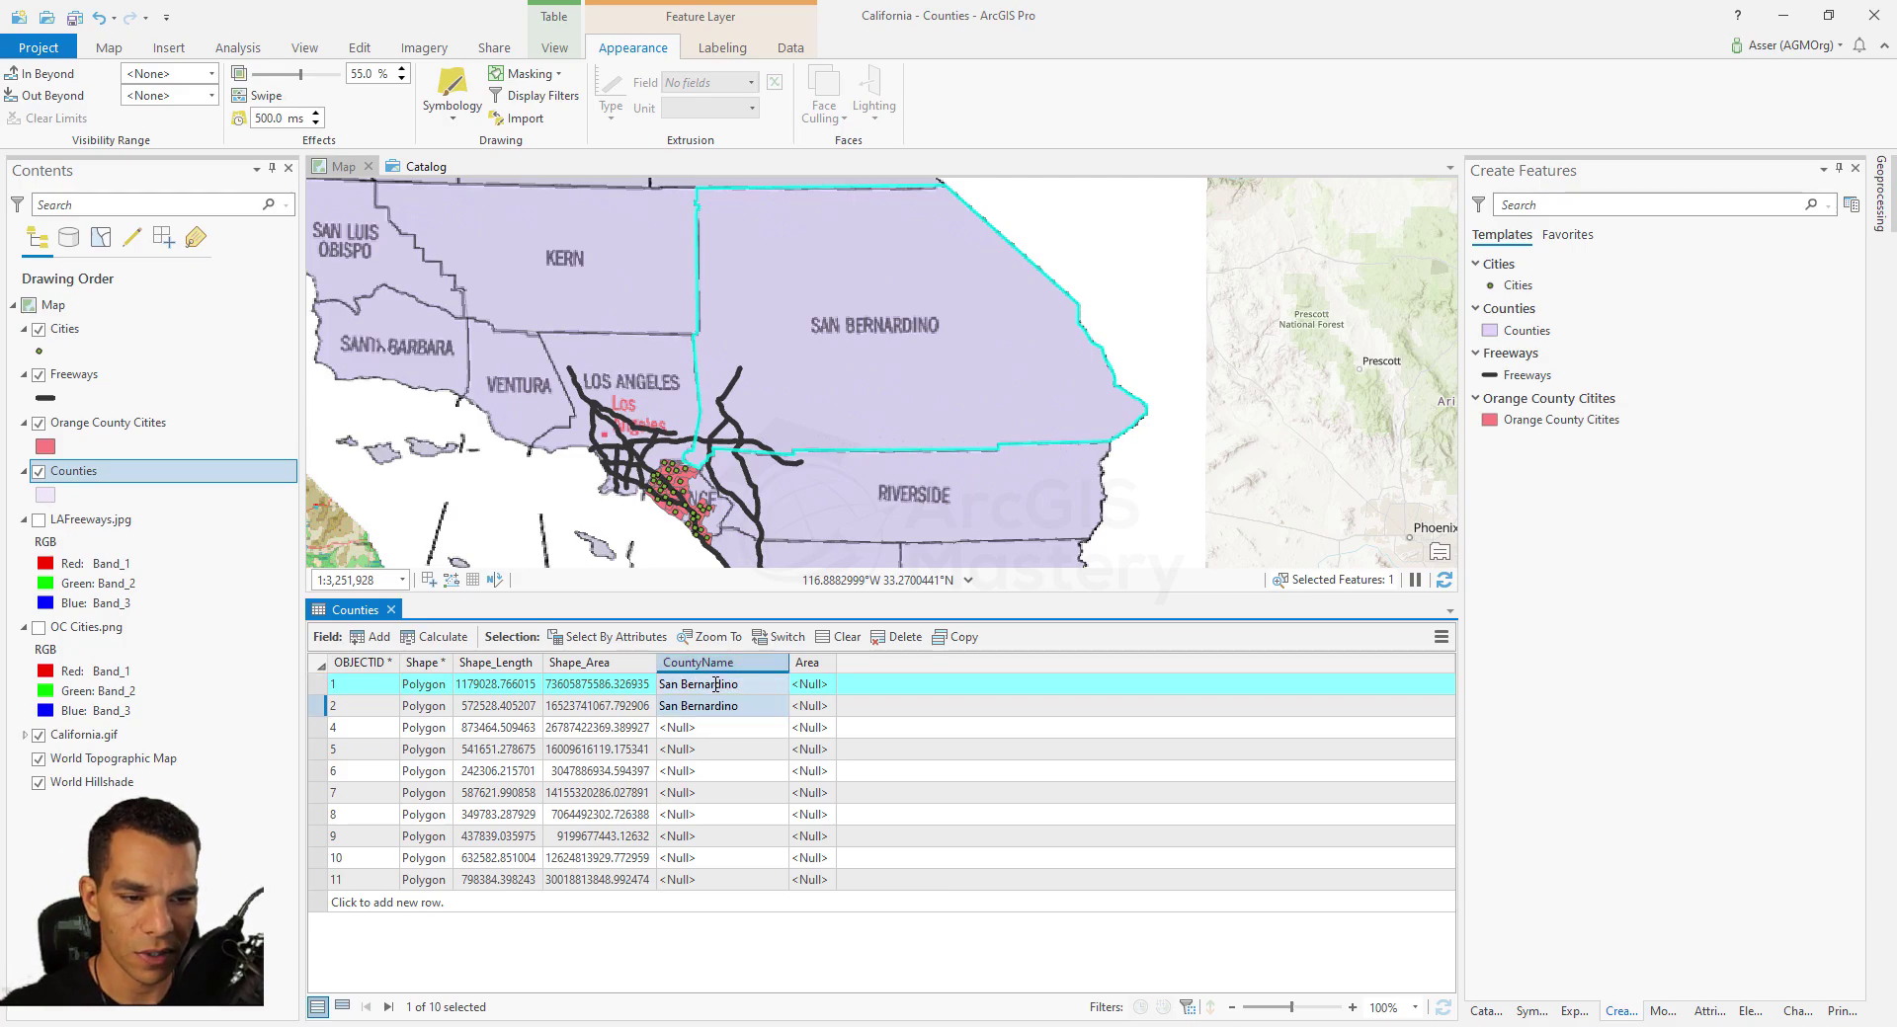
Step: Locate the polygon with OBJECTID 2 on the map and replace its CountyName with Imperial
left_click(318, 707)
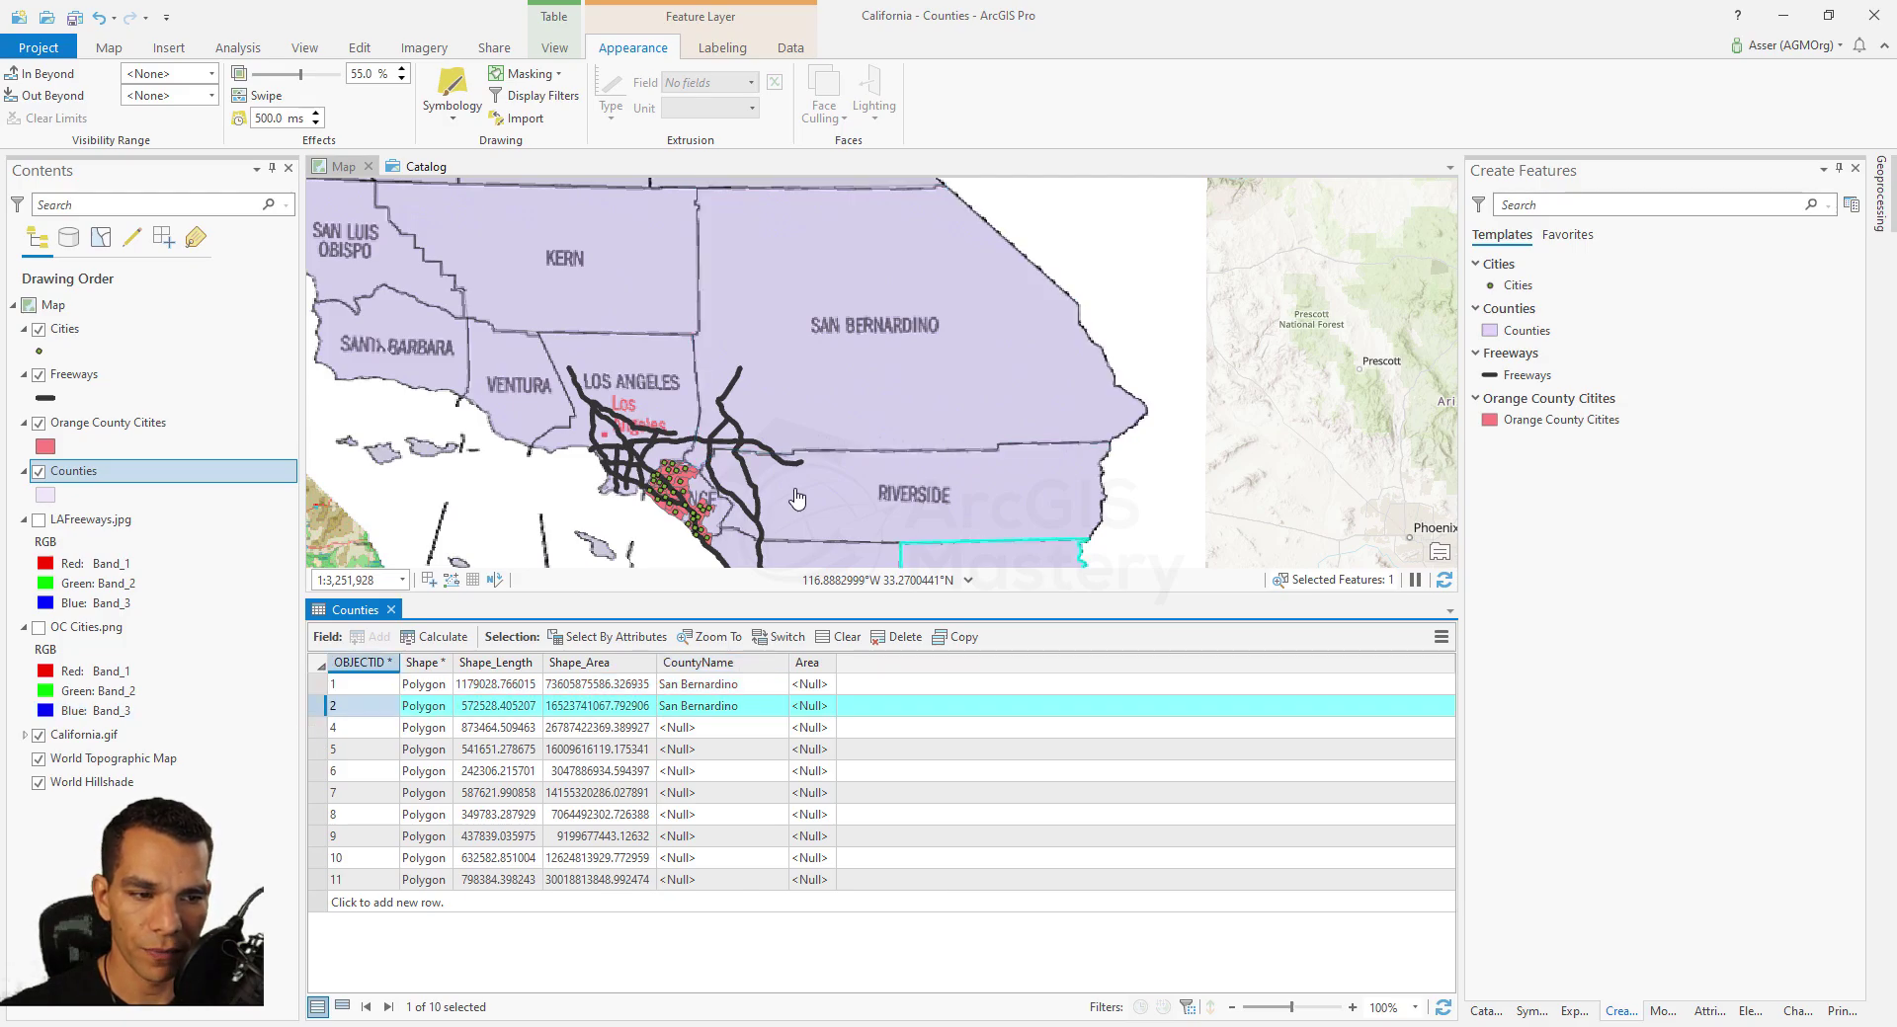
left_click_drag(788, 523, 726, 269)
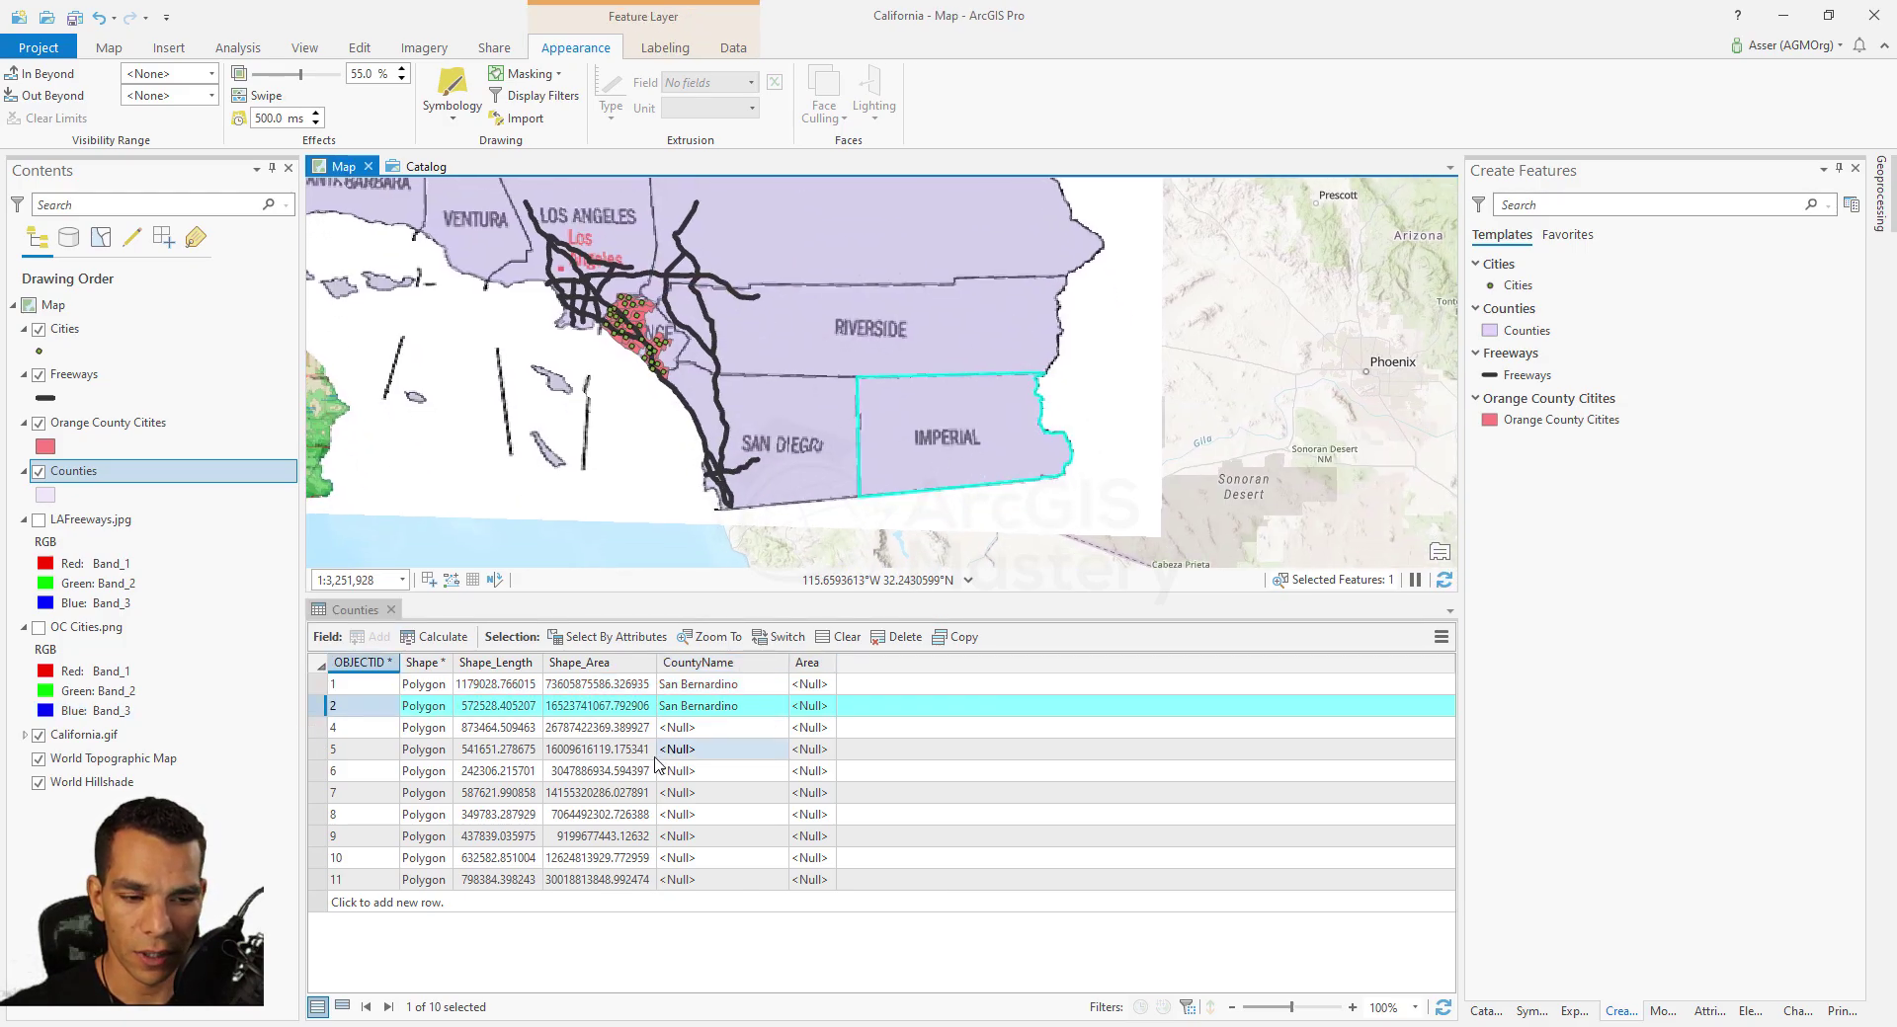
double_click(721, 707)
key("BackSpace")
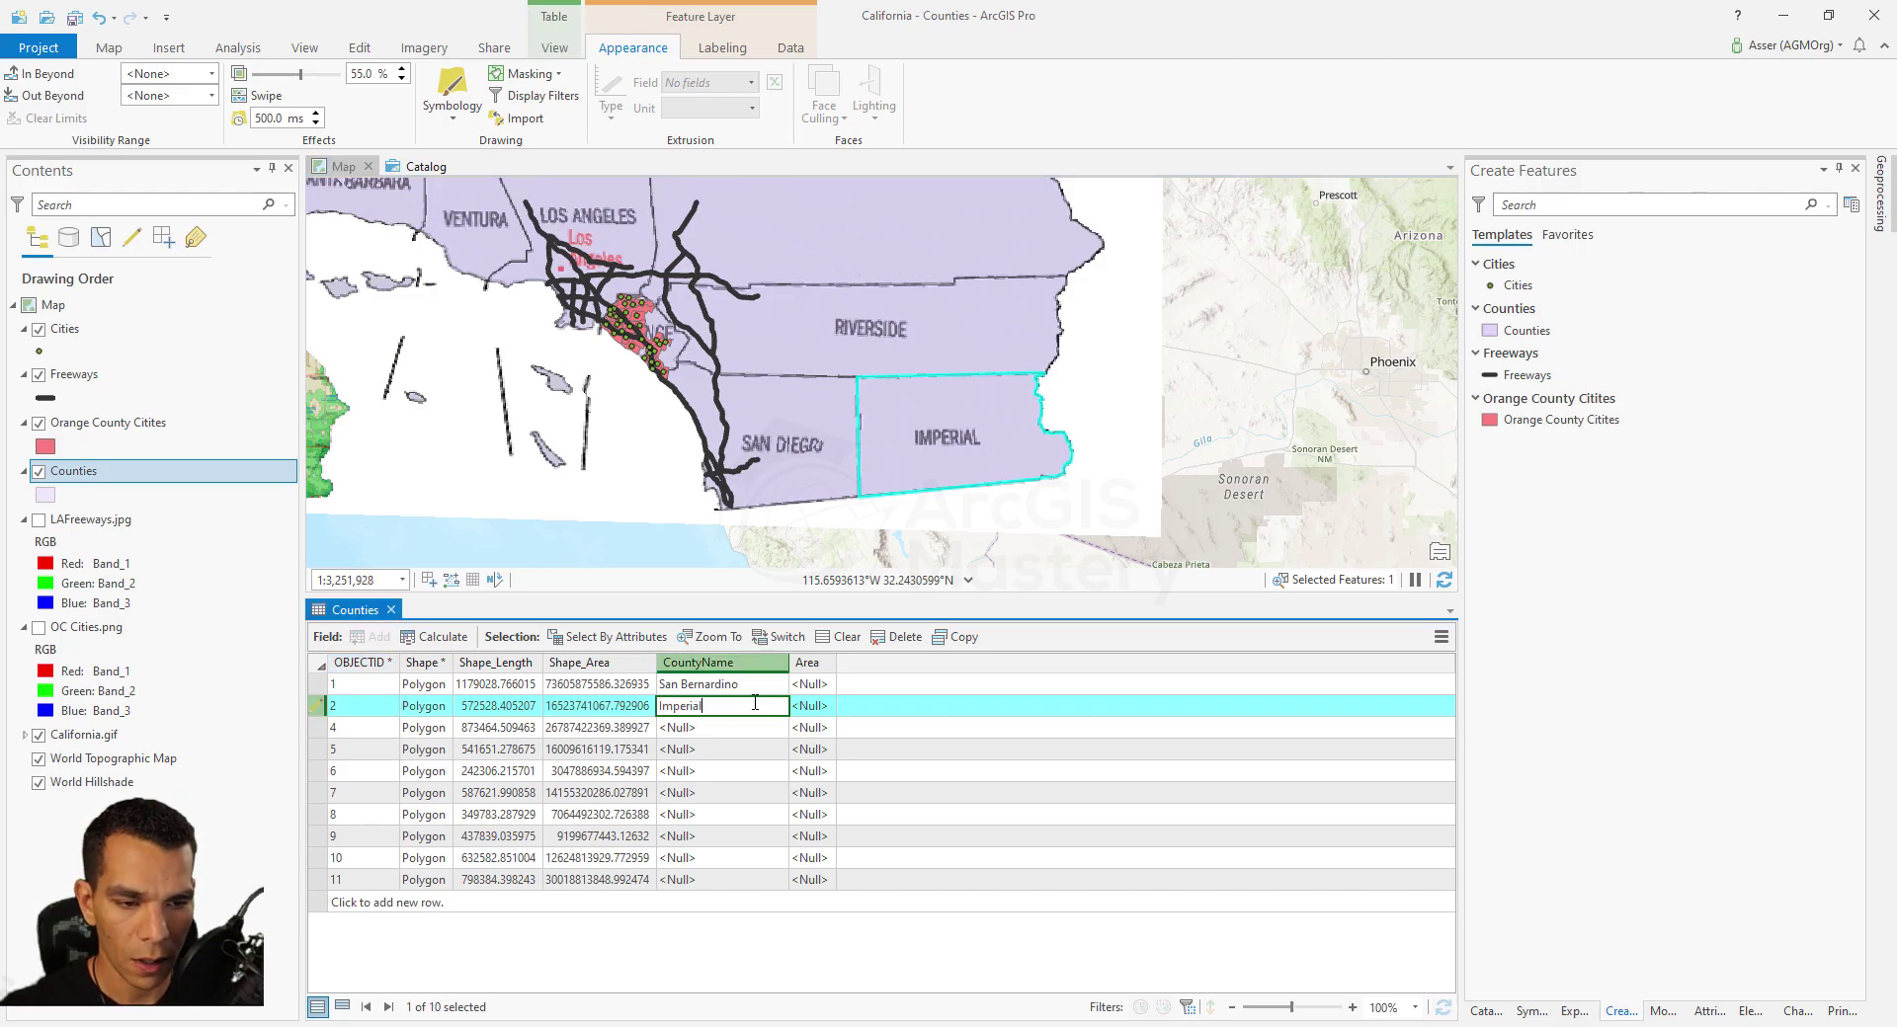
type("Imperial")
key("Return")
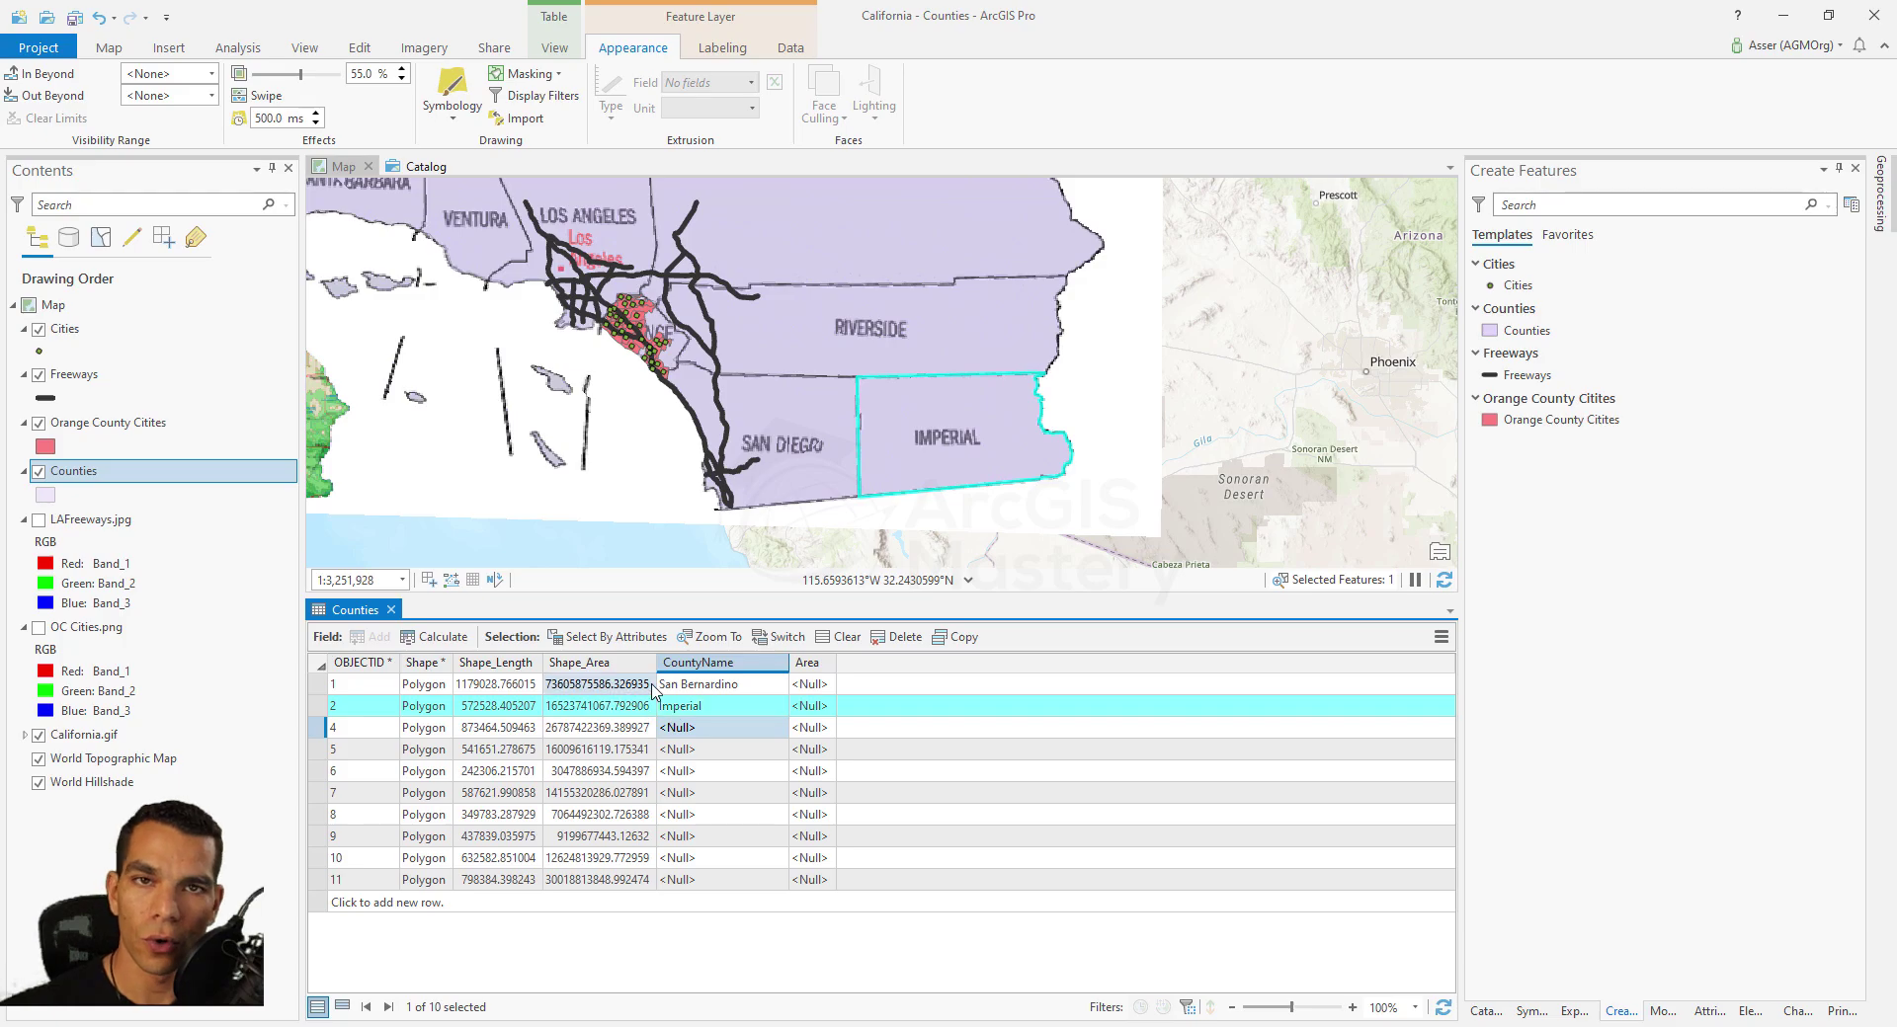
Step: Select the San Diego polygon on the map, set its CountyName attribute to San Diego and save all edits
left_click(683, 599)
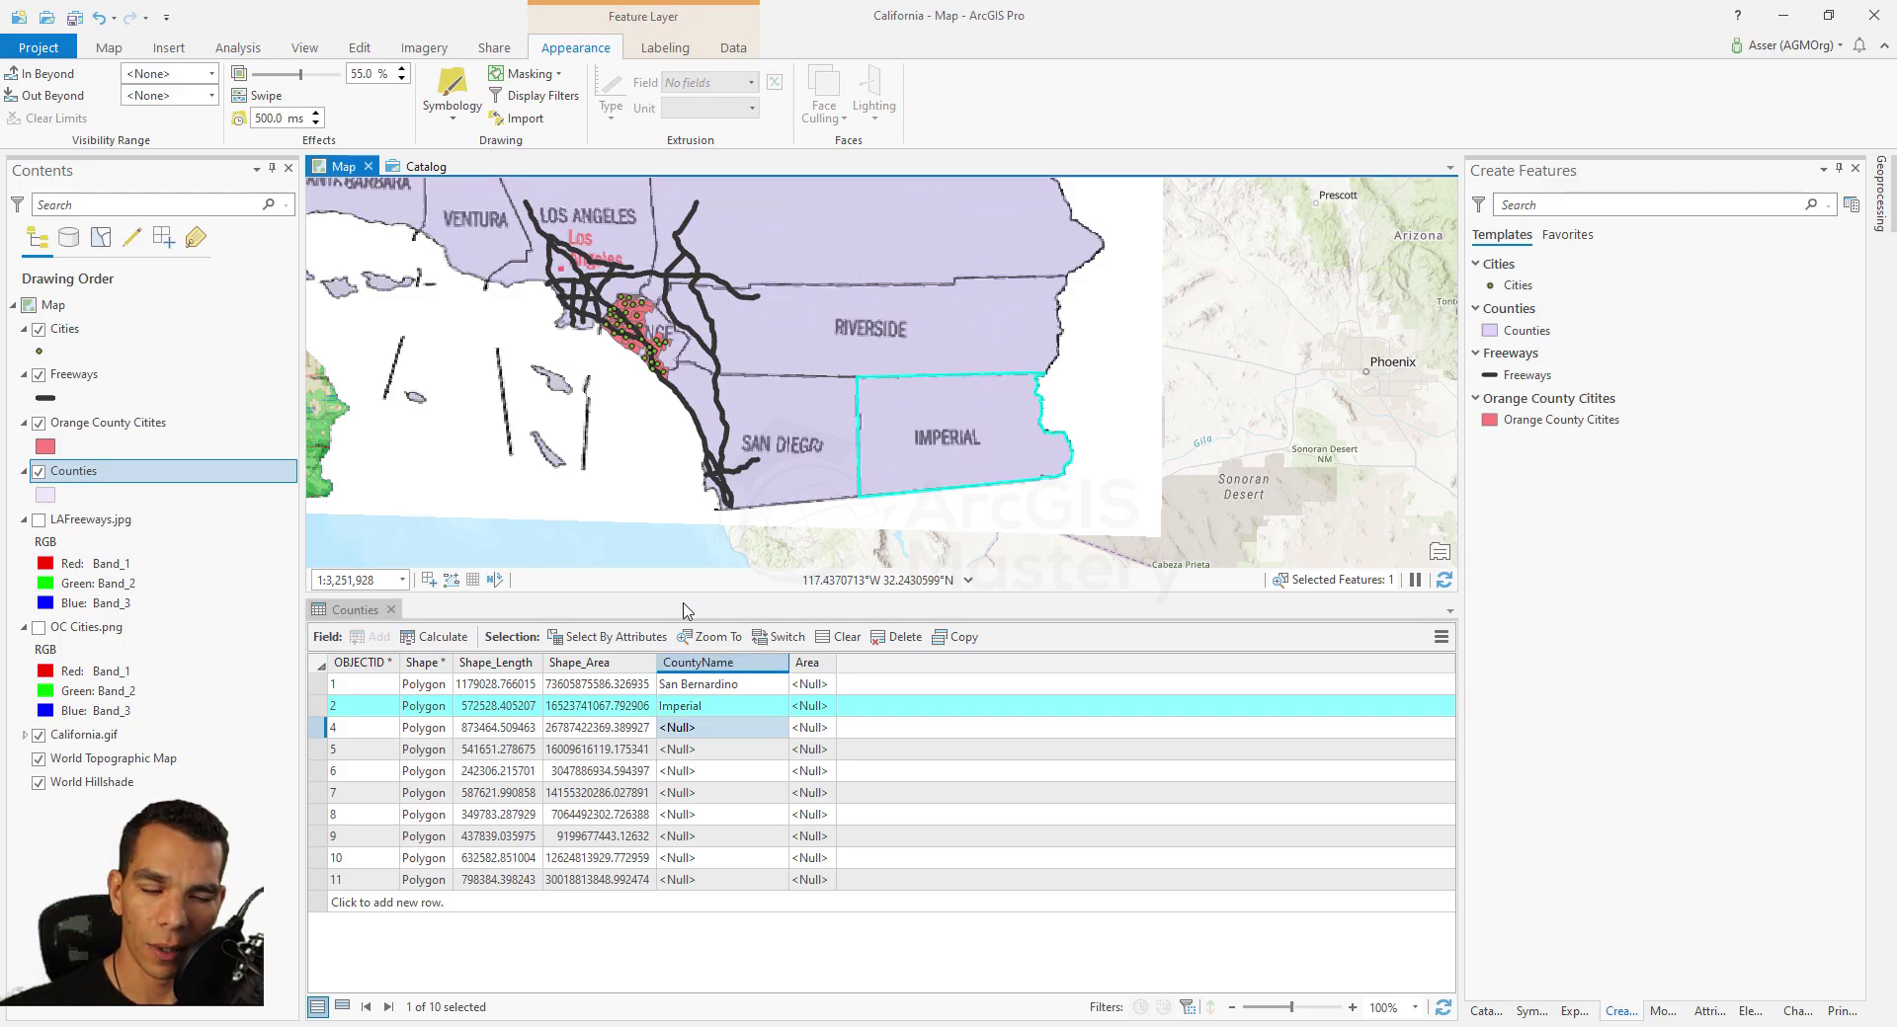
left_click(358, 47)
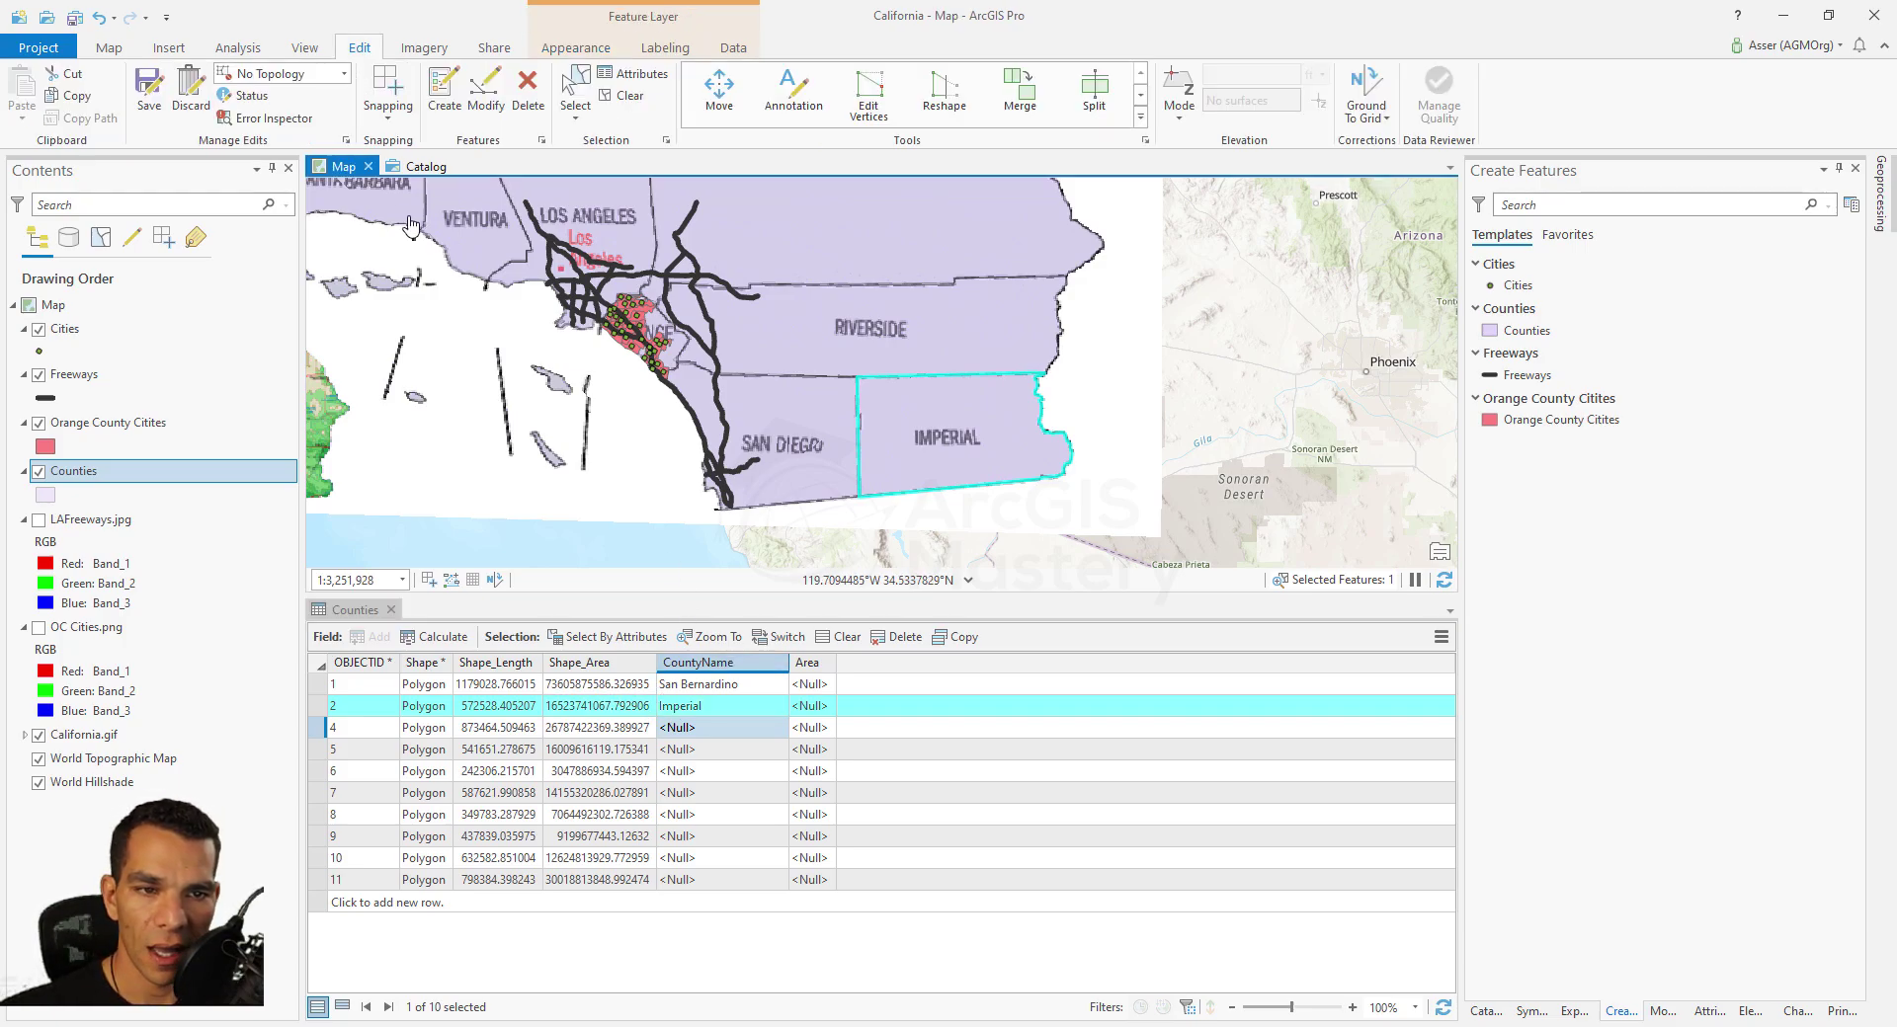
left_click(574, 99)
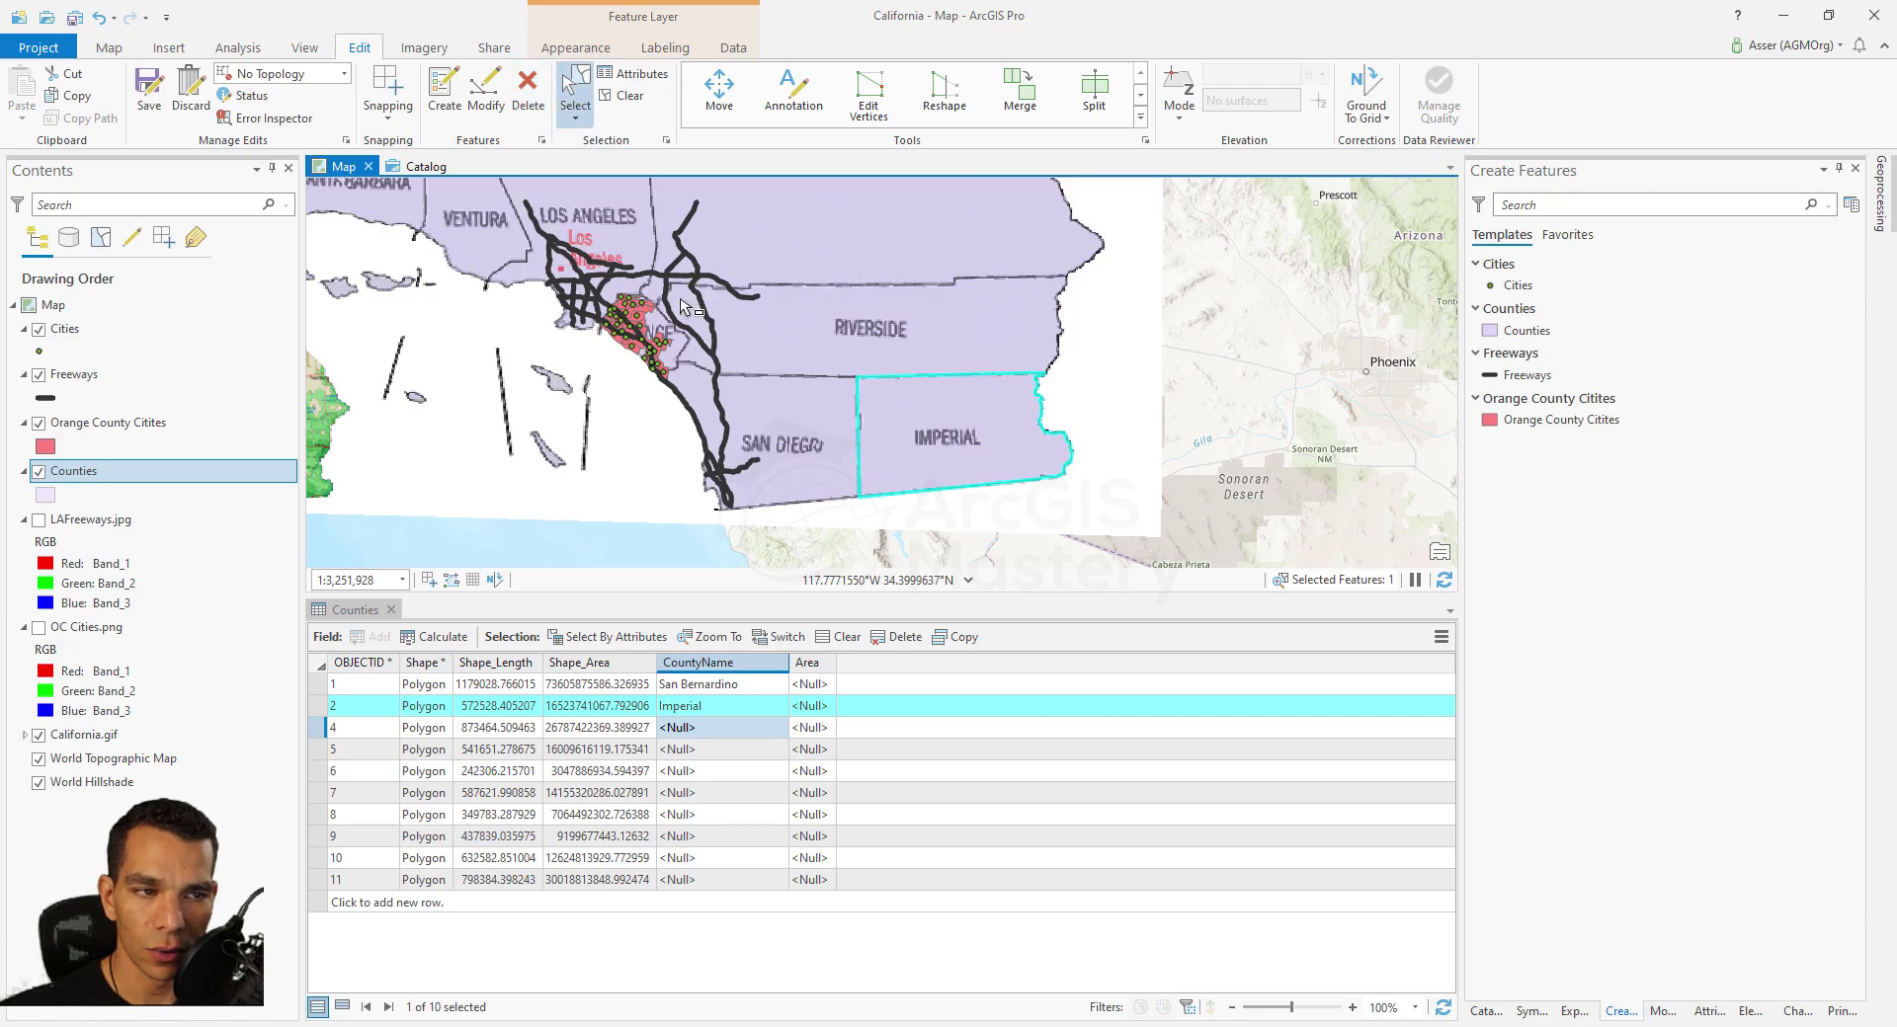
left_click(787, 422)
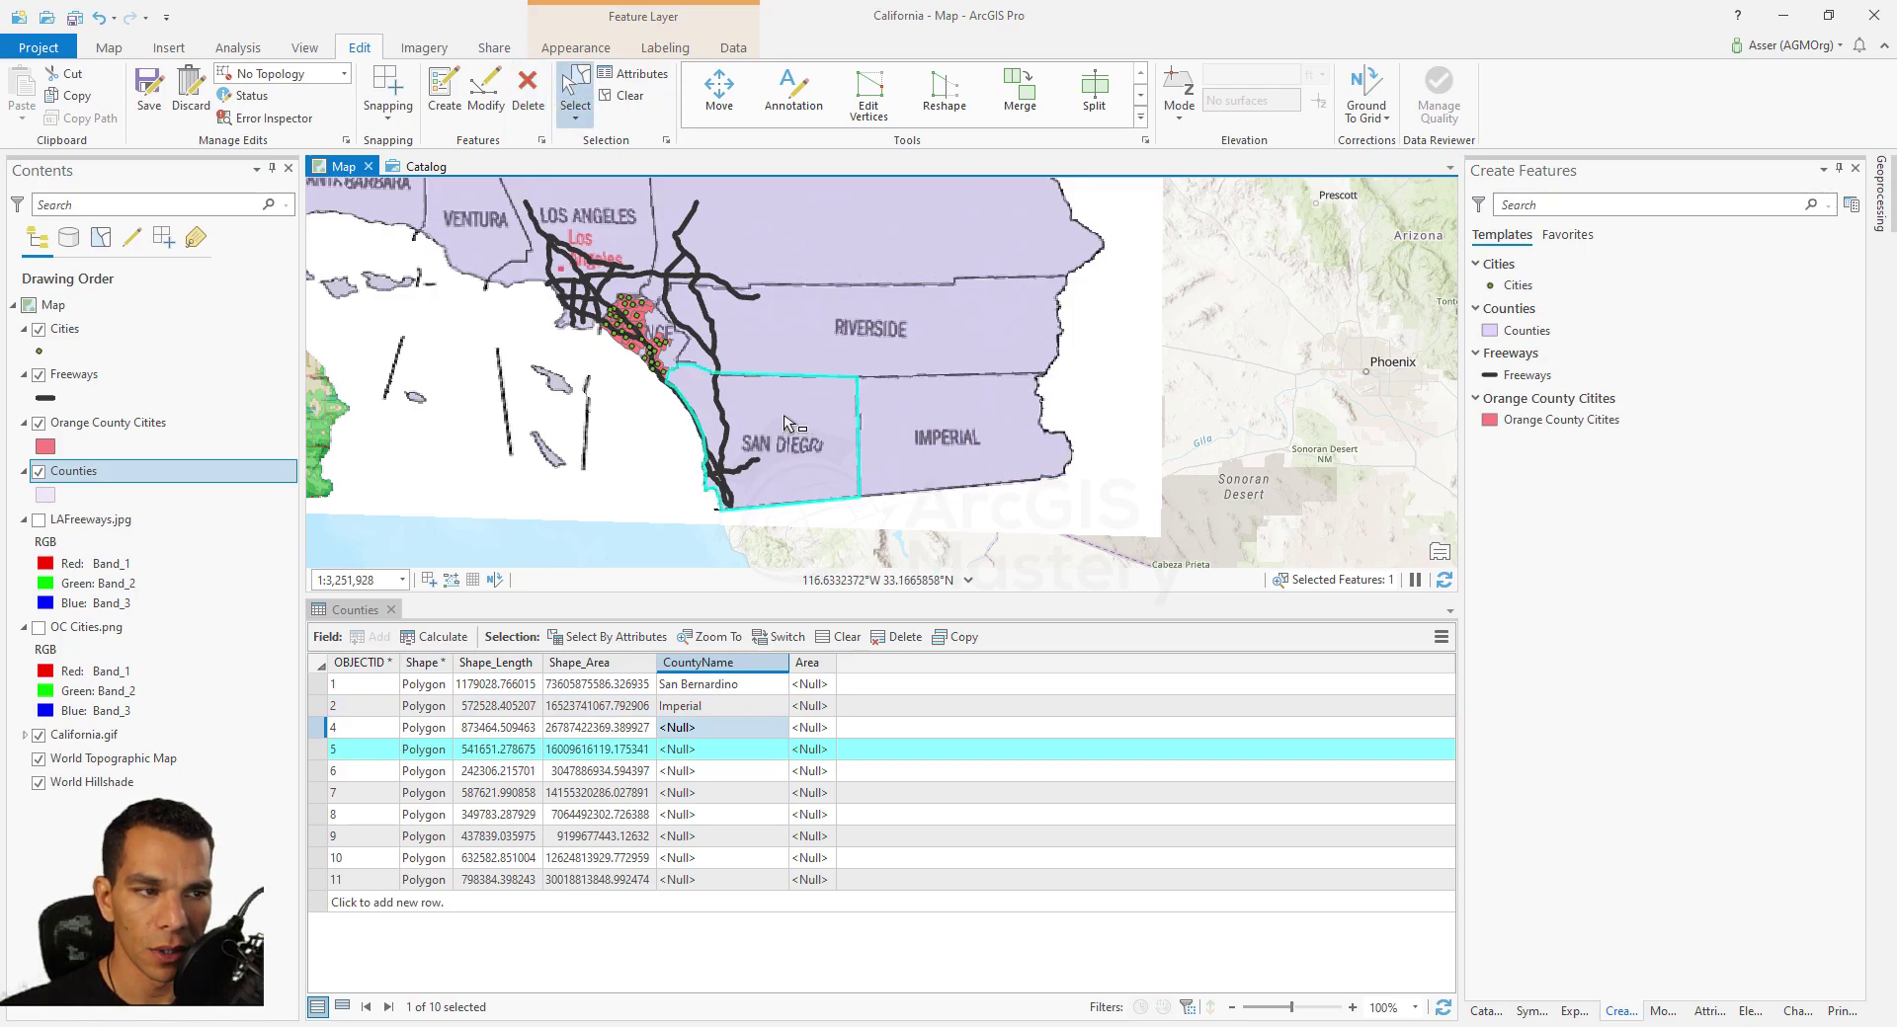
left_click(639, 79)
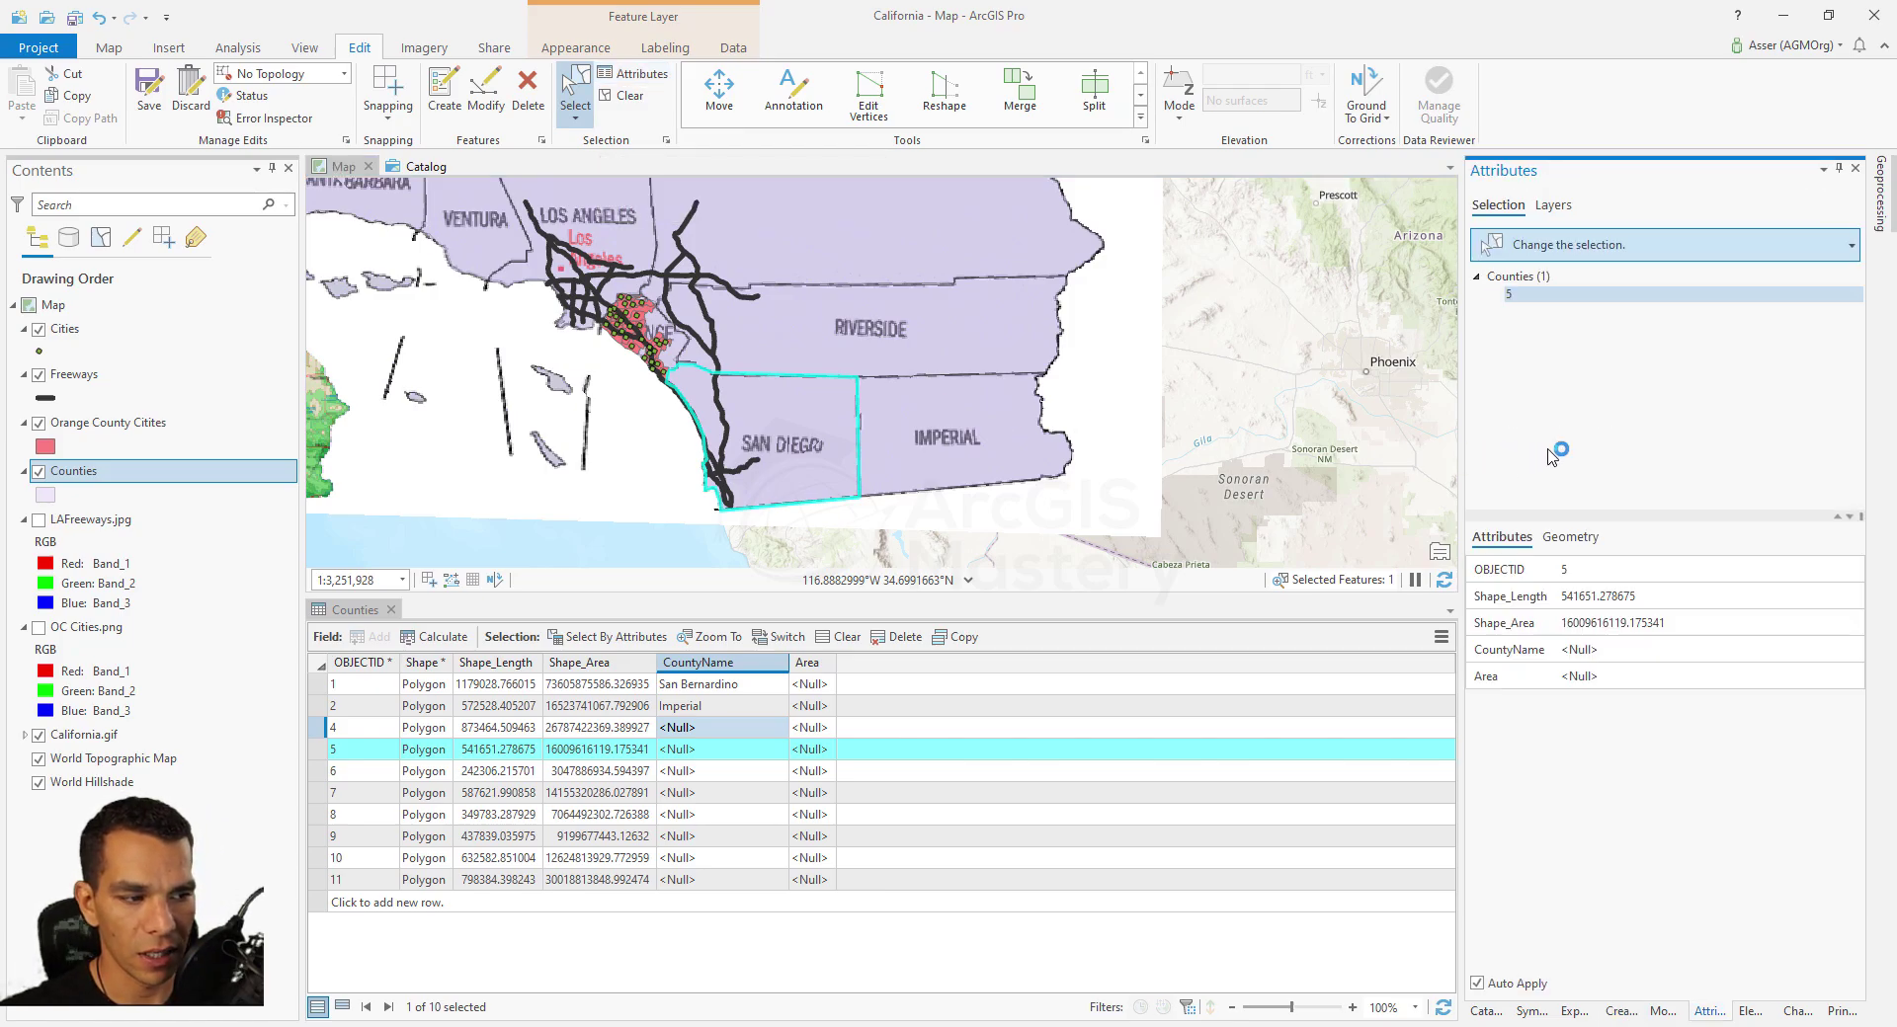
left_click(1615, 648)
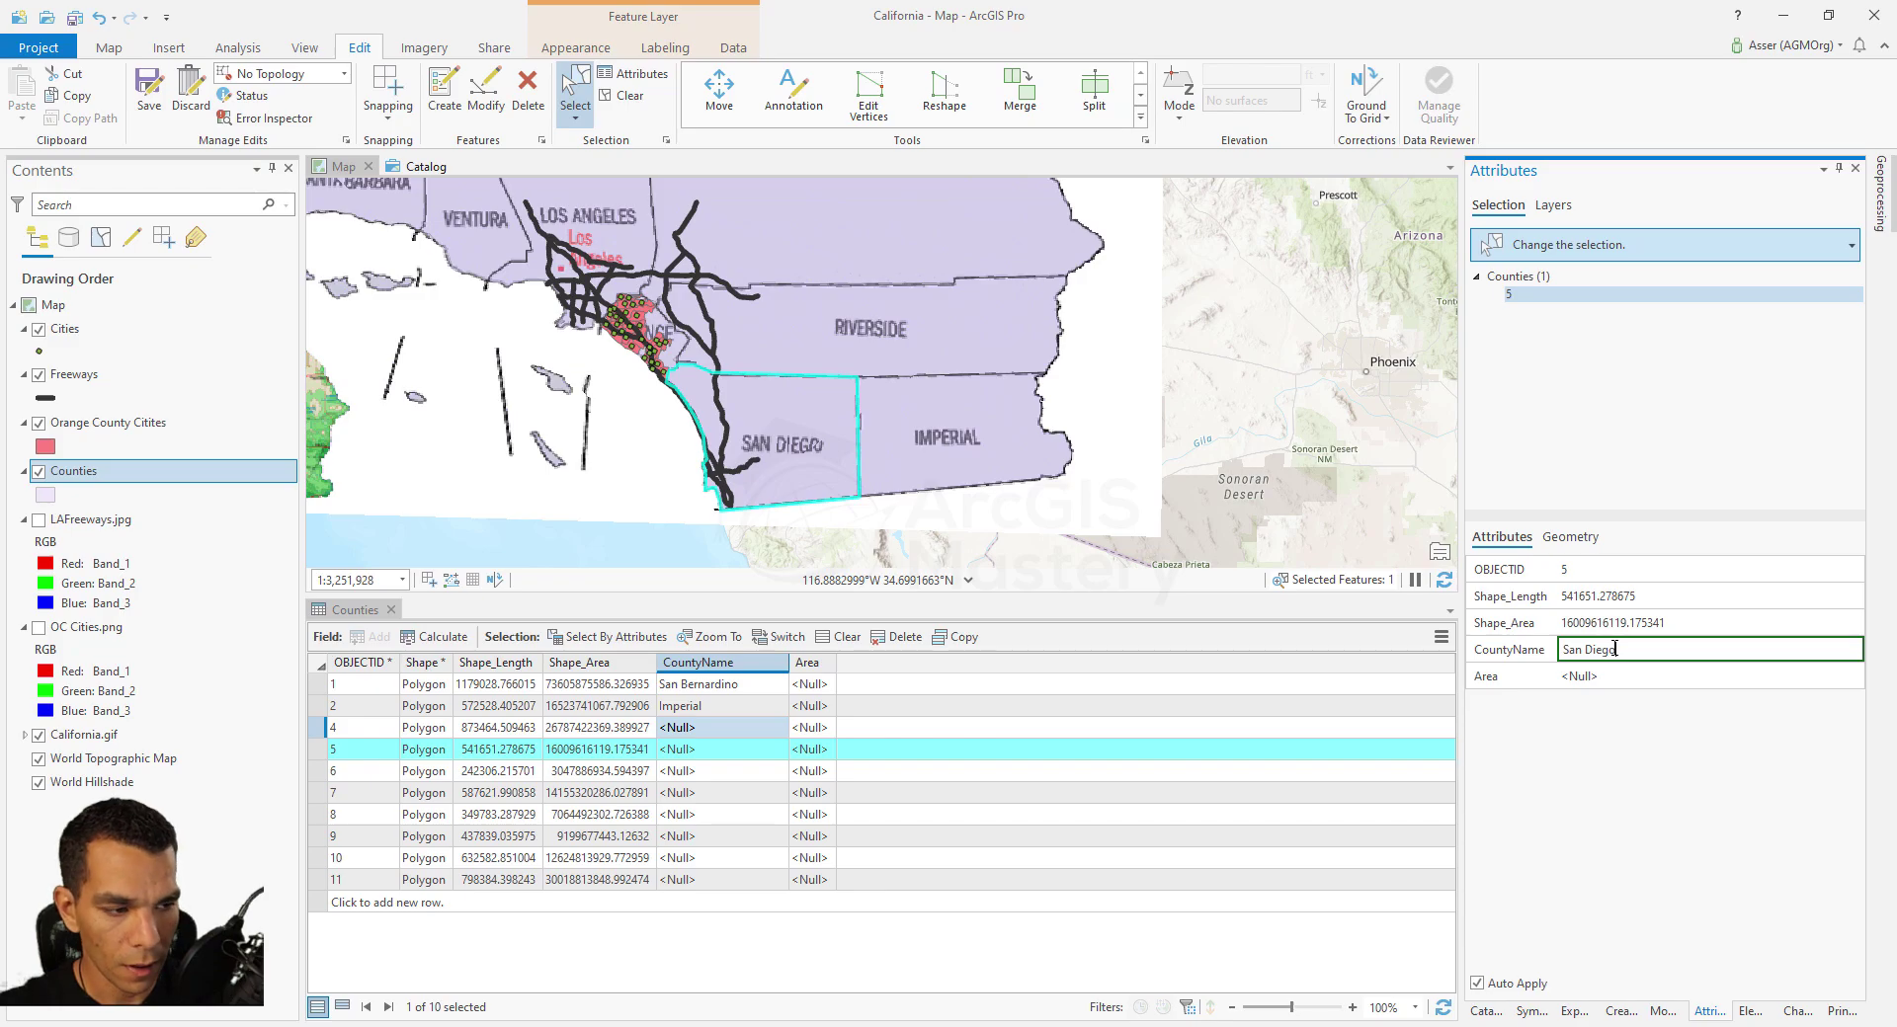
type("San Diego")
key("Tab")
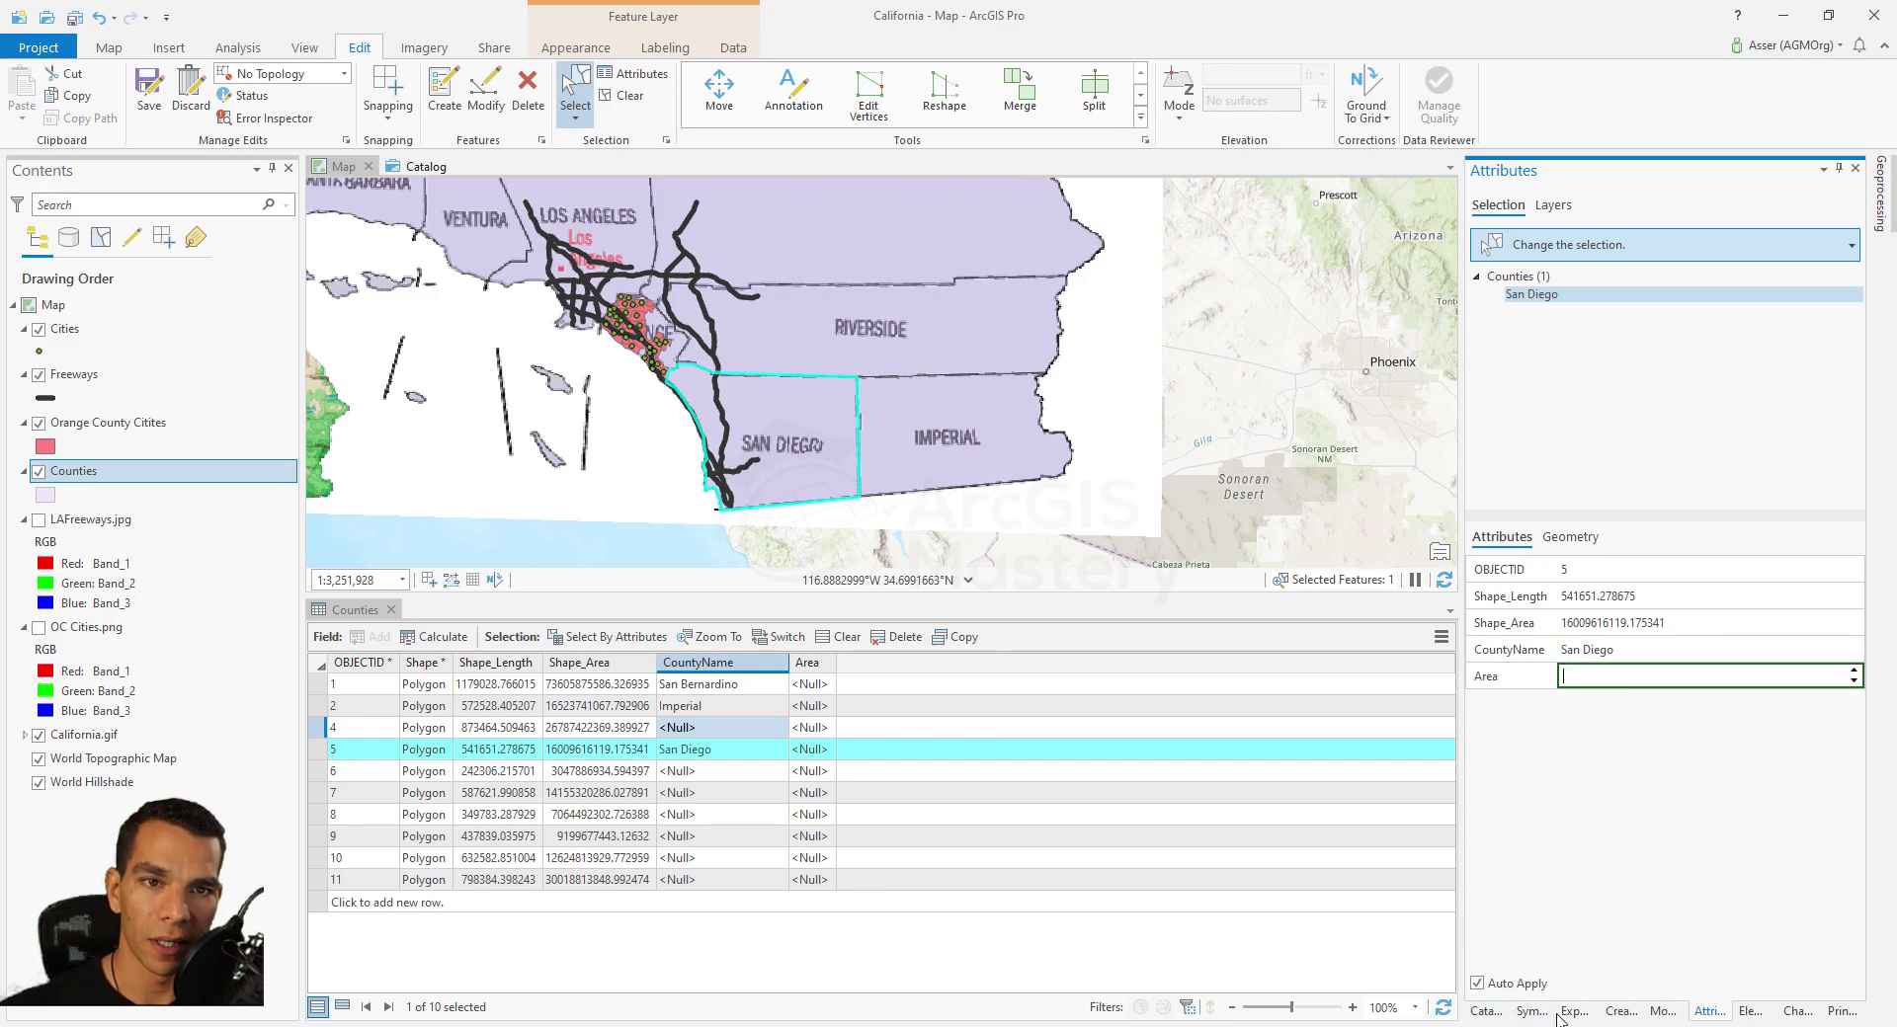
left_click(150, 99)
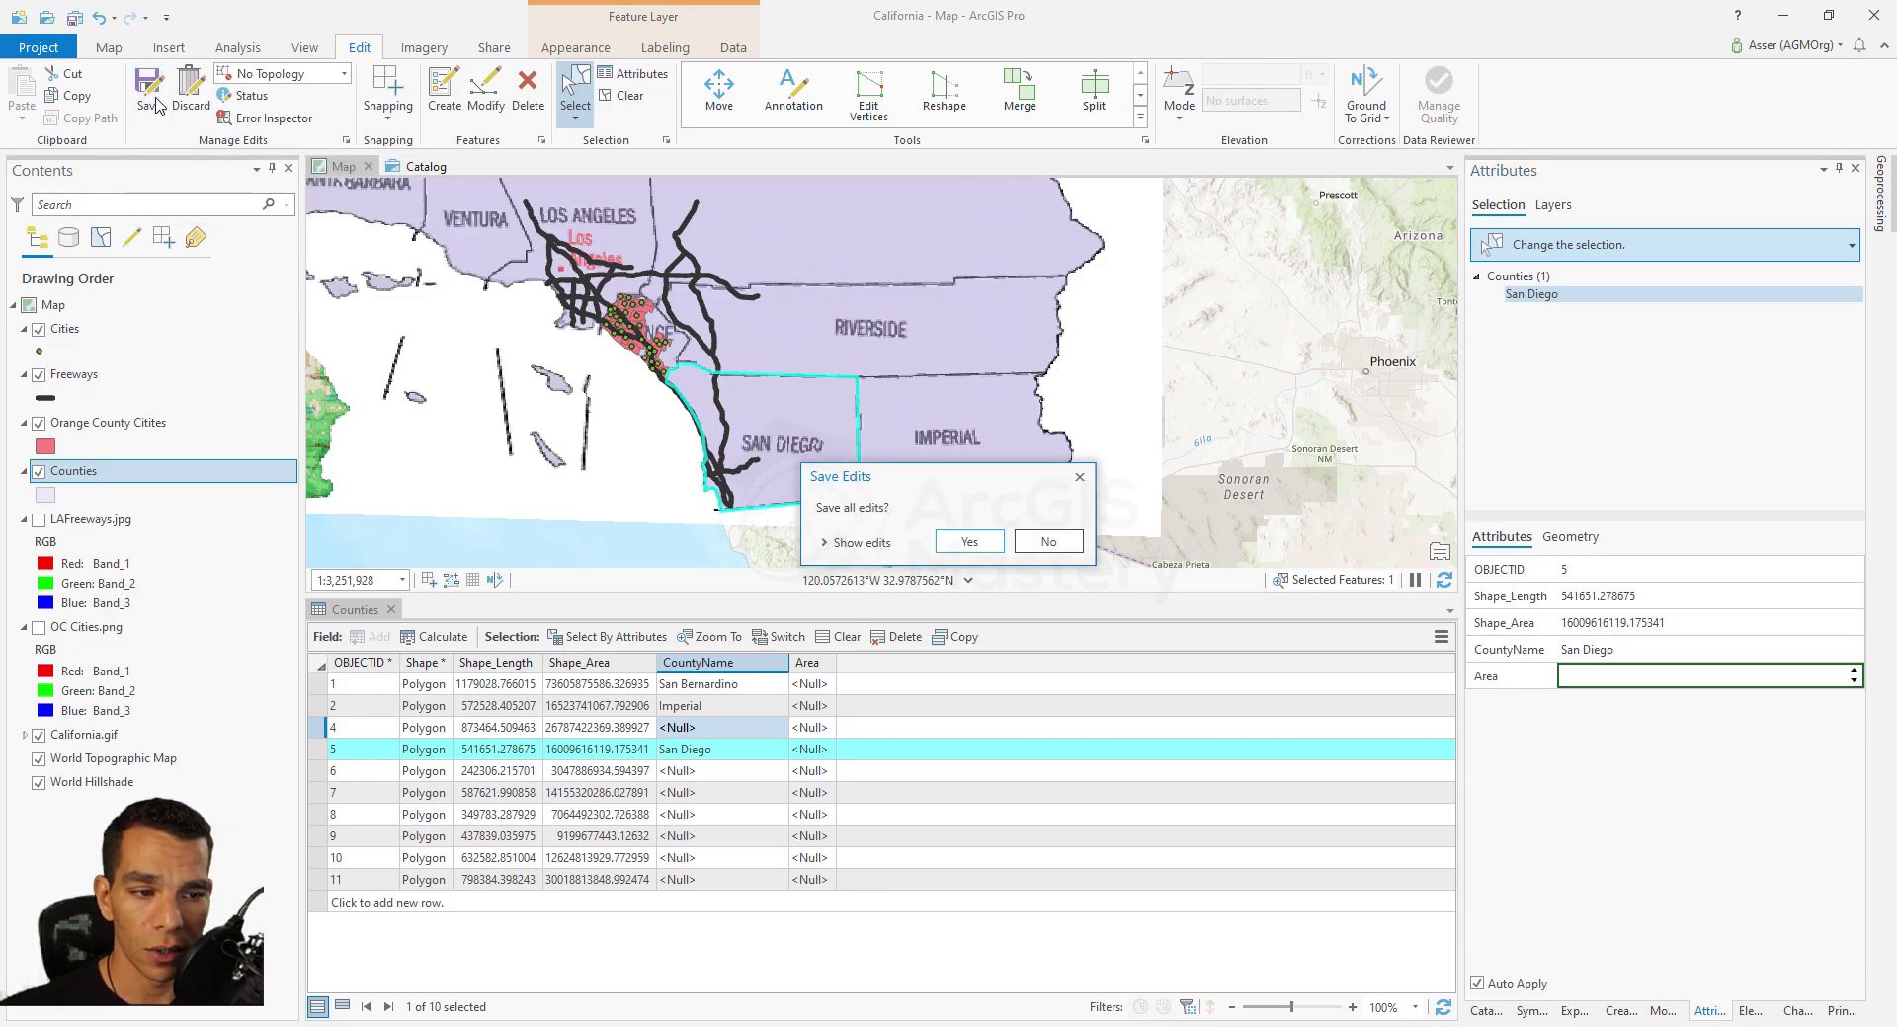
left_click(969, 543)
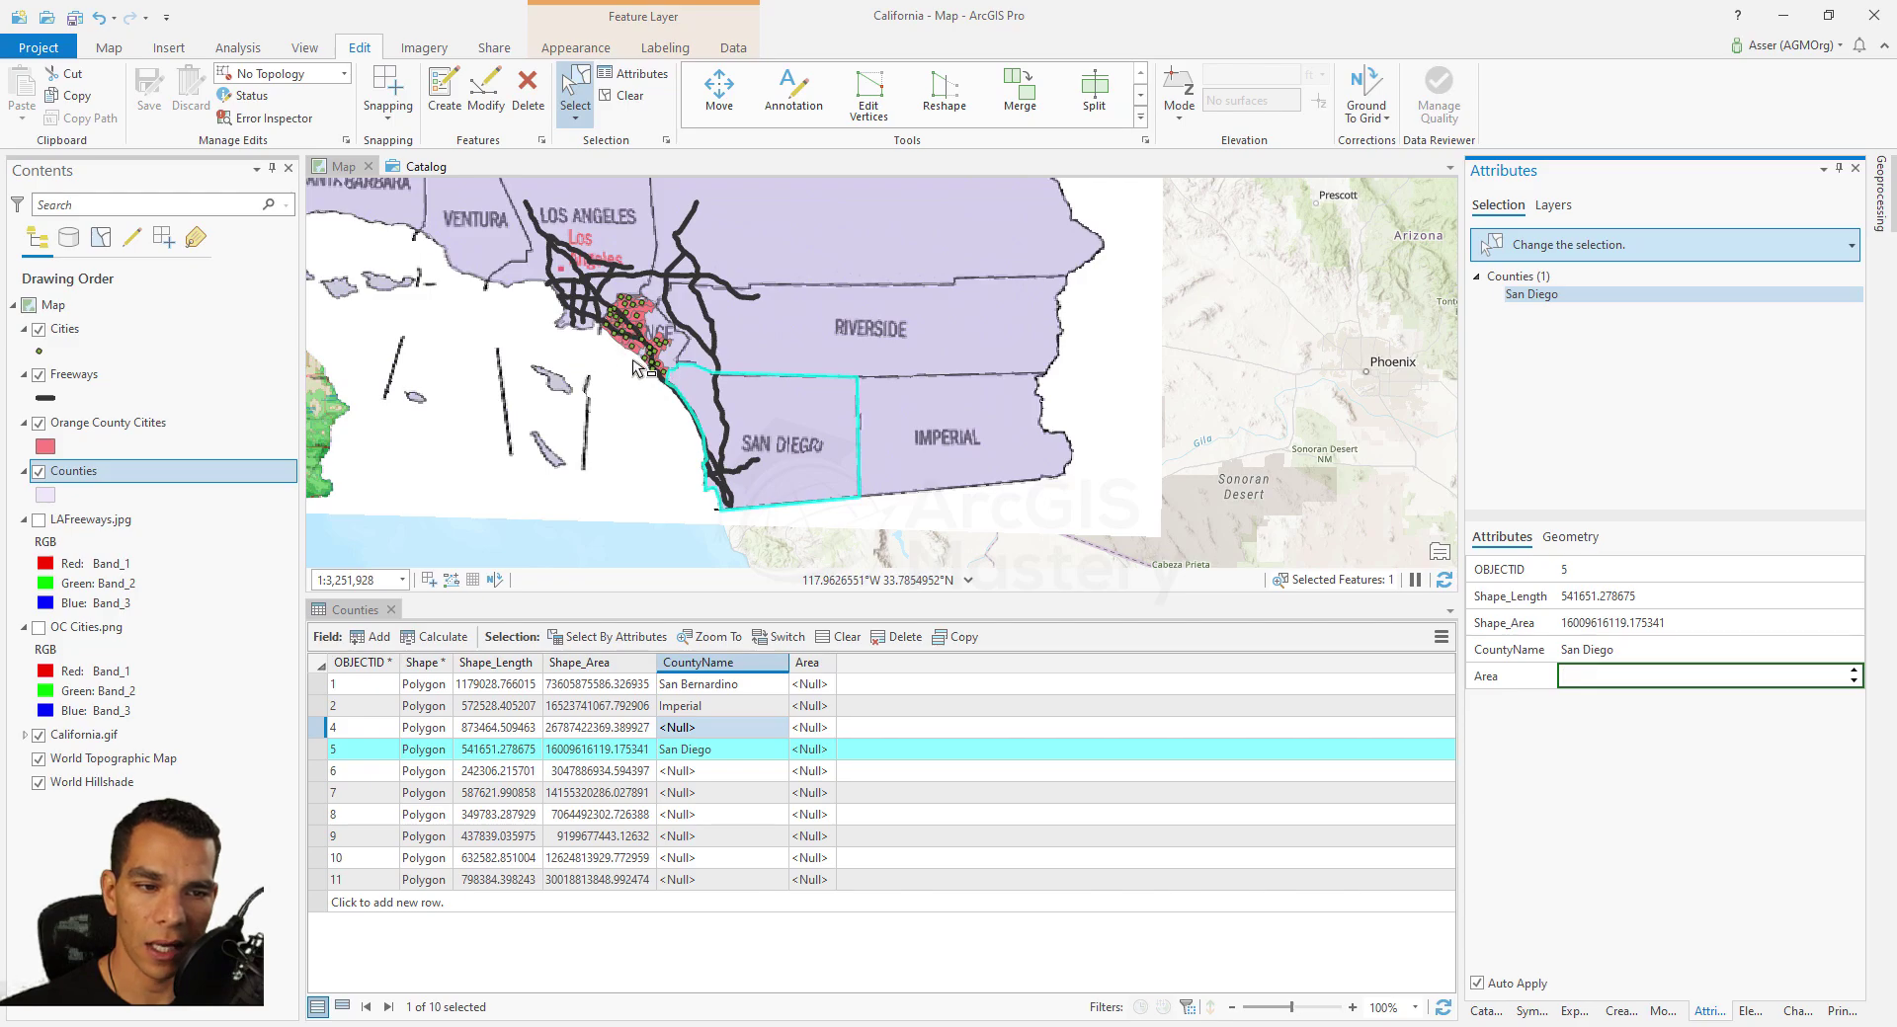
Step: Enter the CountyName values Riverside, Orange and Los Angeles for the records with OBJECTID 4, 6 and 7
double_click(714, 728)
type("Ri")
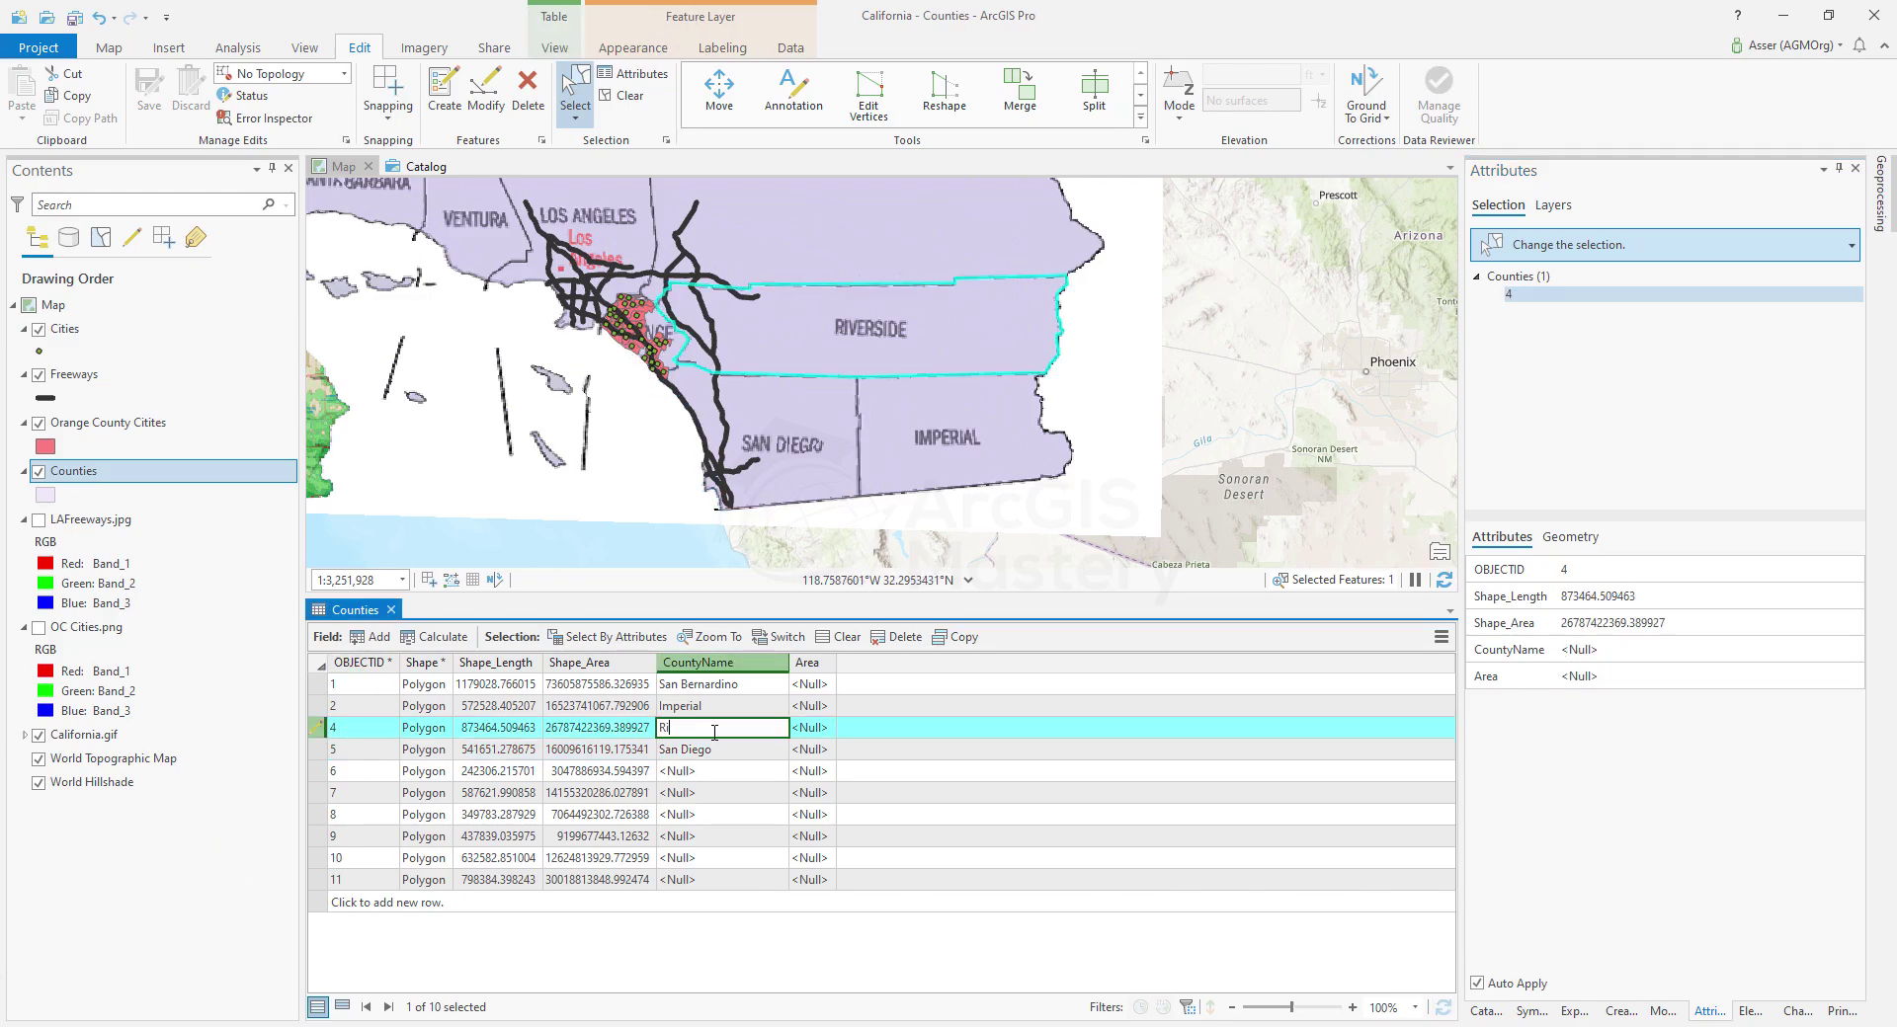
type("verside")
double_click(721, 772)
type("Orange")
double_click(726, 792)
type("Los Ange")
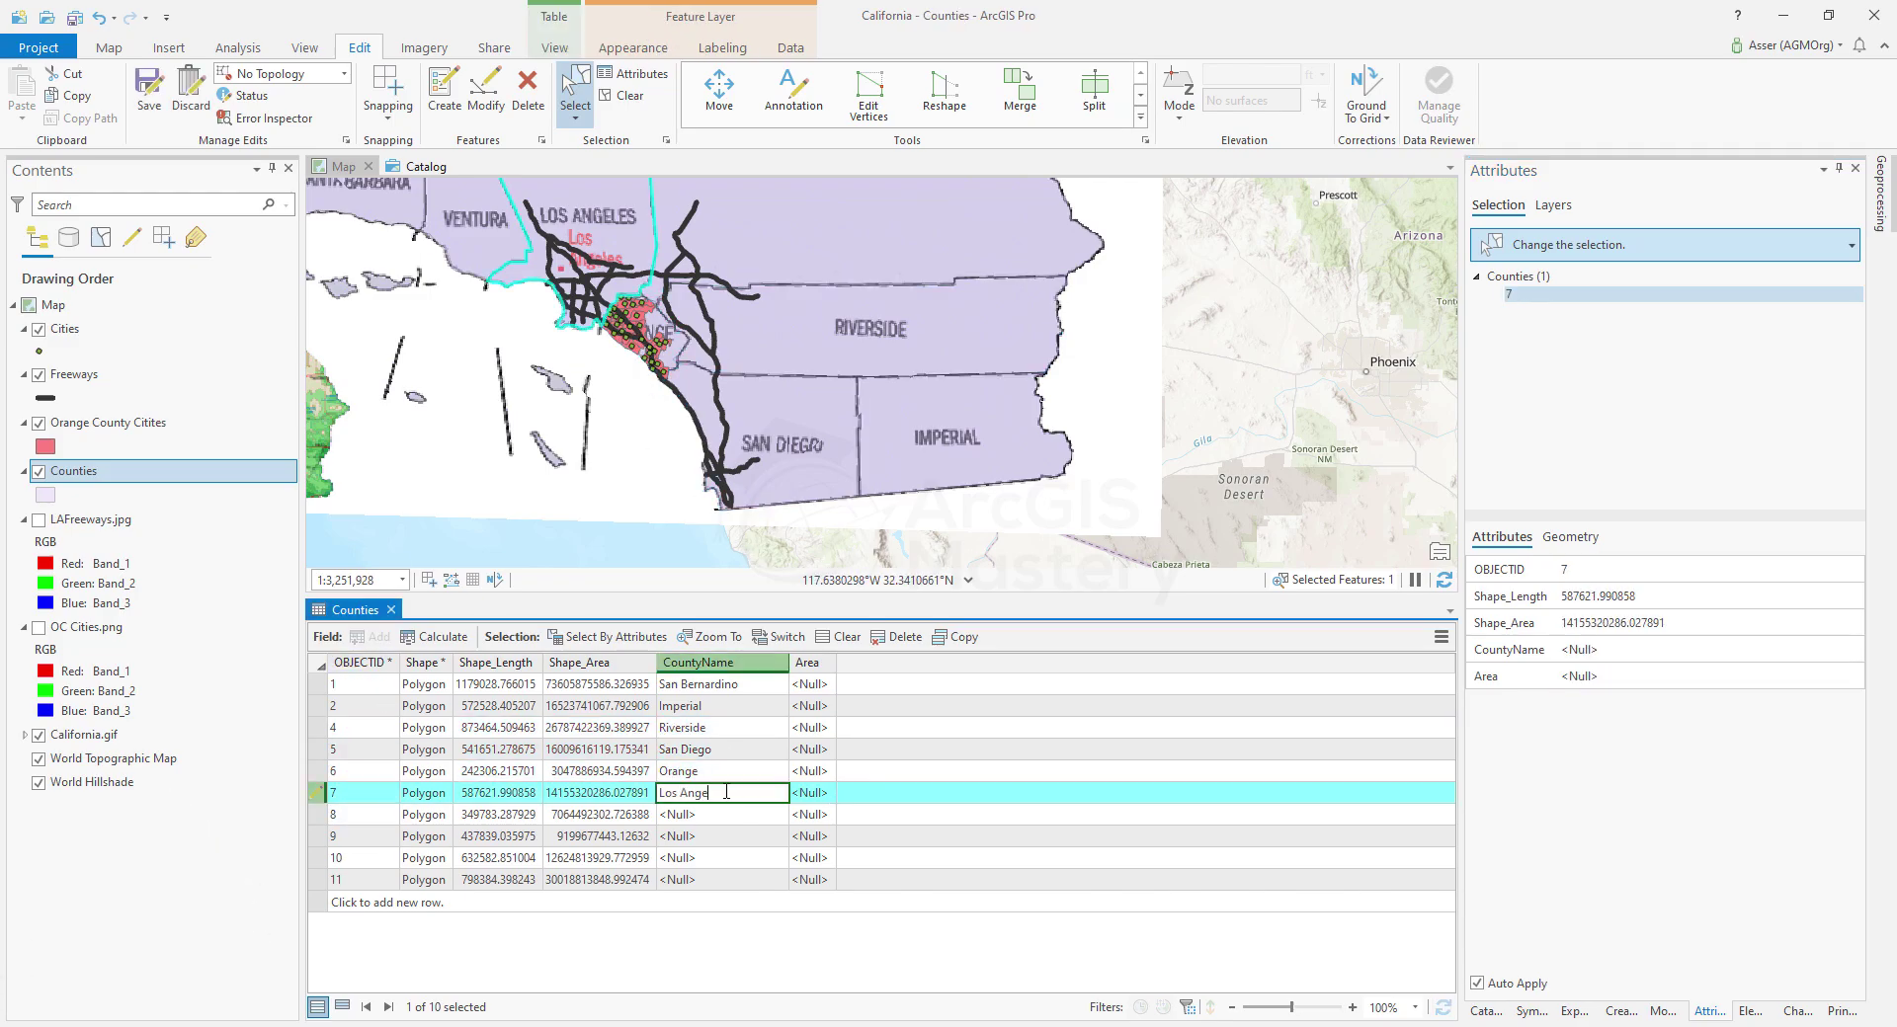
type("les")
Step: Enter the CountyName values Ventura, Santa Barbra, San Luis Obispo and Kern for the records with OBJECTID 8 to 11
double_click(724, 814)
type("Ventura")
left_click(722, 836)
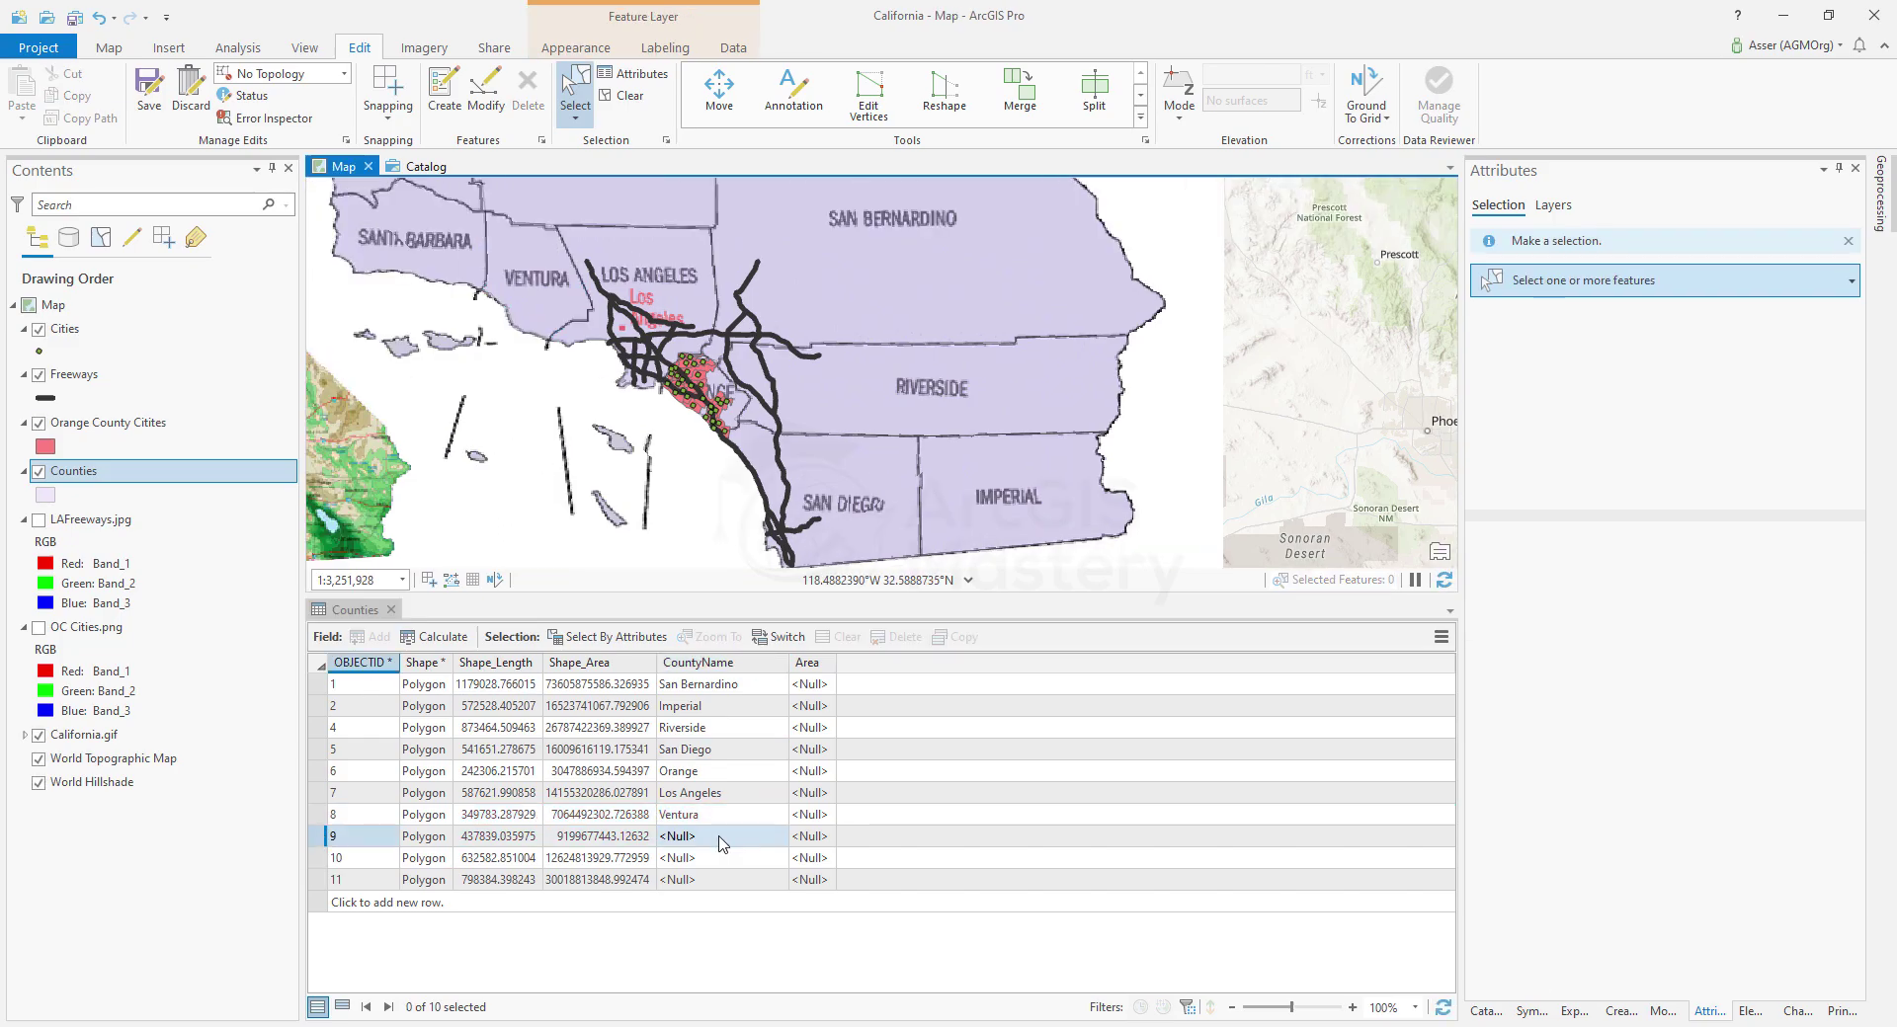
type("Santa Barbra")
double_click(722, 859)
type("San Luis Obisp")
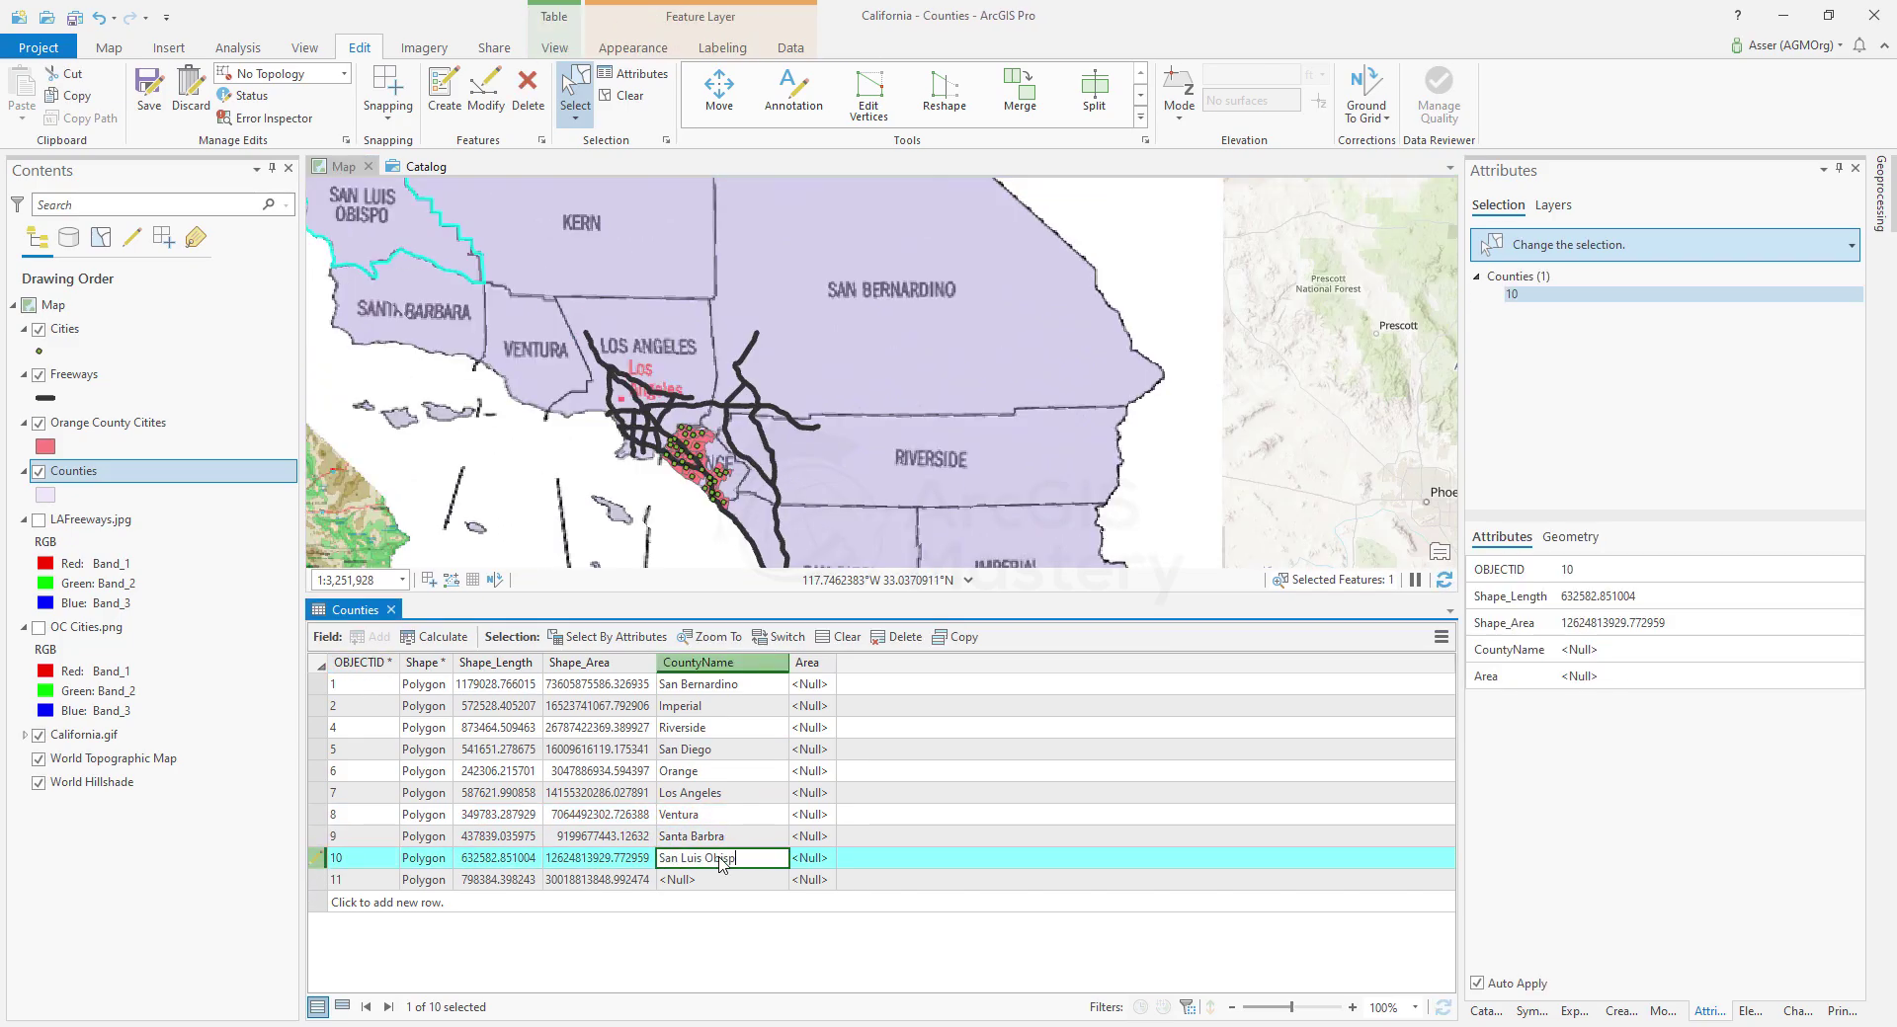
type("o")
double_click(723, 879)
type("Kern")
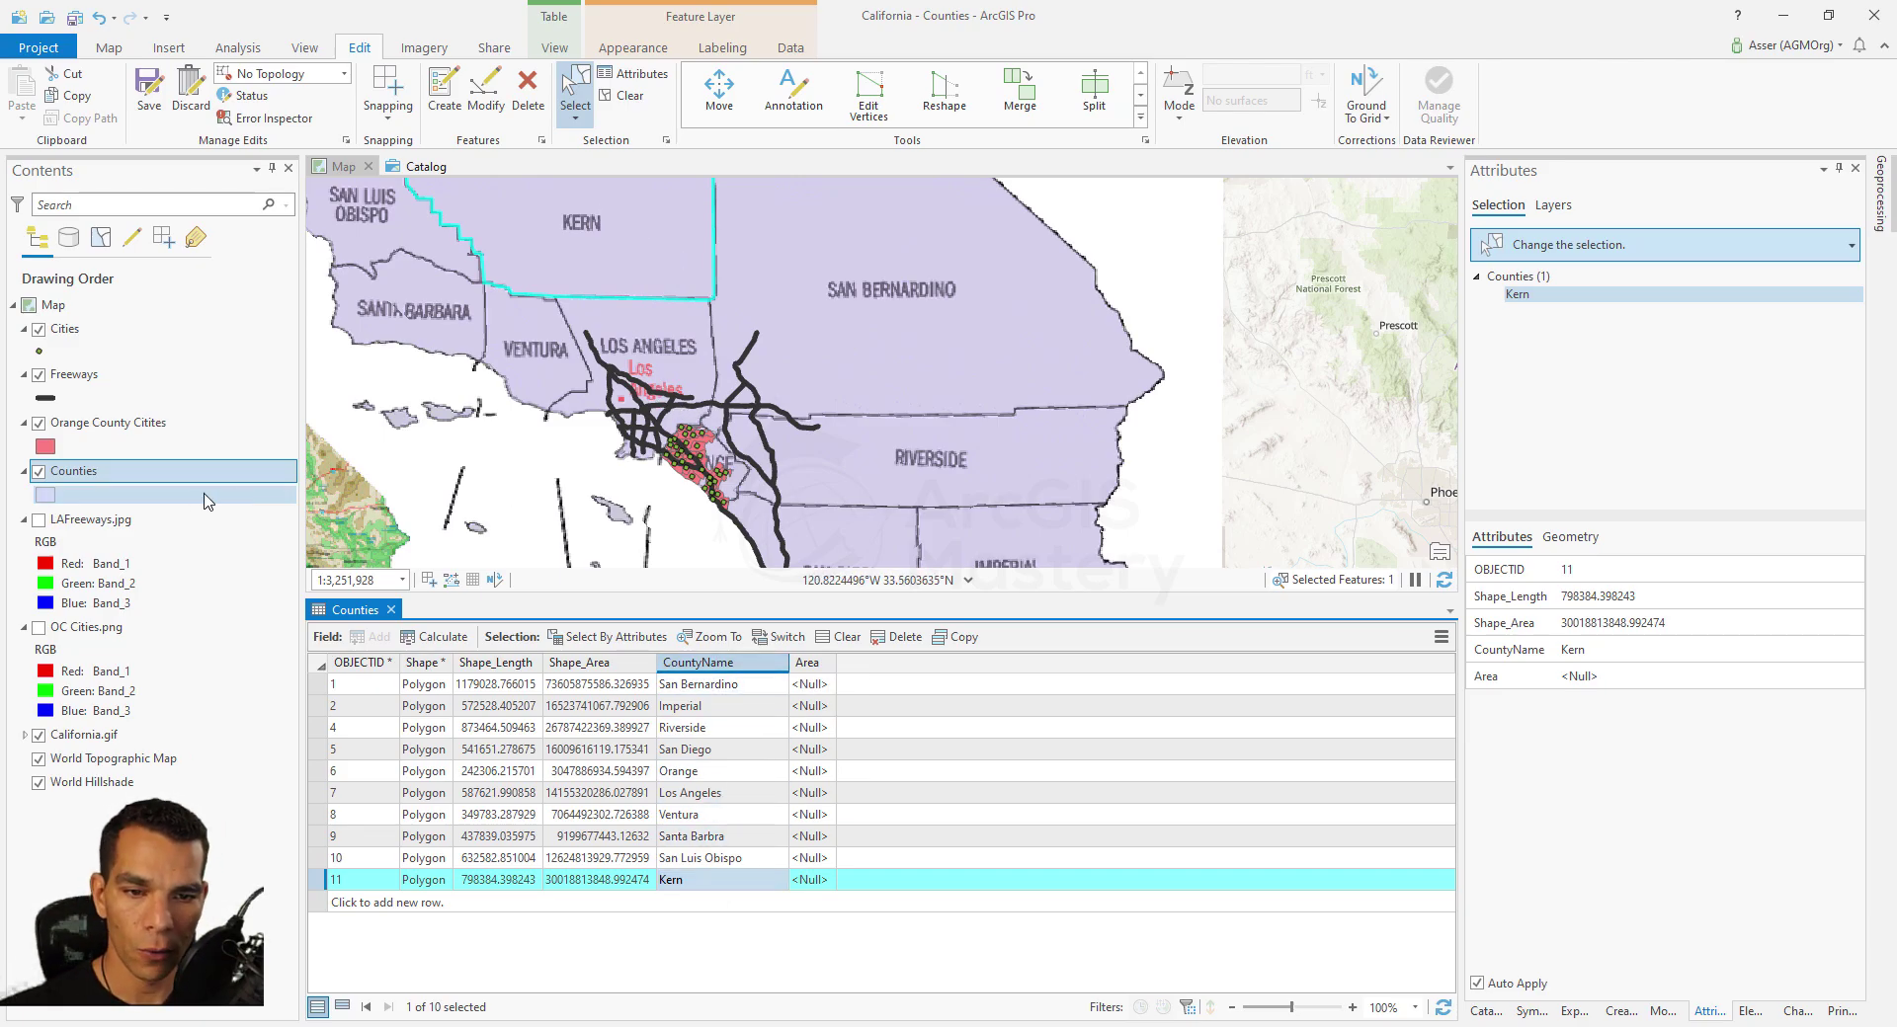
Step: Set the Counties layer's transparency back to 0% and turn on its labels
left_click(123, 479)
left_click(640, 51)
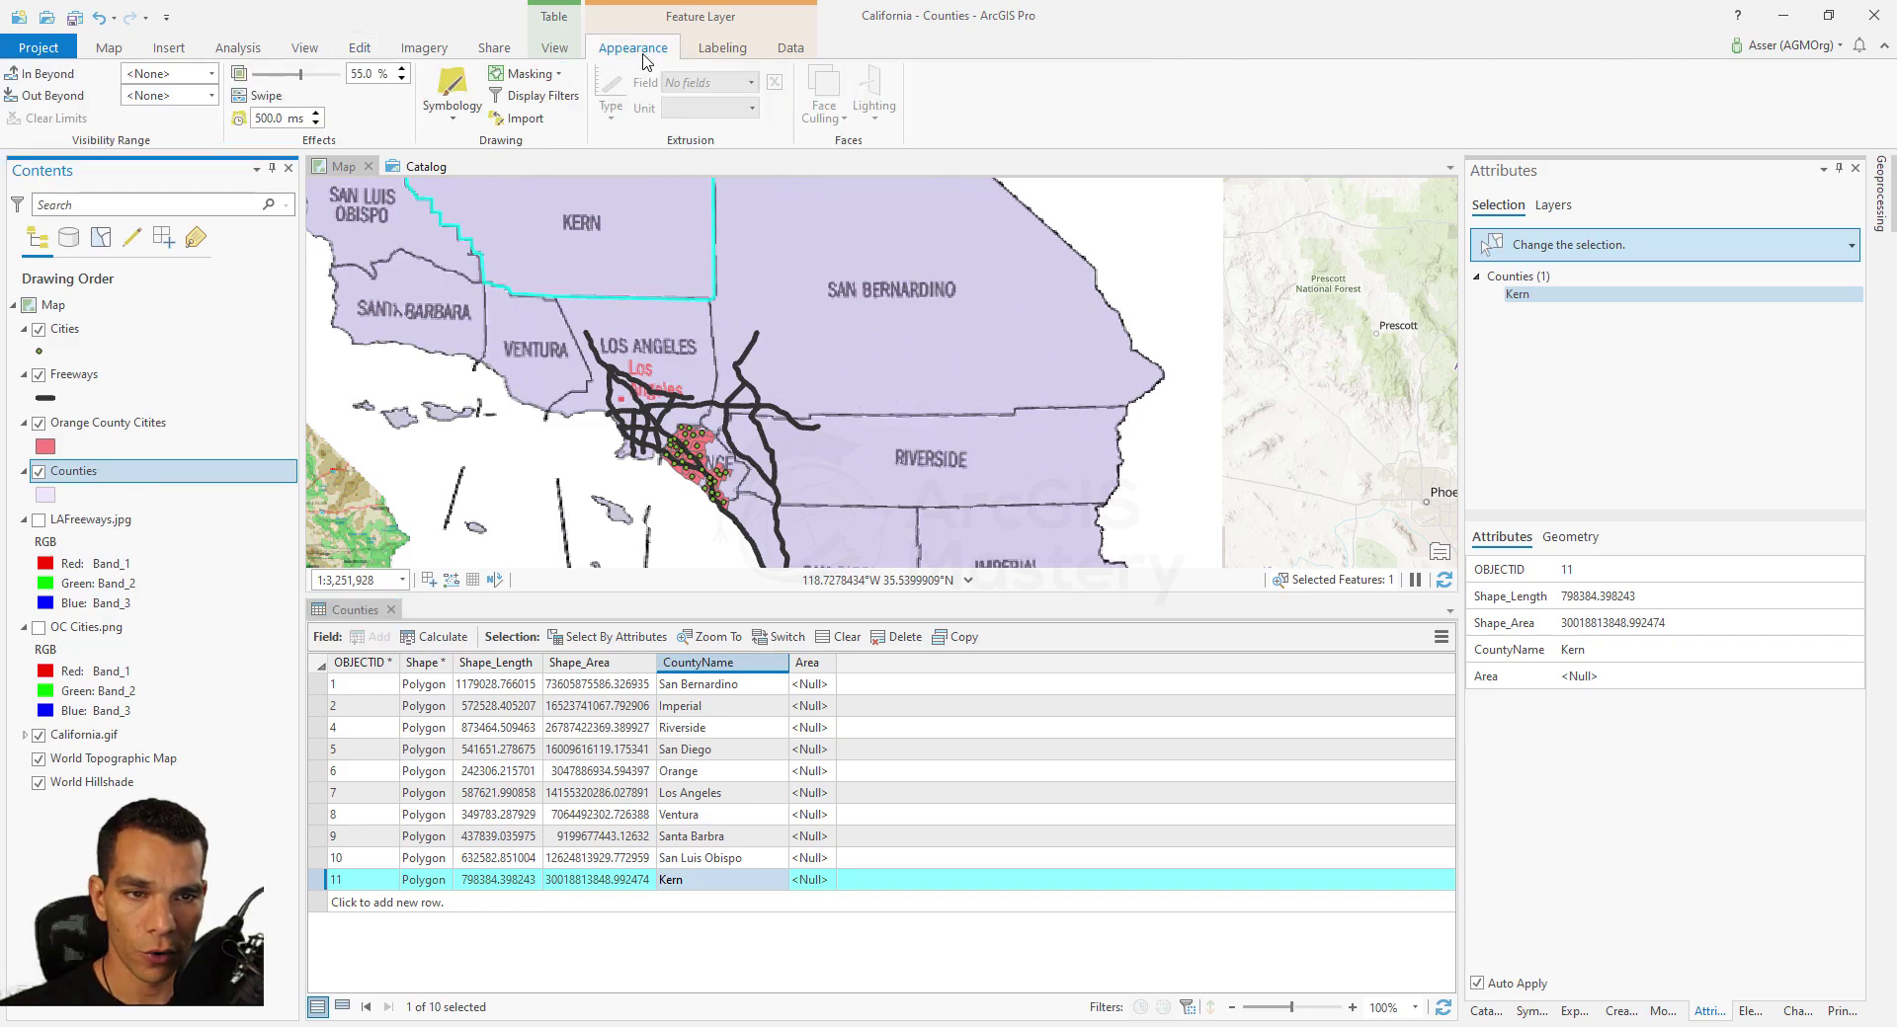
left_click_drag(300, 77, 252, 77)
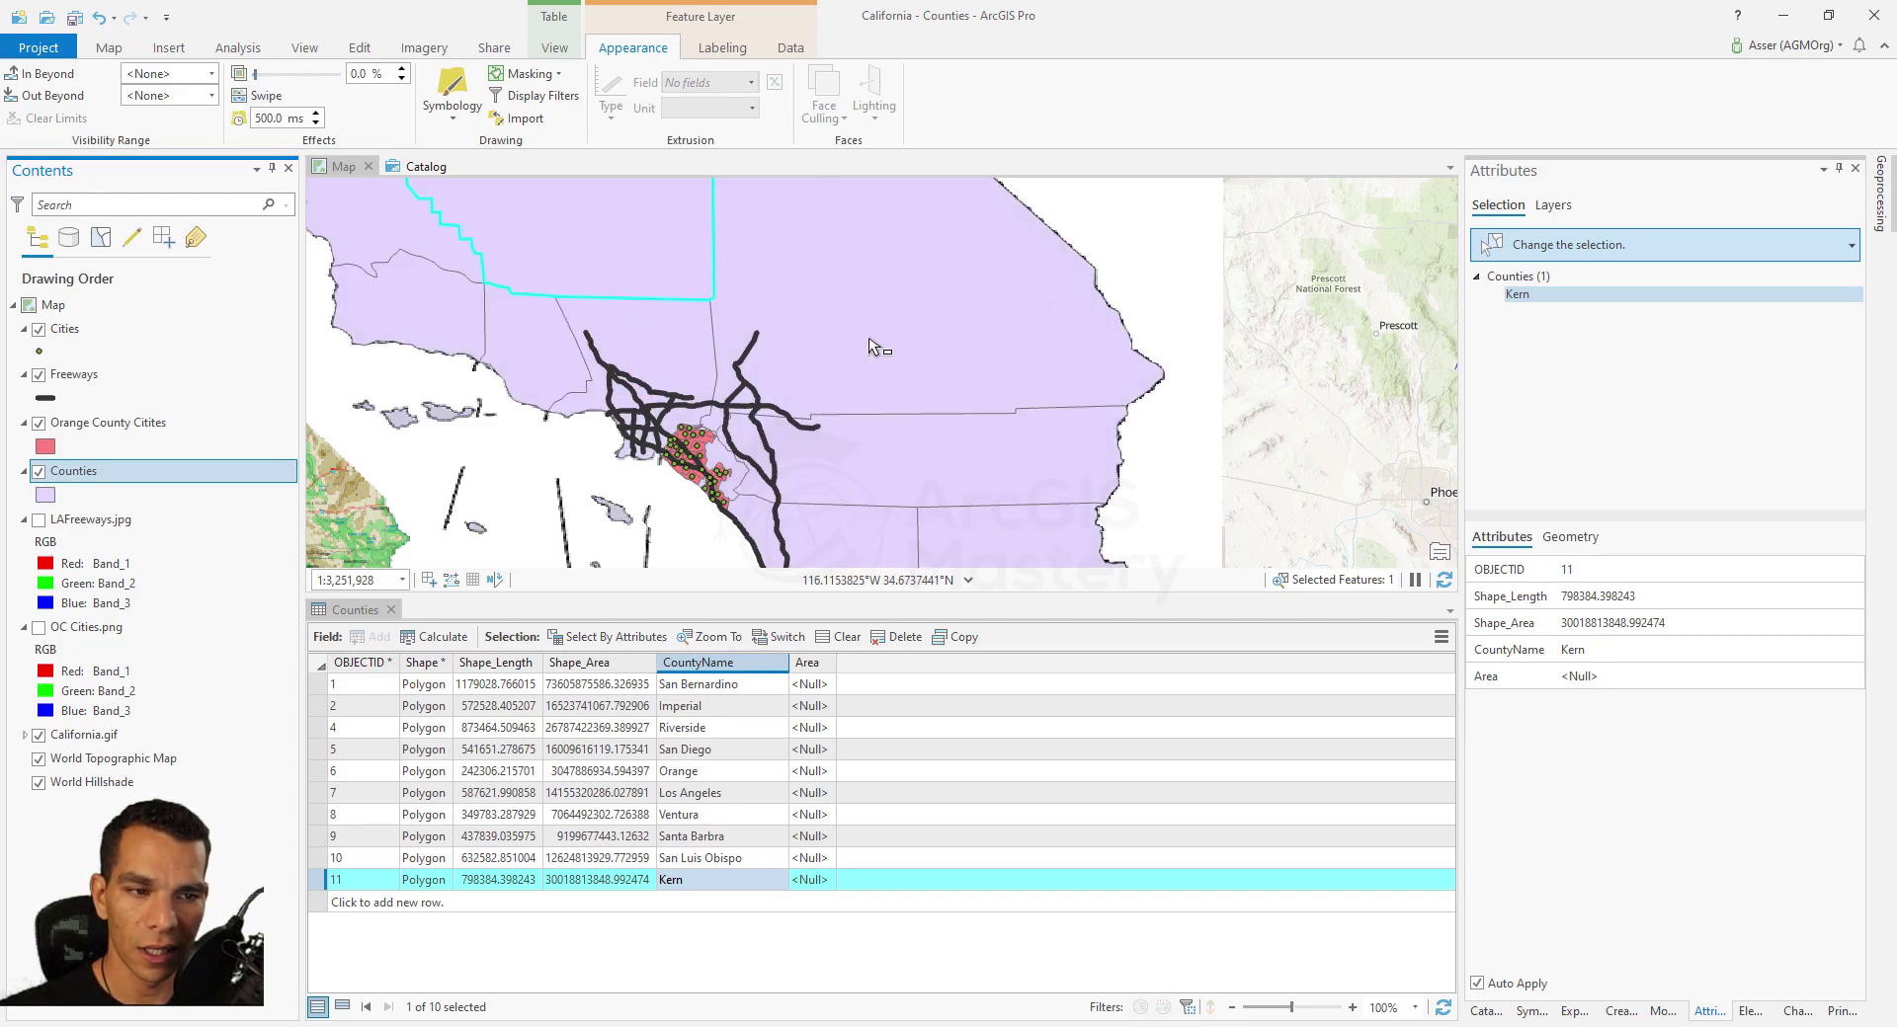
right_click(94, 478)
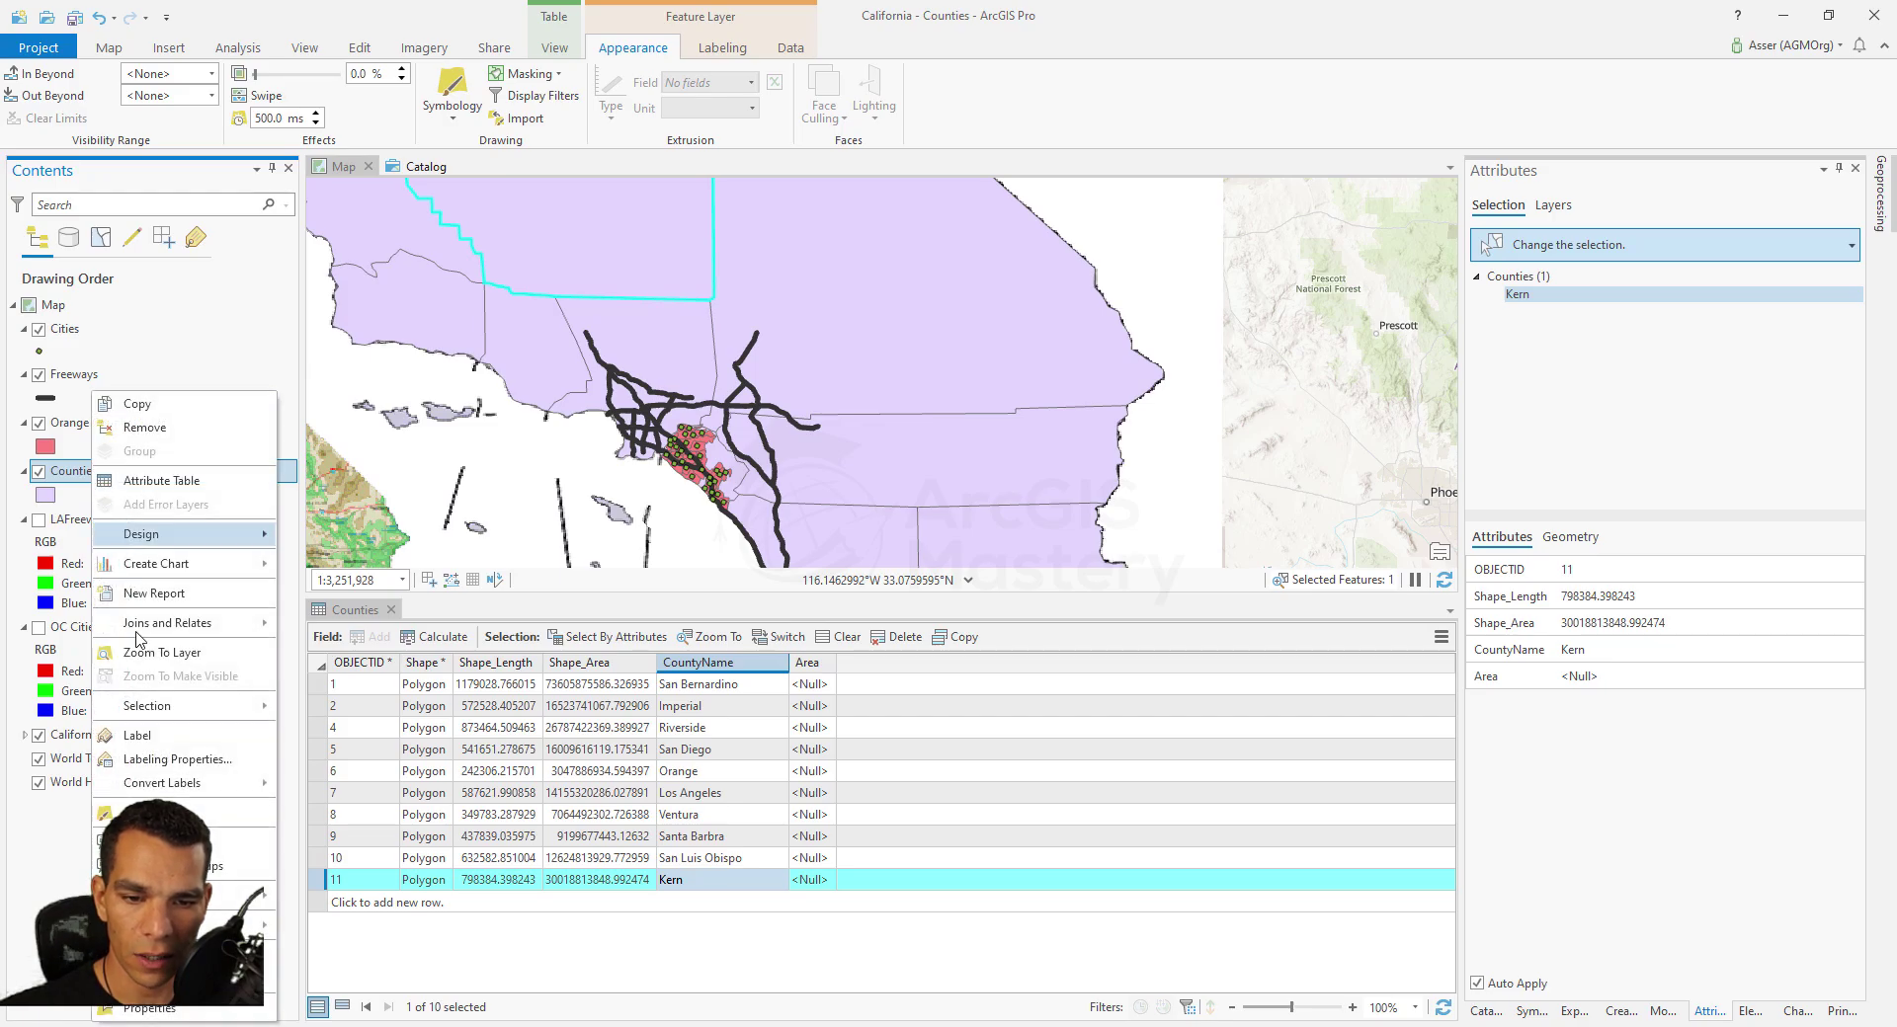
left_click(165, 736)
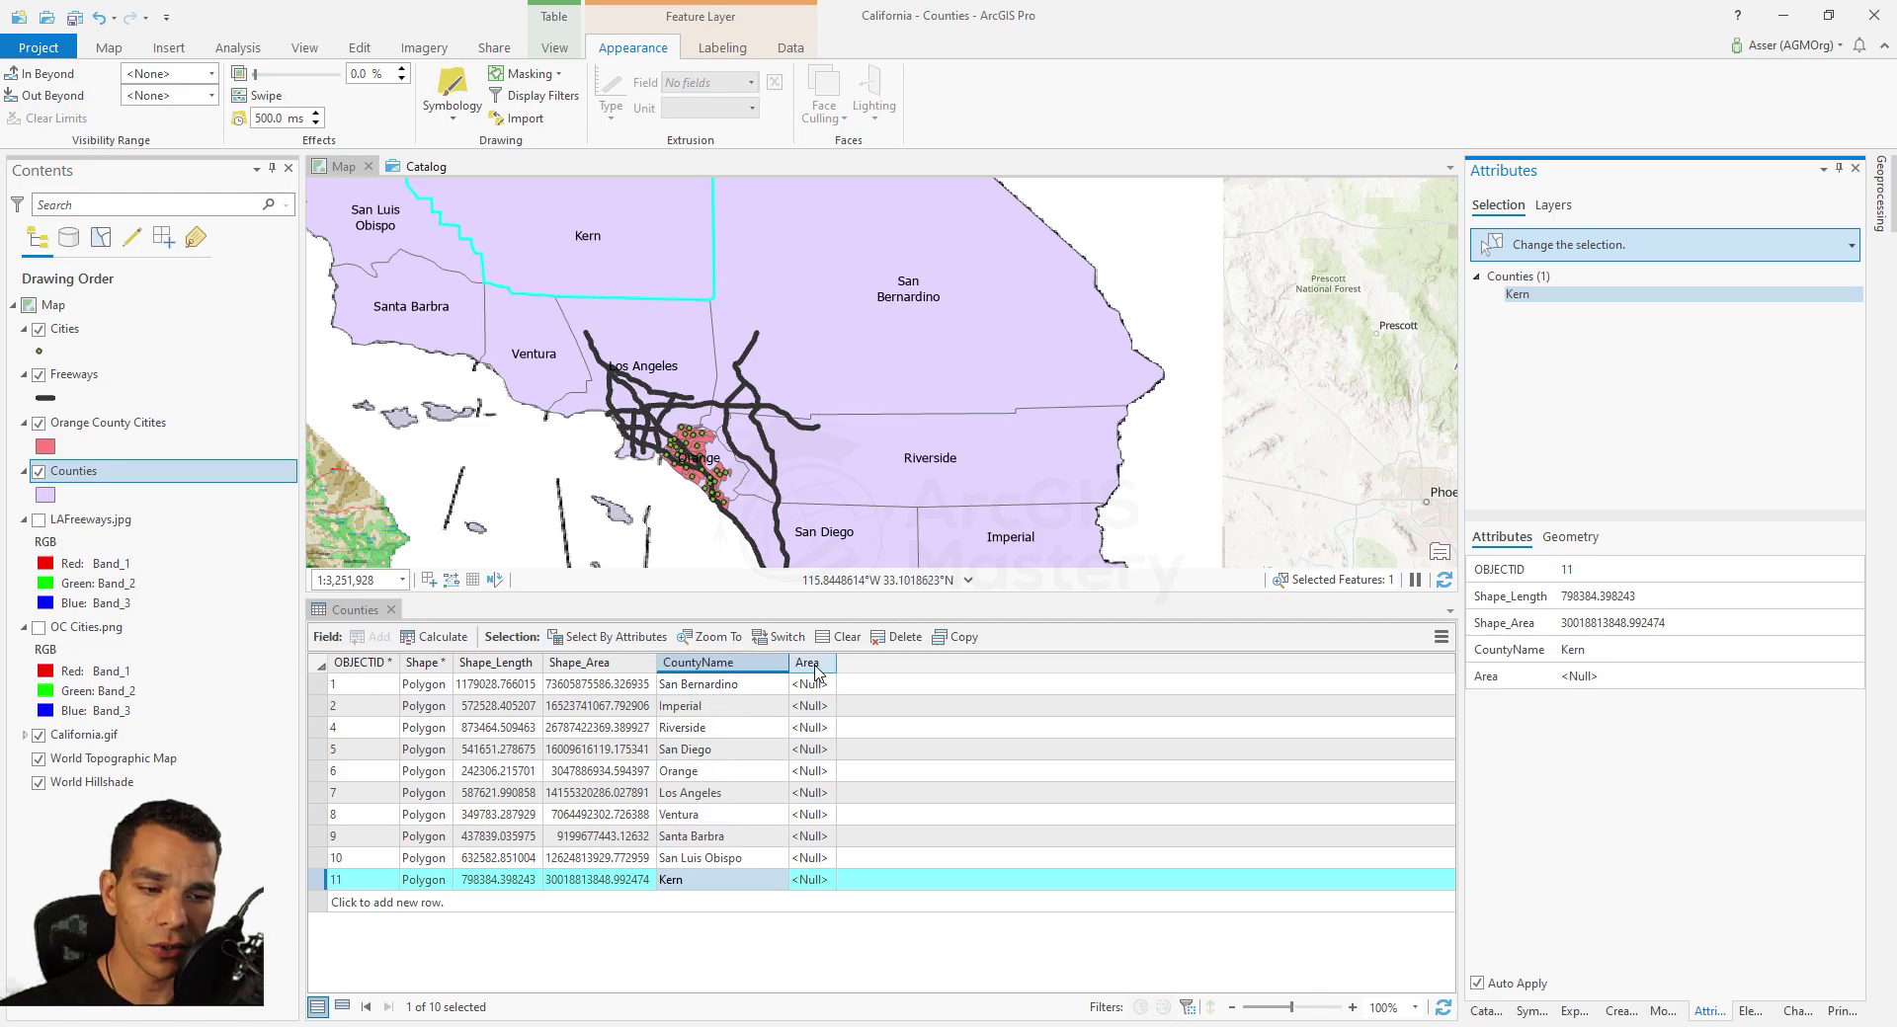
Step: Widen the Area column and start Calculate Geometry on it, with Counties as the input features and Area as the target field
left_click_drag(836, 662, 882, 662)
left_click(816, 705)
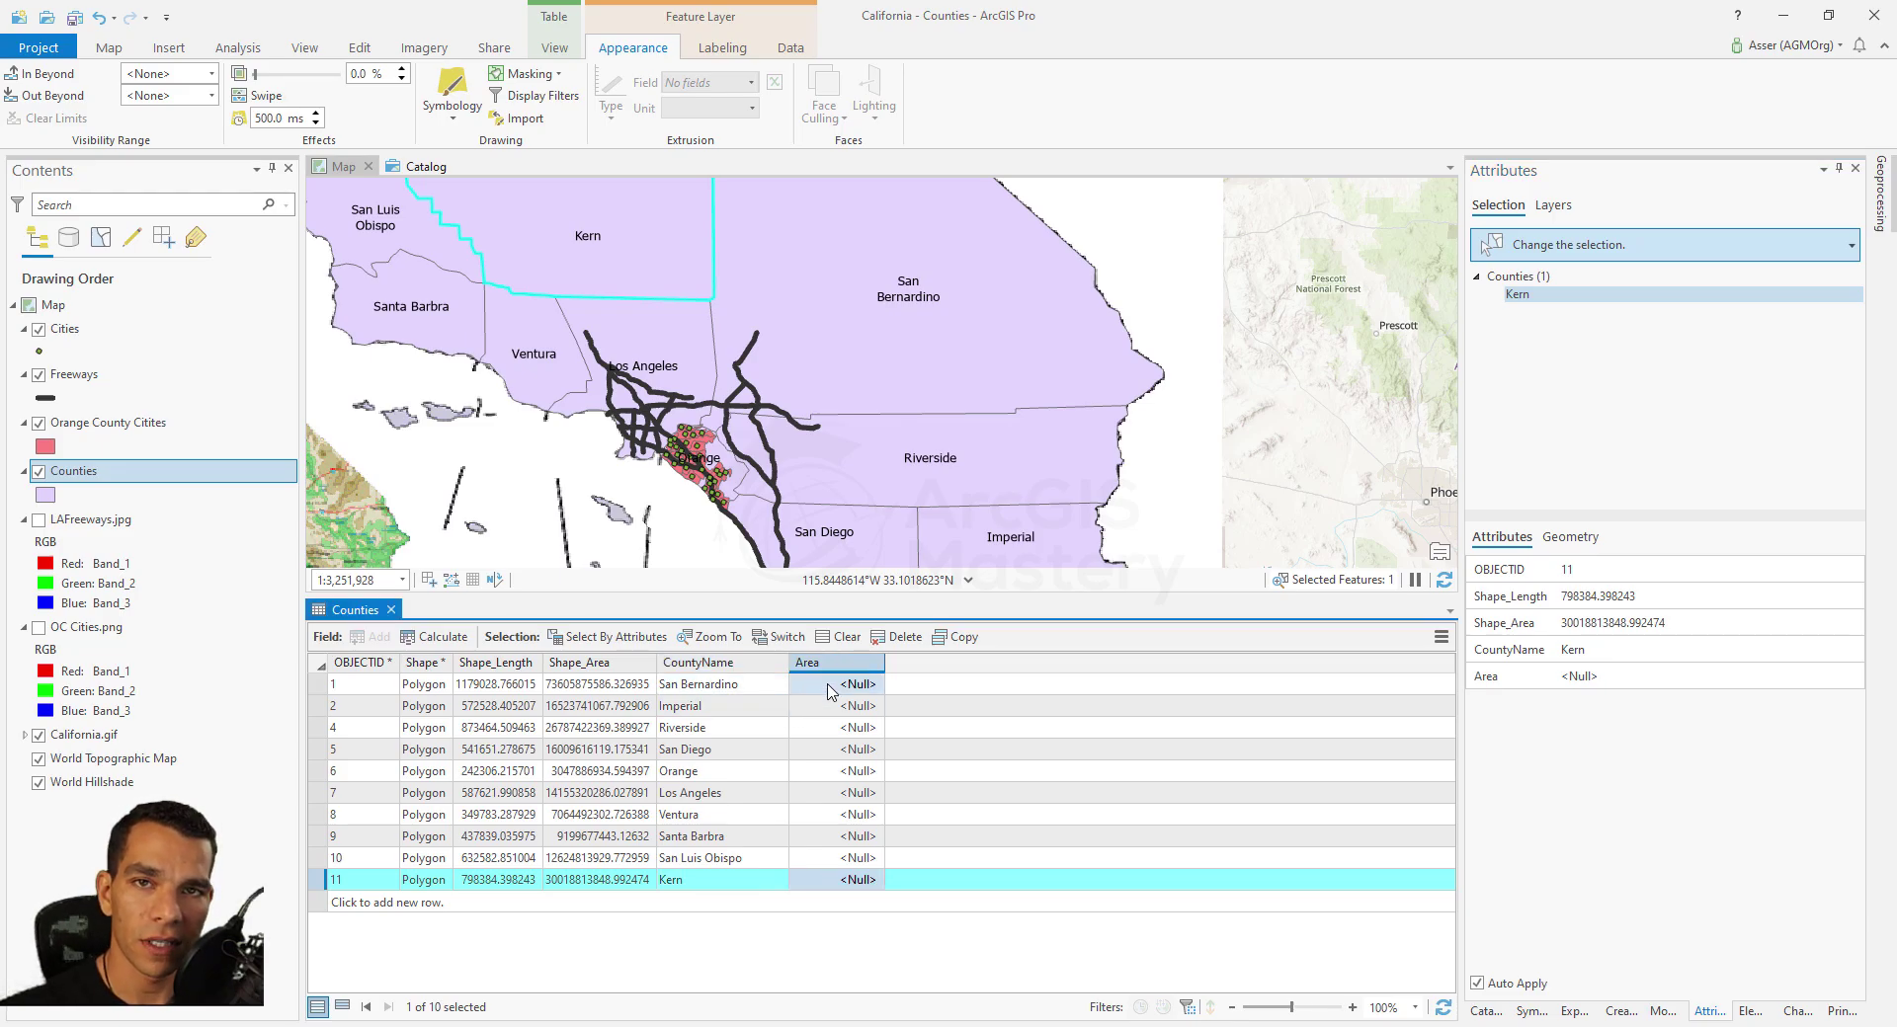
right_click(835, 664)
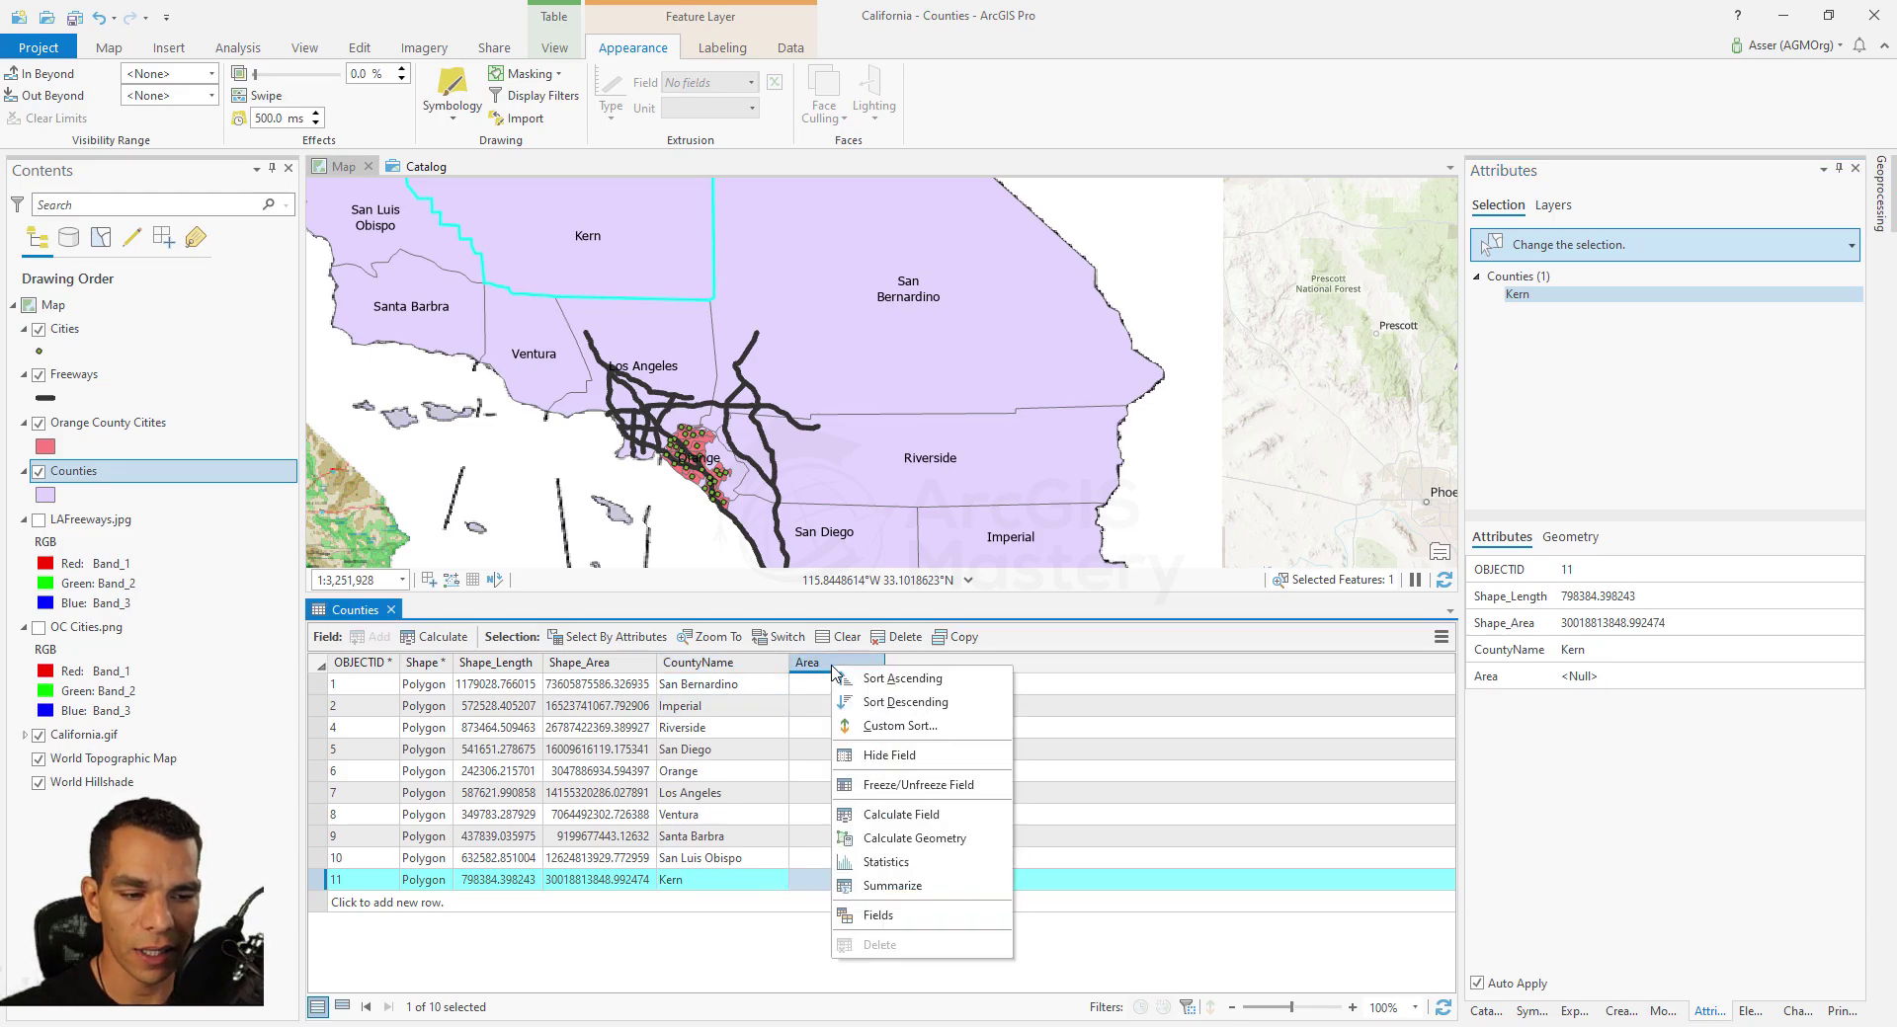
left_click(960, 840)
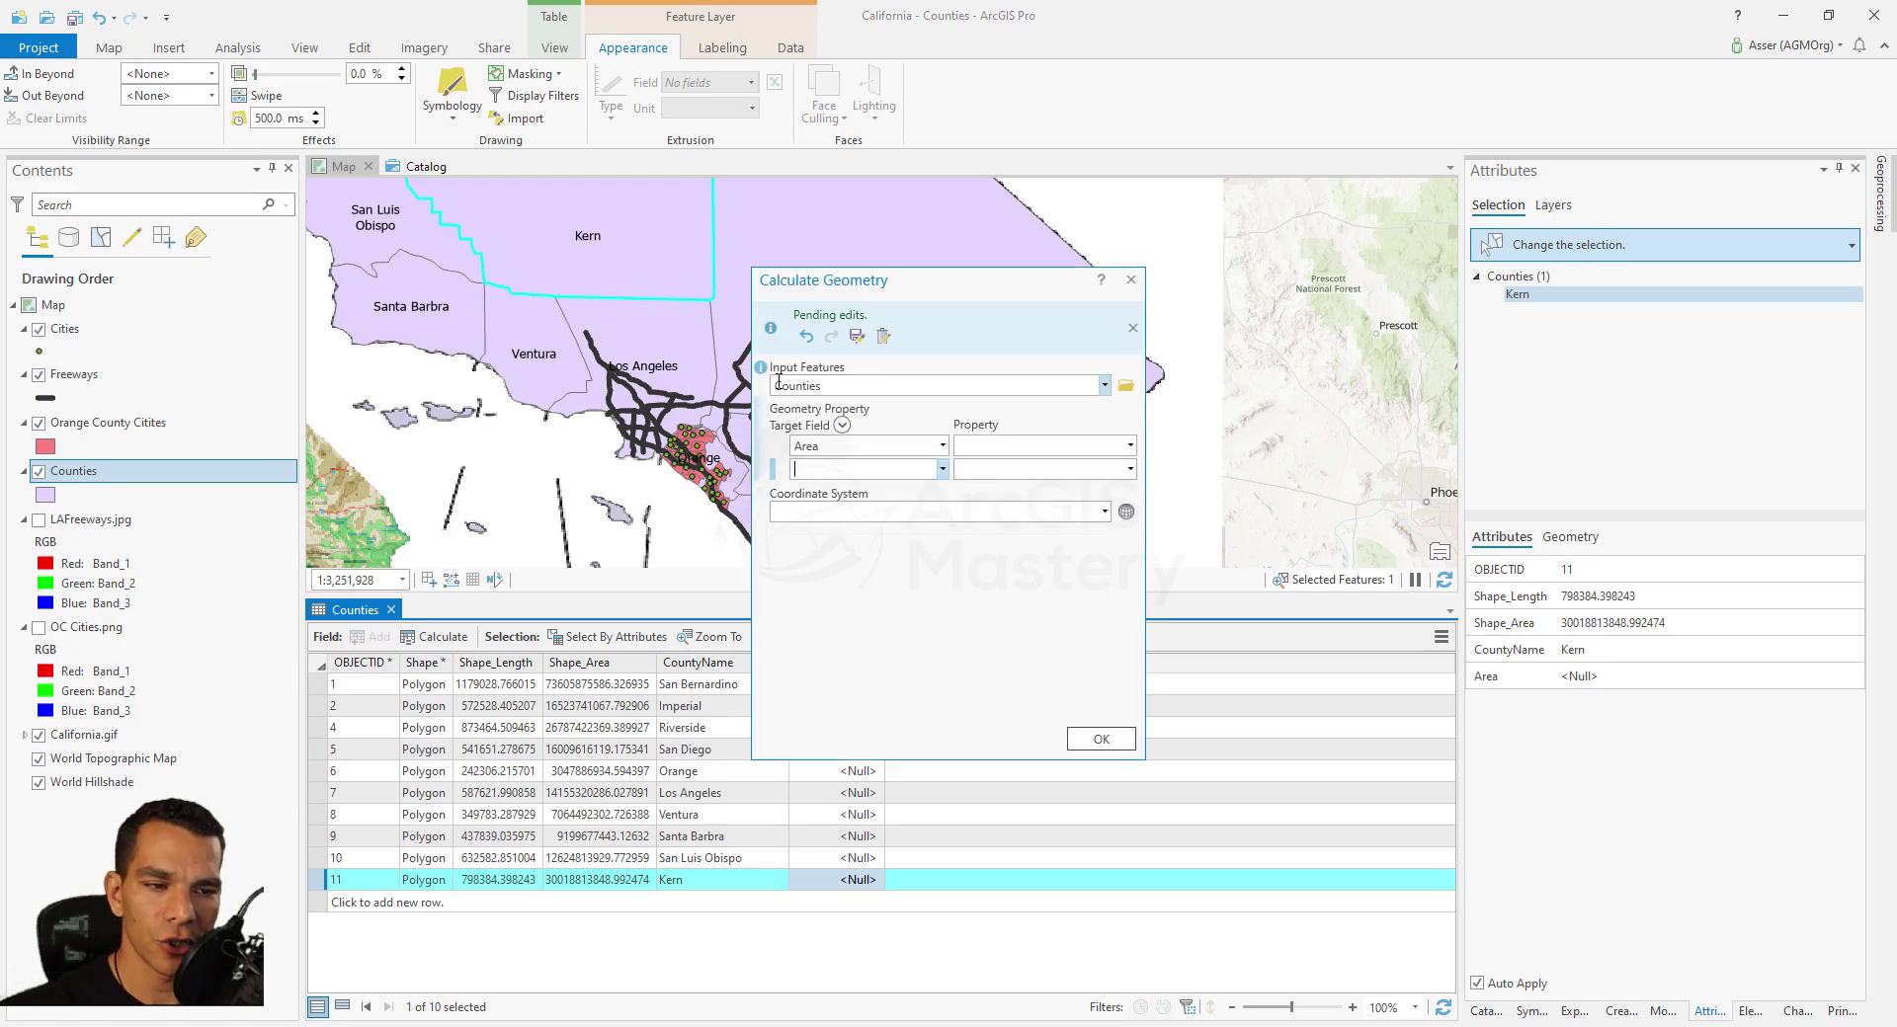
left_click(1104, 386)
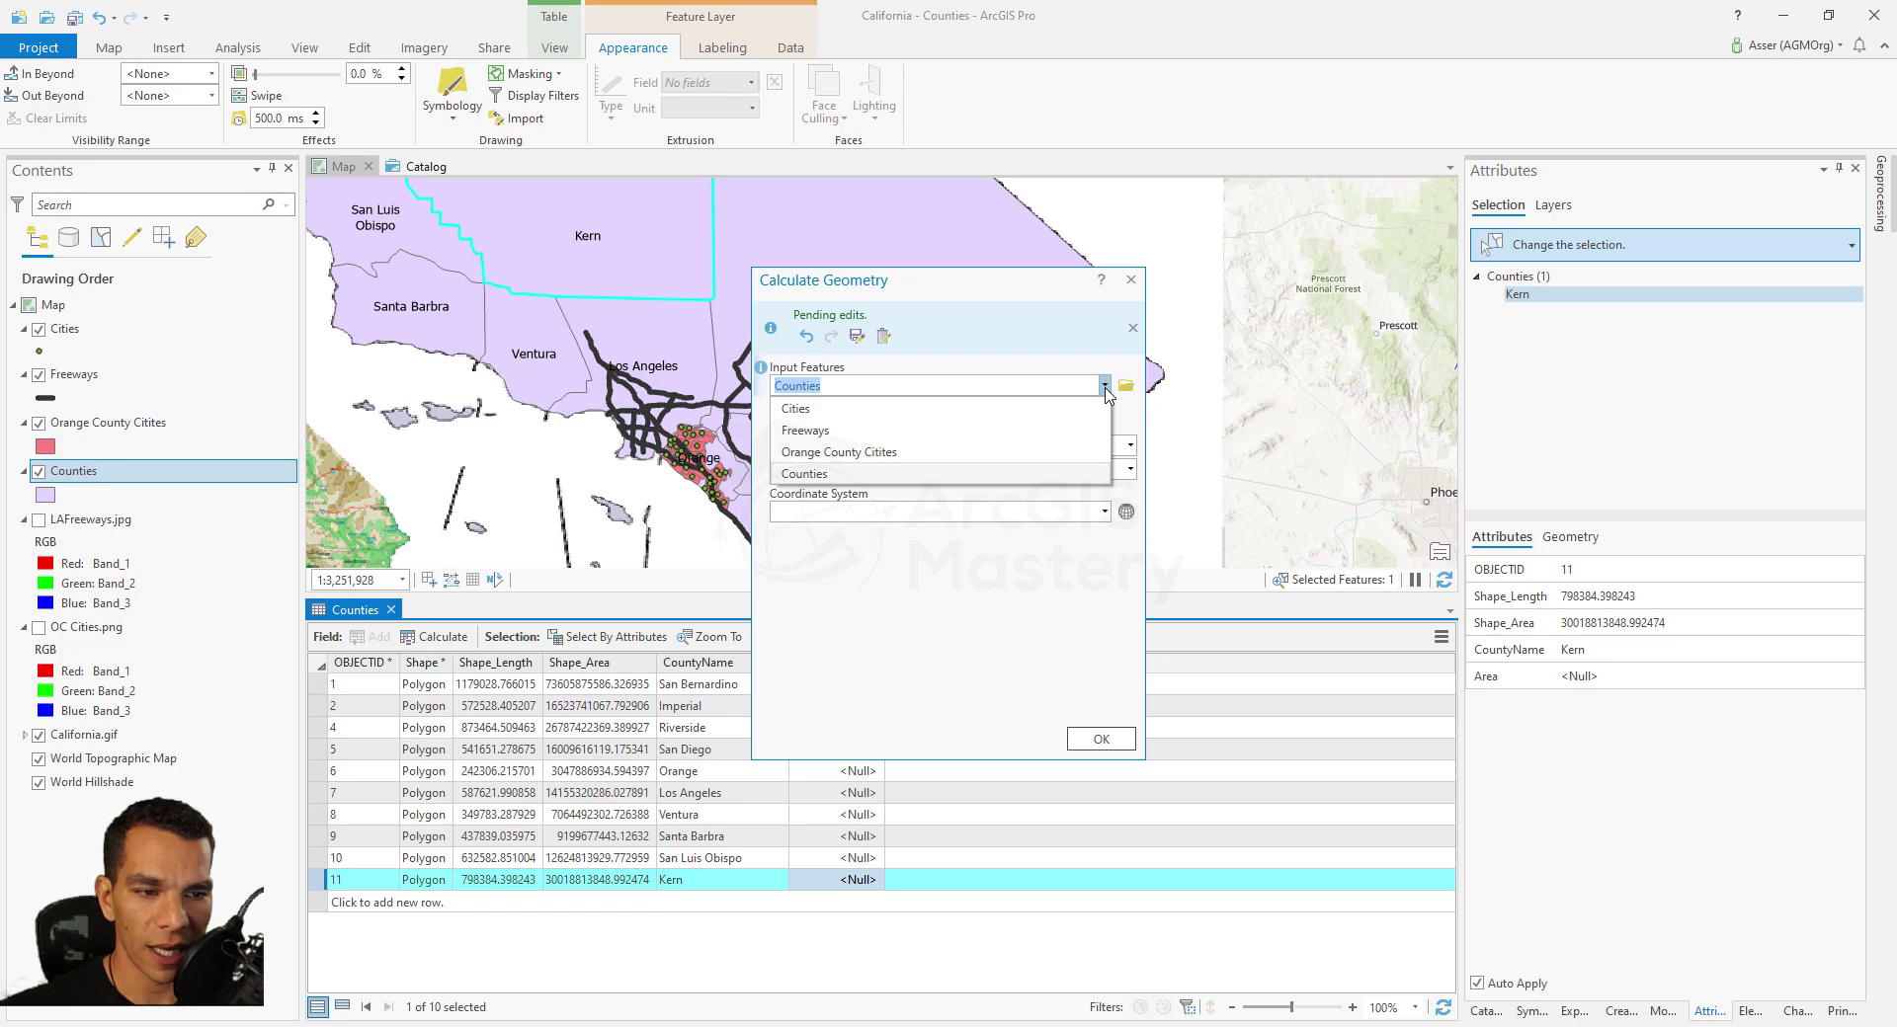
left_click(837, 475)
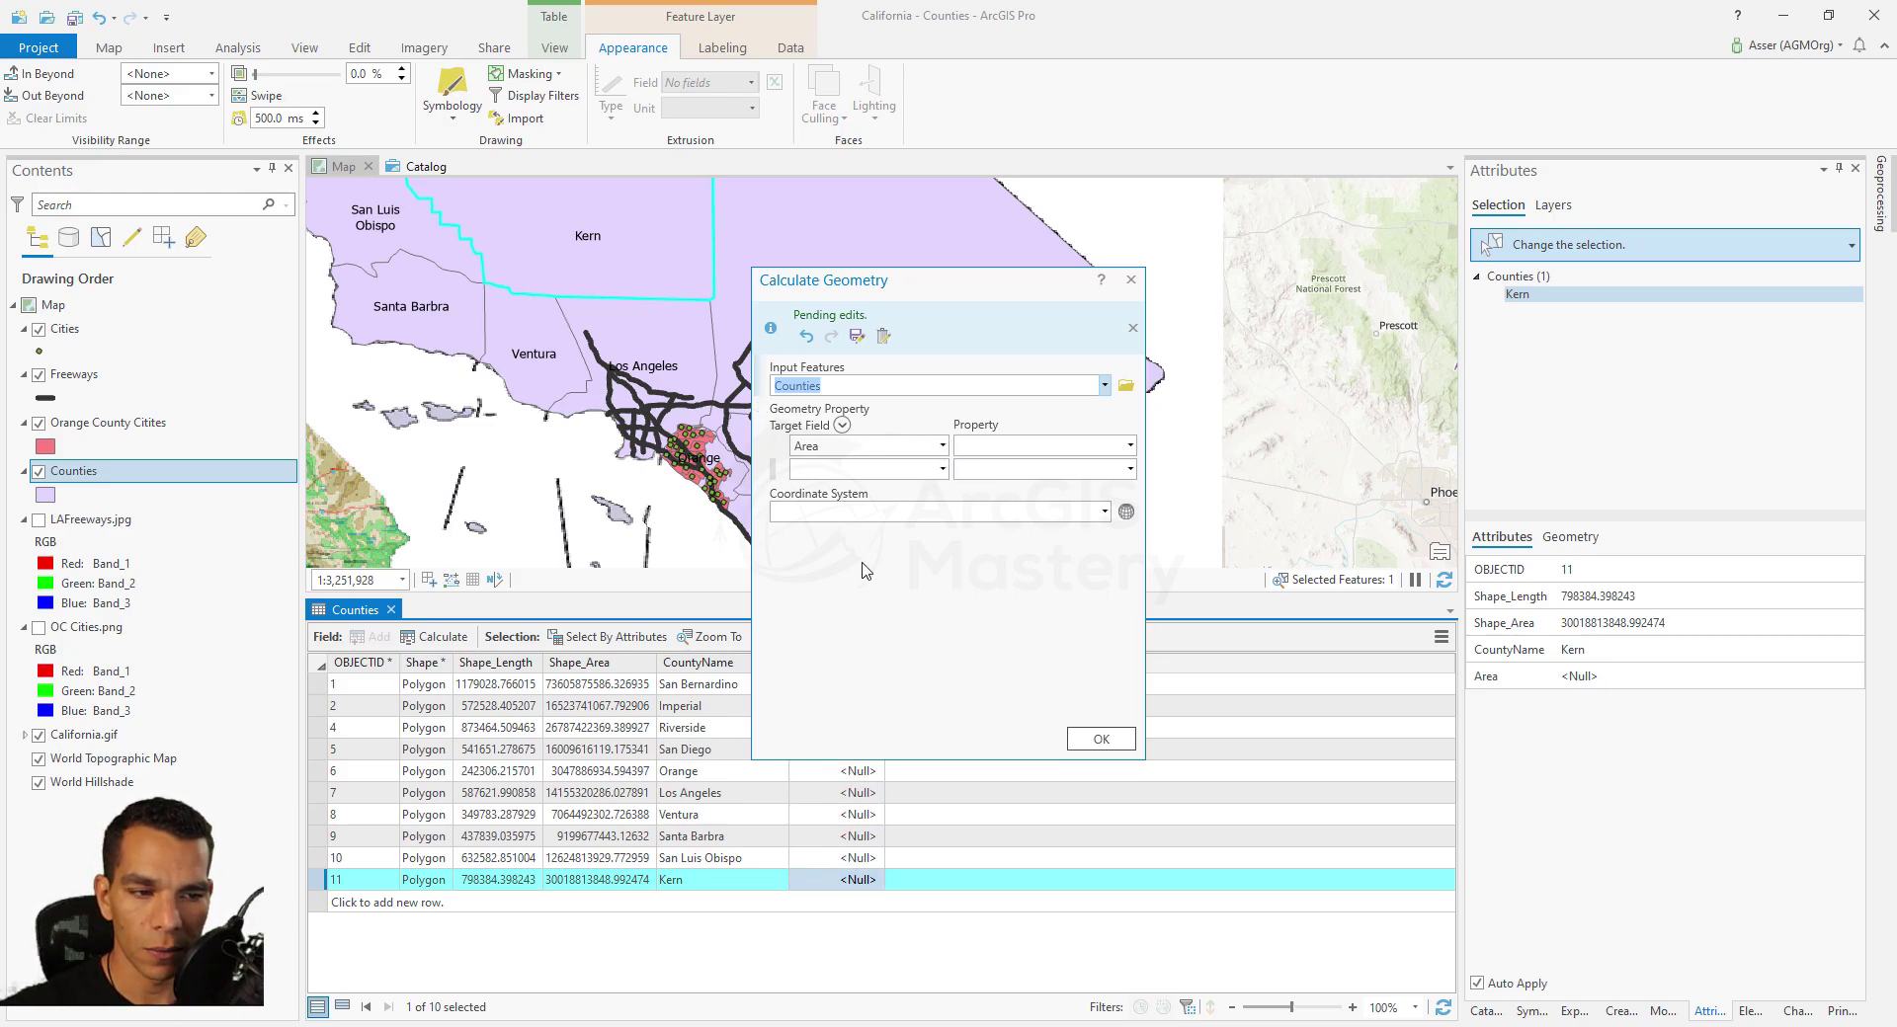
left_click(942, 446)
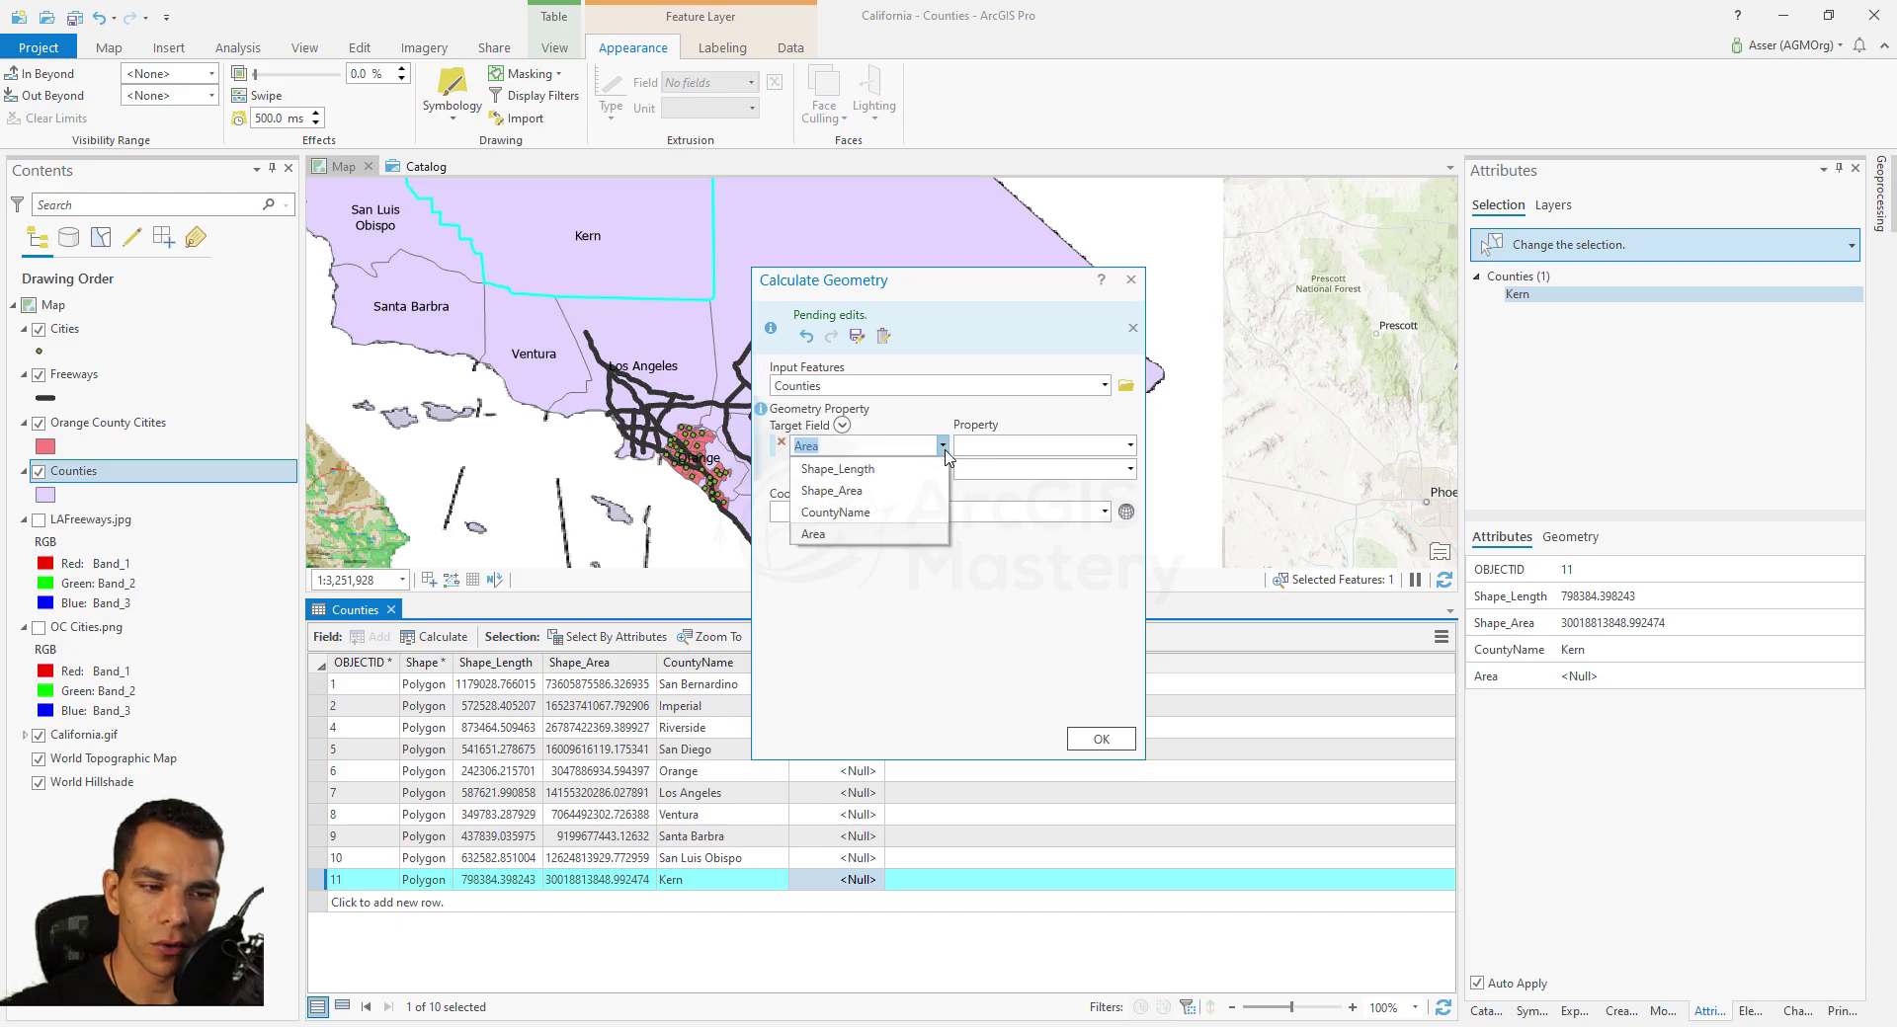
left_click(943, 447)
left_click(943, 470)
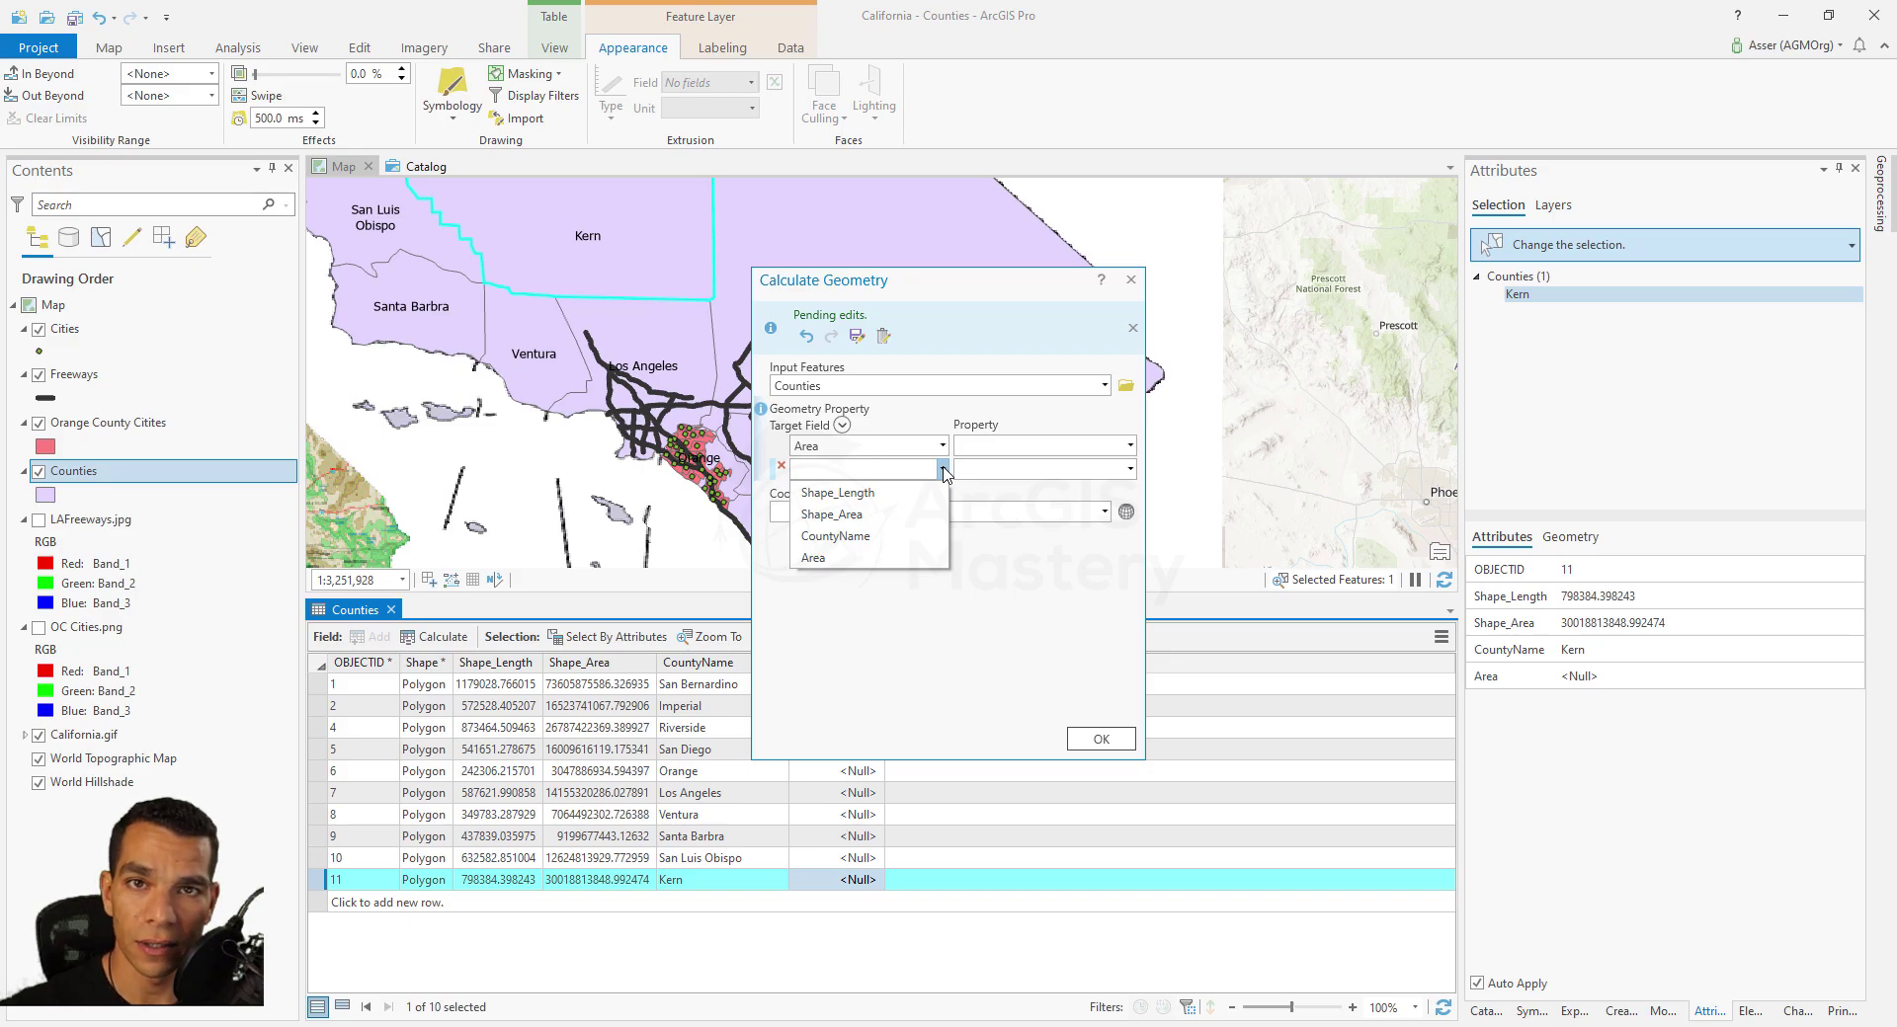
left_click(943, 470)
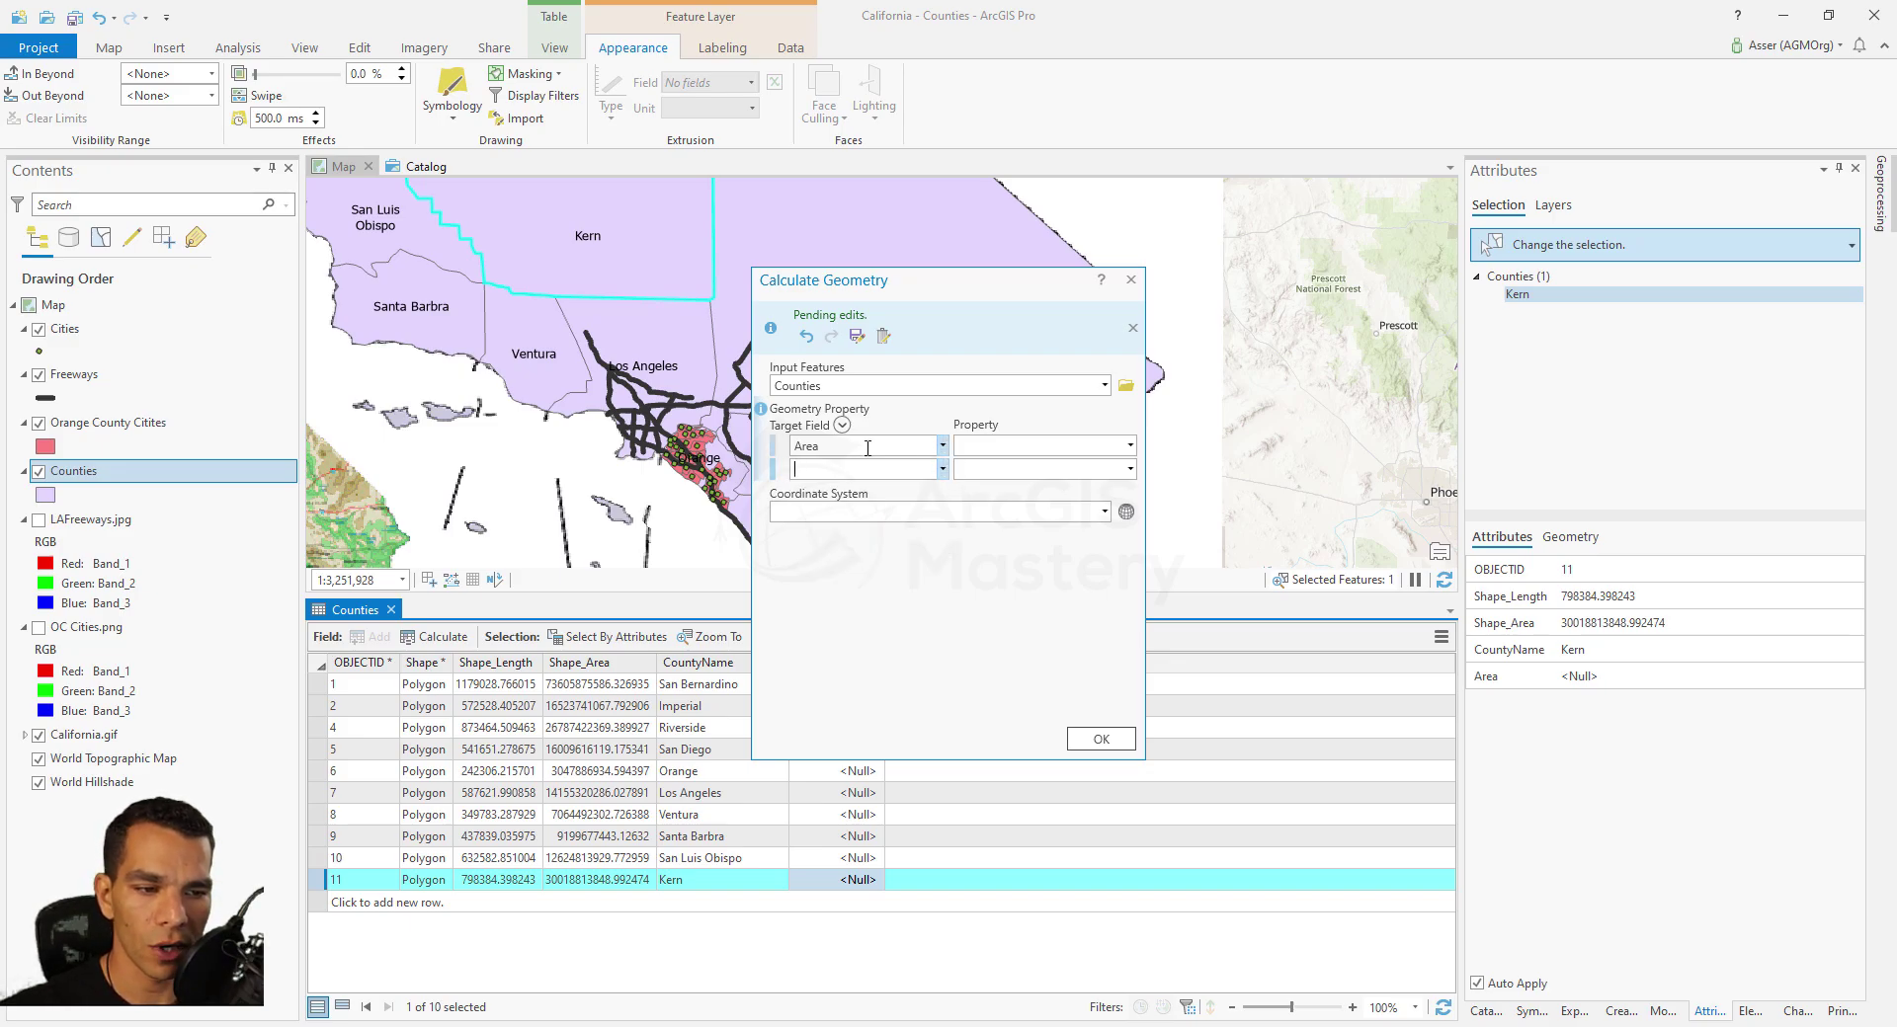
Step: Calculate Area (geodesic) for the selected record in Square nautical miles (United States), using the current map's coordinate system
left_click(1130, 446)
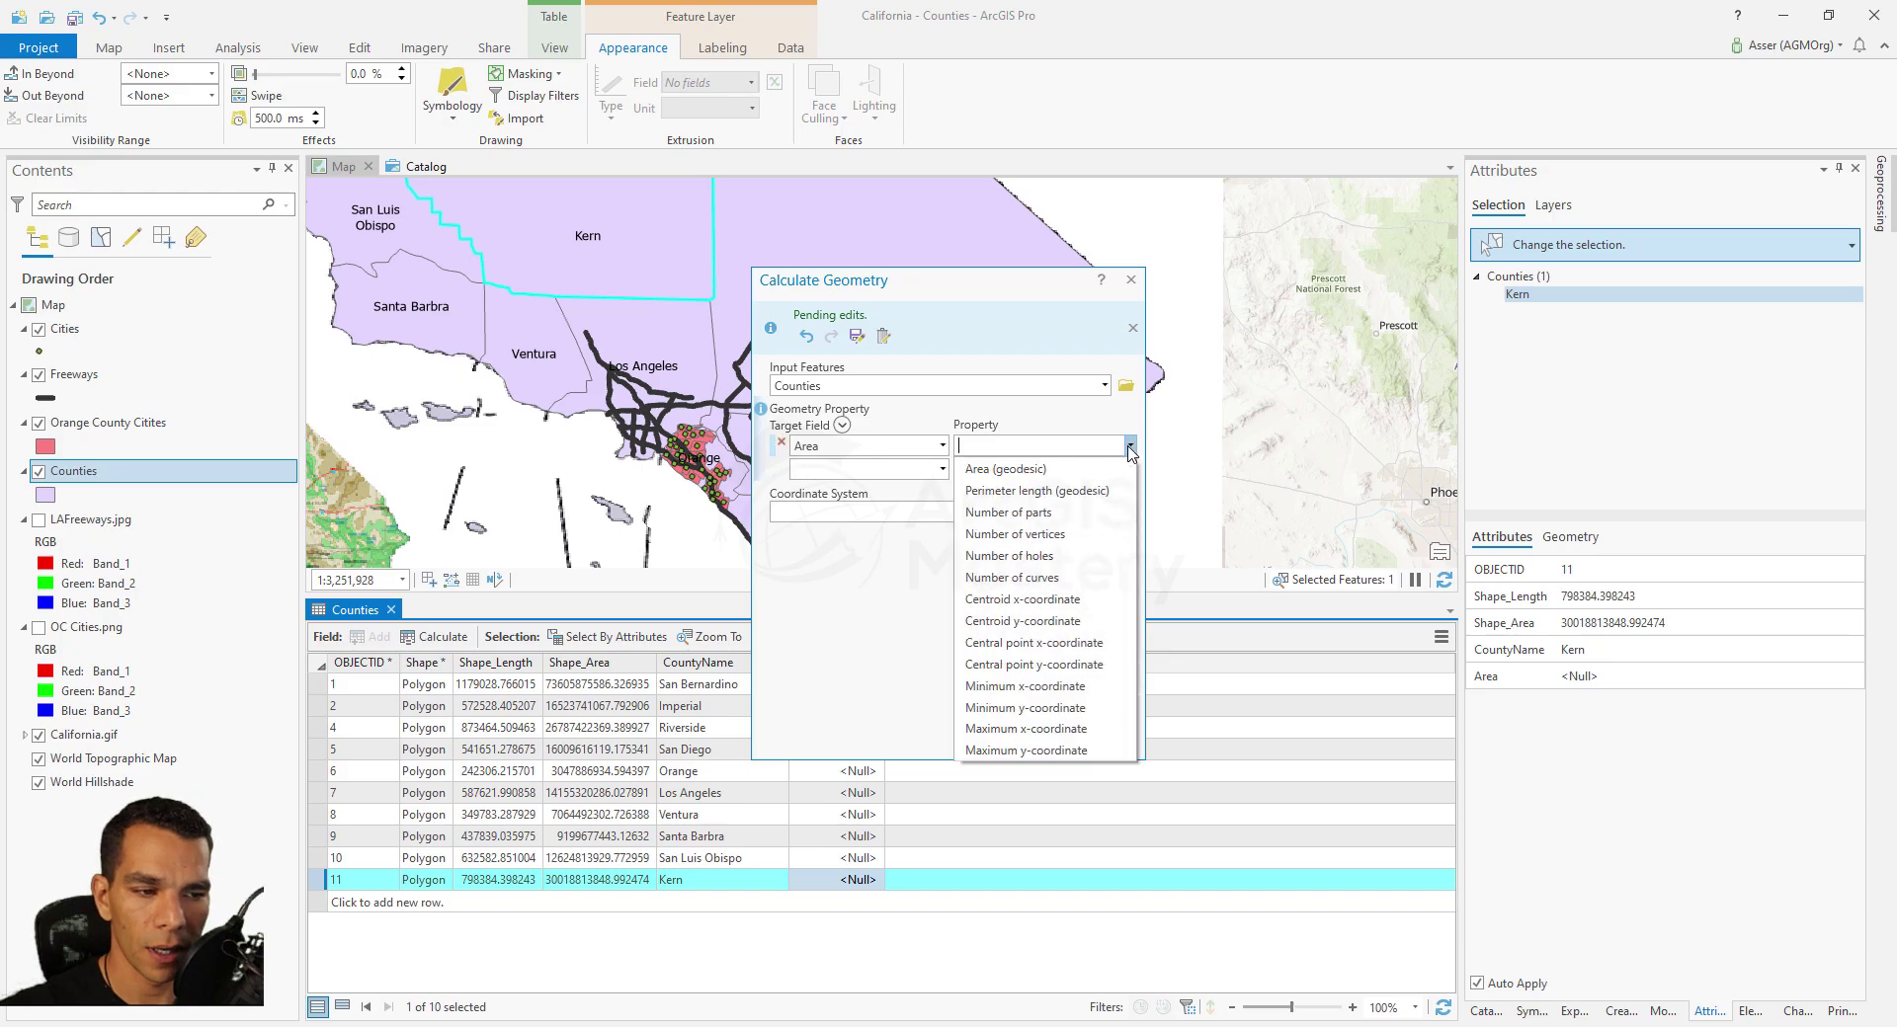
left_click(1037, 471)
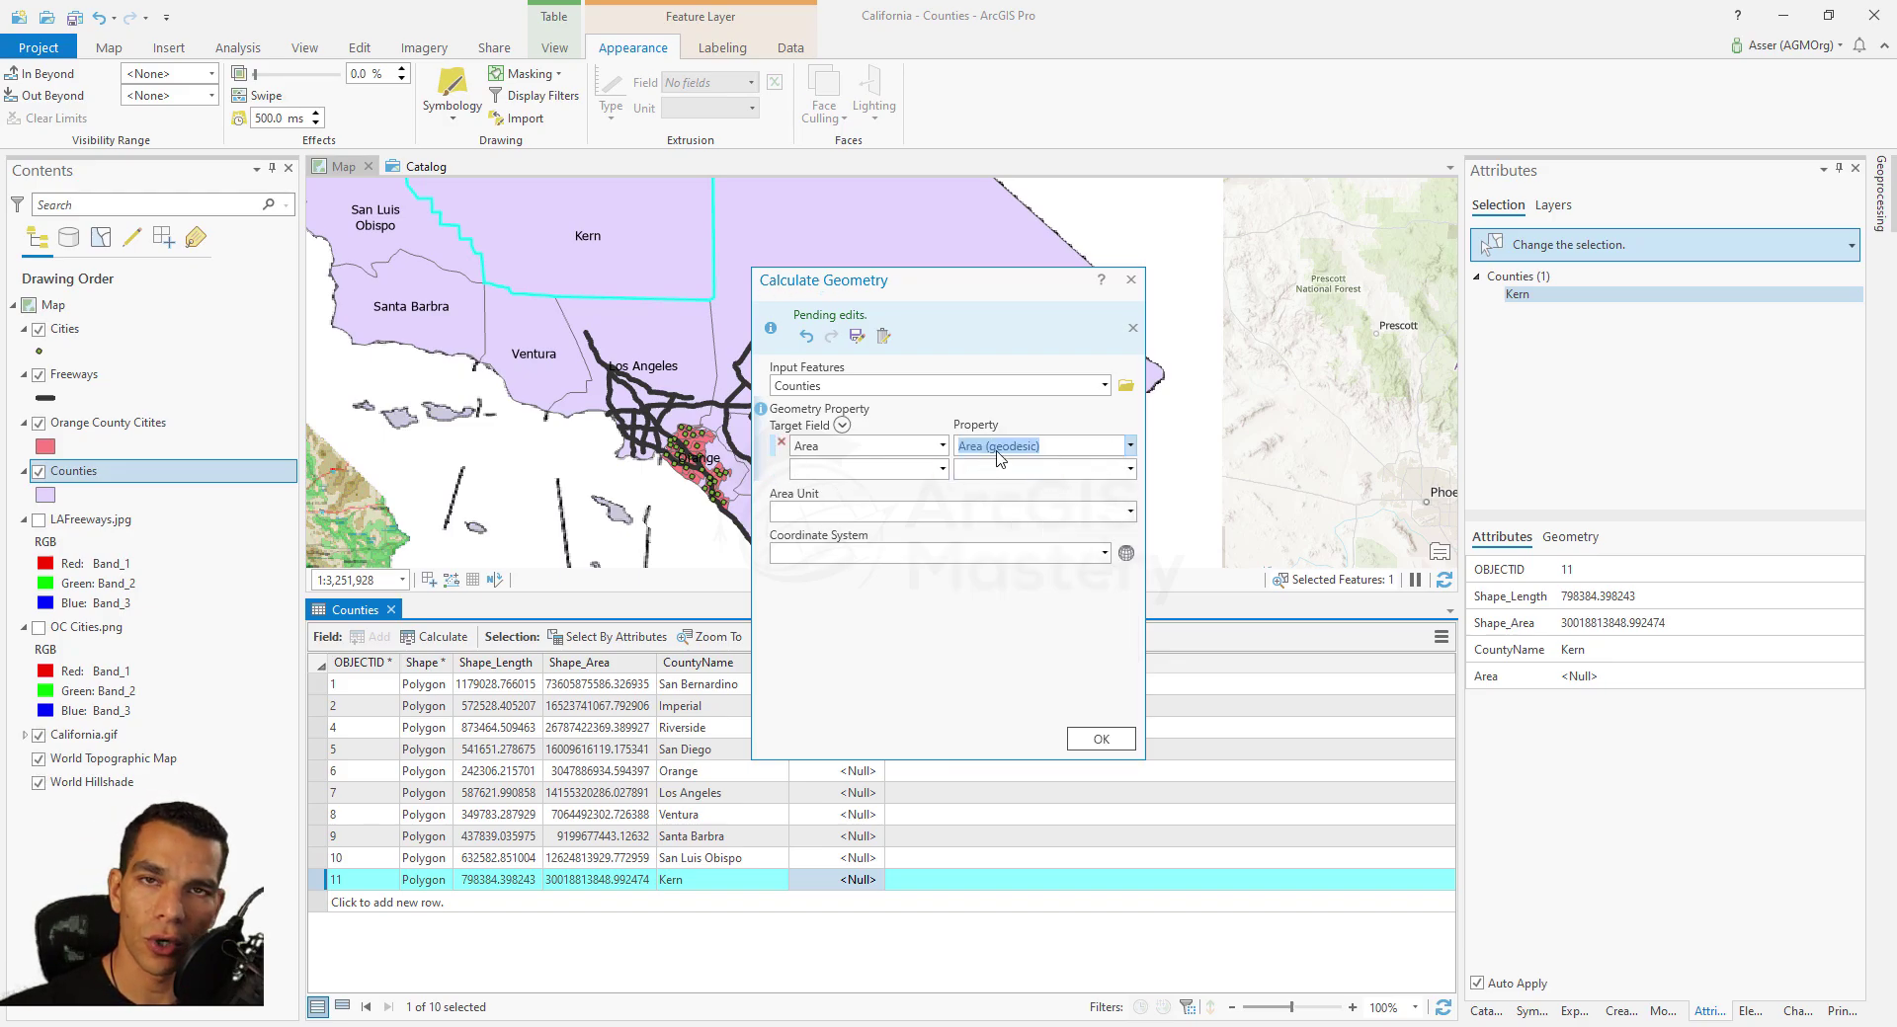
left_click(1131, 512)
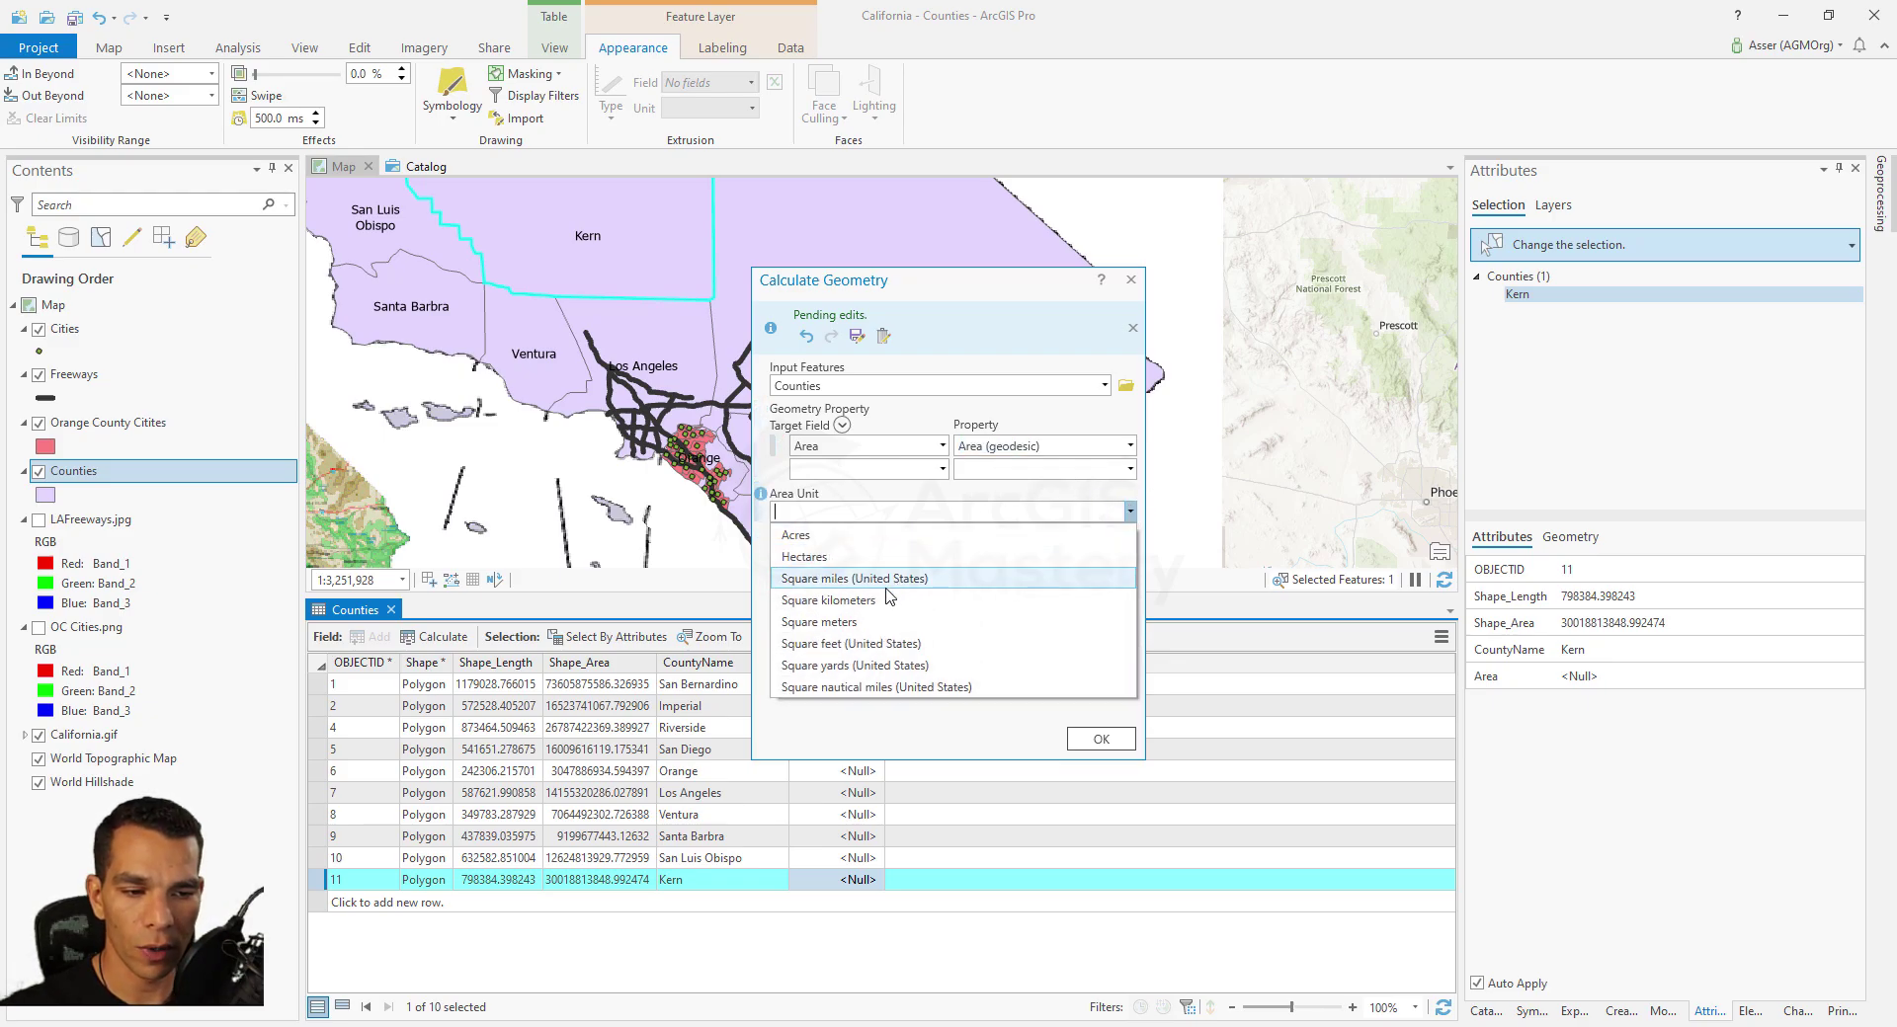
left_click(875, 689)
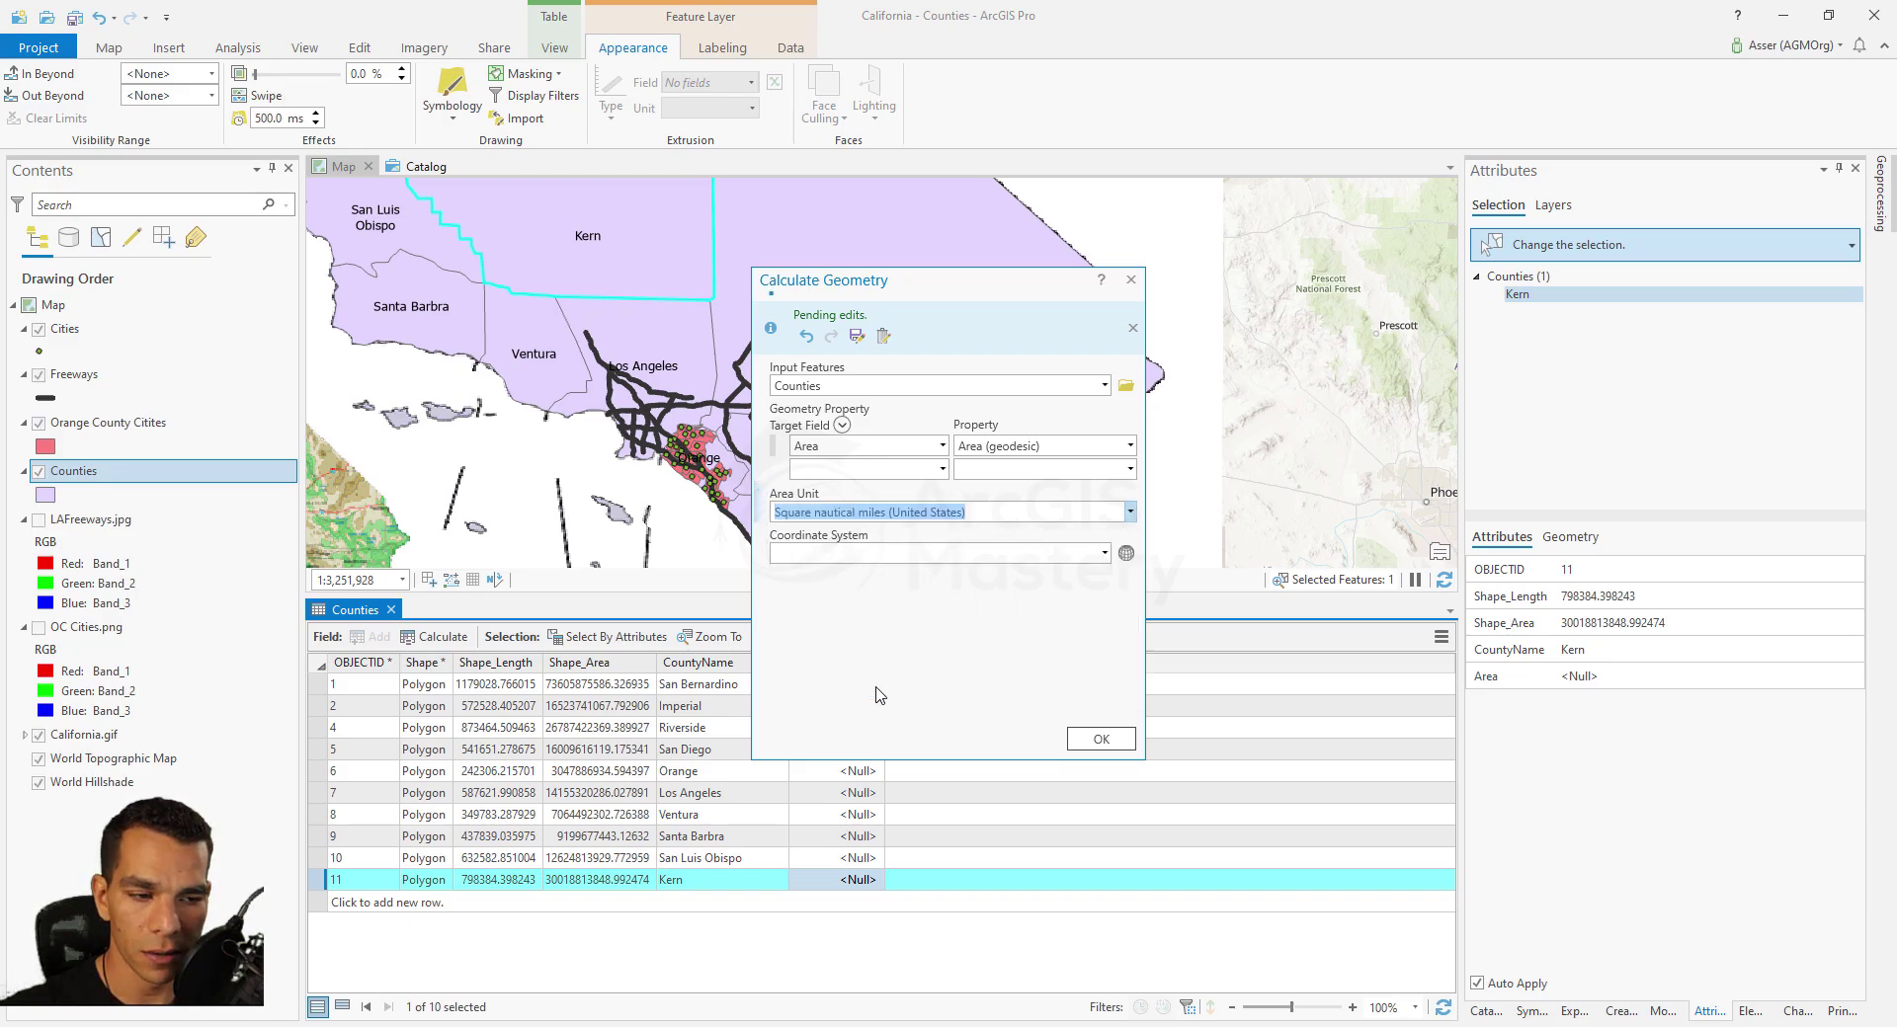
left_click(1104, 558)
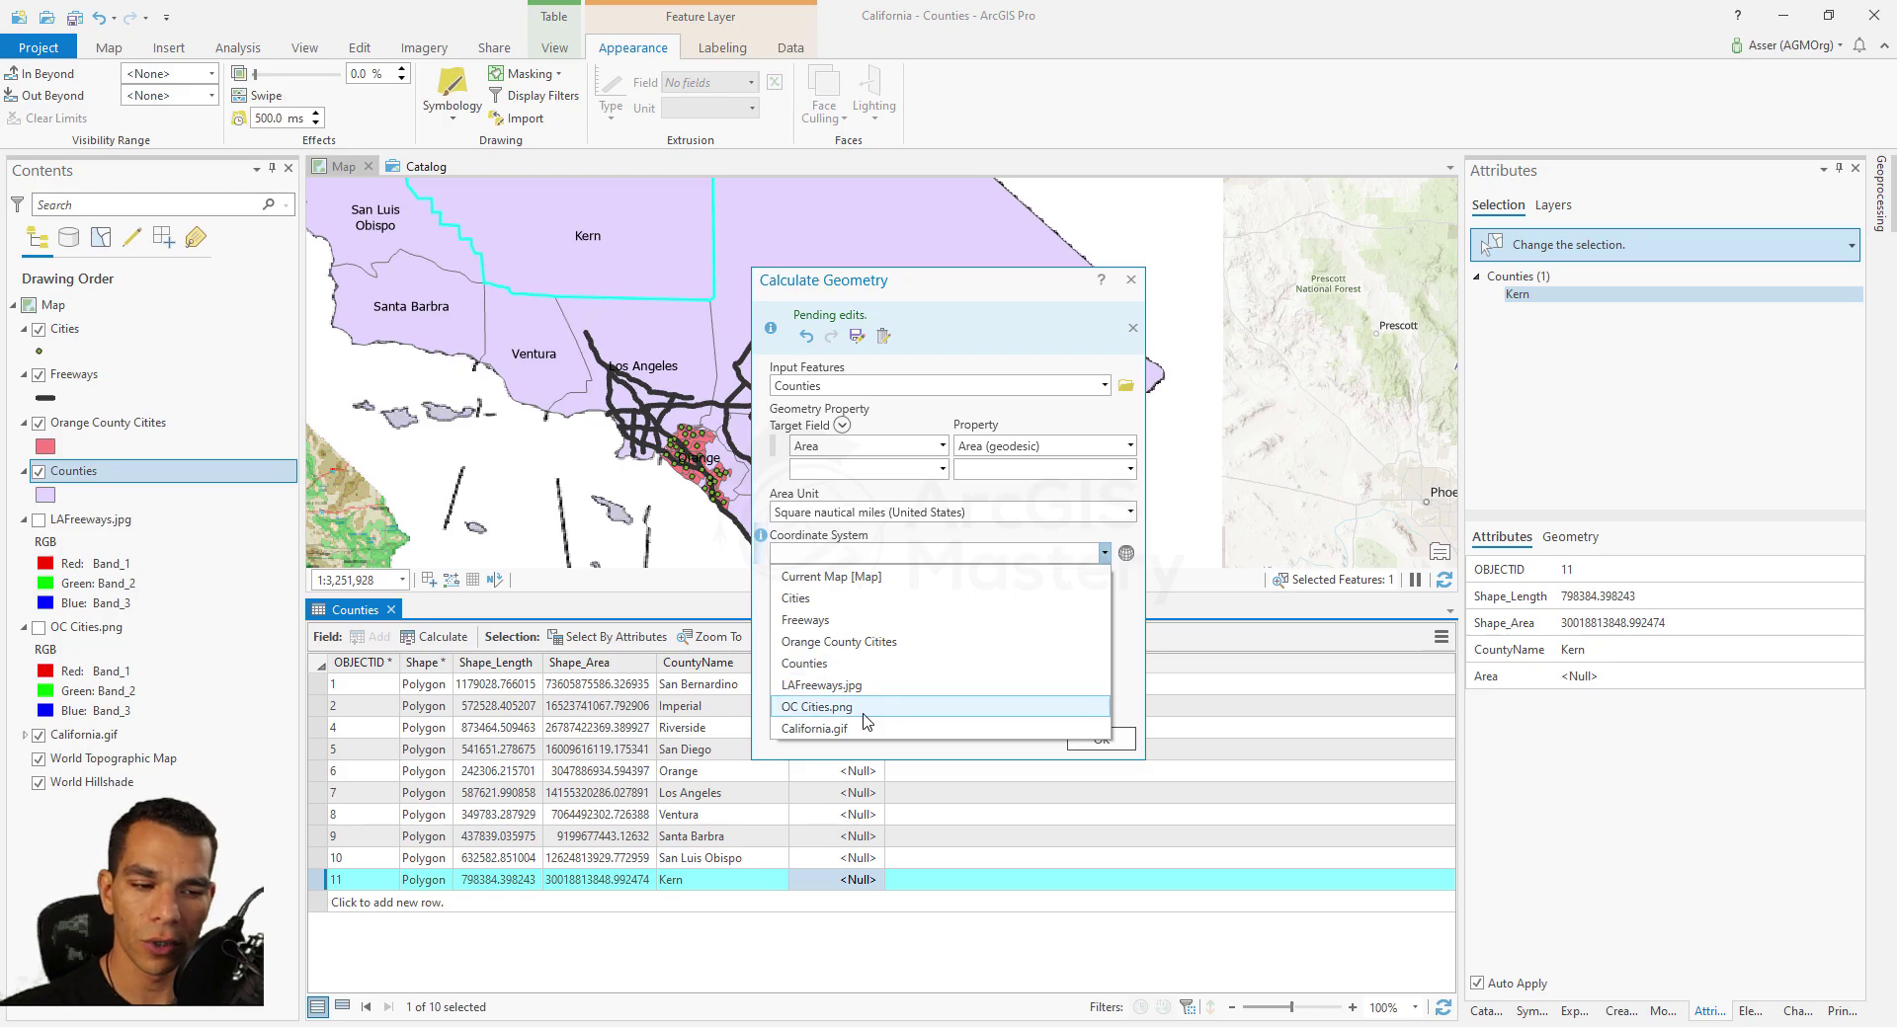
left_click(866, 580)
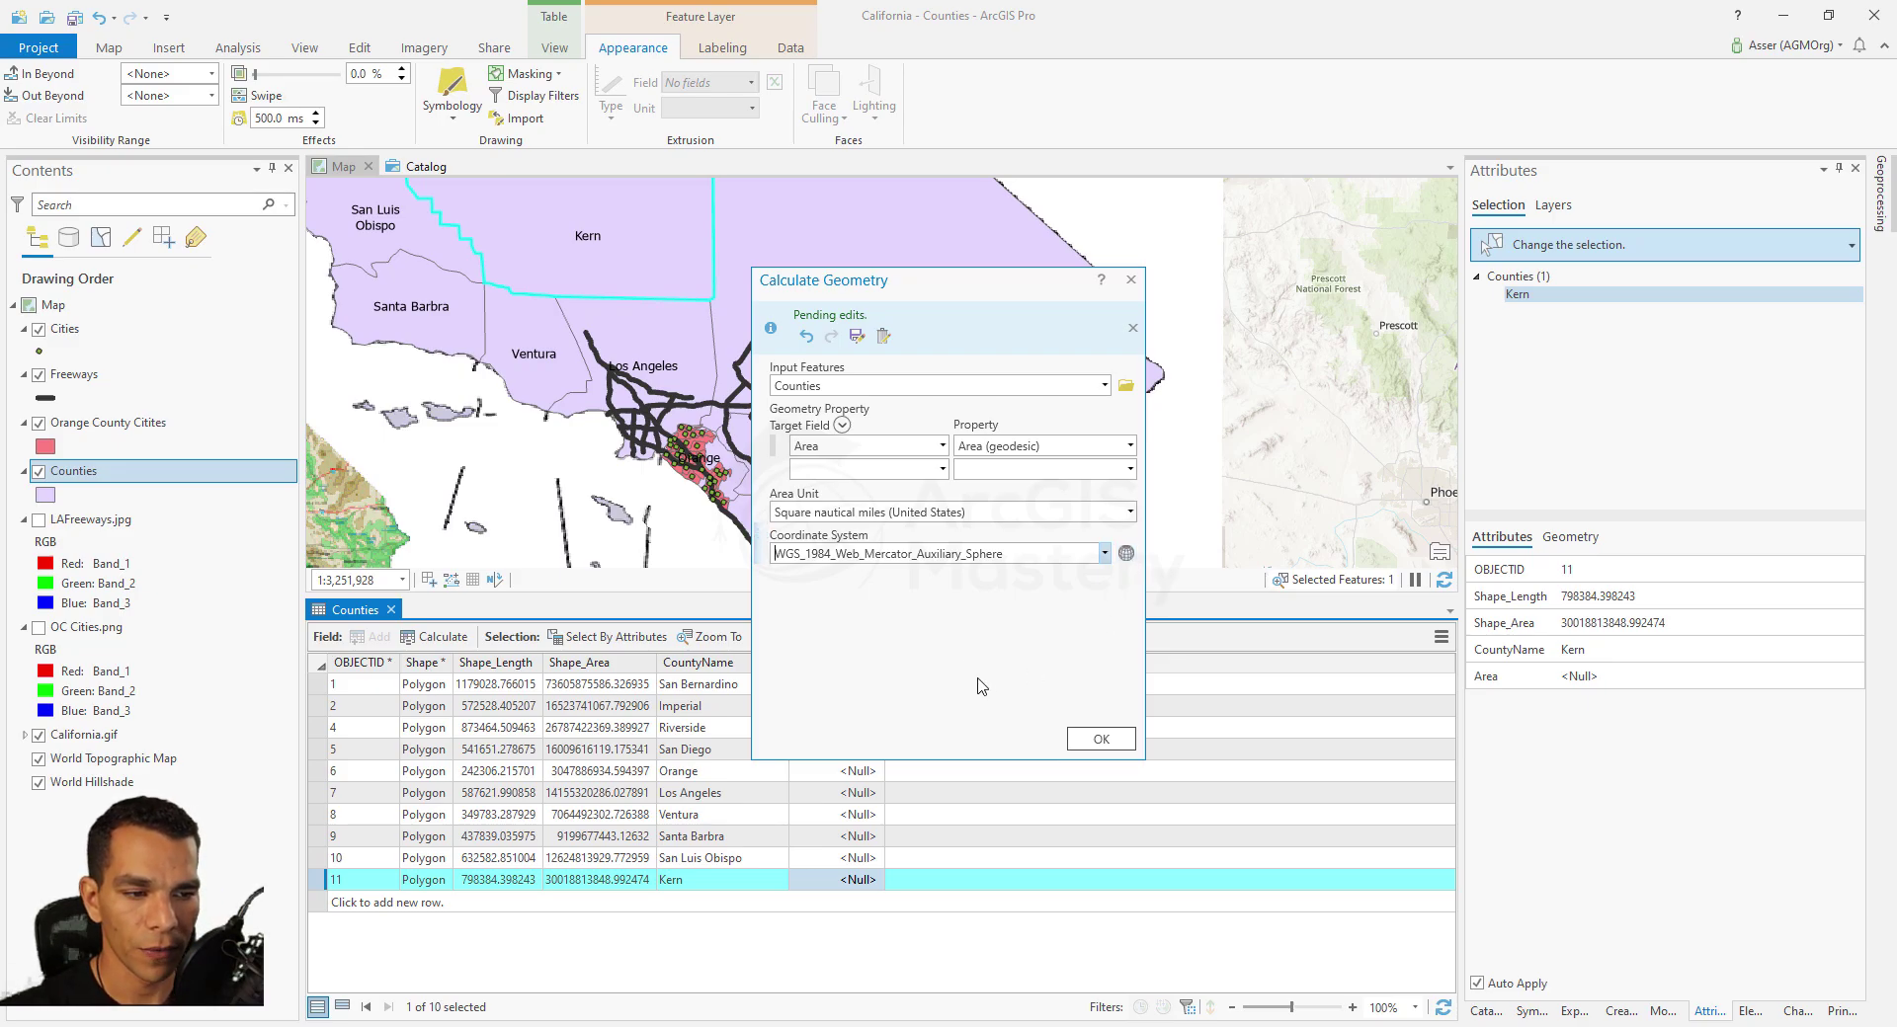
left_click(1101, 738)
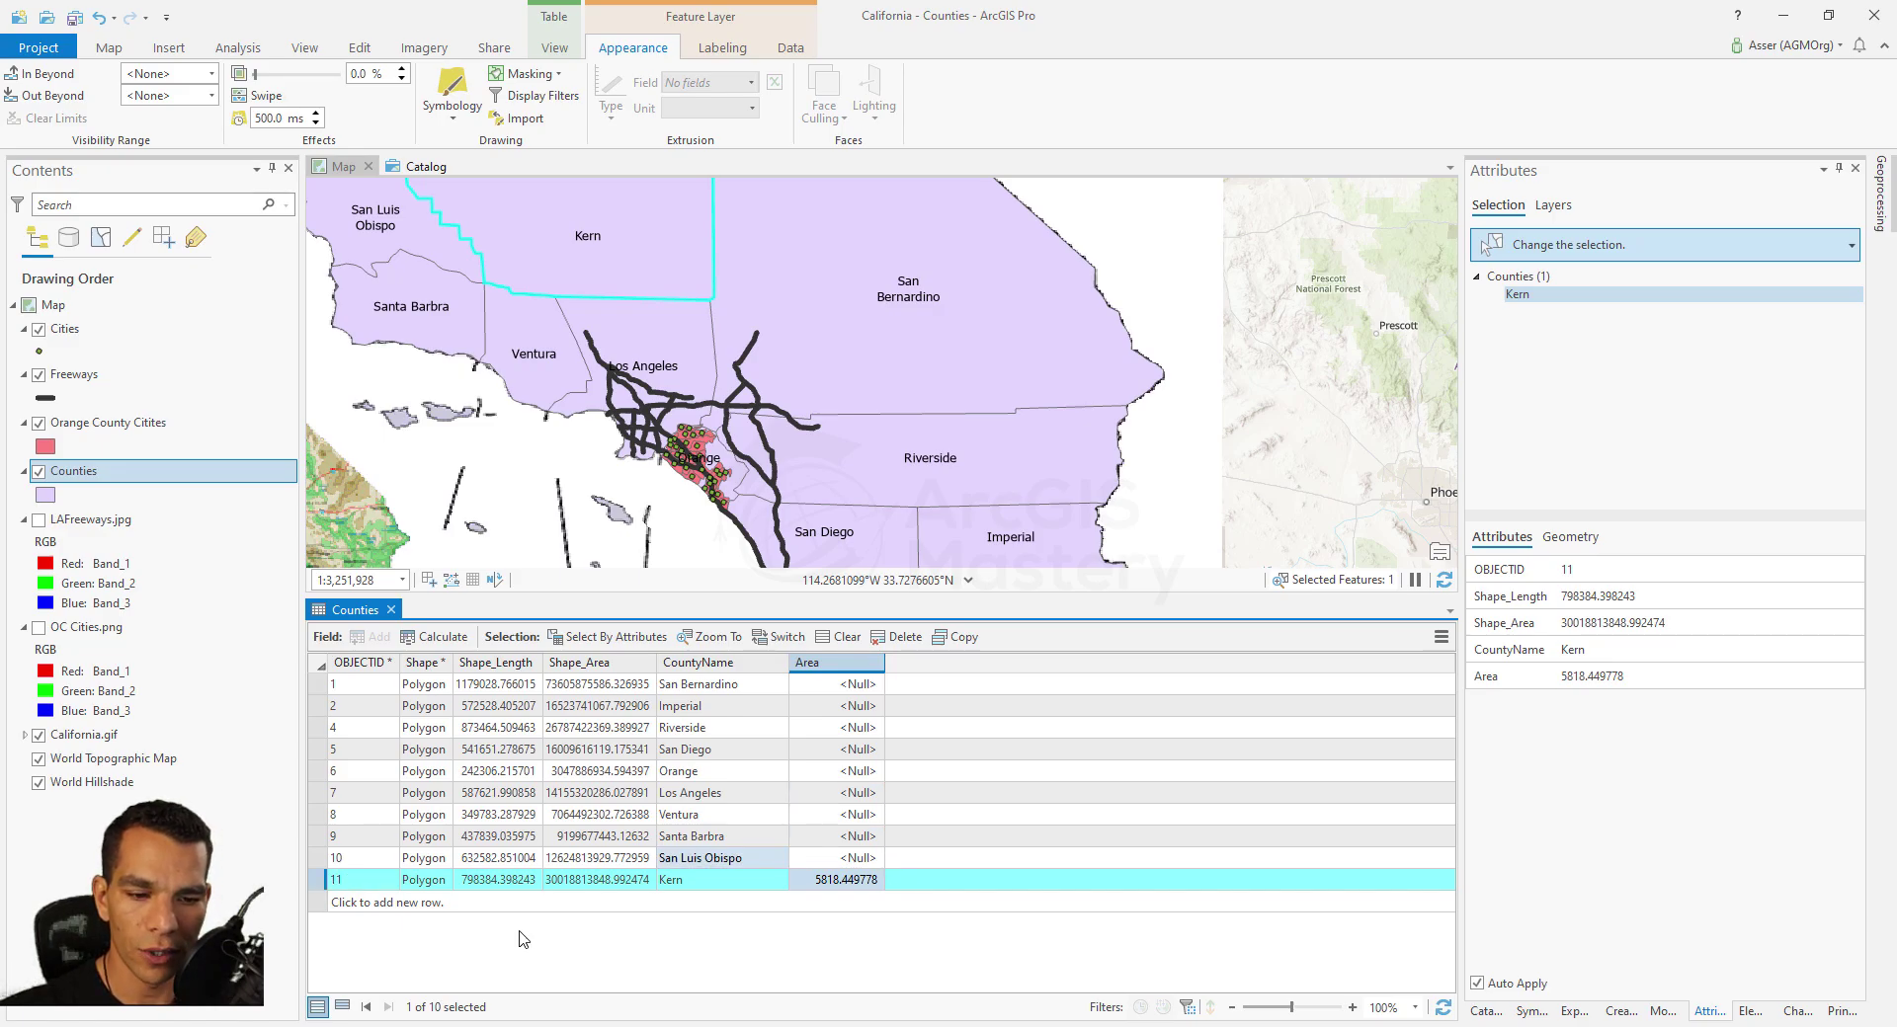
Step: Clear the selection and run Calculate Geometry on the Area field for all counties with the same settings
left_click(841, 640)
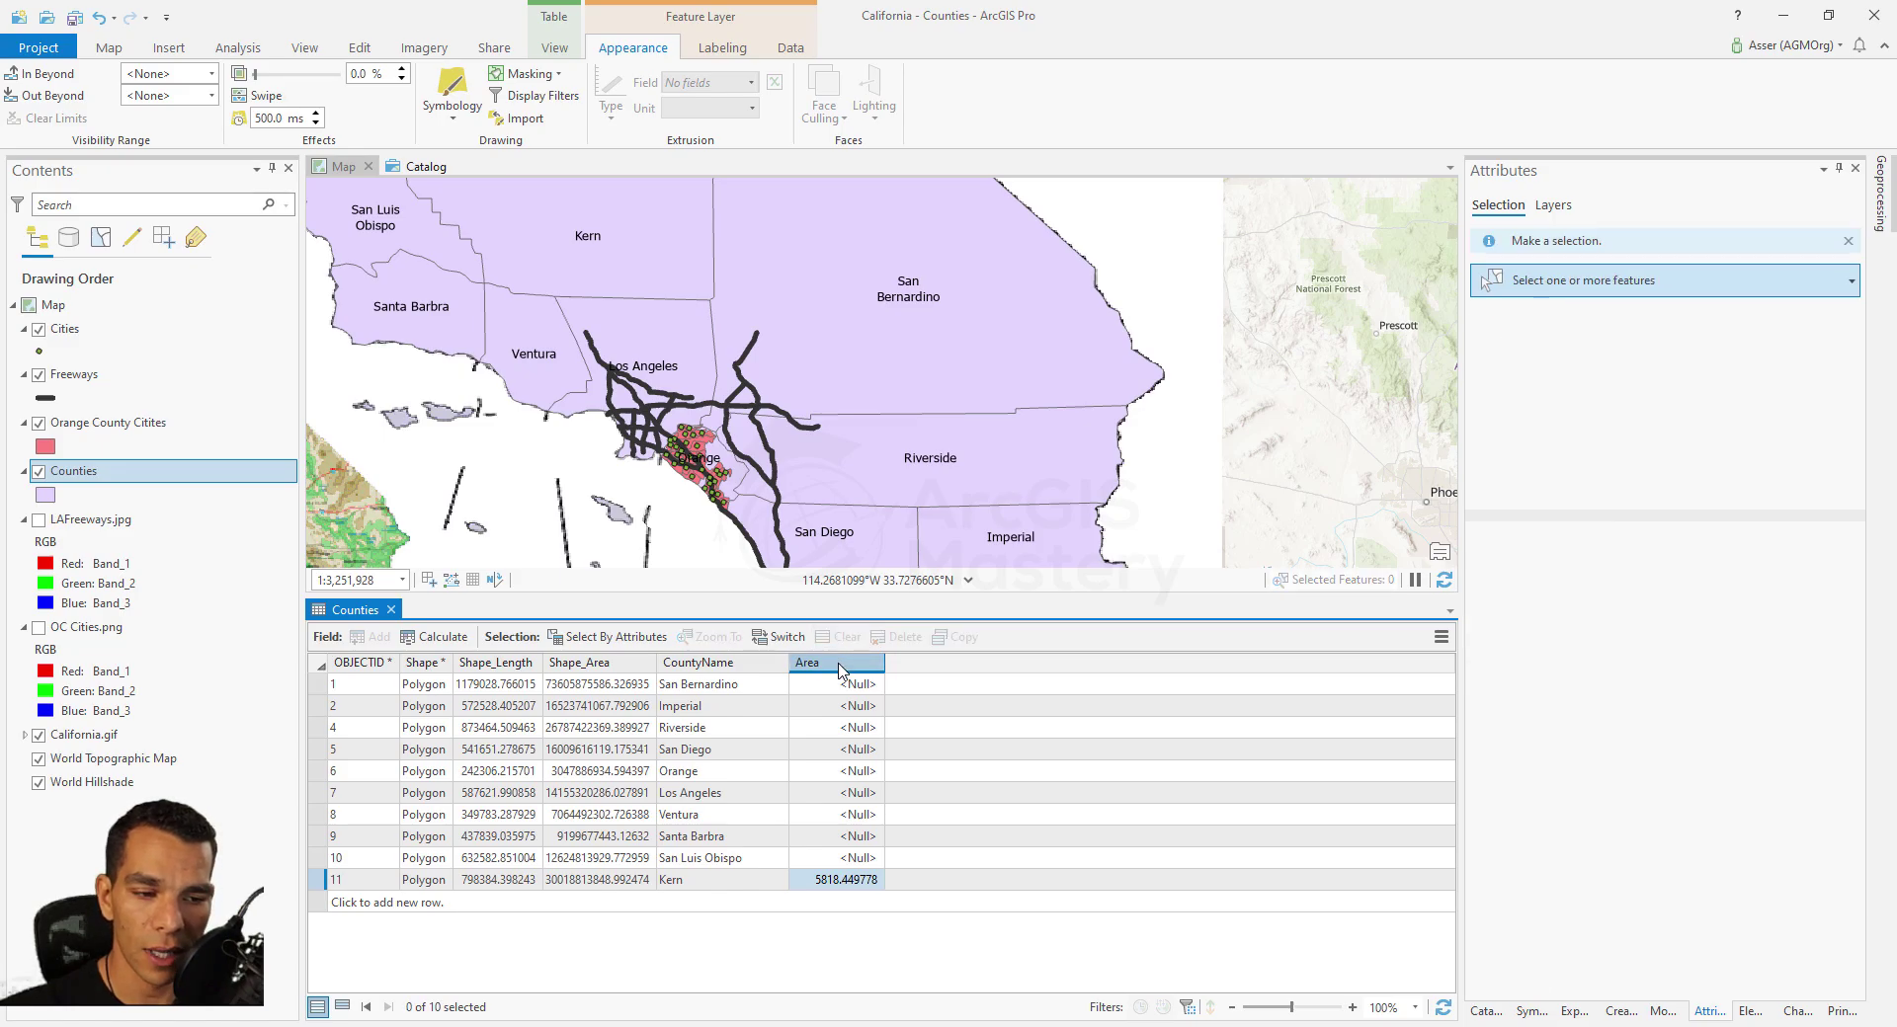
right_click(841, 671)
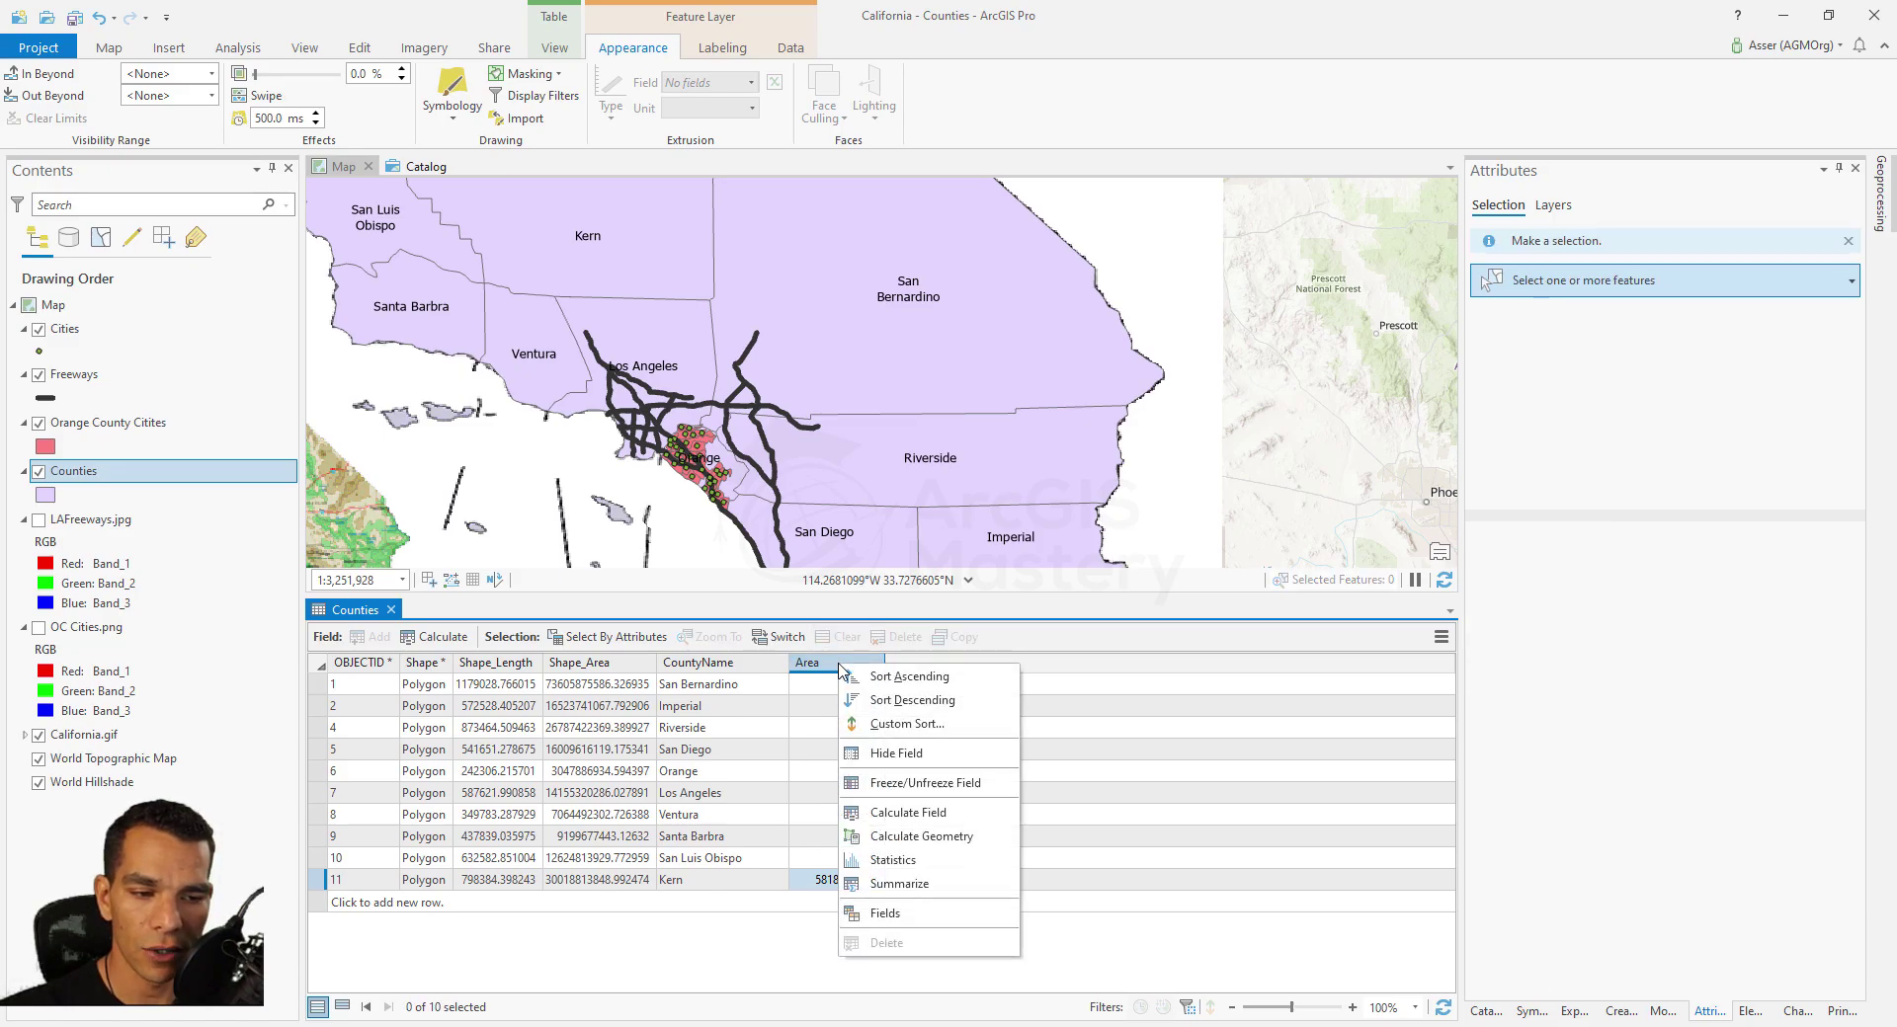
left_click(915, 837)
left_click(1096, 741)
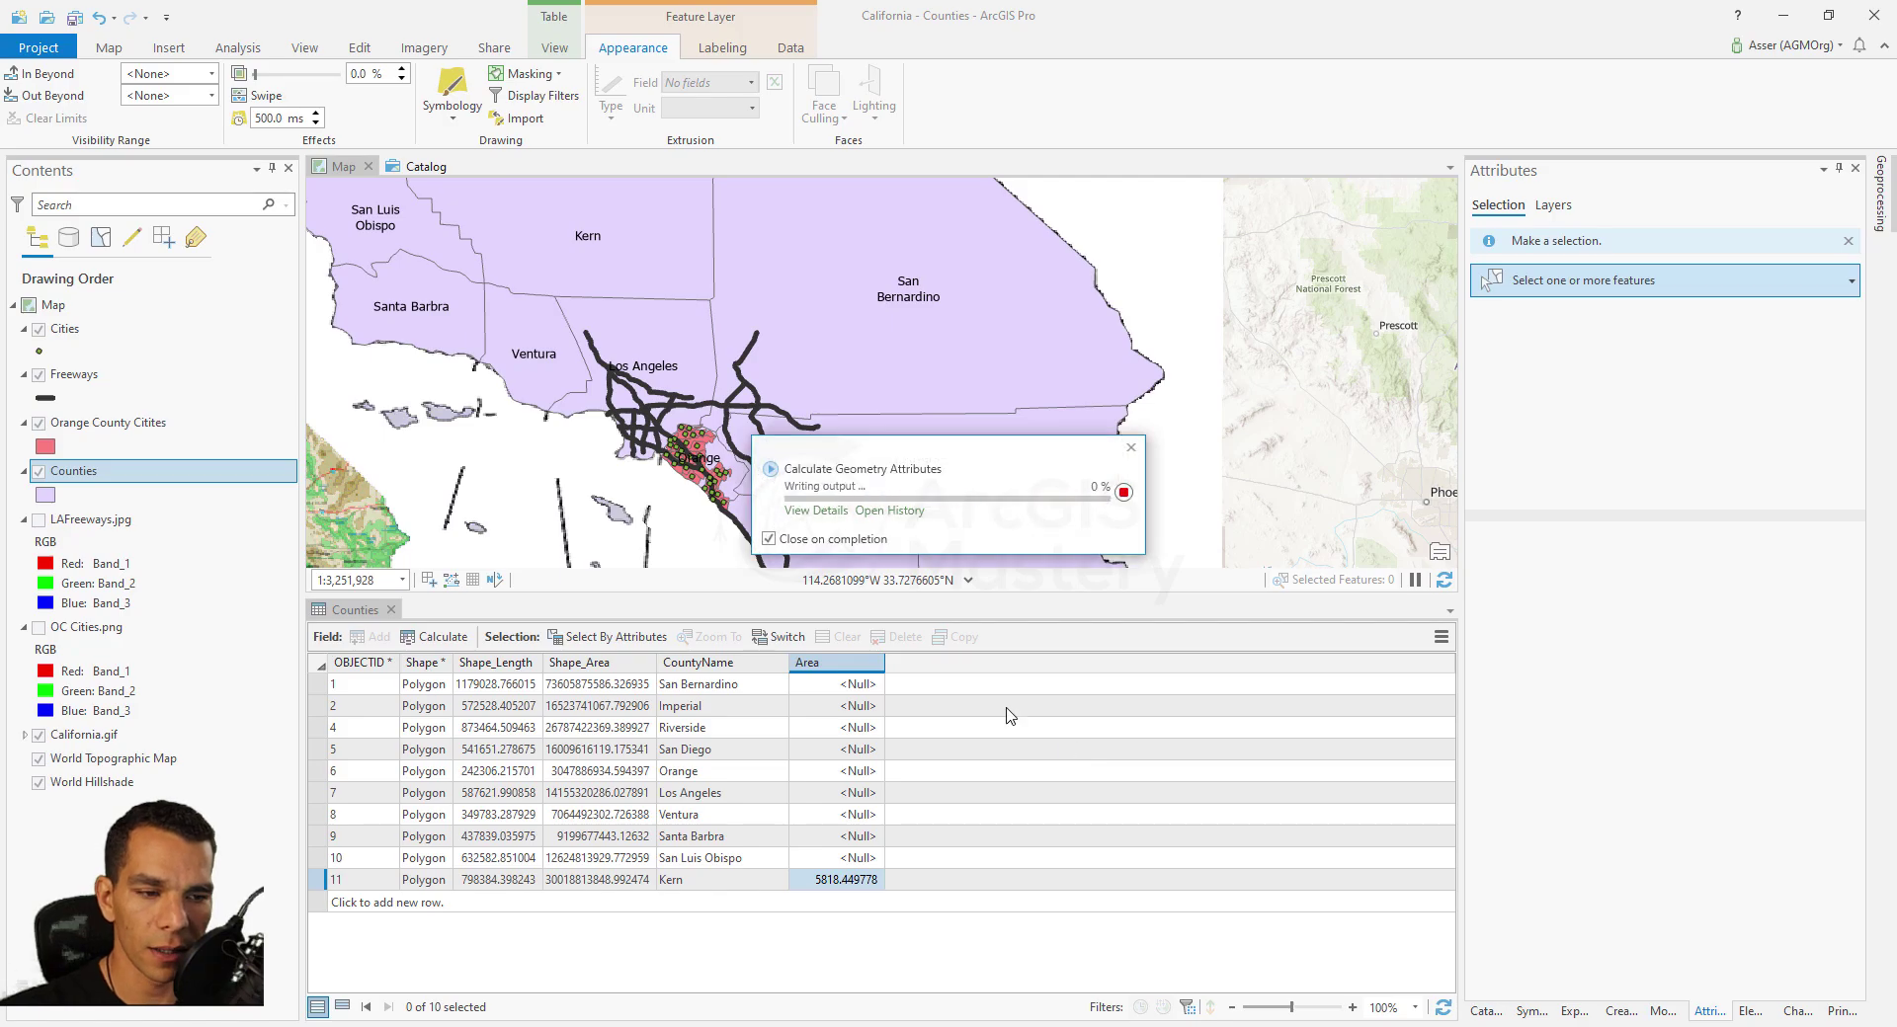
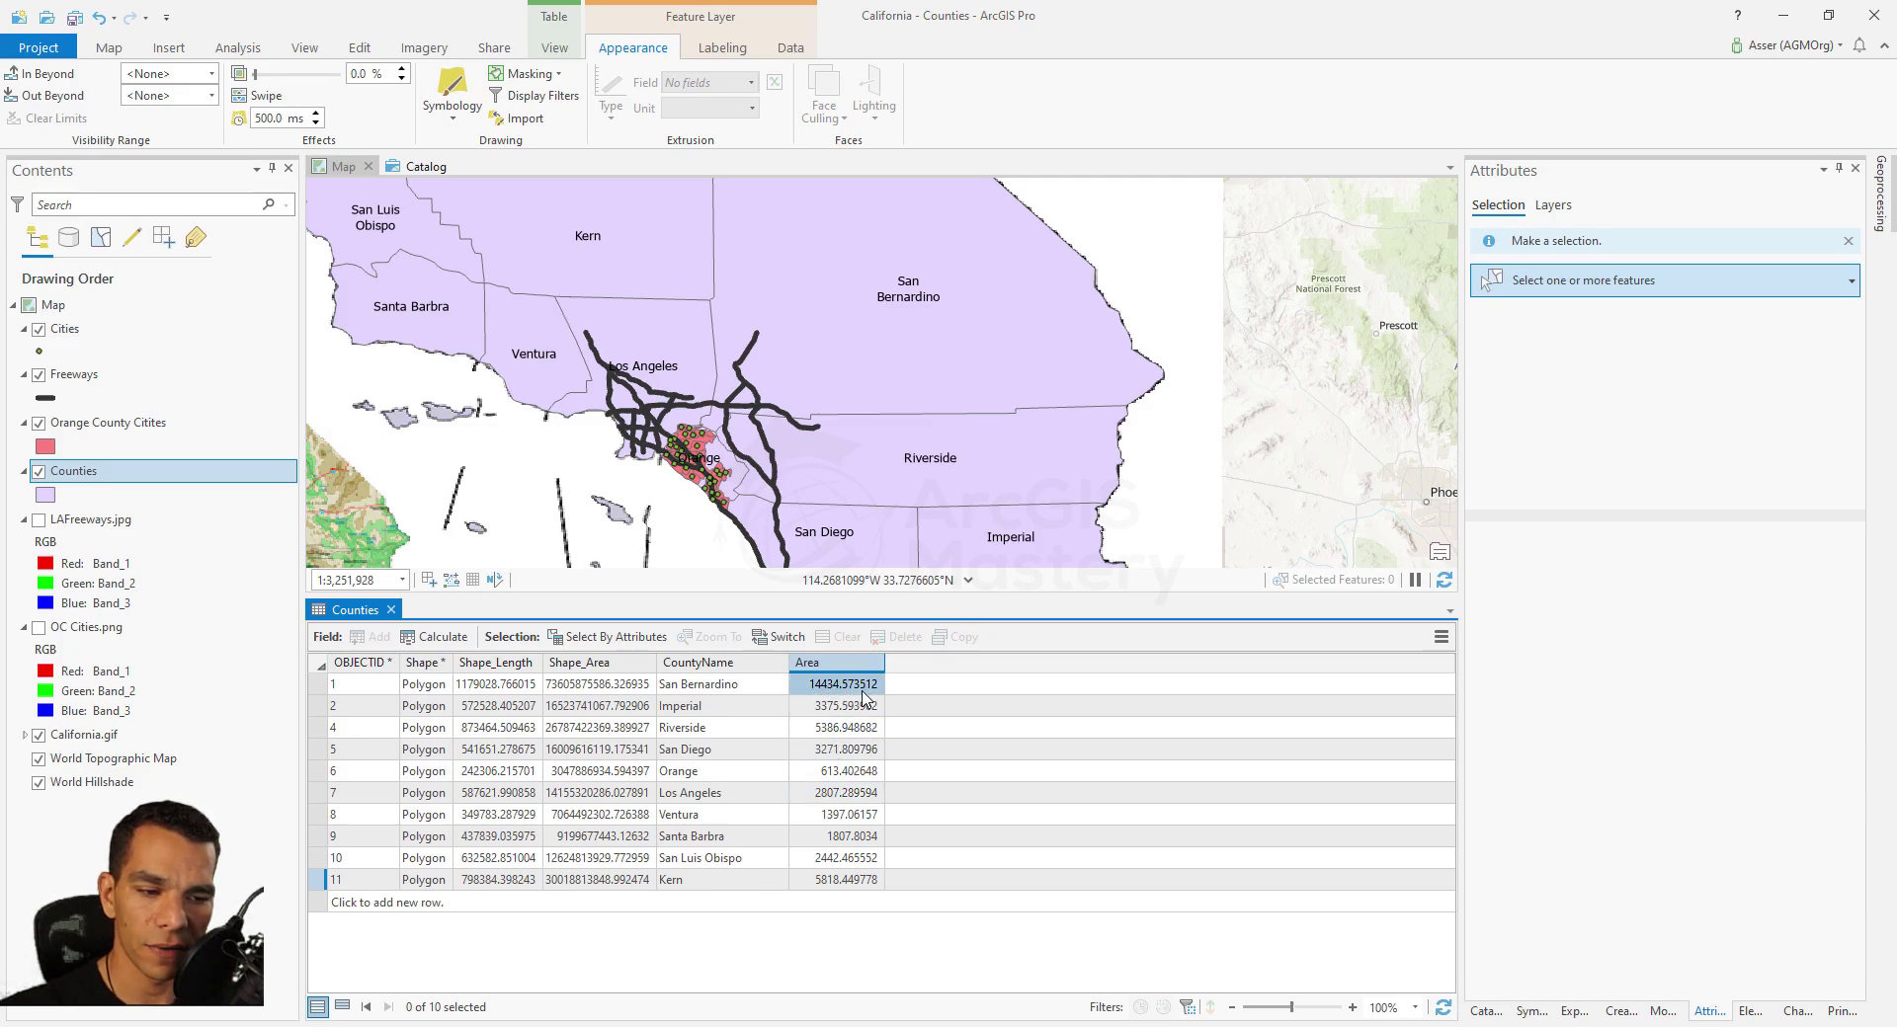
Step: Open the Fields view of the Counties layer from the Area column
right_click(839, 663)
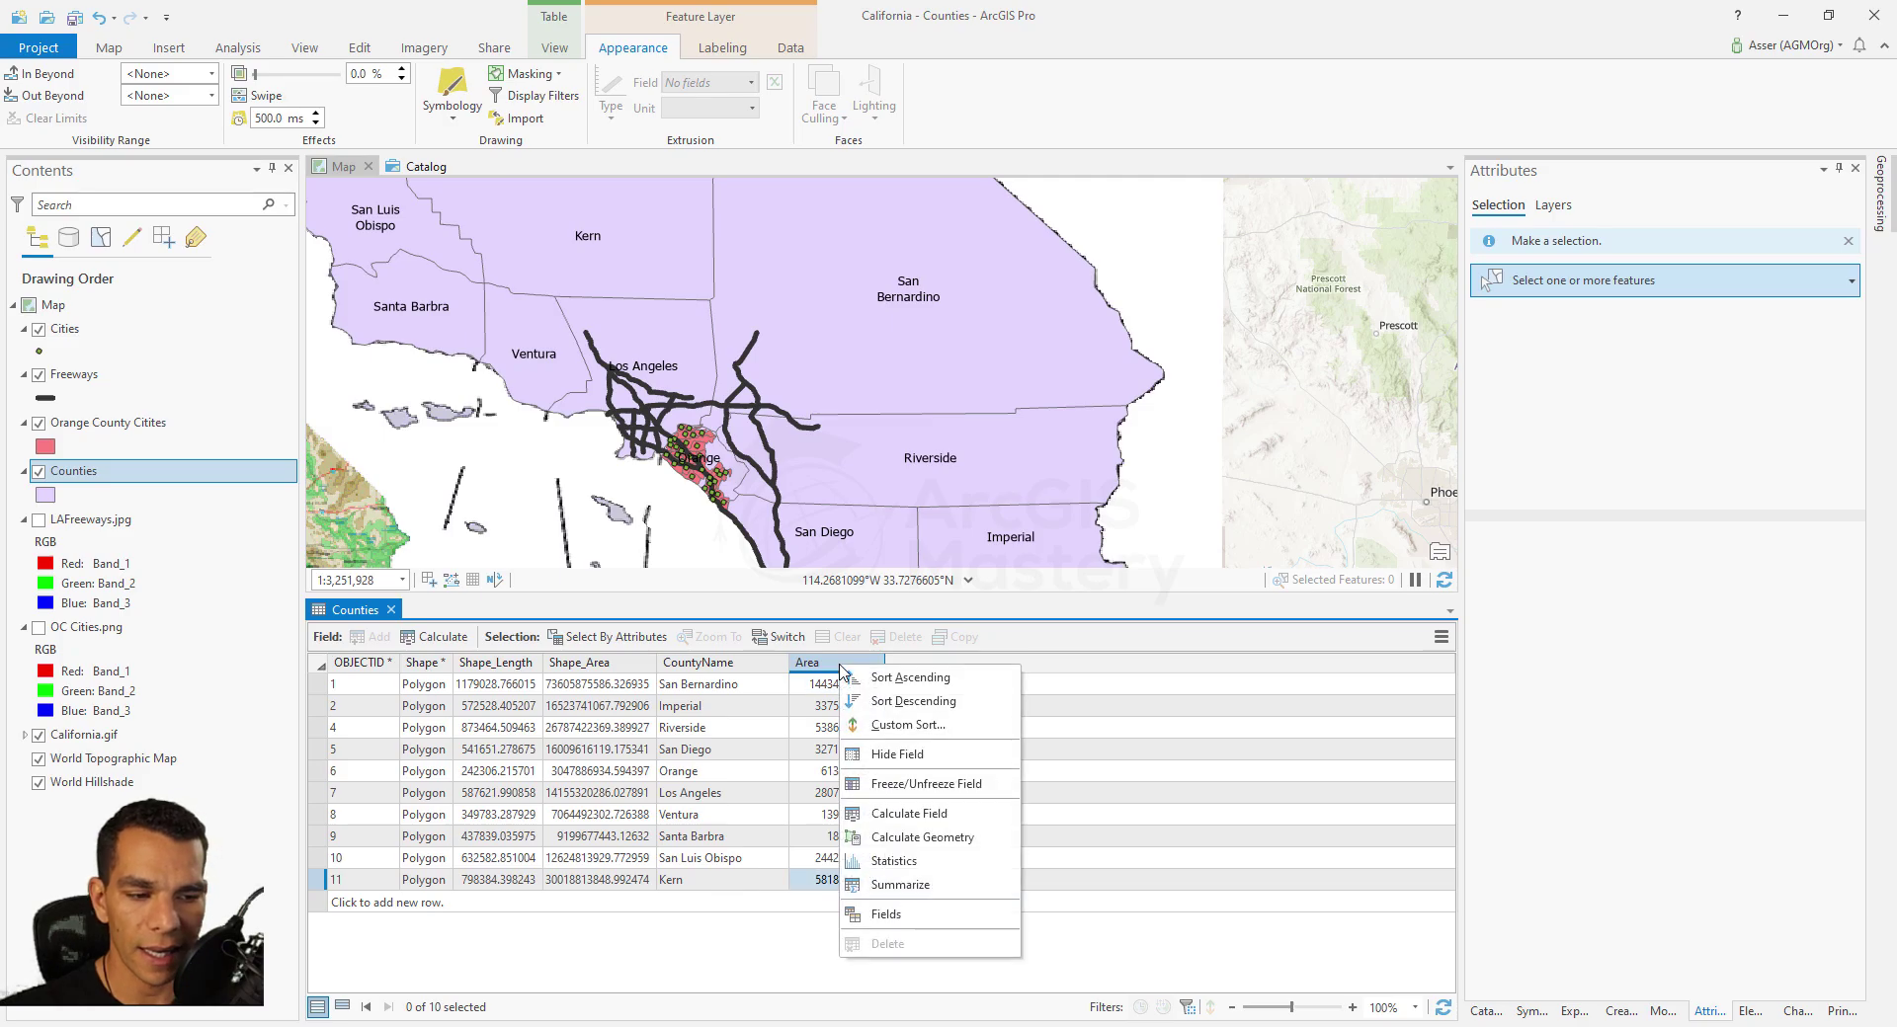
left_click(823, 693)
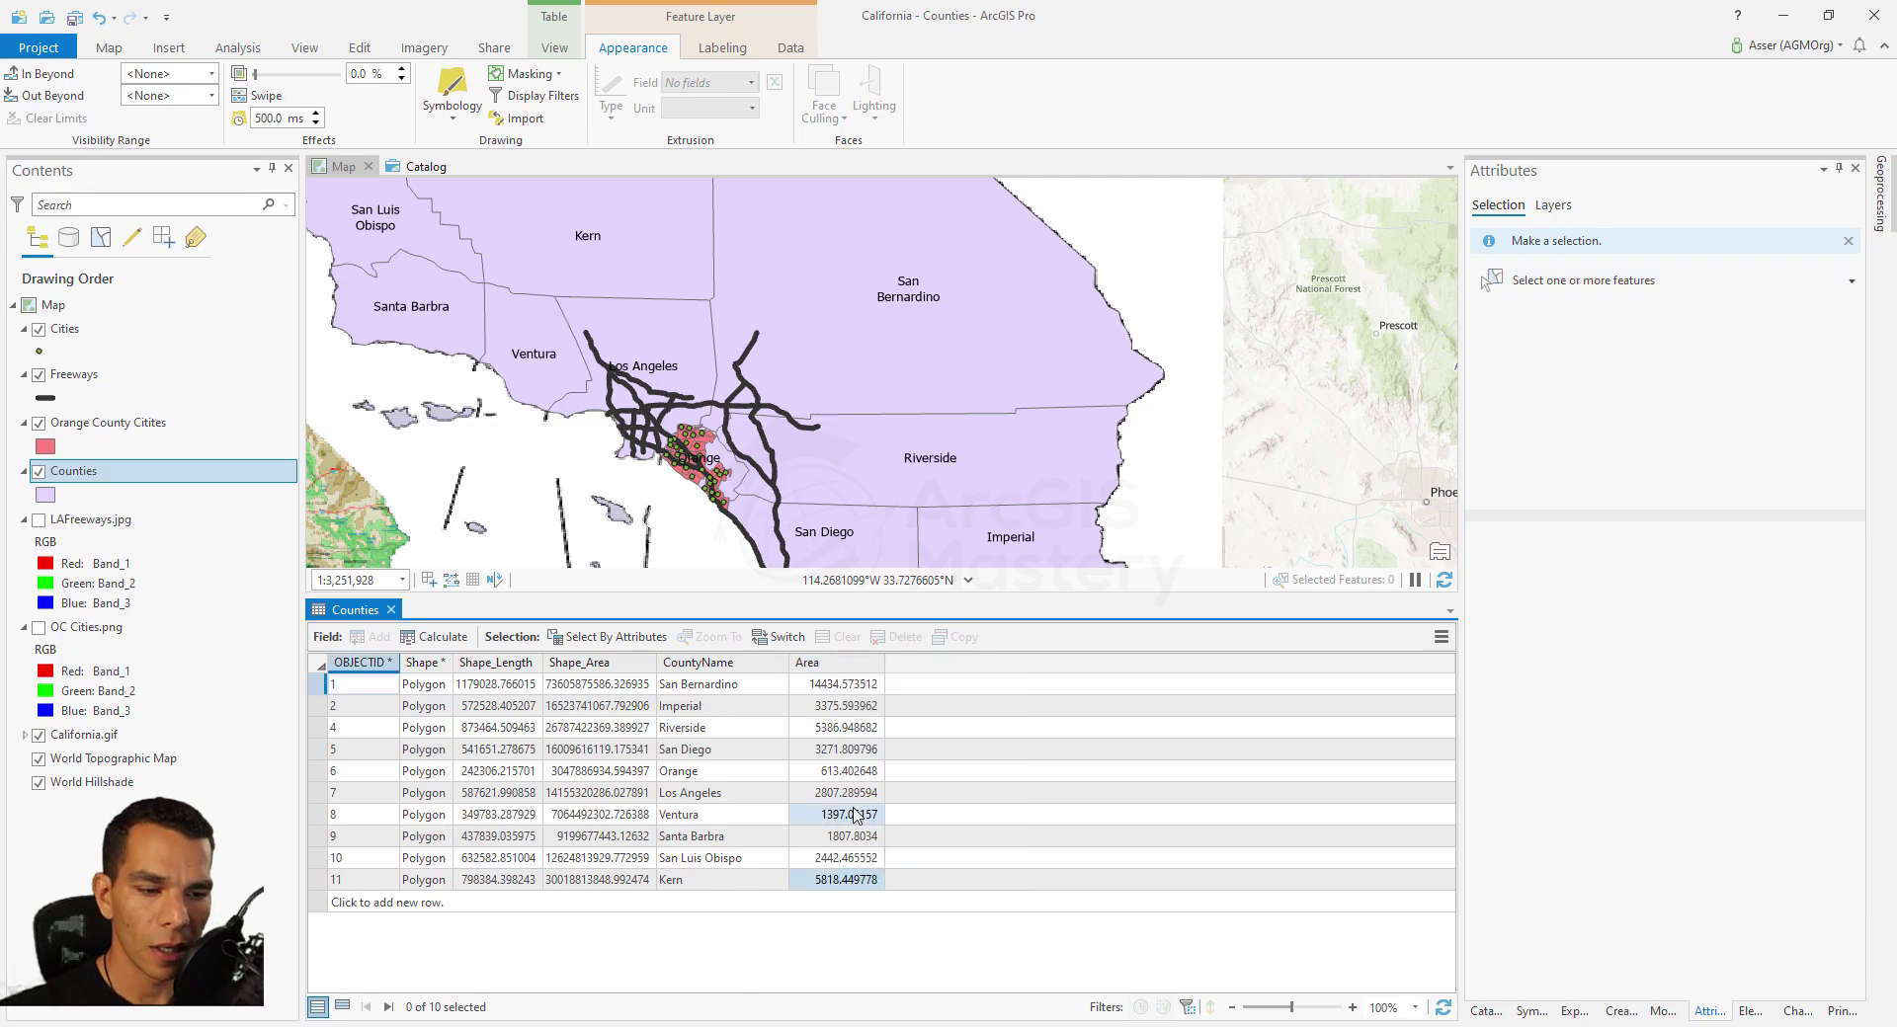
left_click(833, 672)
right_click(832, 672)
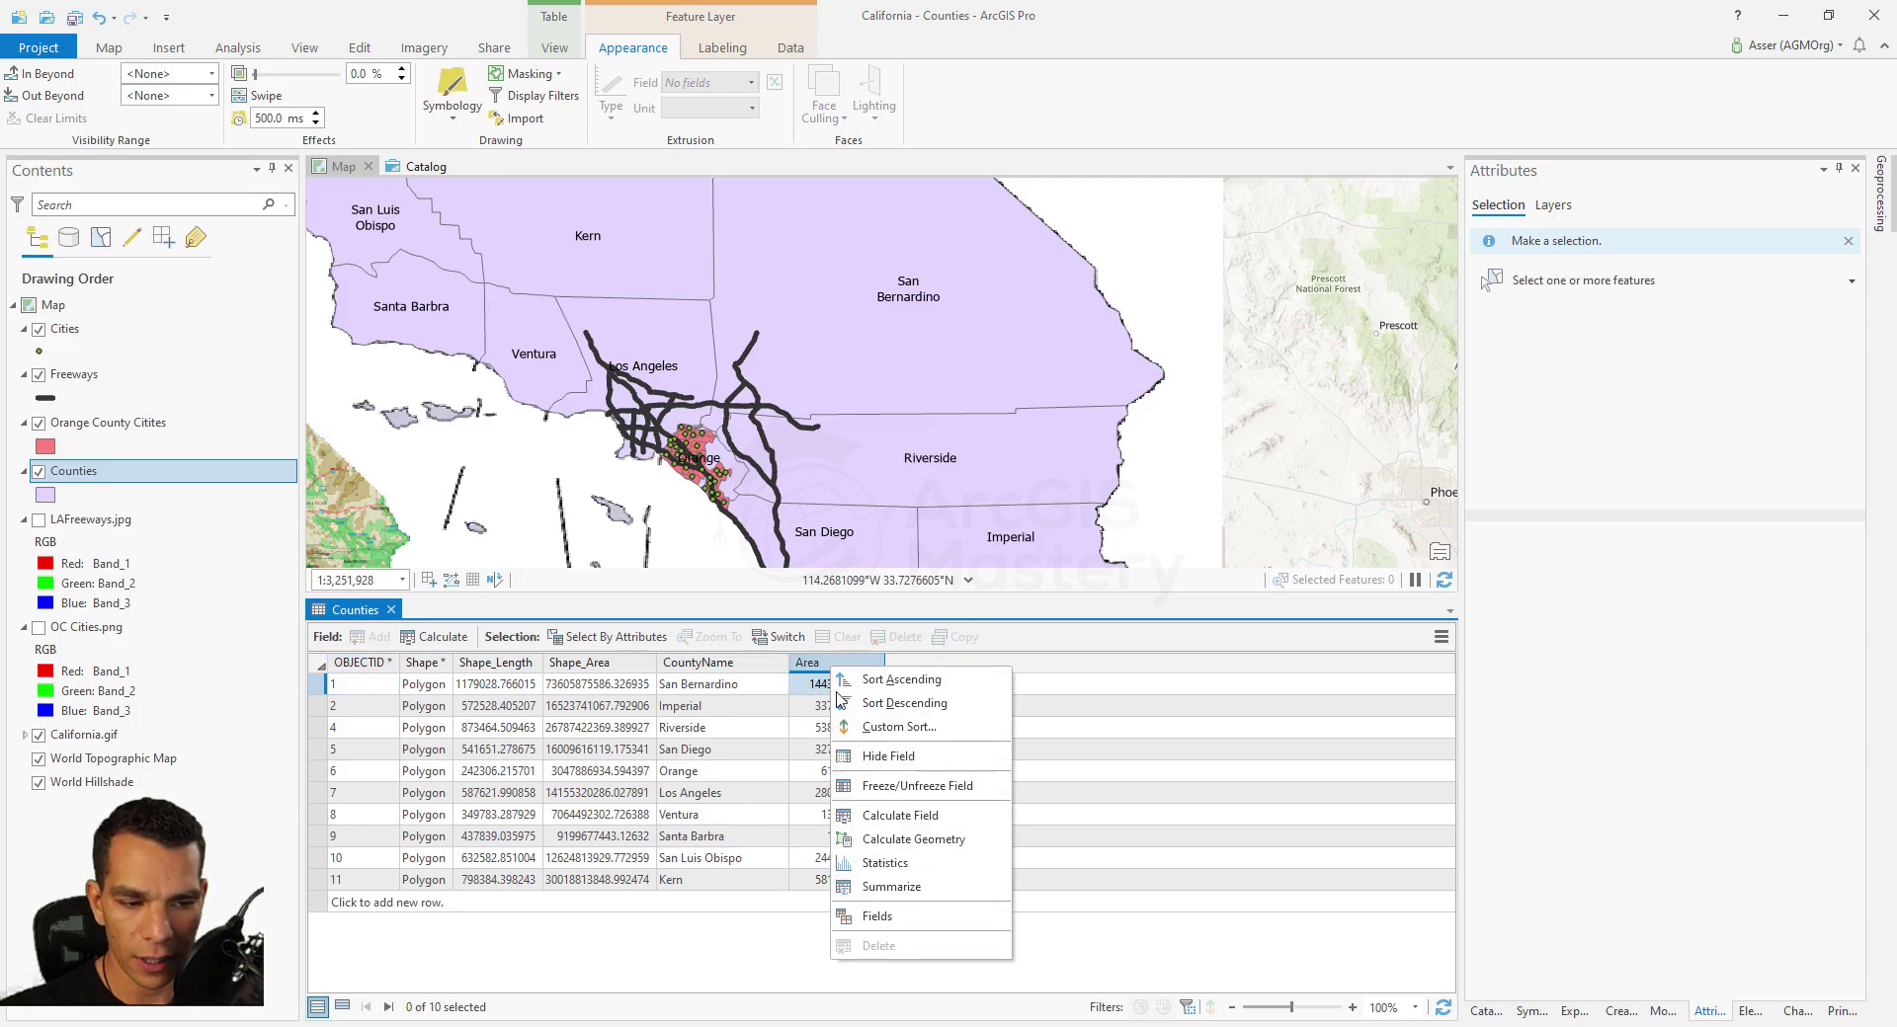
left_click(902, 919)
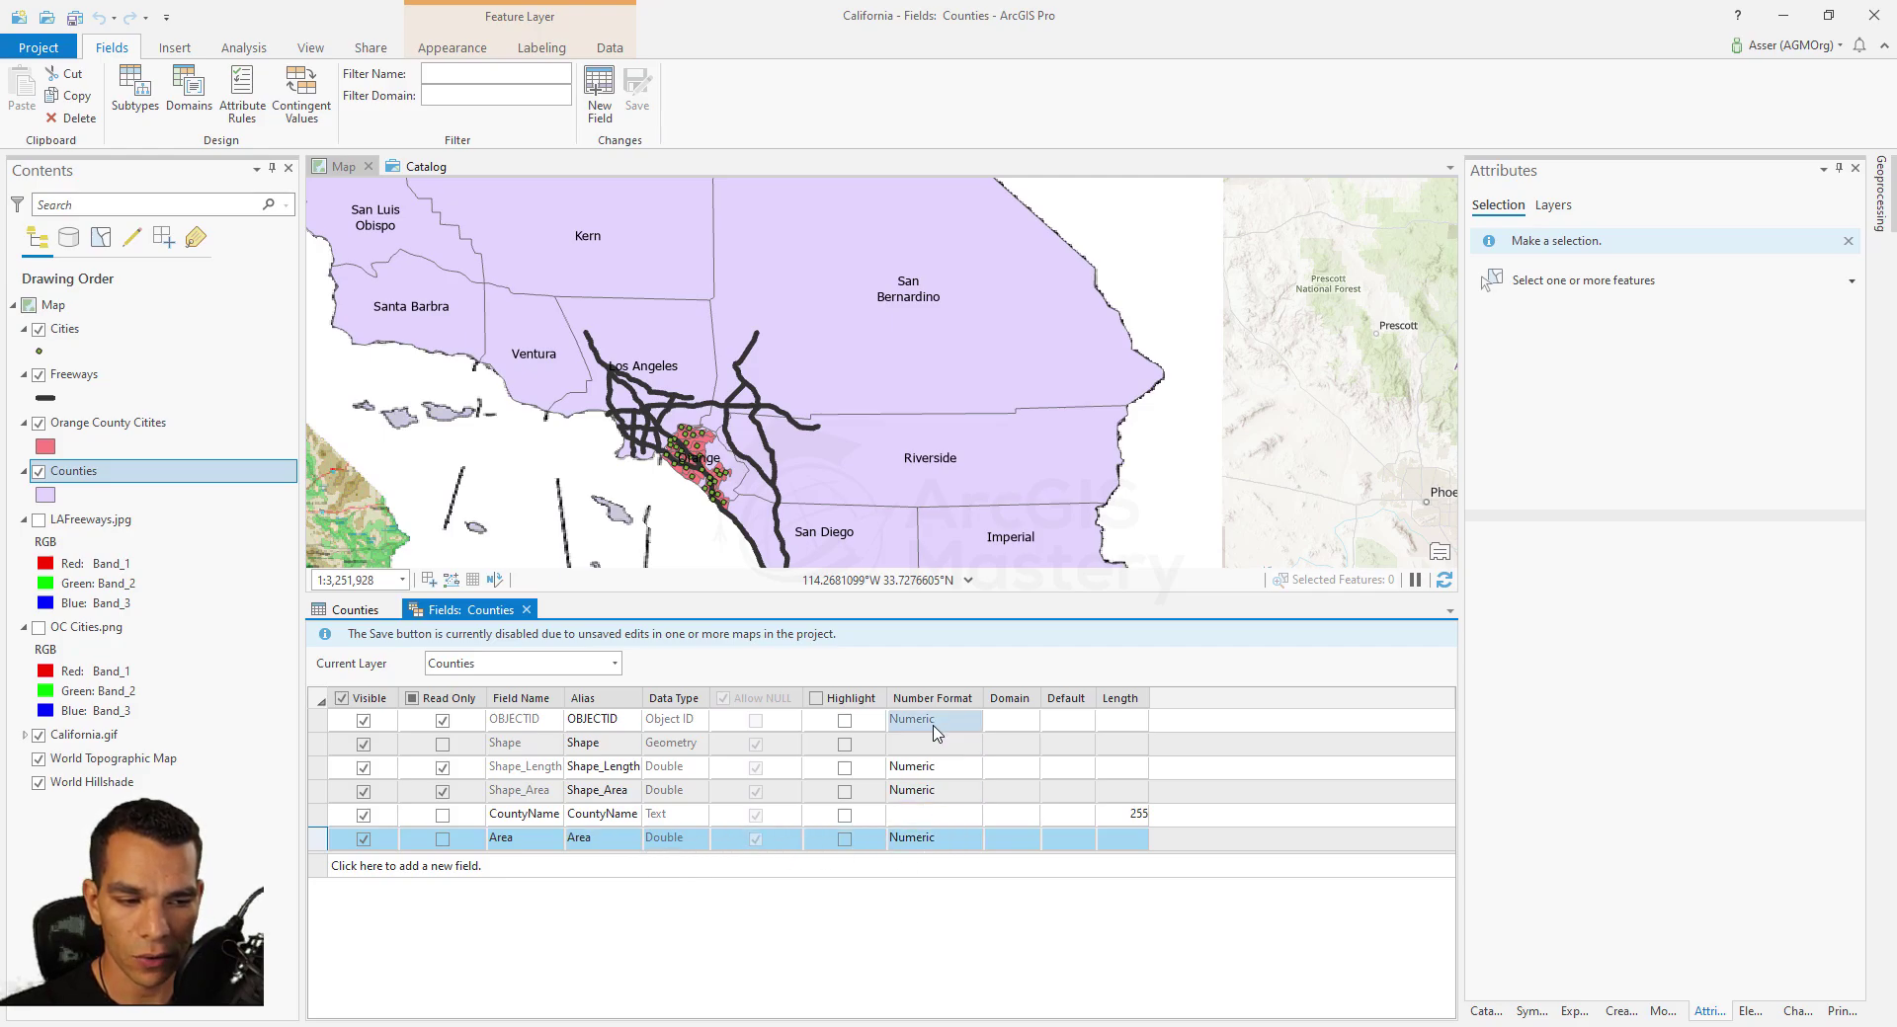
Step: Set the Area field's numeric format to 0 decimal places and try to close the Fields view with all changes saved
left_click(963, 843)
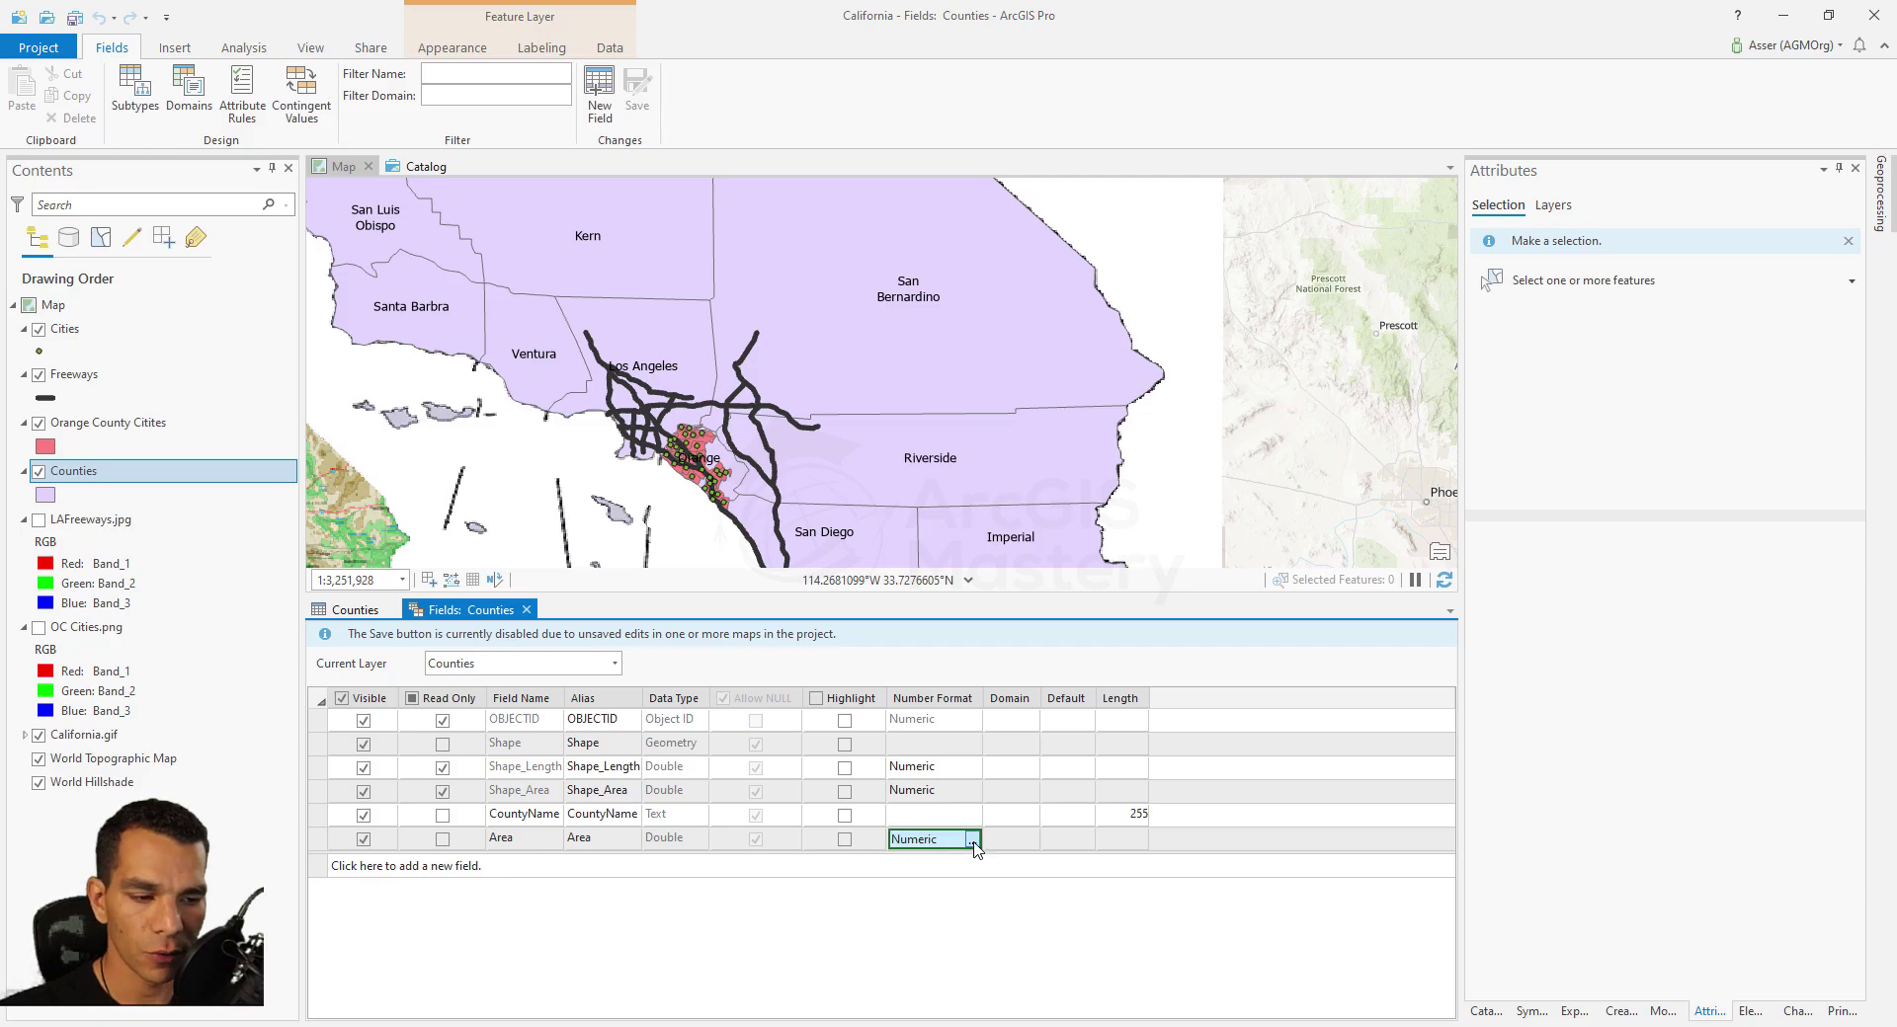
left_click(972, 840)
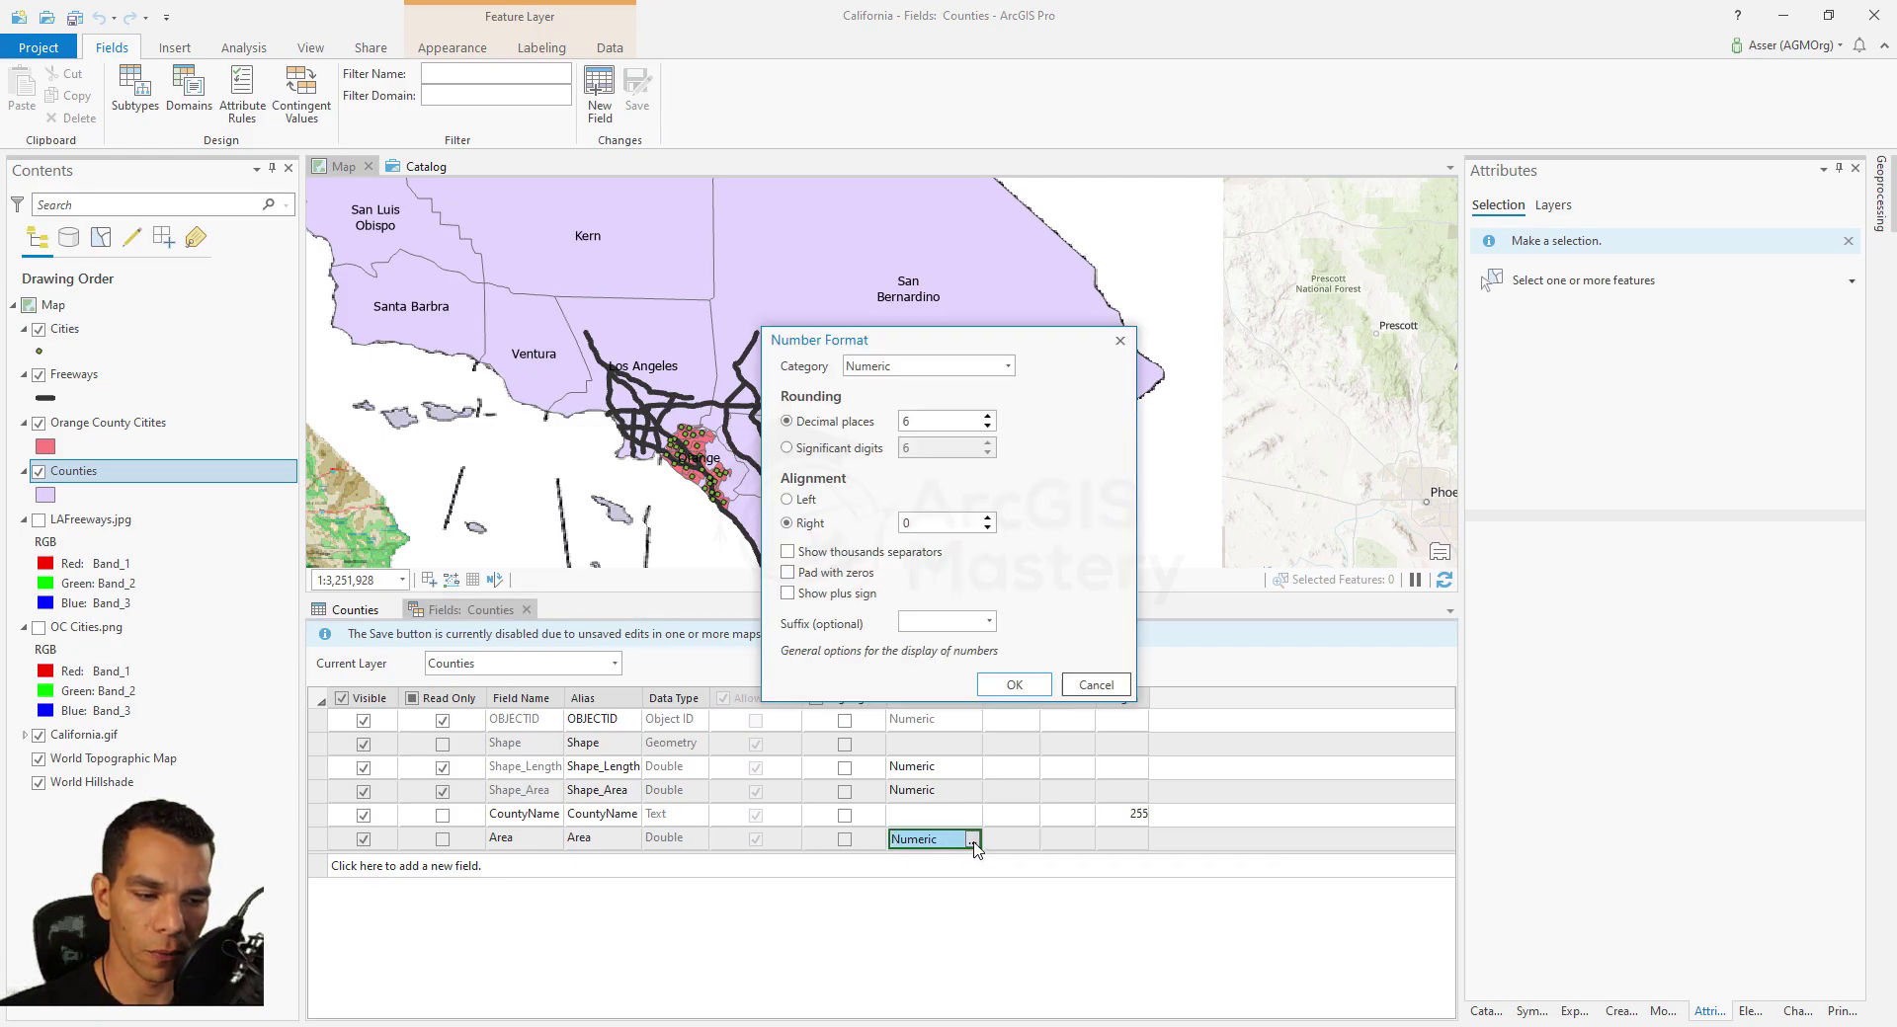
left_click(1007, 367)
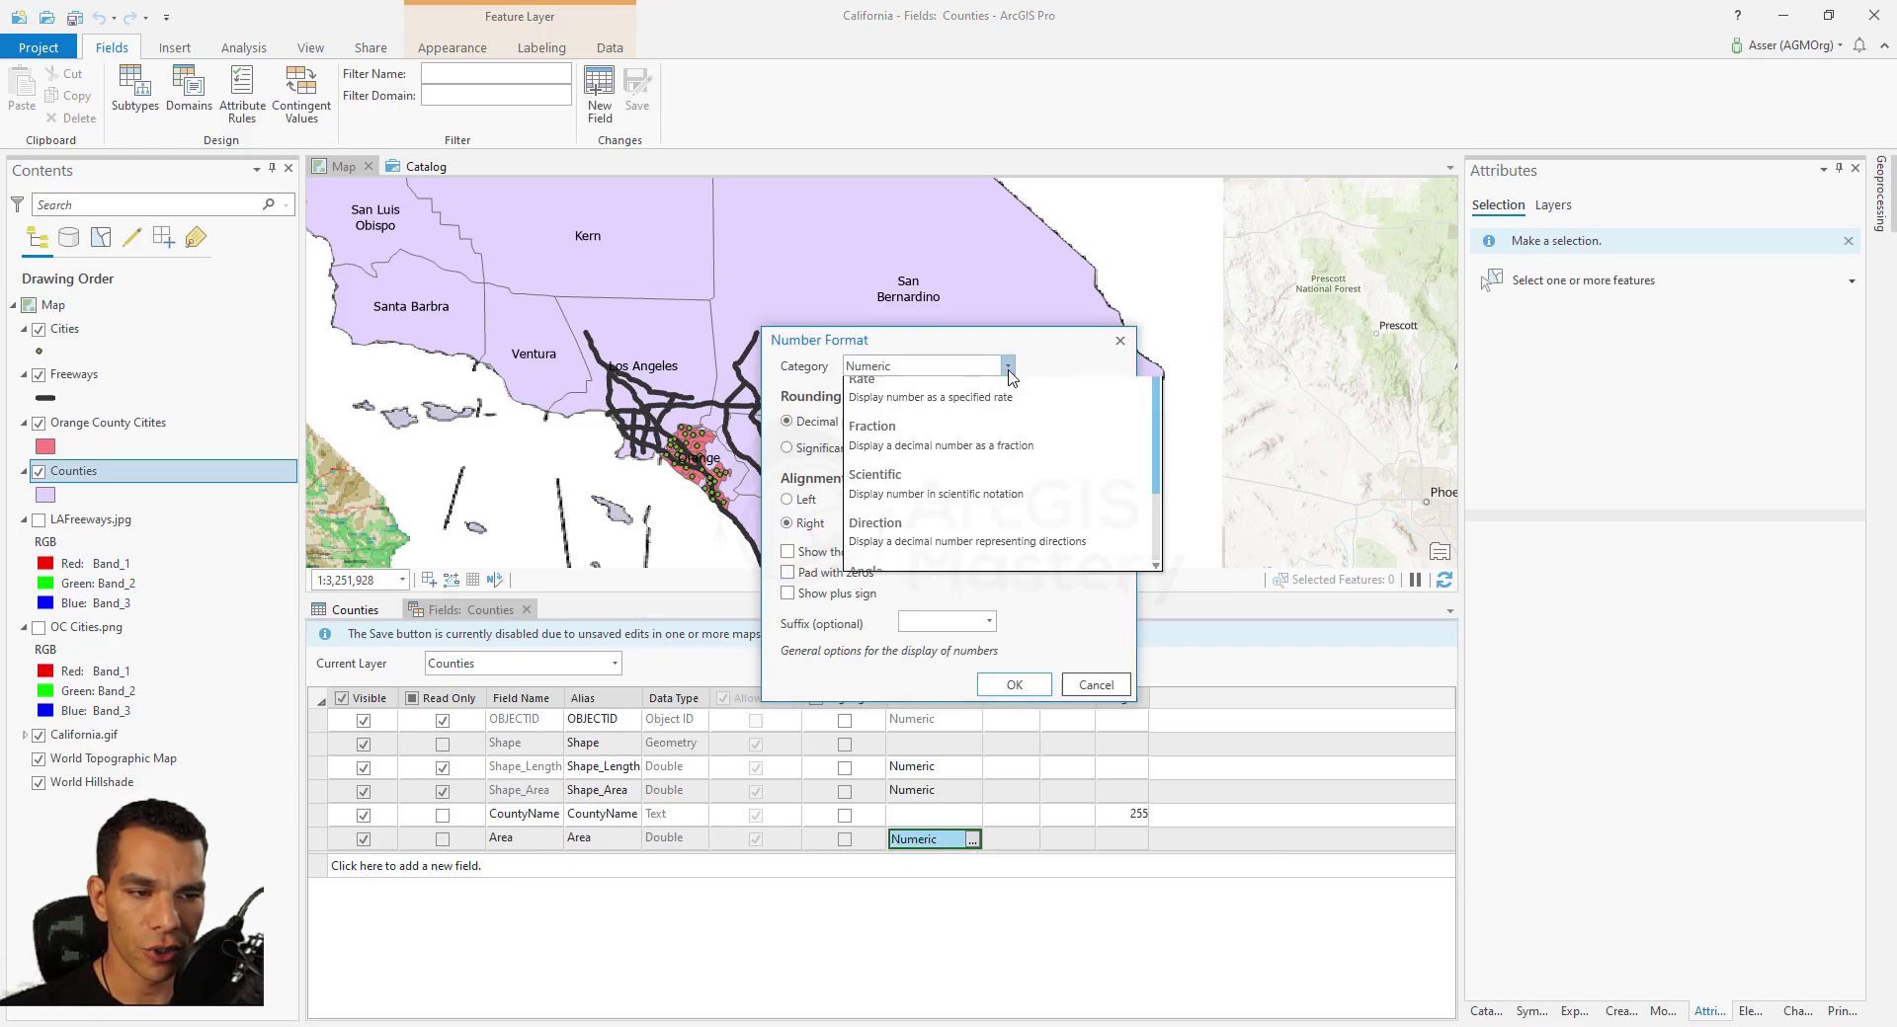
left_click(1008, 372)
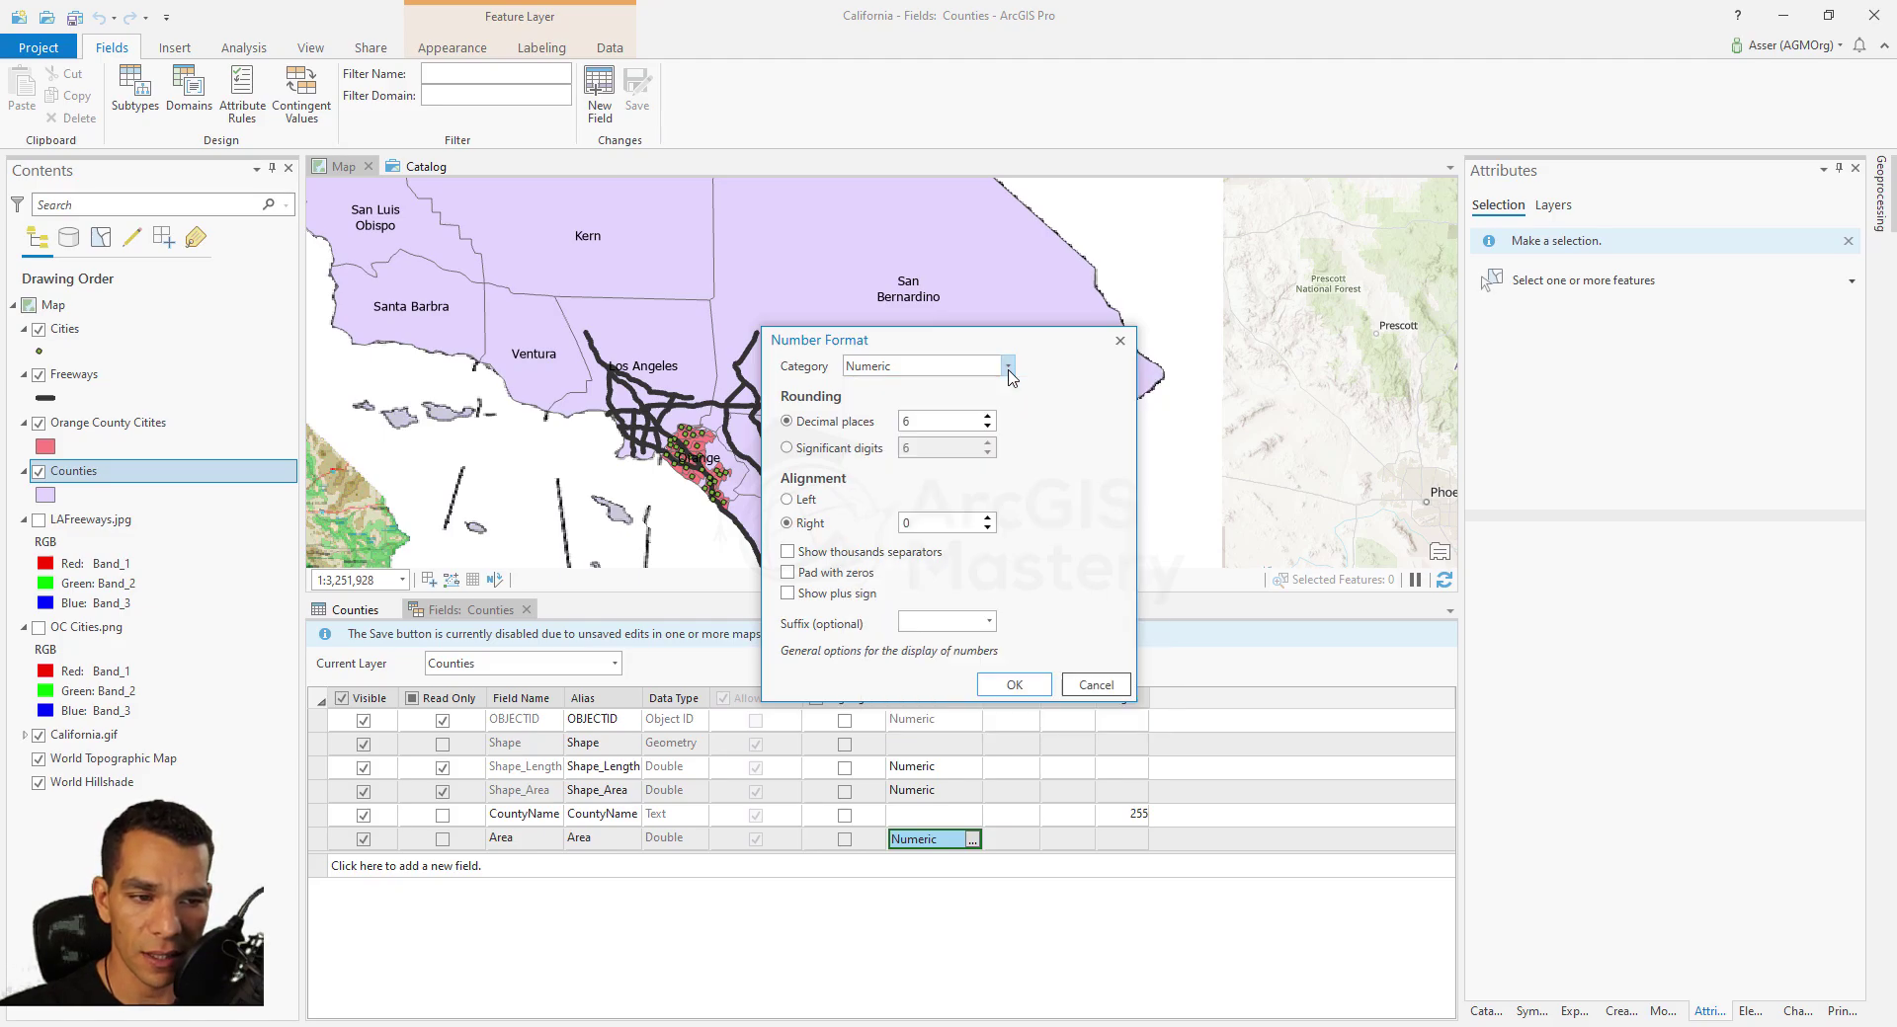
left_click(987, 427)
left_click(987, 427)
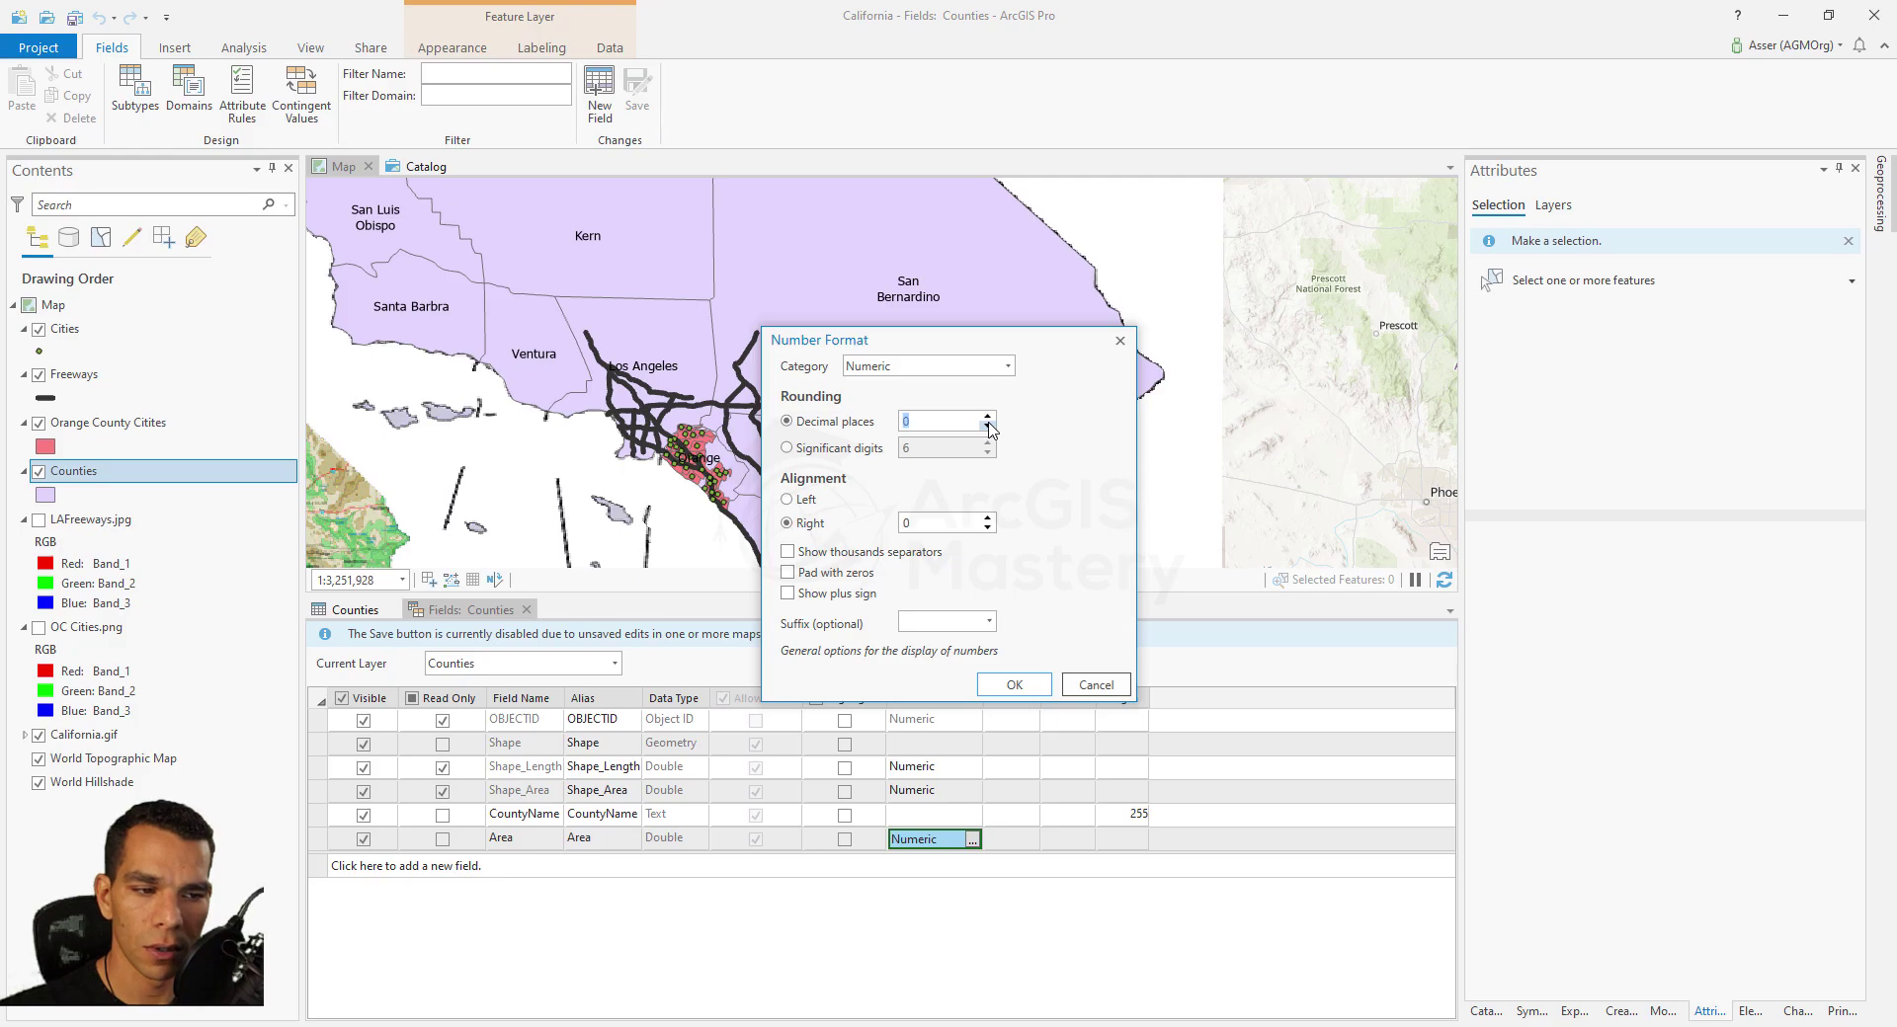
left_click(1012, 692)
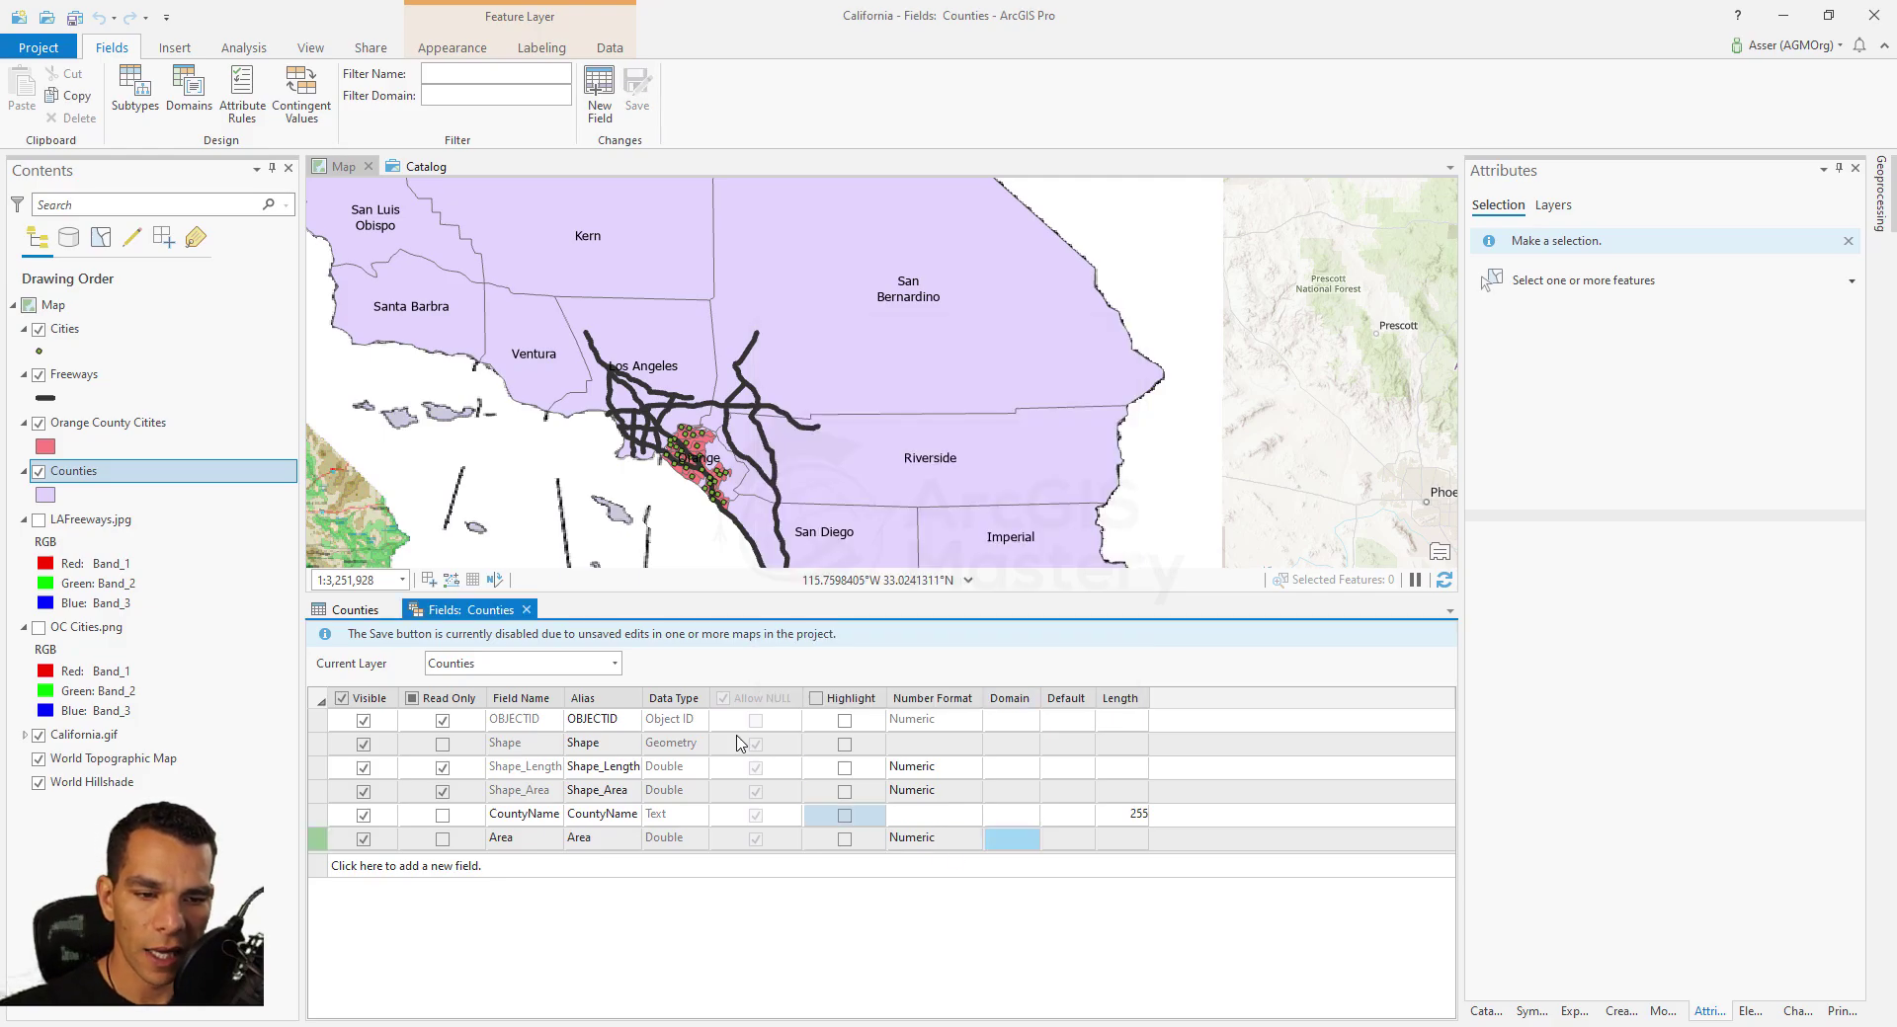
left_click(526, 610)
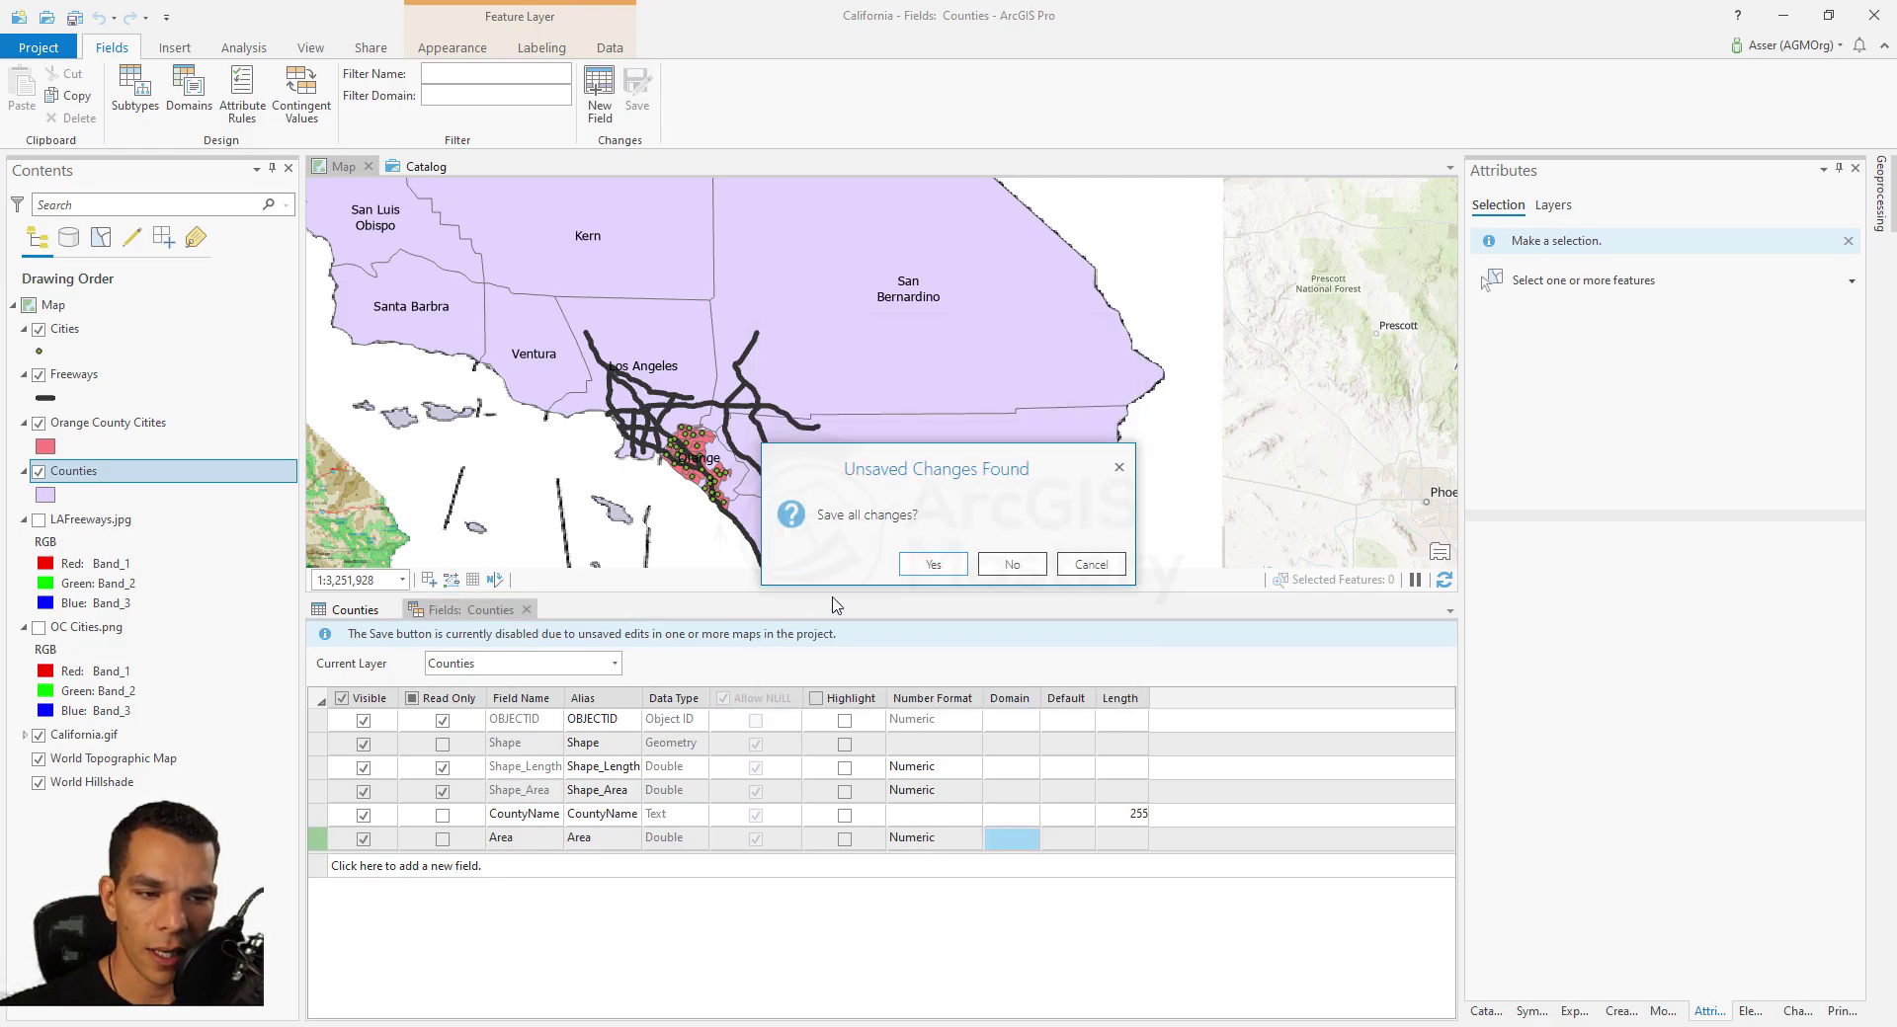
left_click(907, 560)
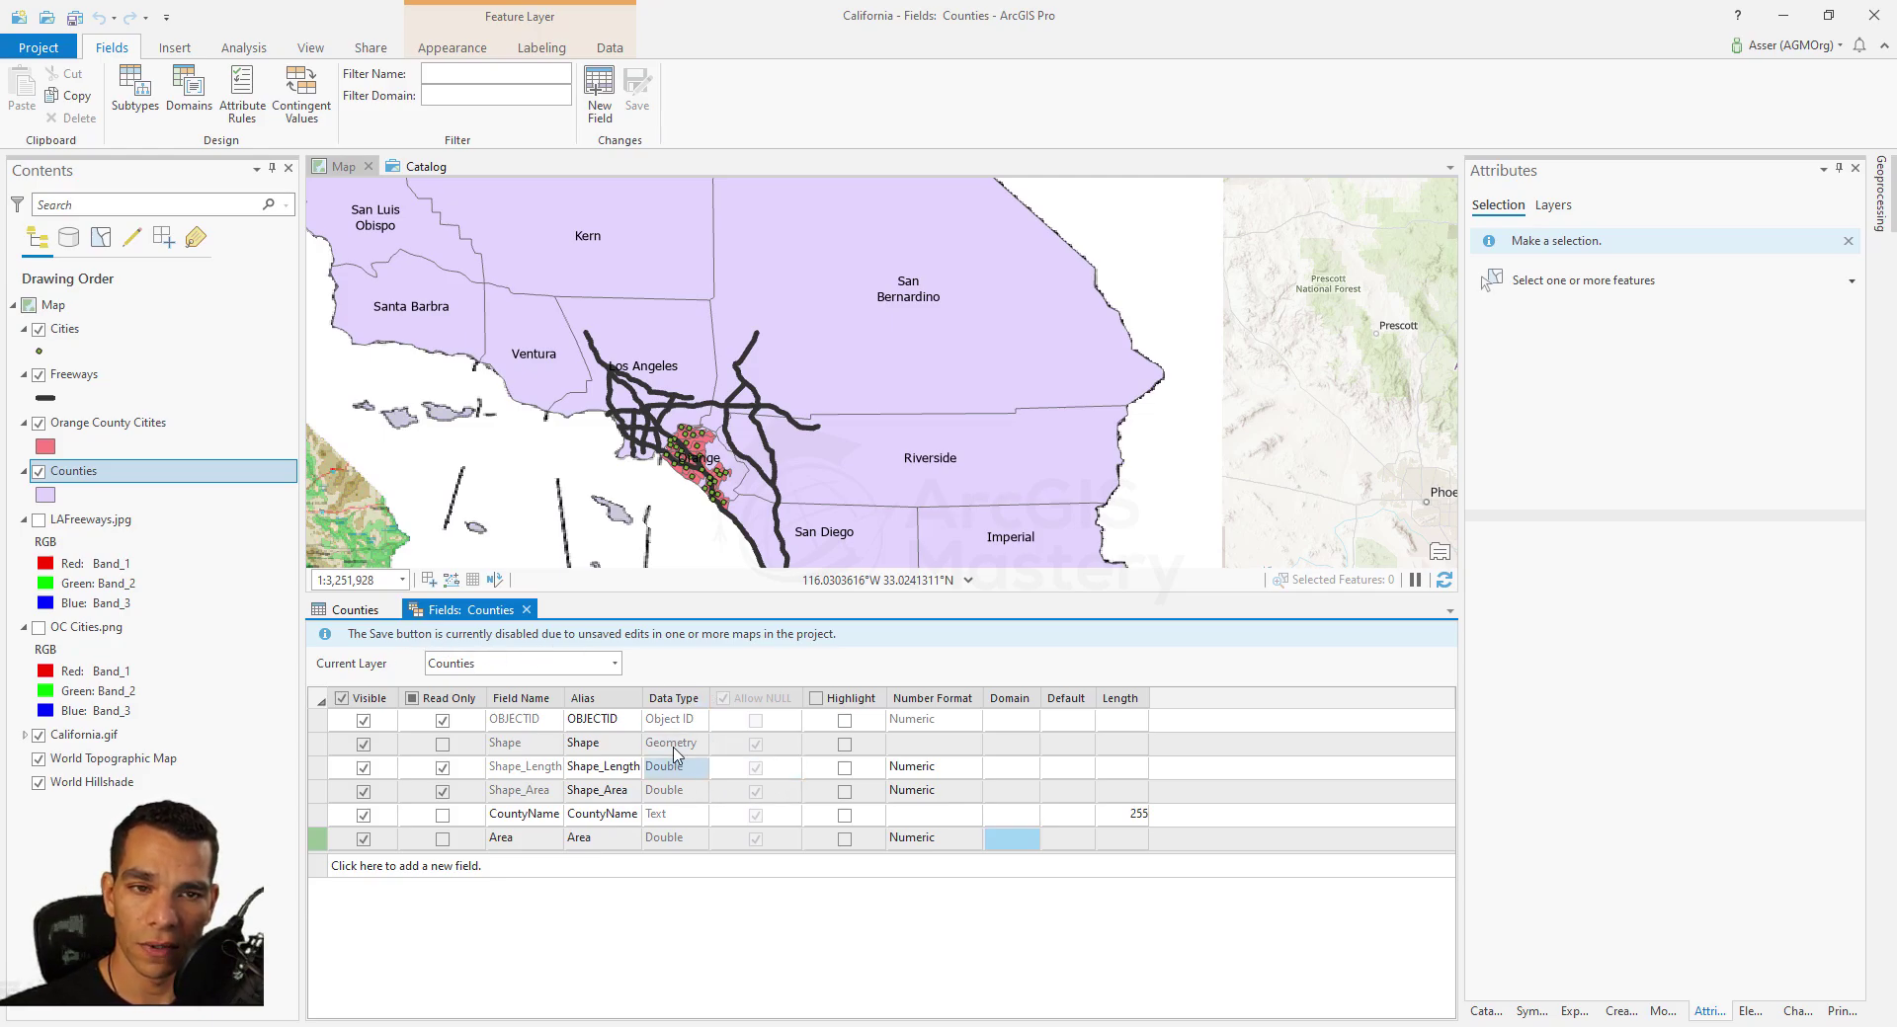
Step: Return to the Counties attribute table and save all pending edits
left_click(362, 611)
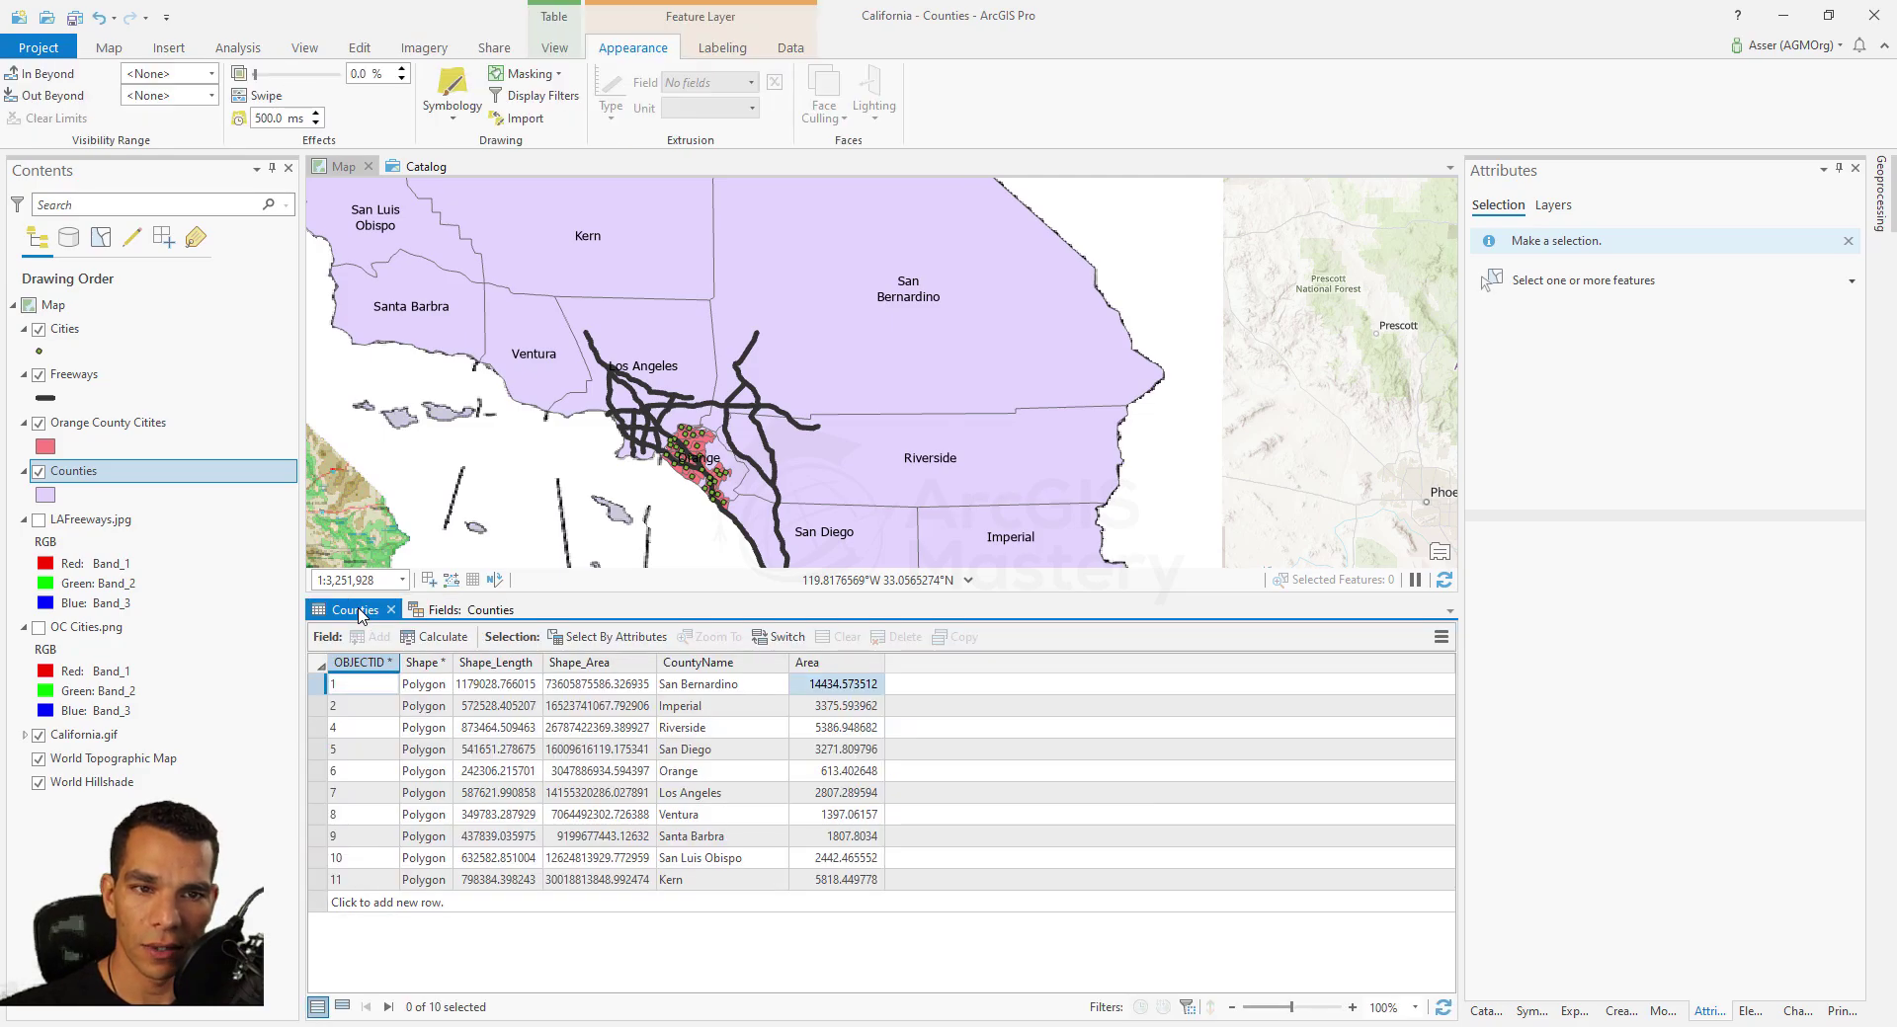
left_click(360, 48)
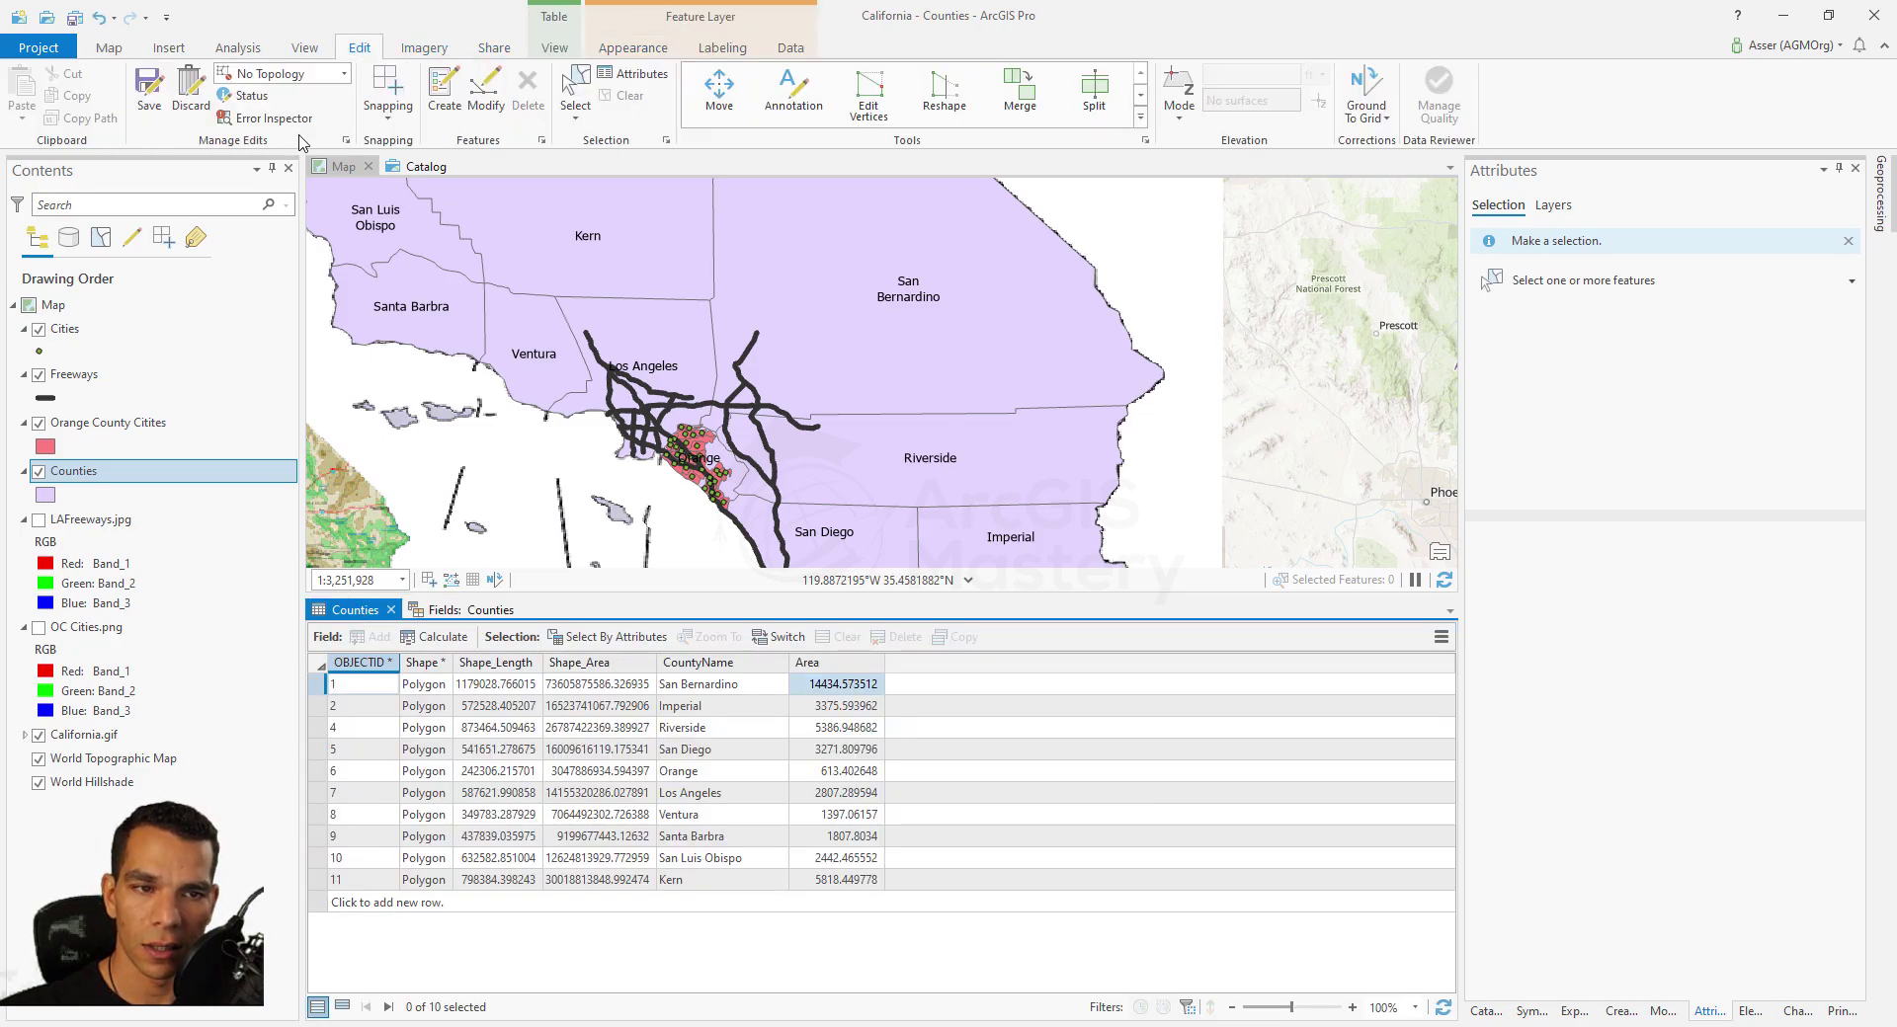
left_click(150, 95)
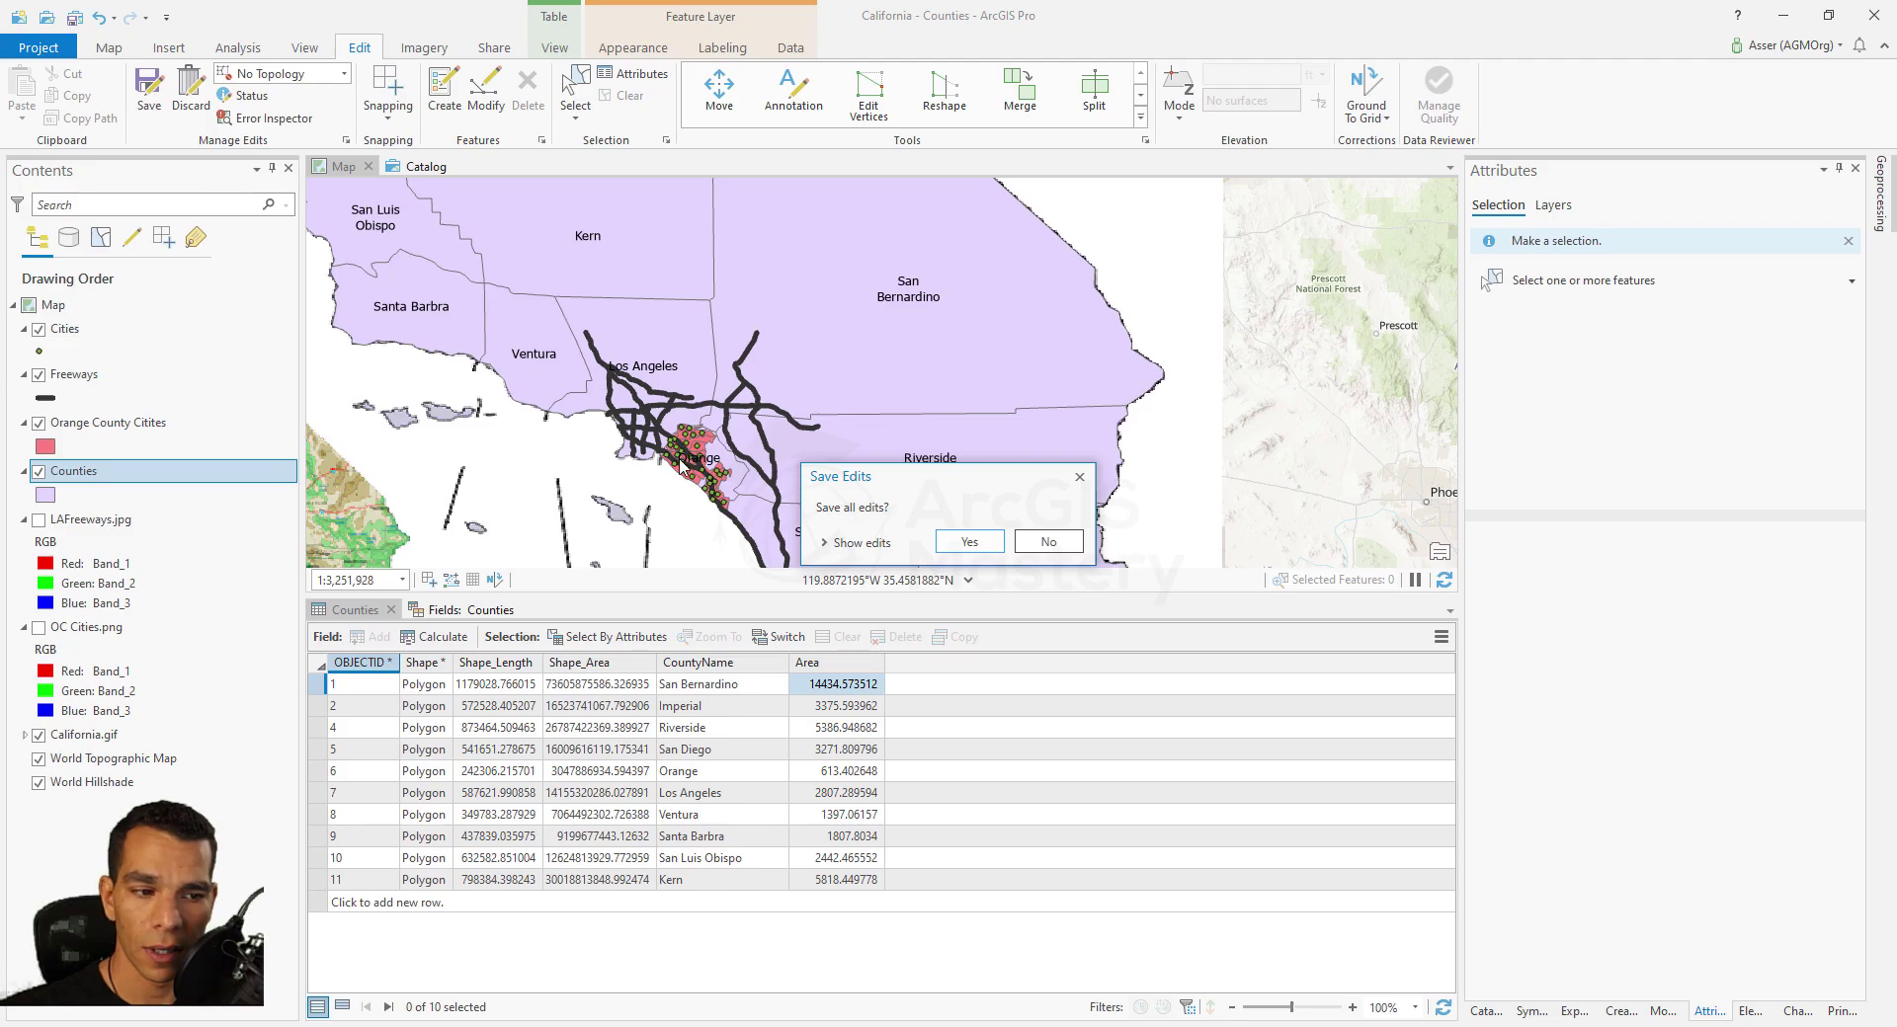
left_click(969, 542)
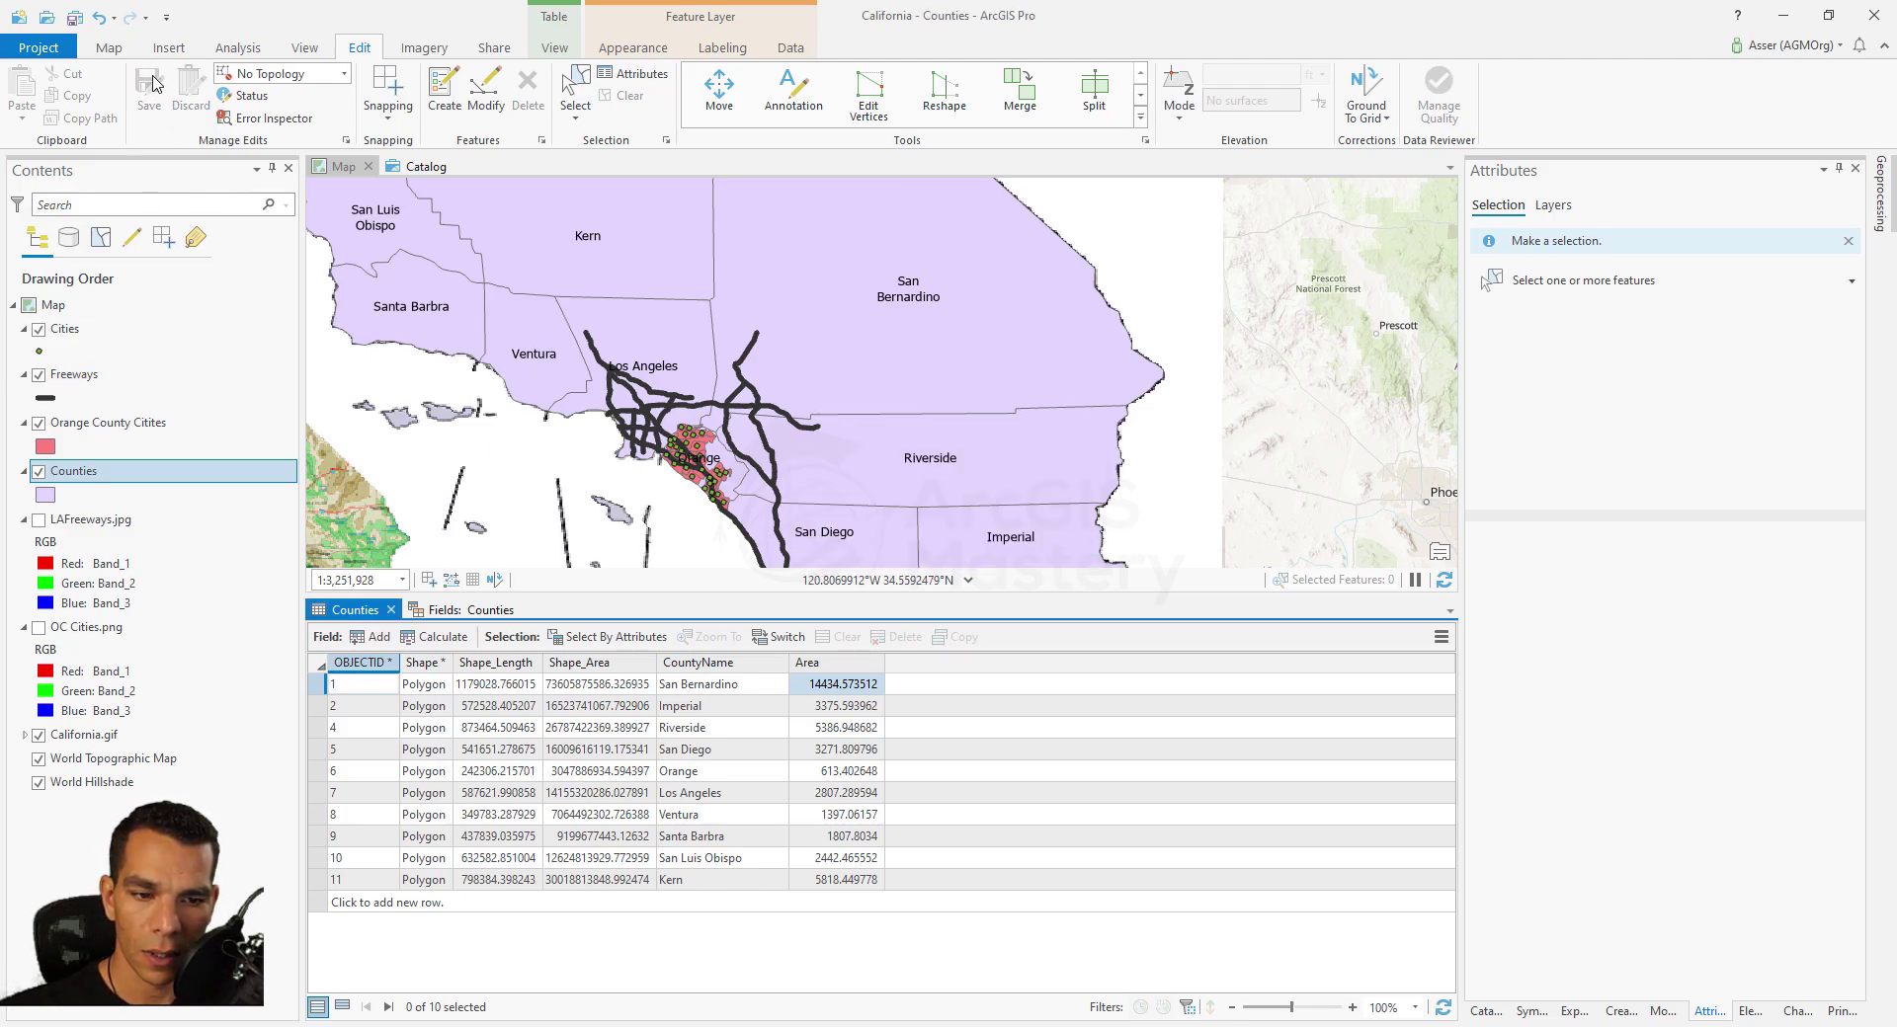
Step: Close the Counties Fields view with all changes saved, and close the Counties attribute table
left_click(484, 611)
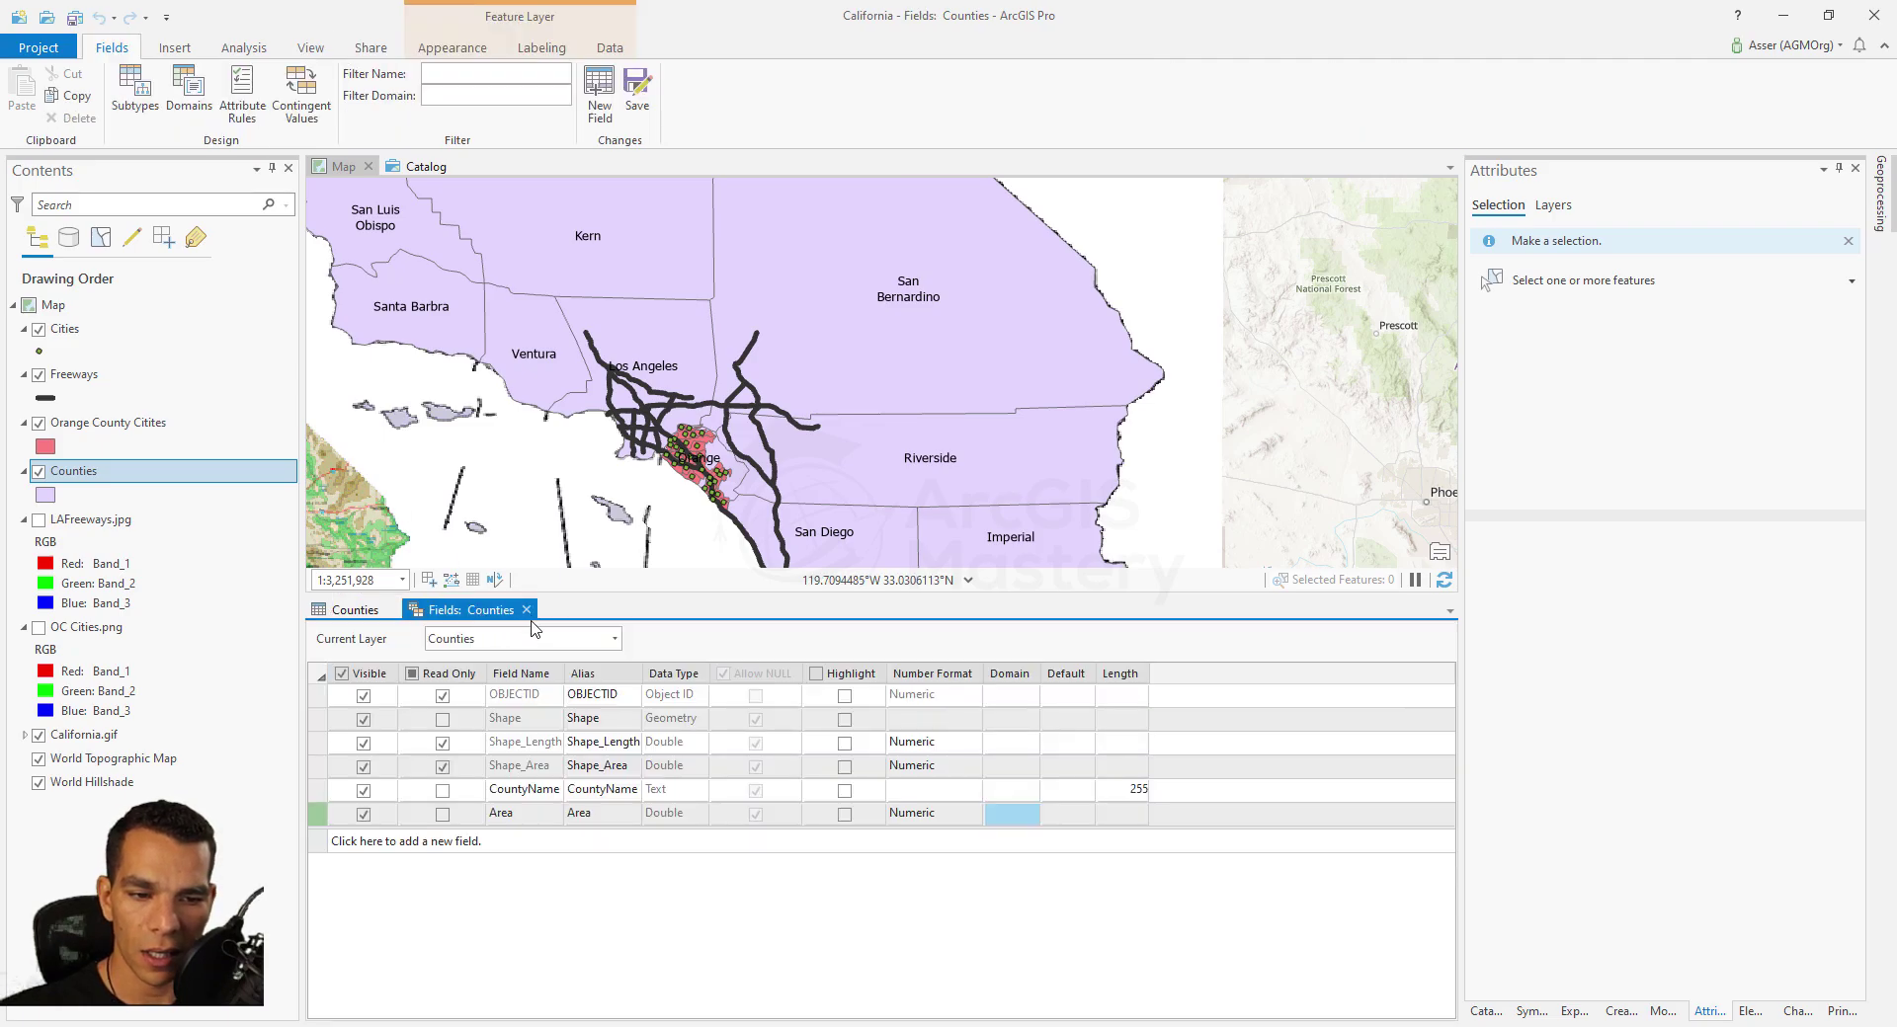
left_click(527, 610)
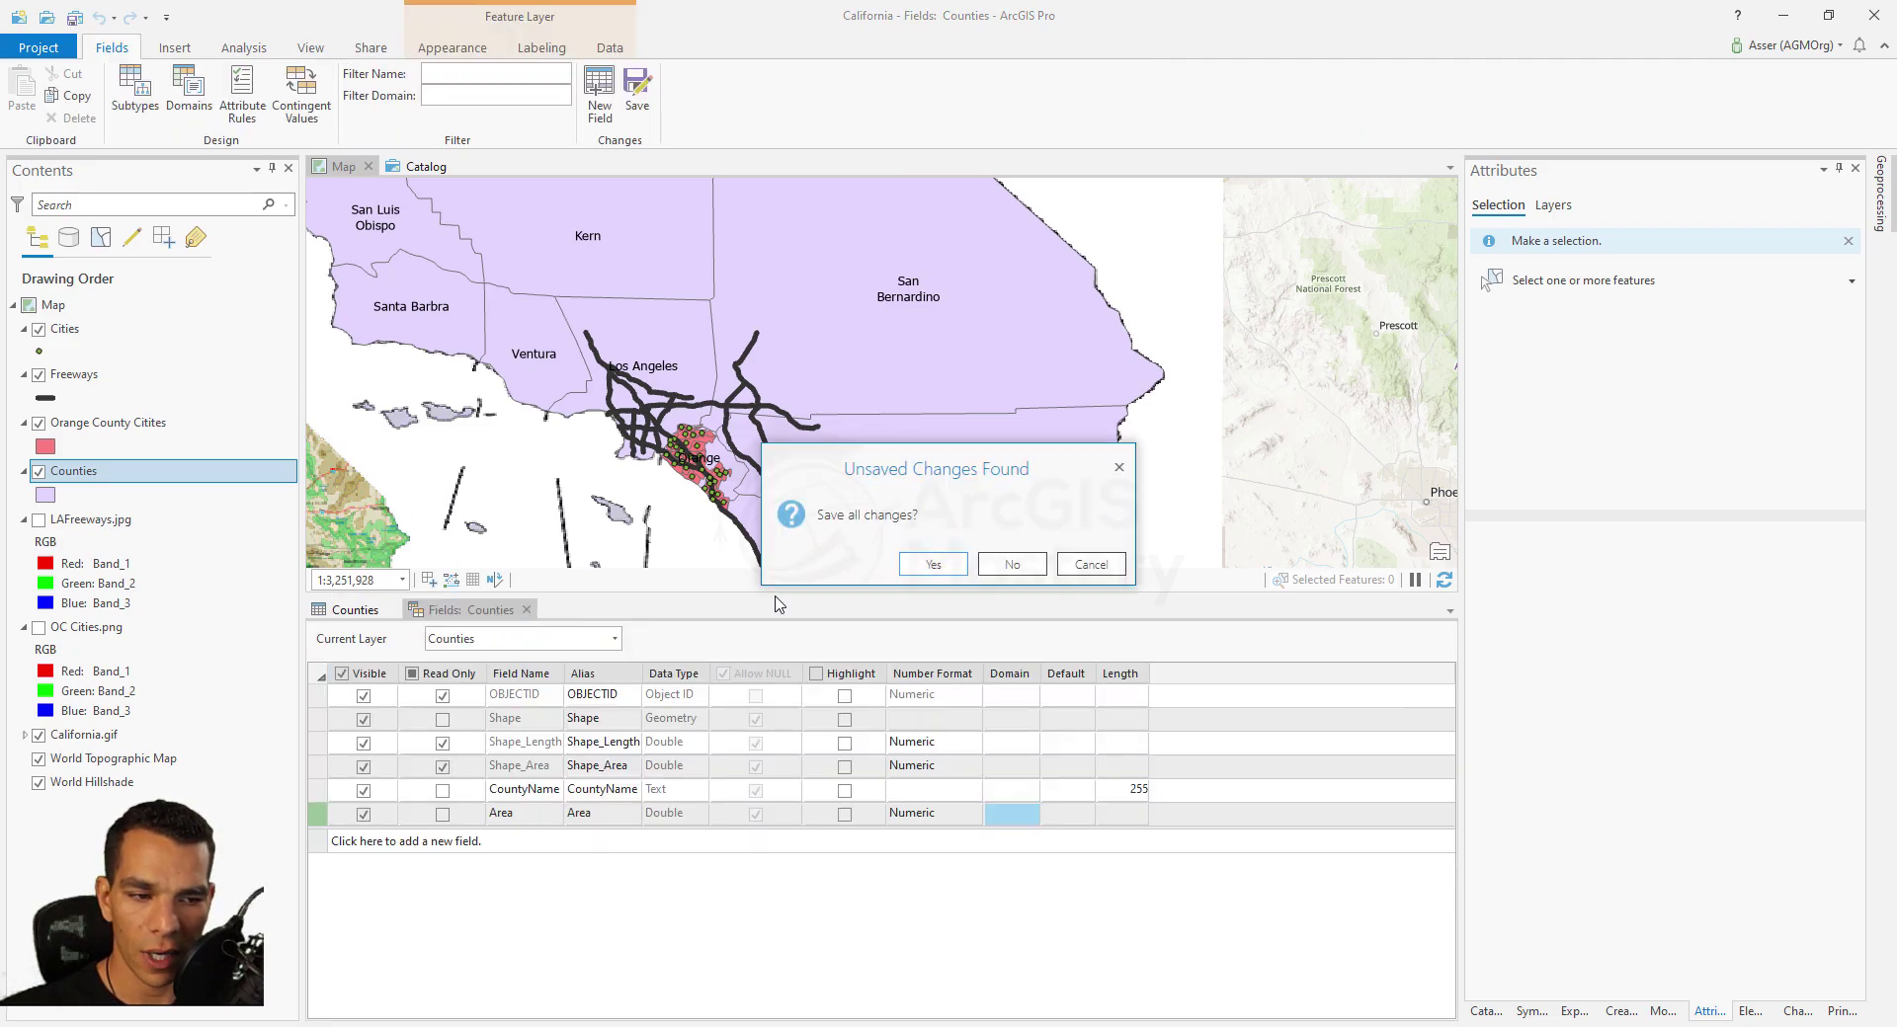
left_click(929, 564)
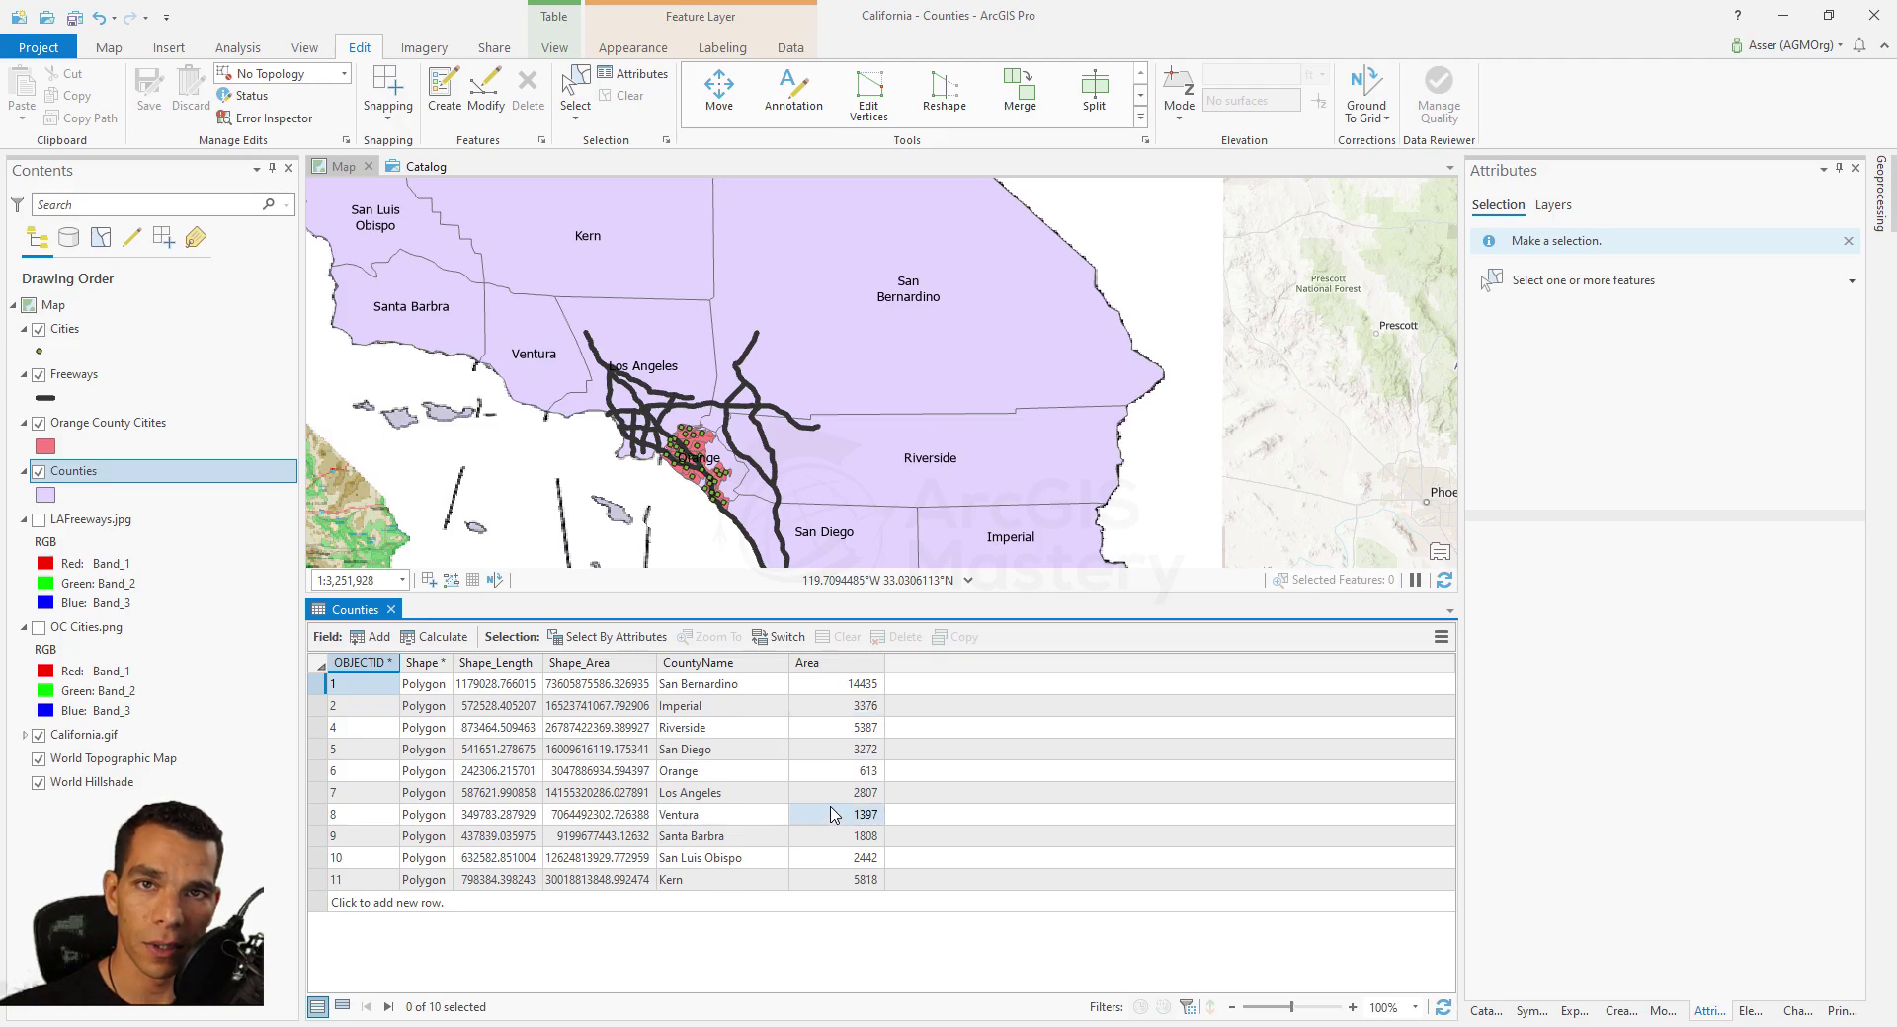
left_click(391, 610)
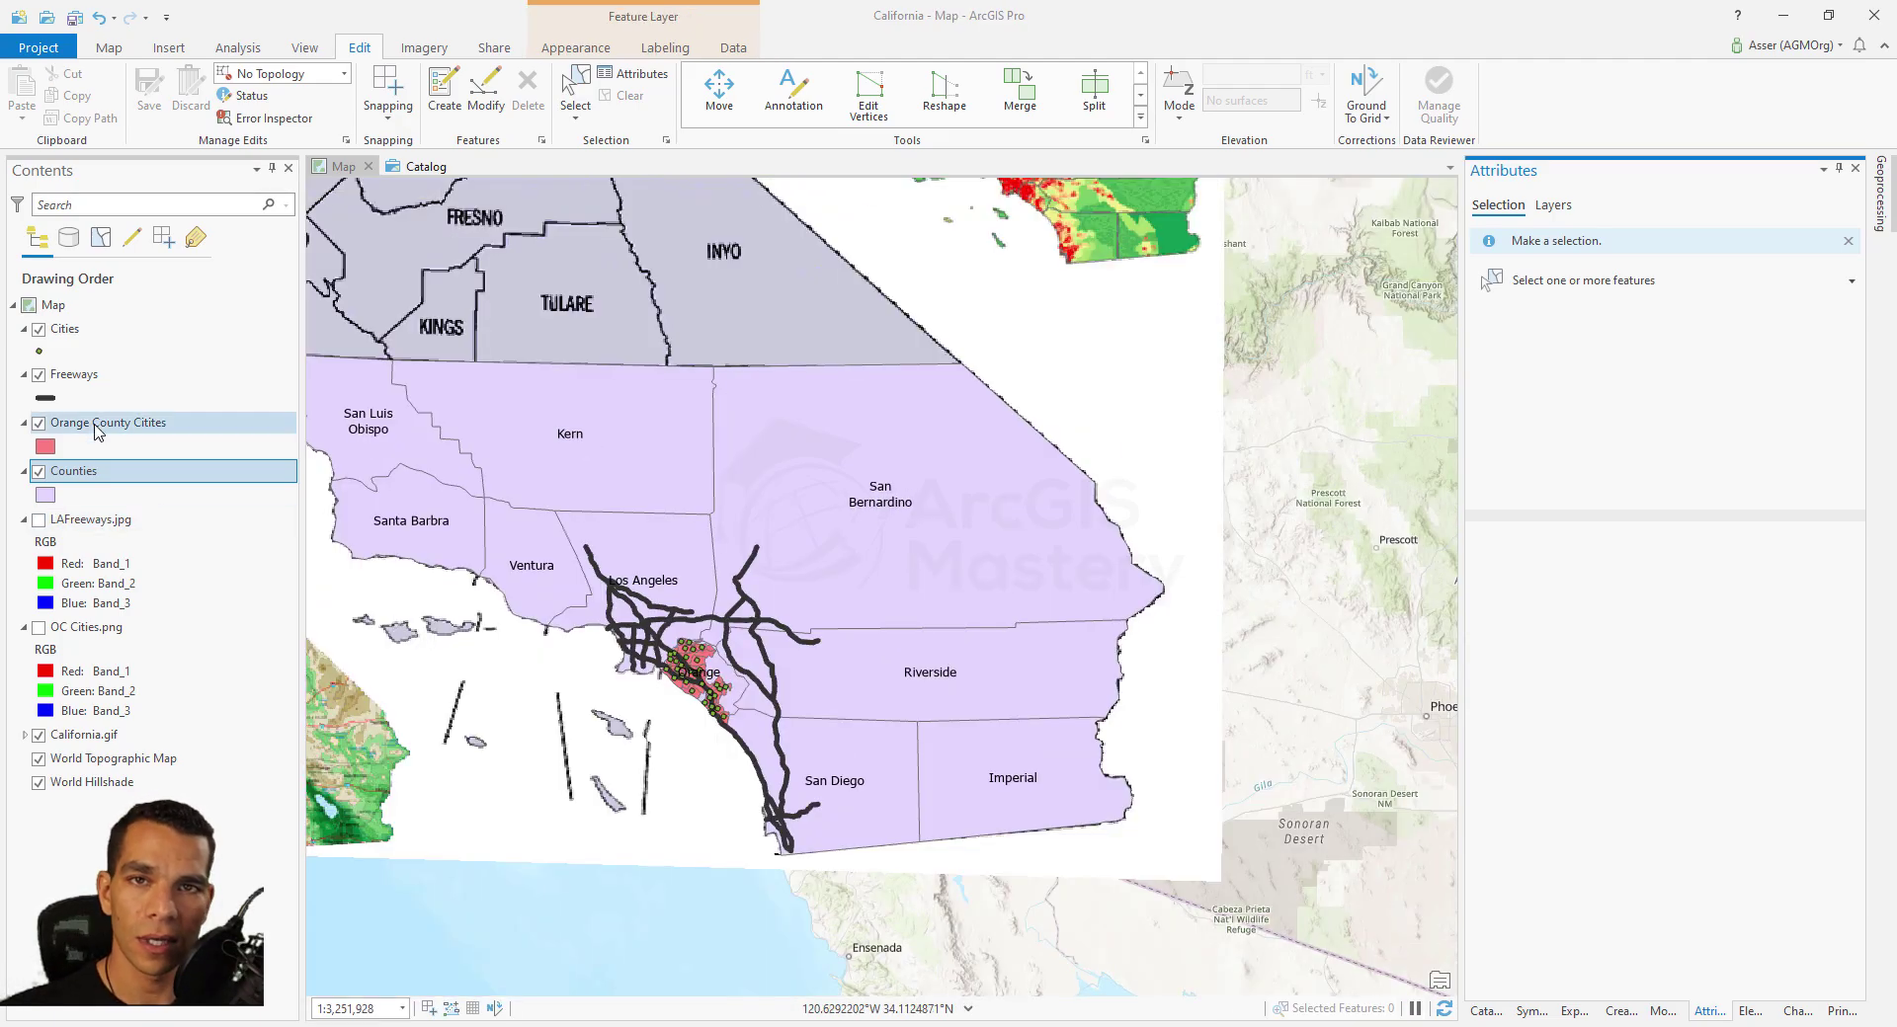
Step: Open the attribute table of the Orange County Citites layer and shrink it to give the map more room
right_click(97, 431)
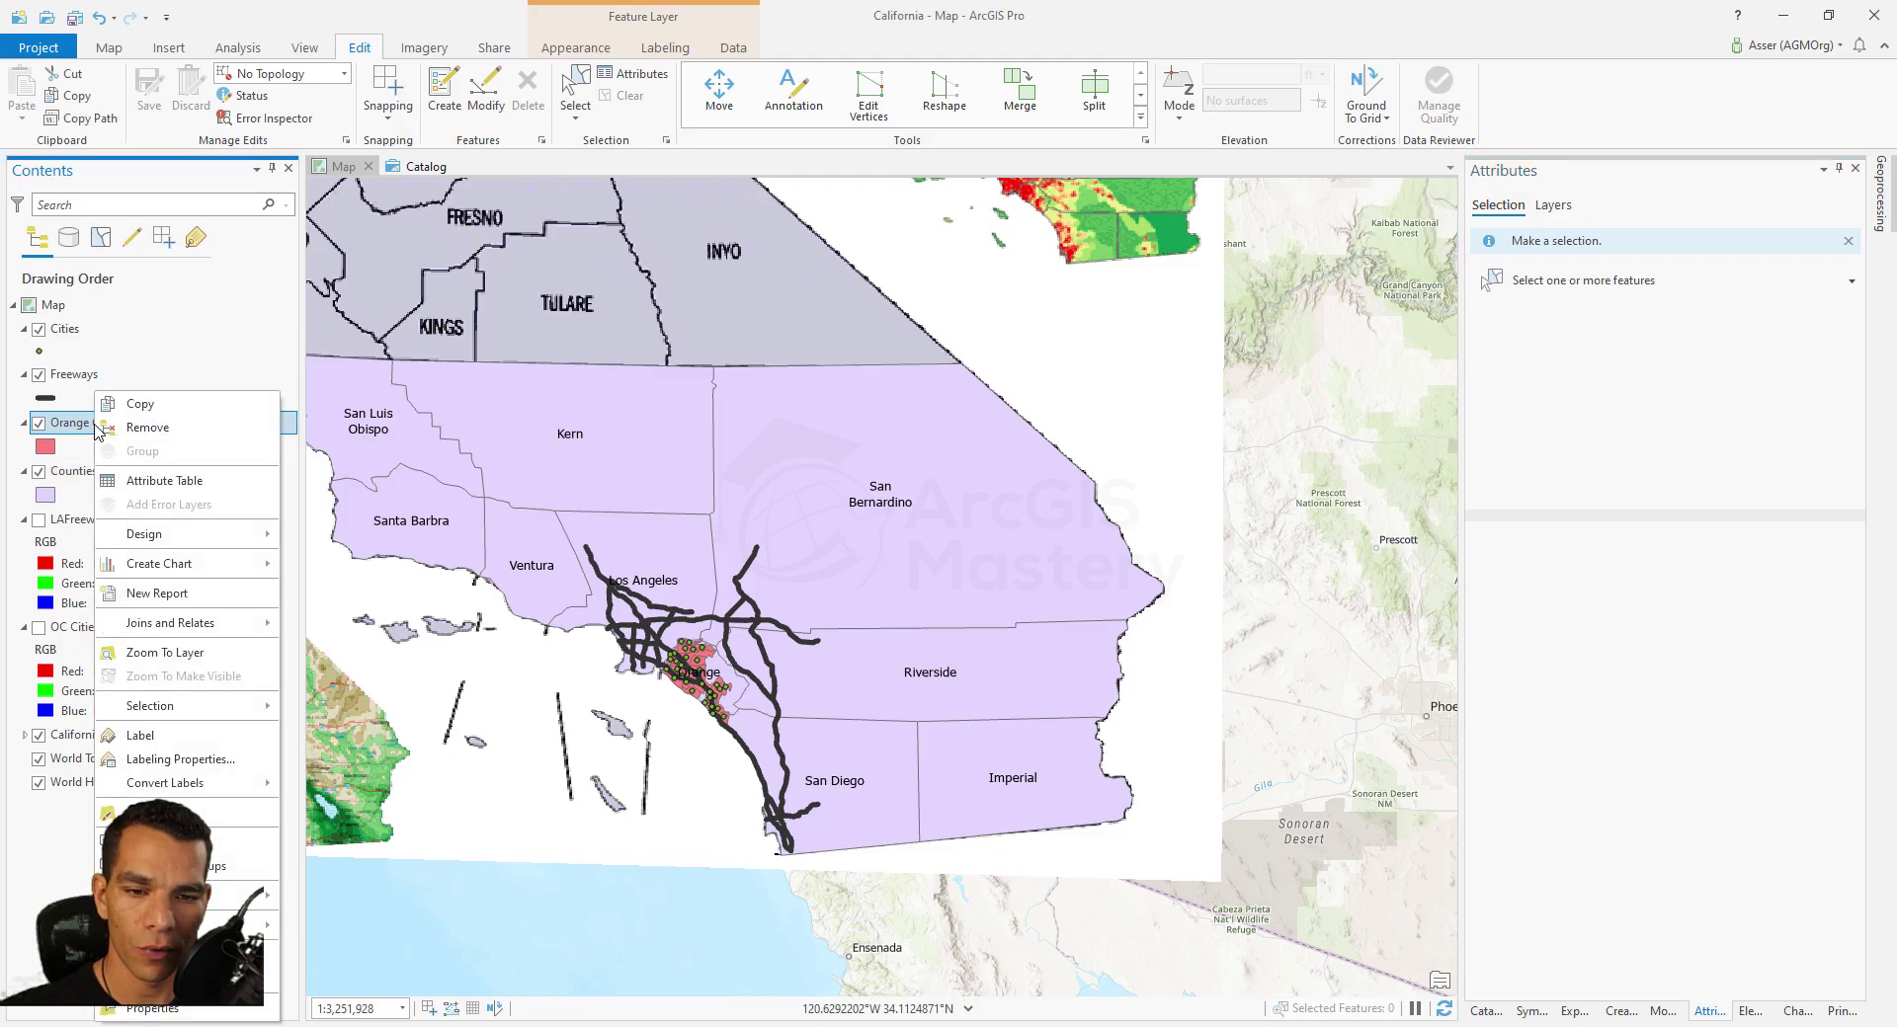
left_click(166, 478)
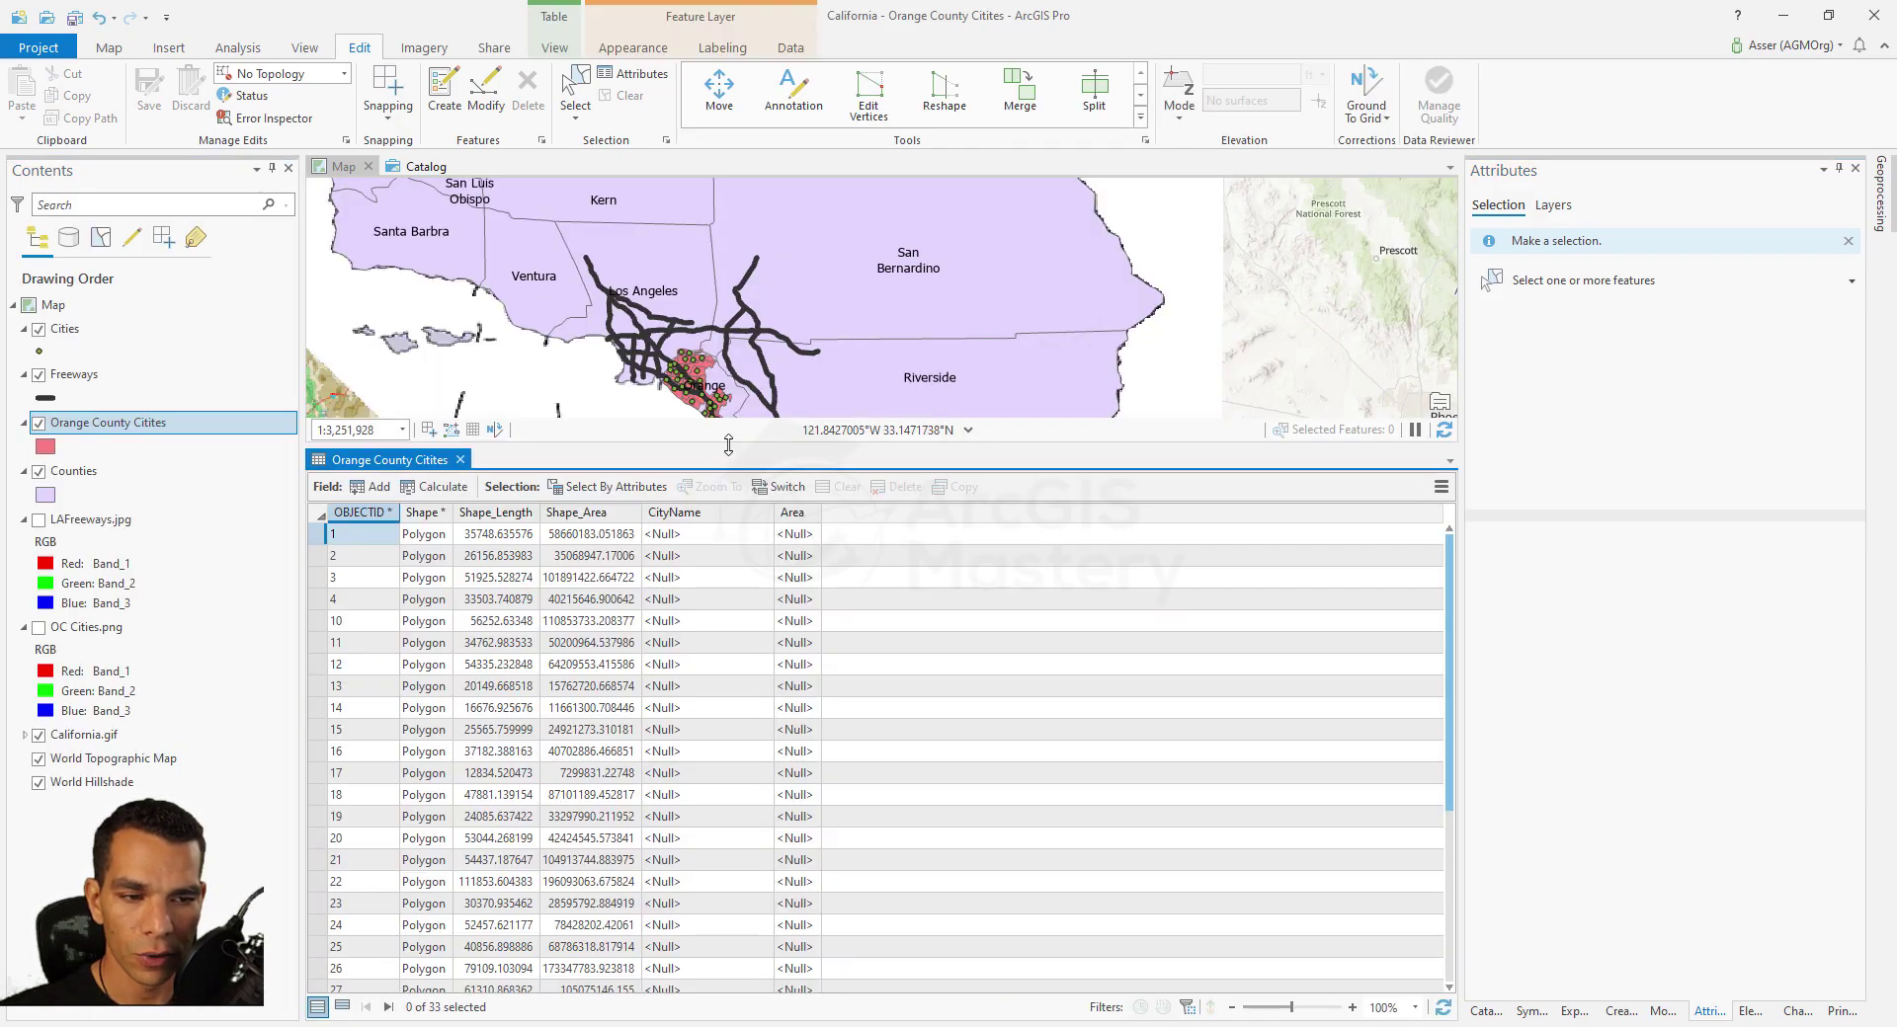
left_click_drag(728, 446, 728, 618)
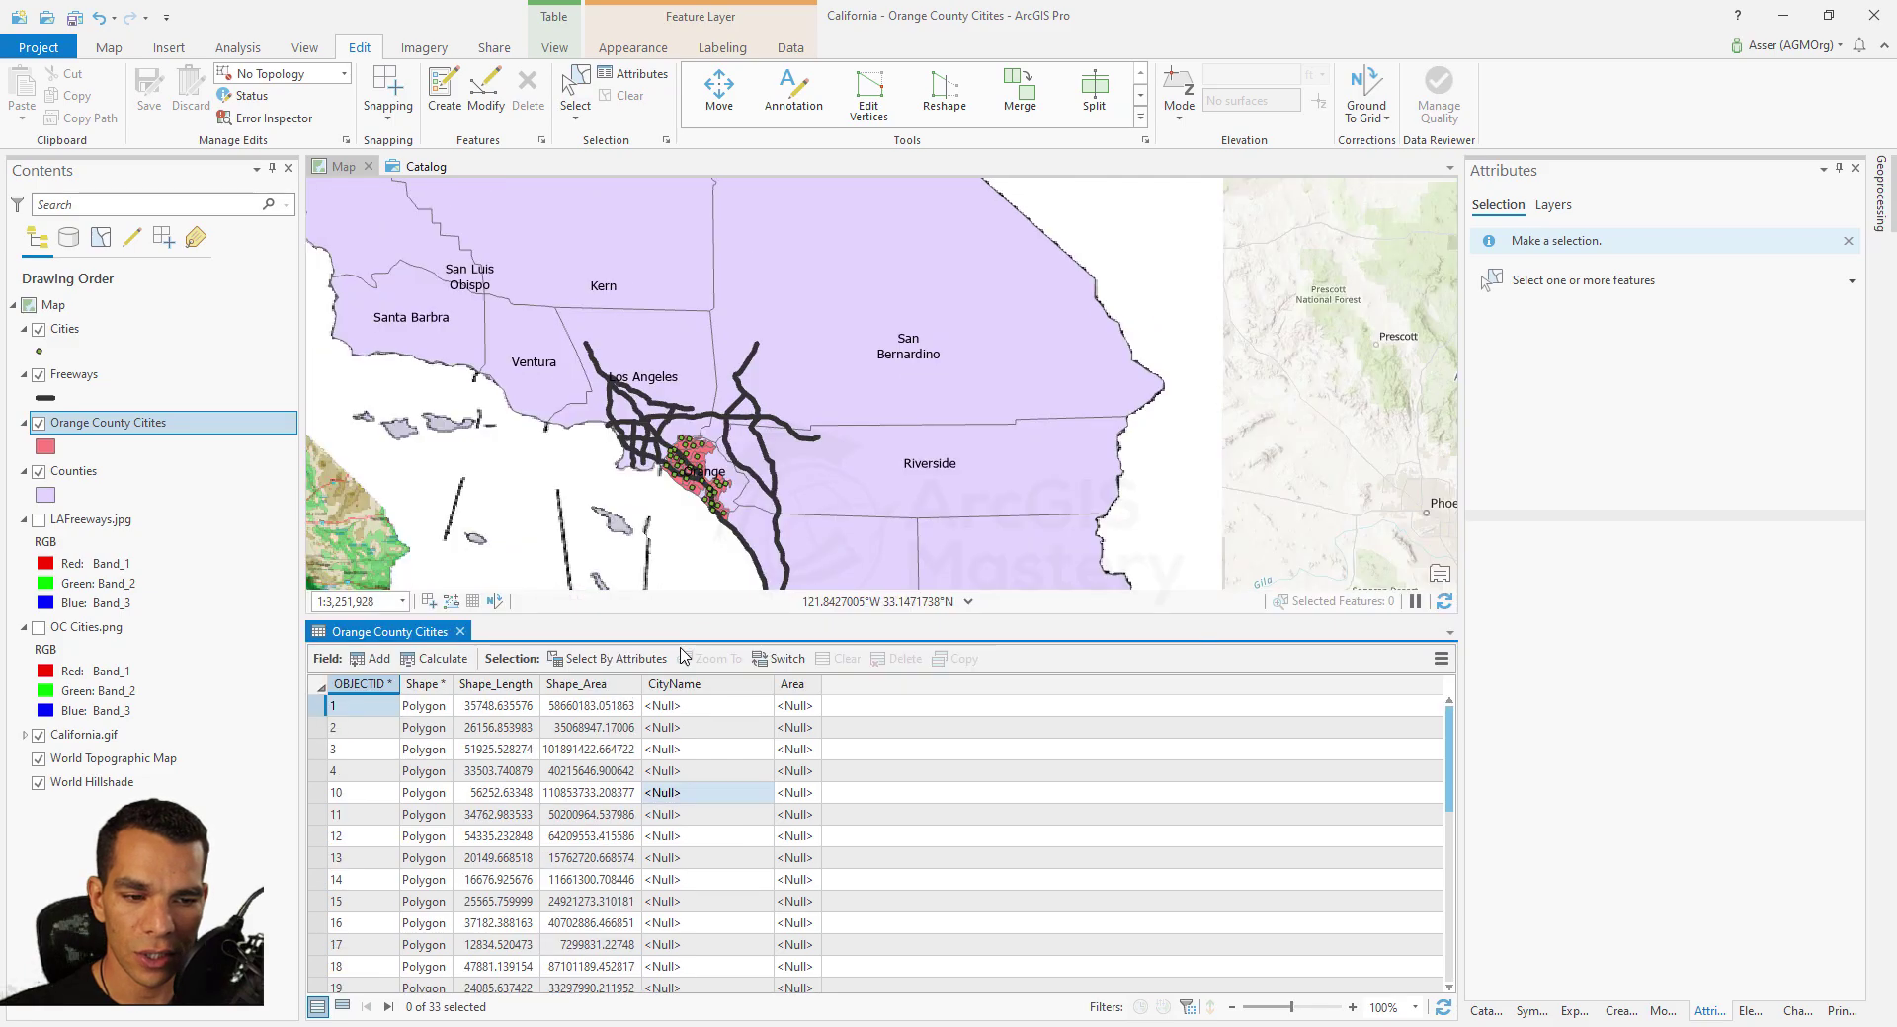
Step: Hide the Counties and California.gif layers and show OC Cities.png over Orange County
left_click(39, 472)
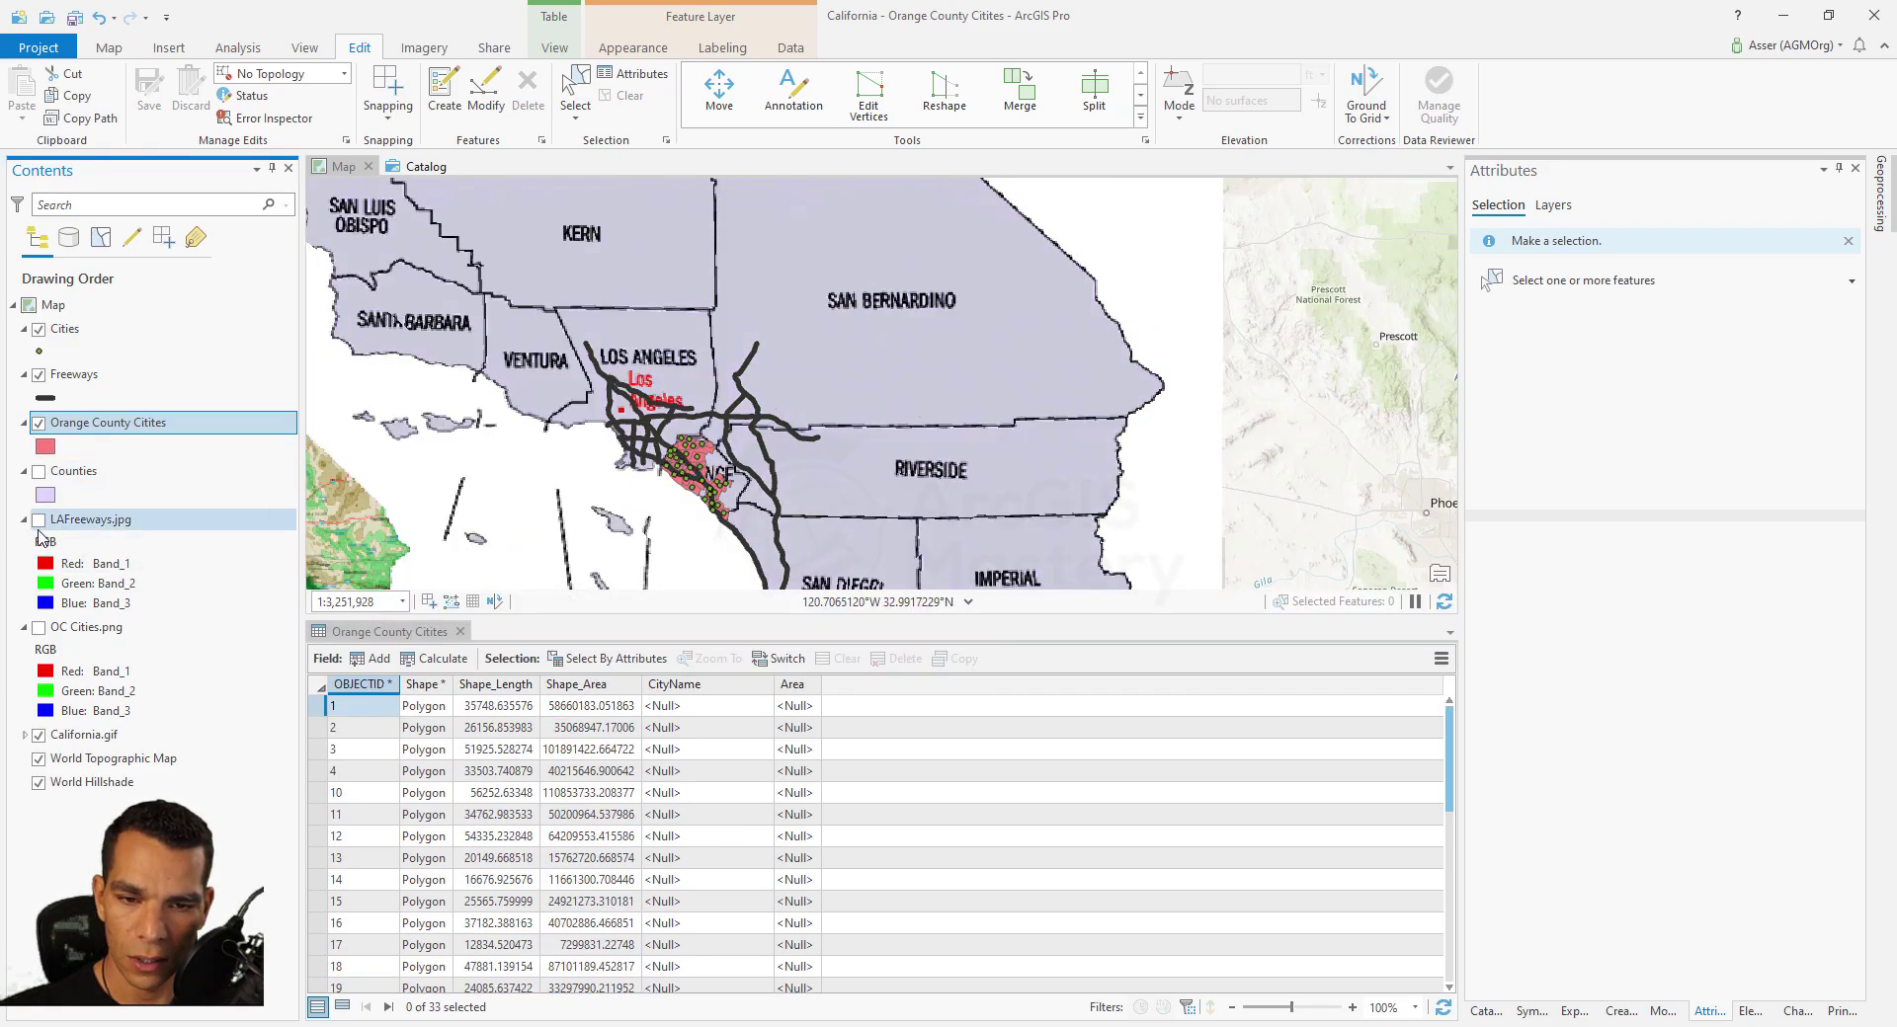
left_click(38, 736)
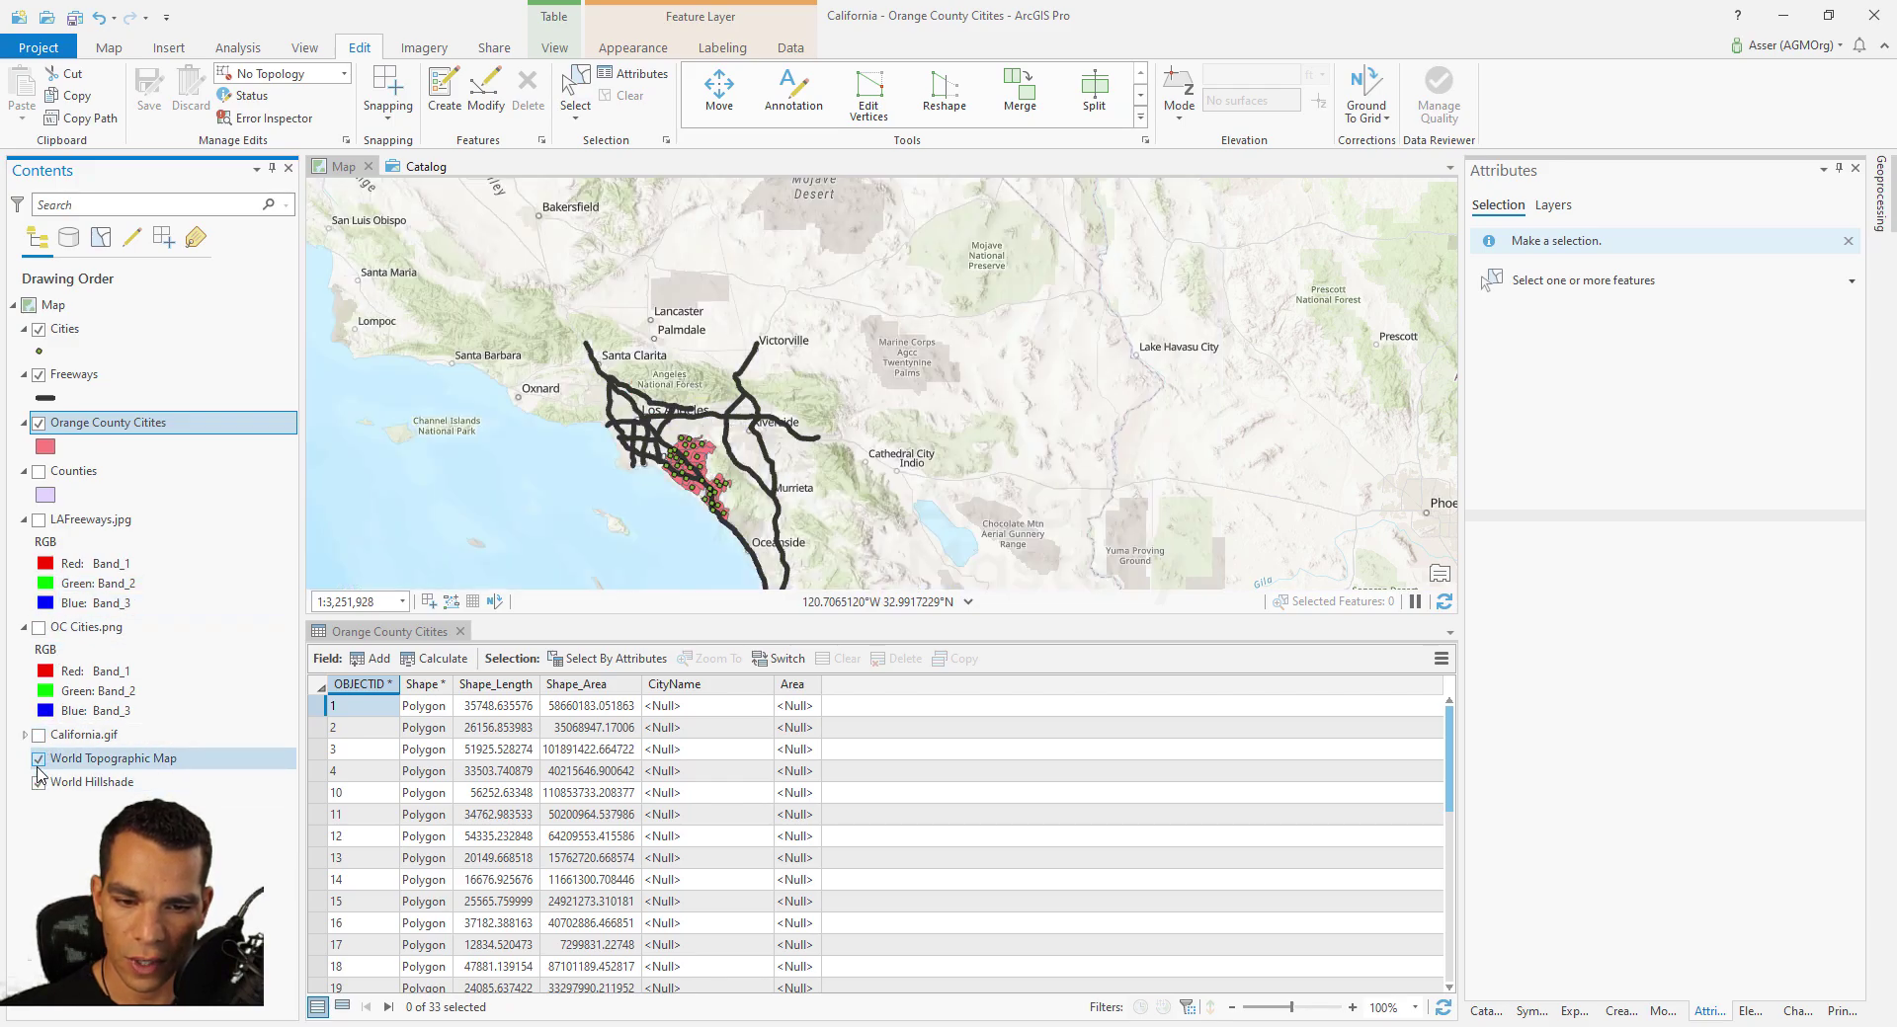
left_click(38, 627)
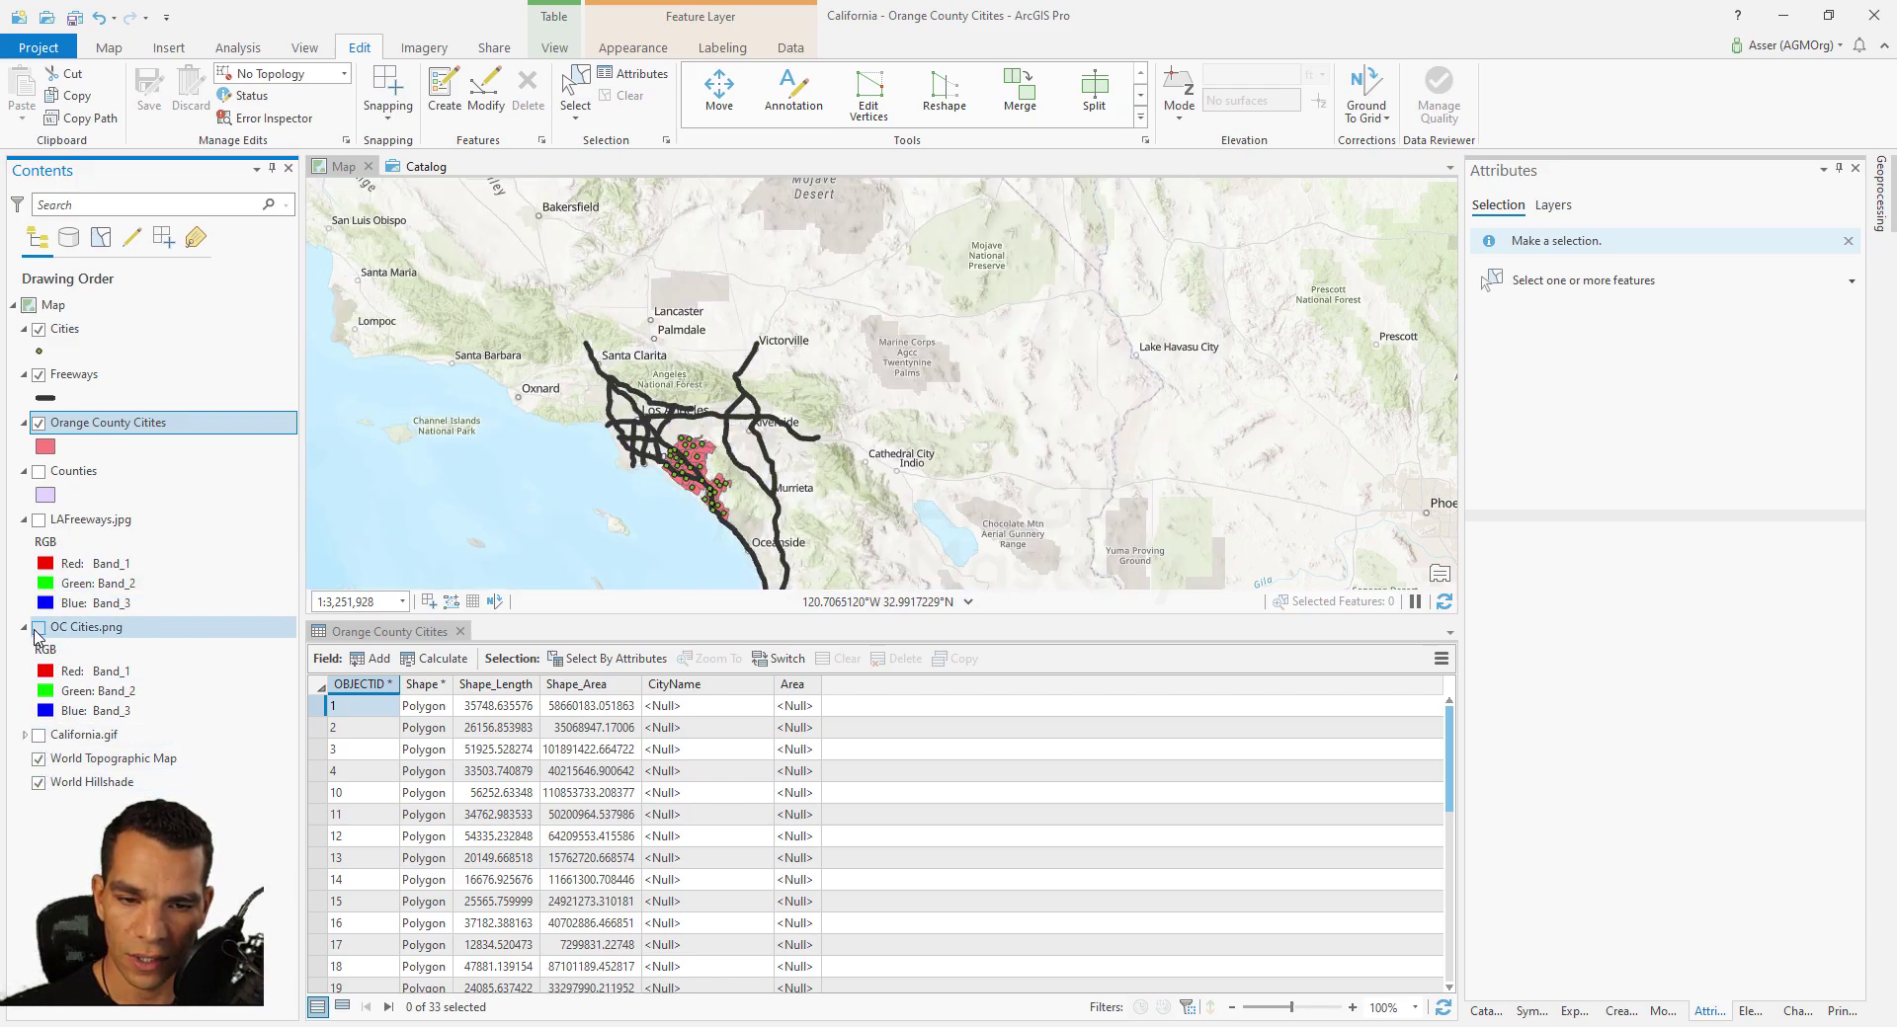
scroll(707, 464, "down", 3)
scroll(968, 286, "up", 10)
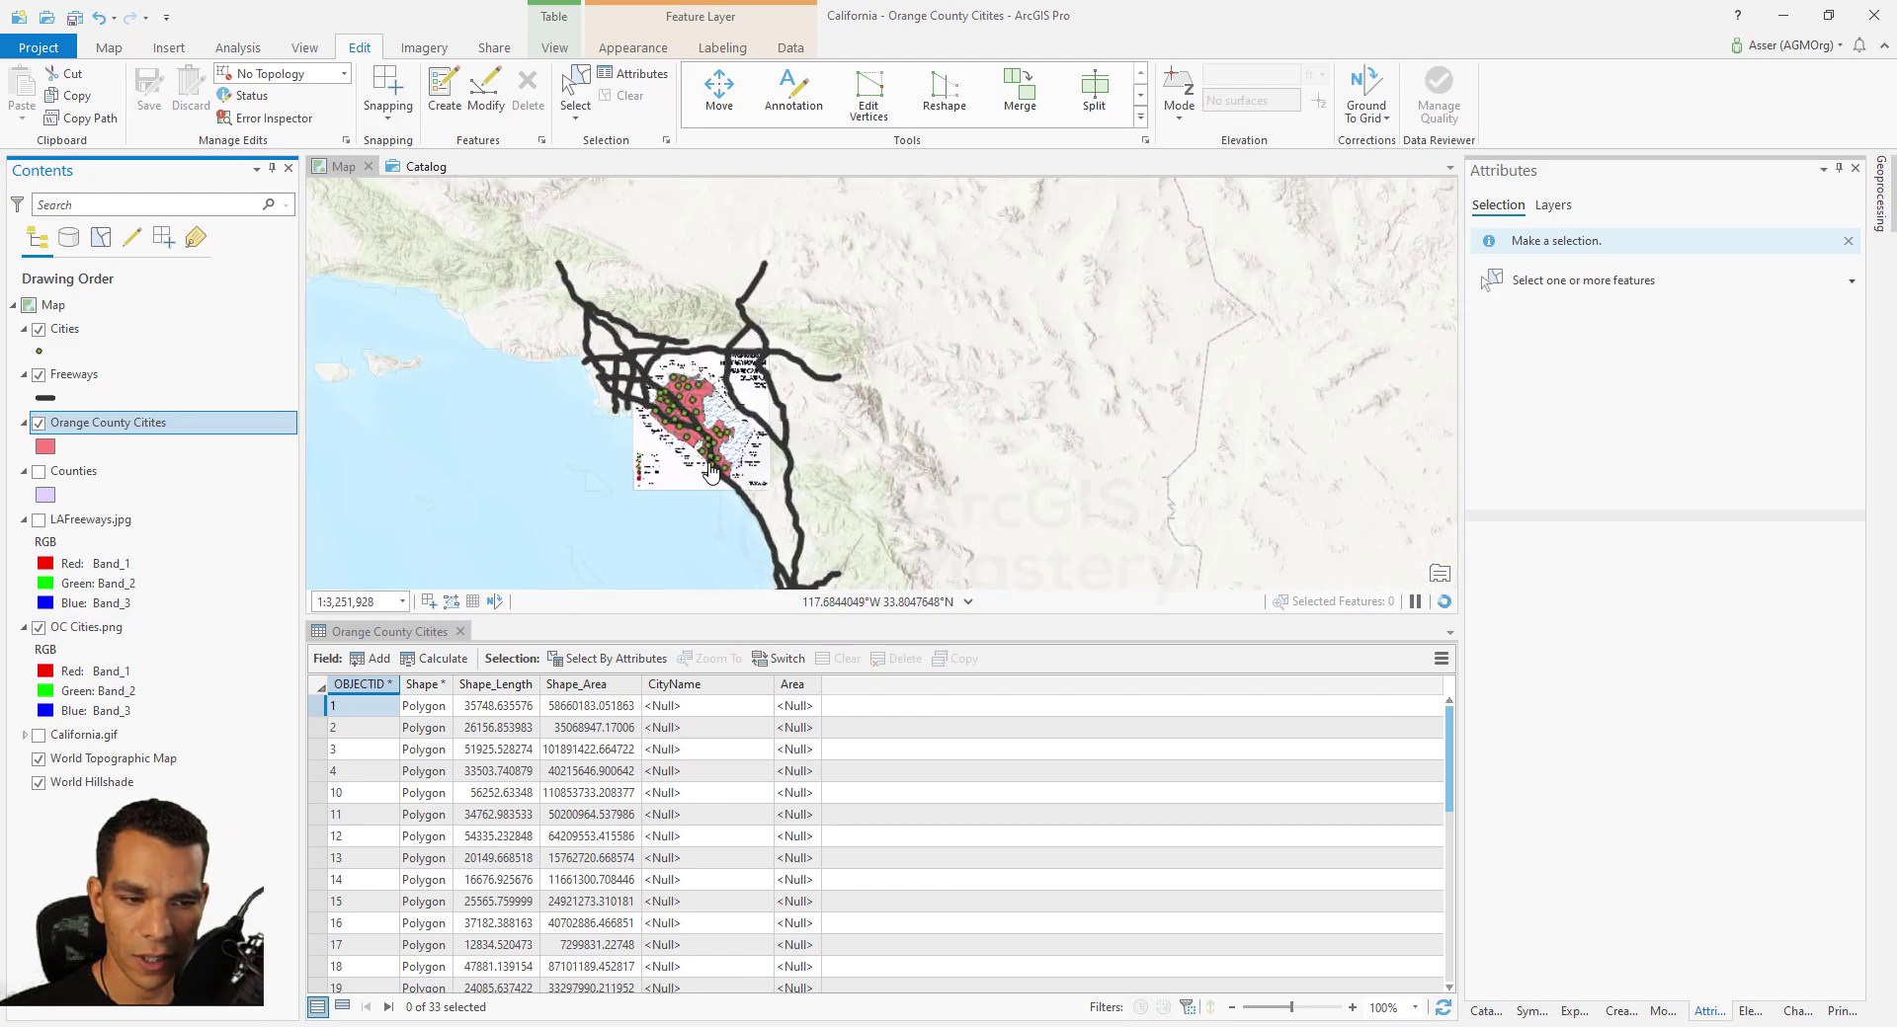
scroll(968, 287, "down", 2)
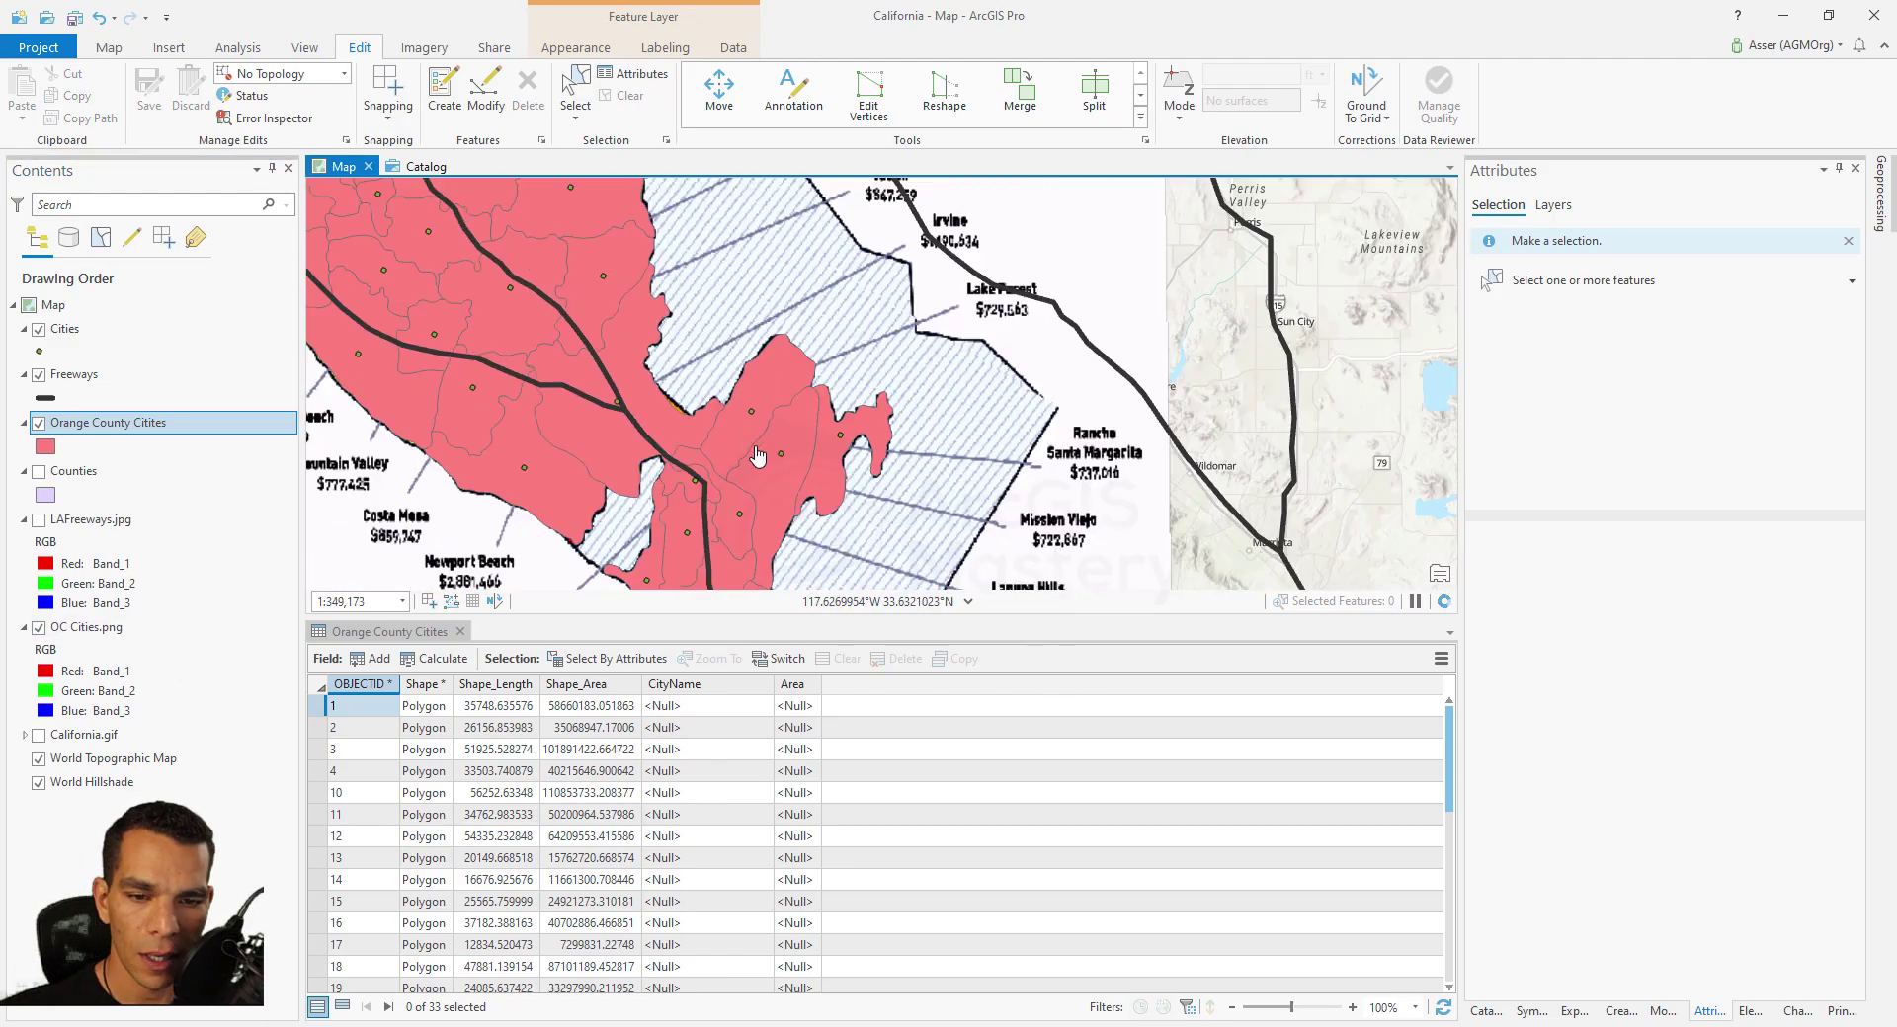
Step: Set the transparency of the Orange County Citites layer to 55%, exposing the city map beneath it
left_click(588, 50)
left_click_drag(257, 81, 301, 87)
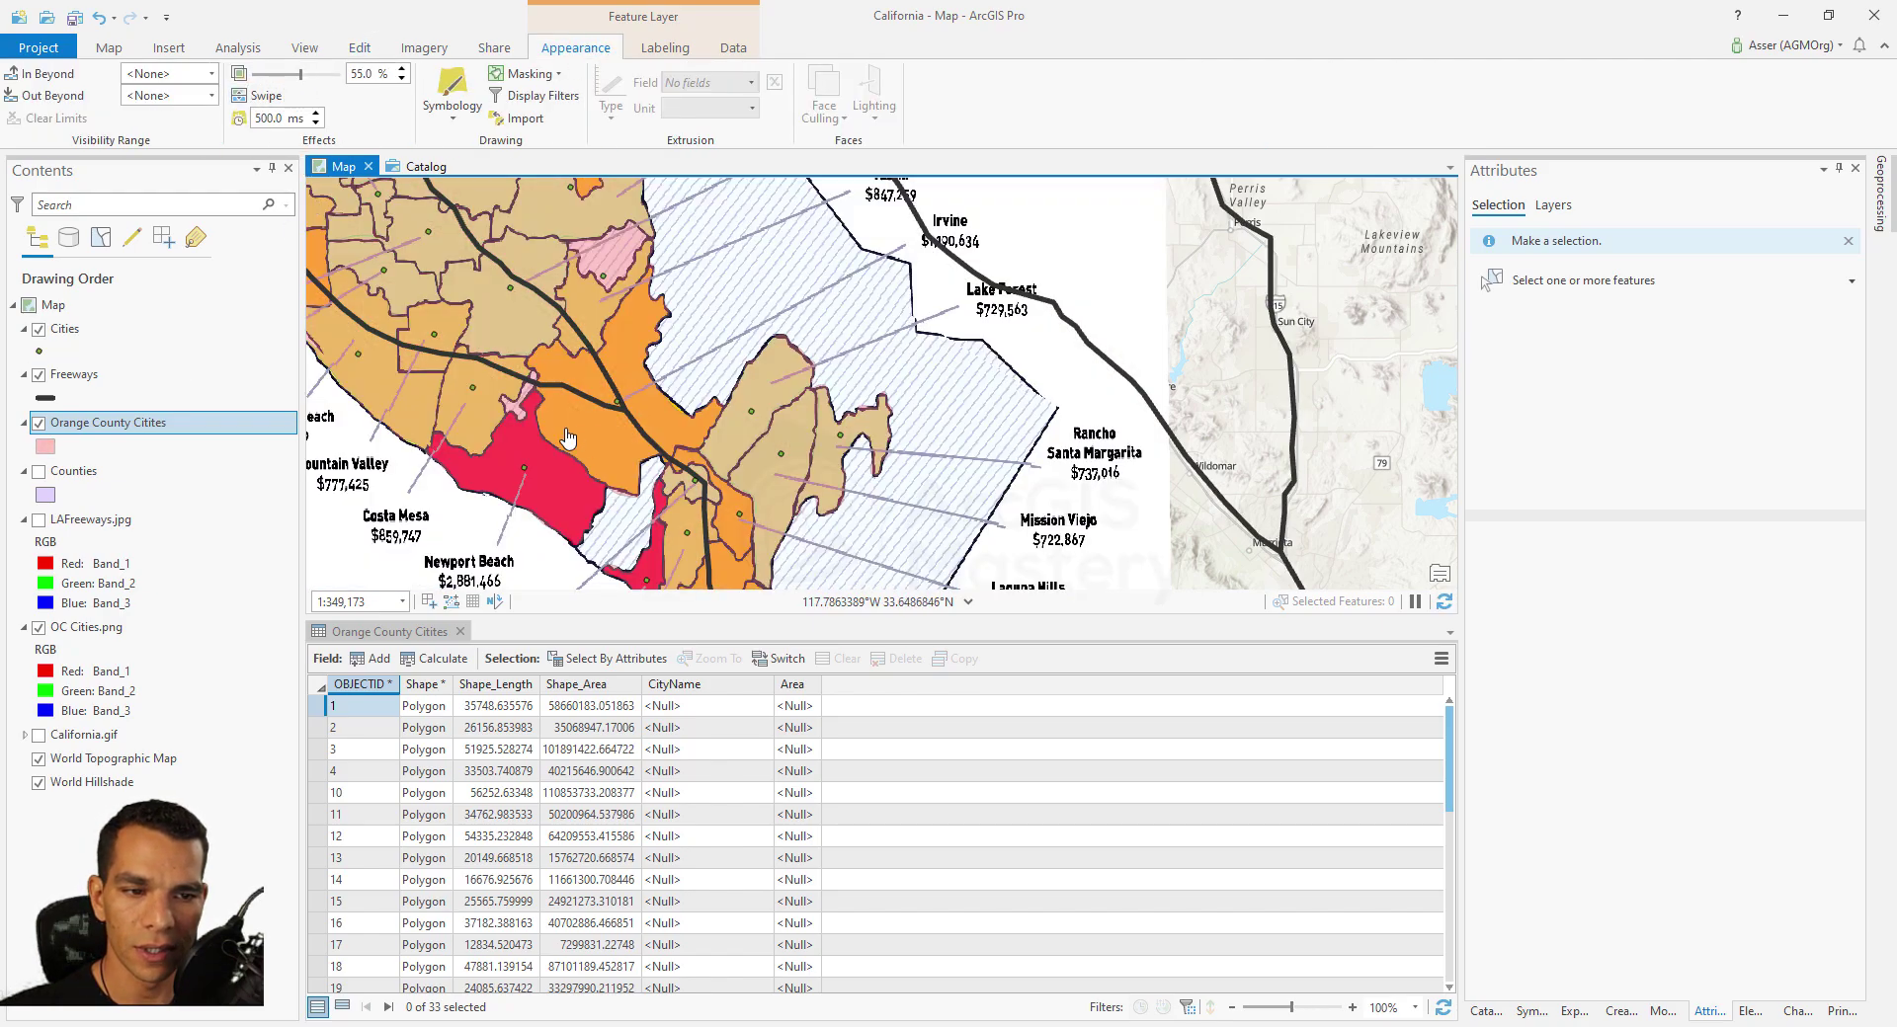
left_click_drag(607, 423, 651, 483)
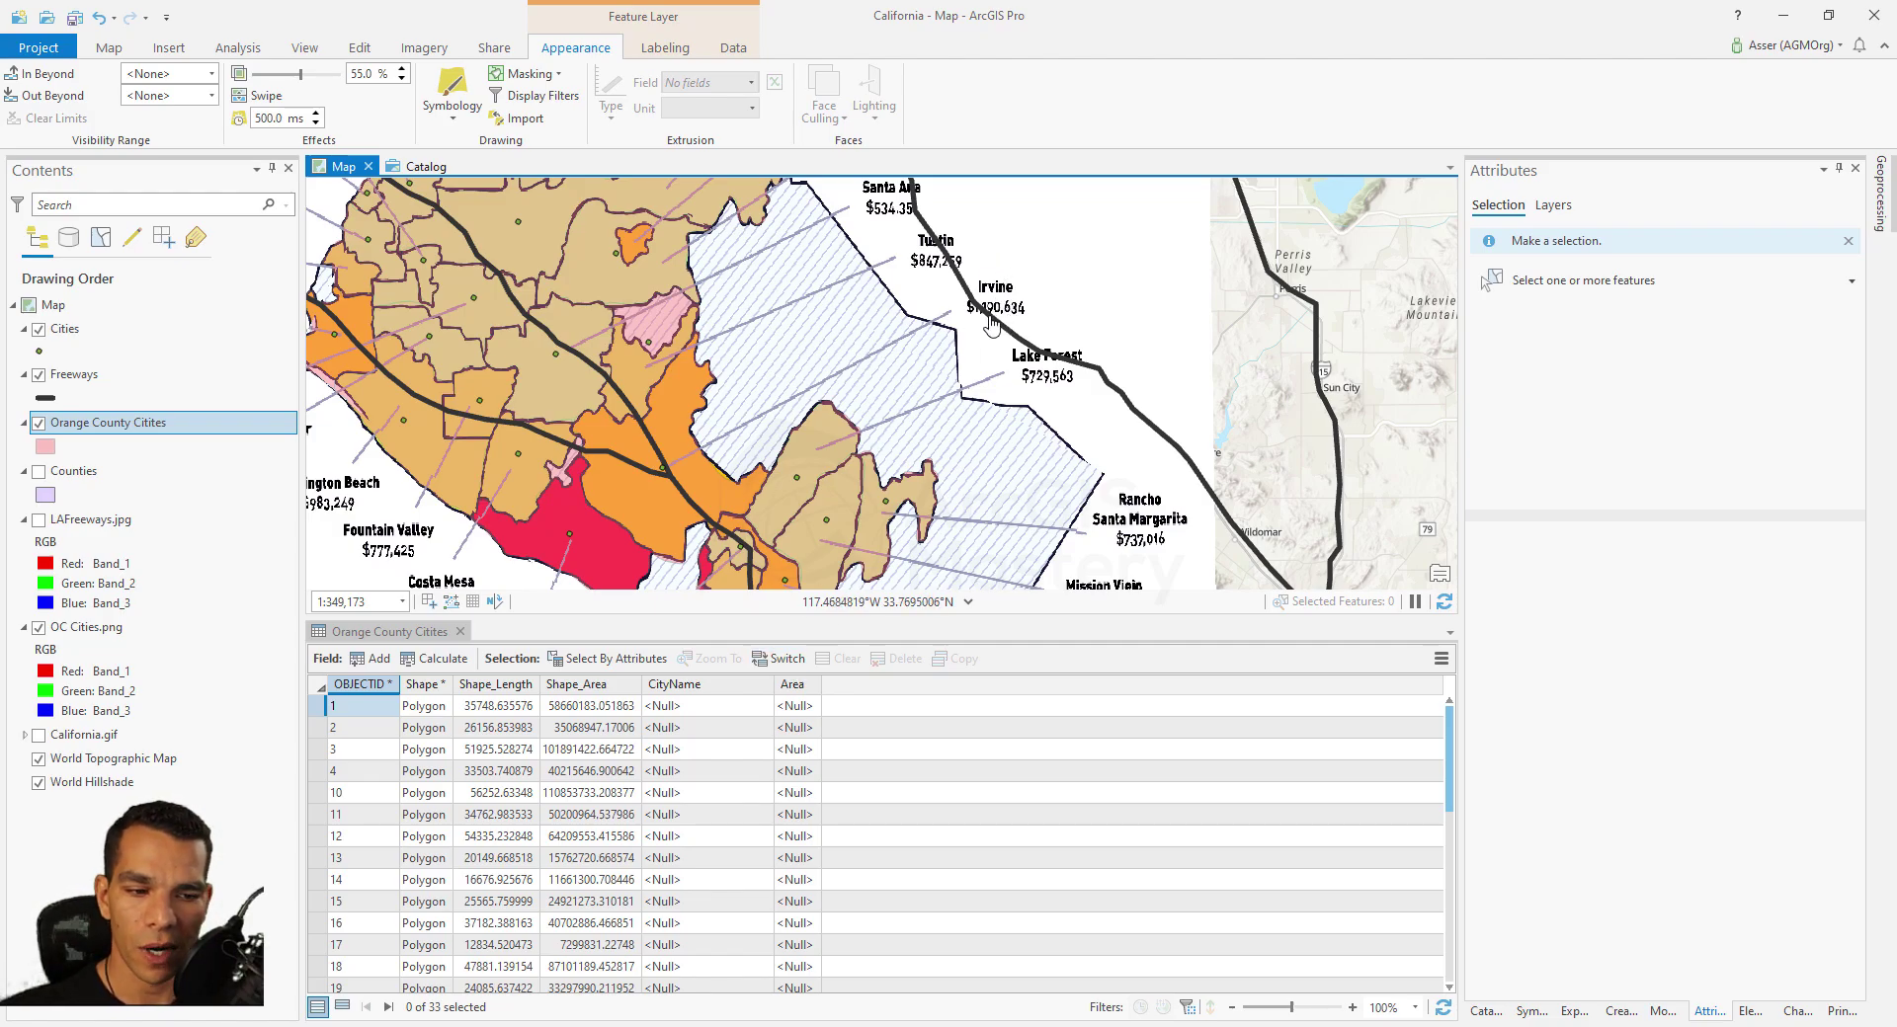
Step: Add a field named AvrgHousePrice with the alias Average House Price to the Orange County Citites layer
left_click(373, 662)
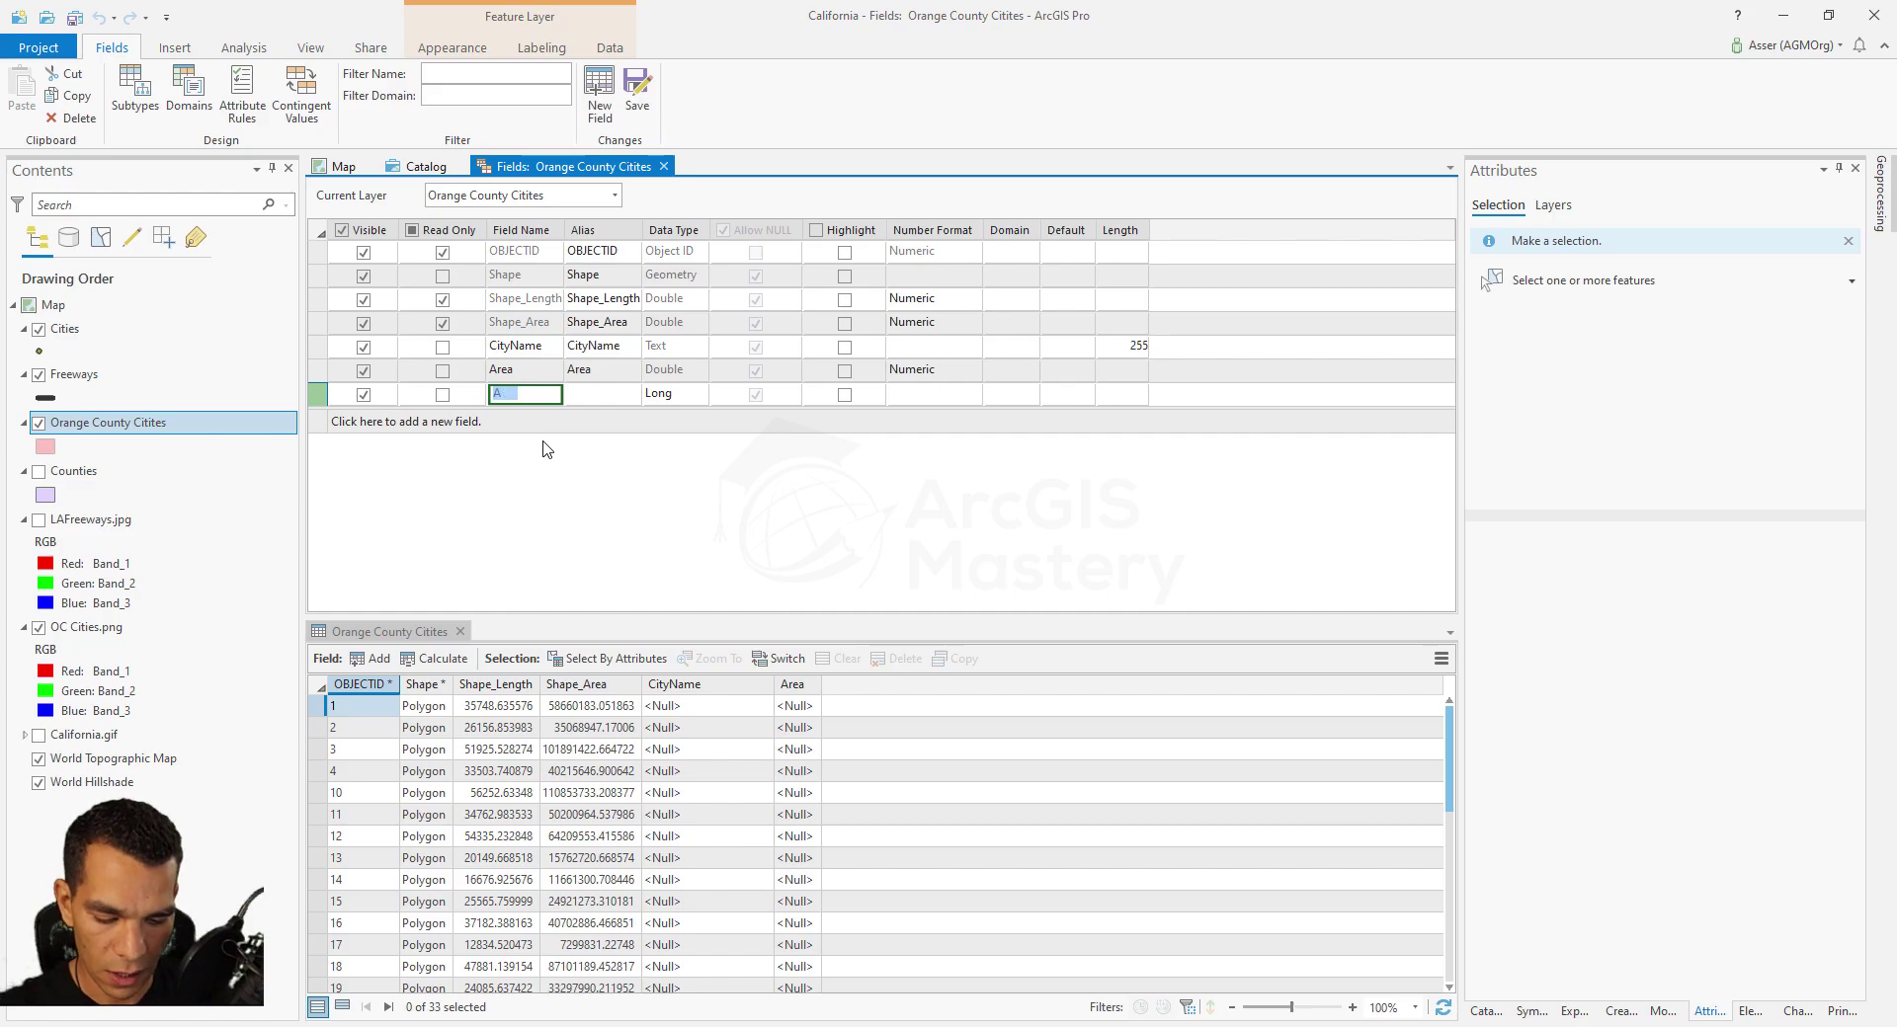
type("AvrgHouse")
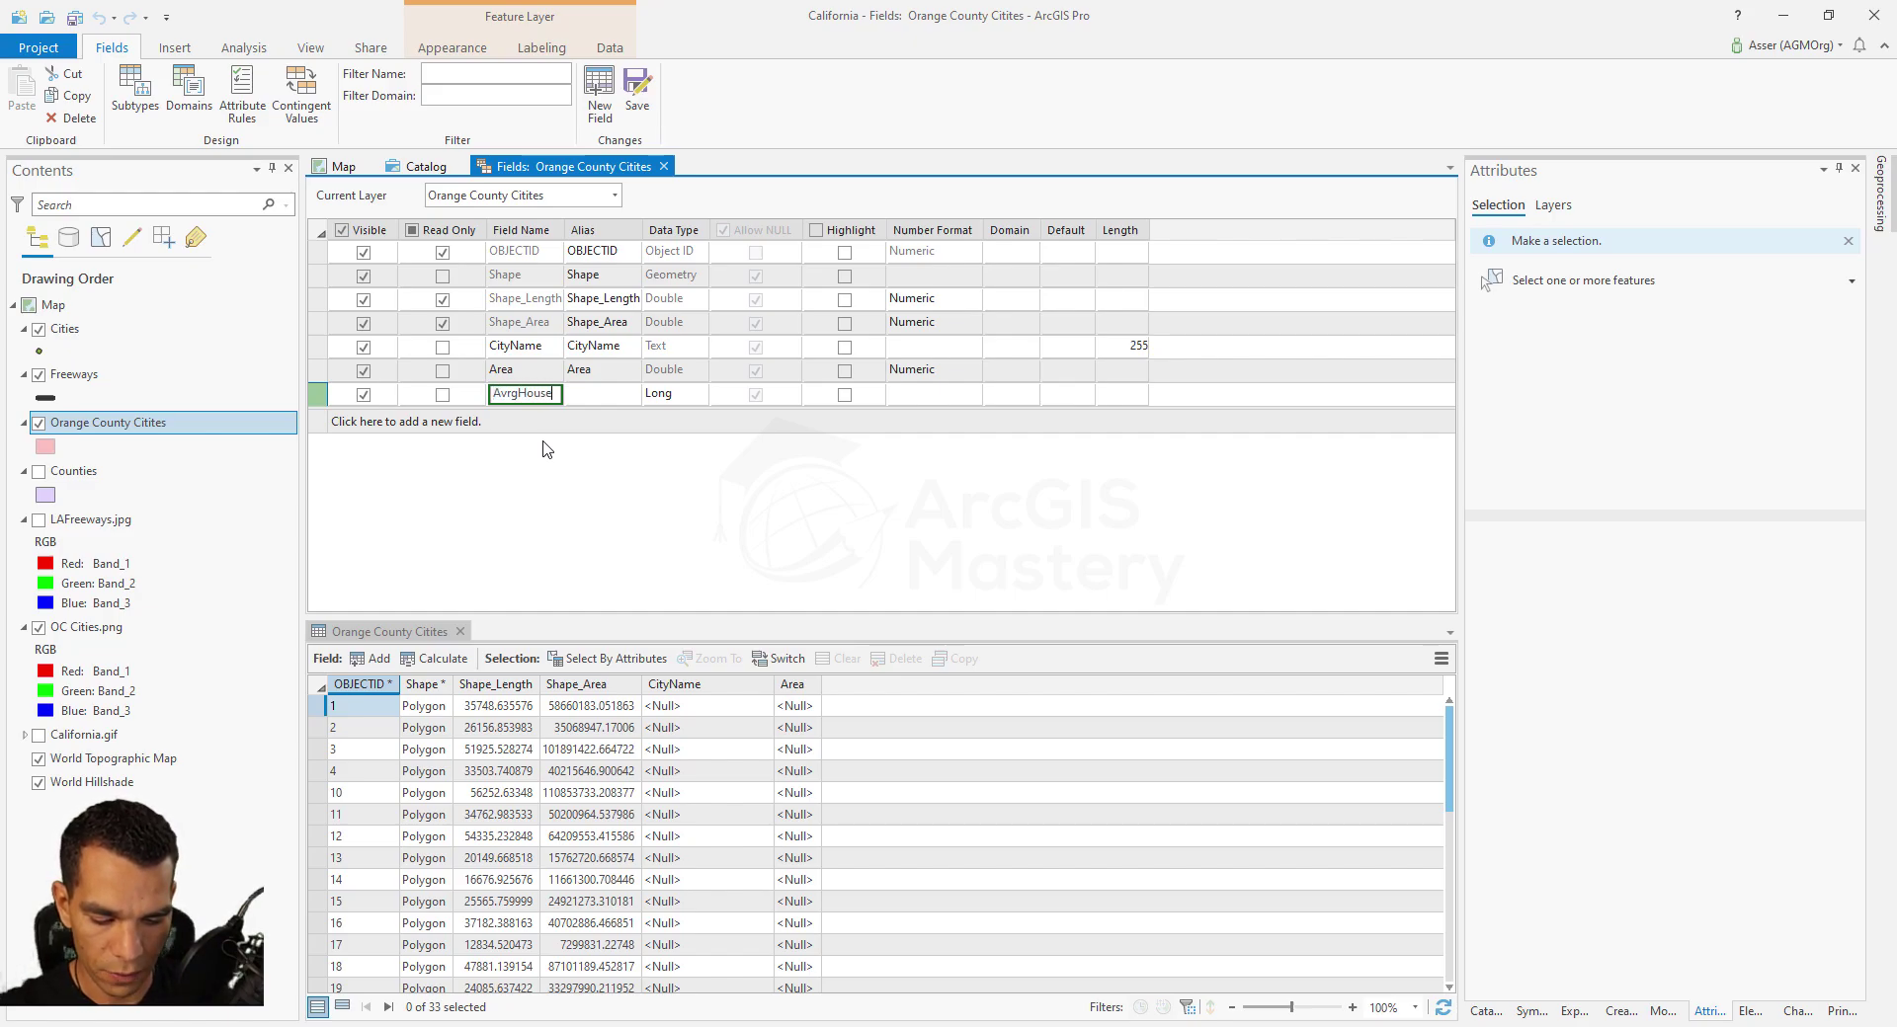
type("Price")
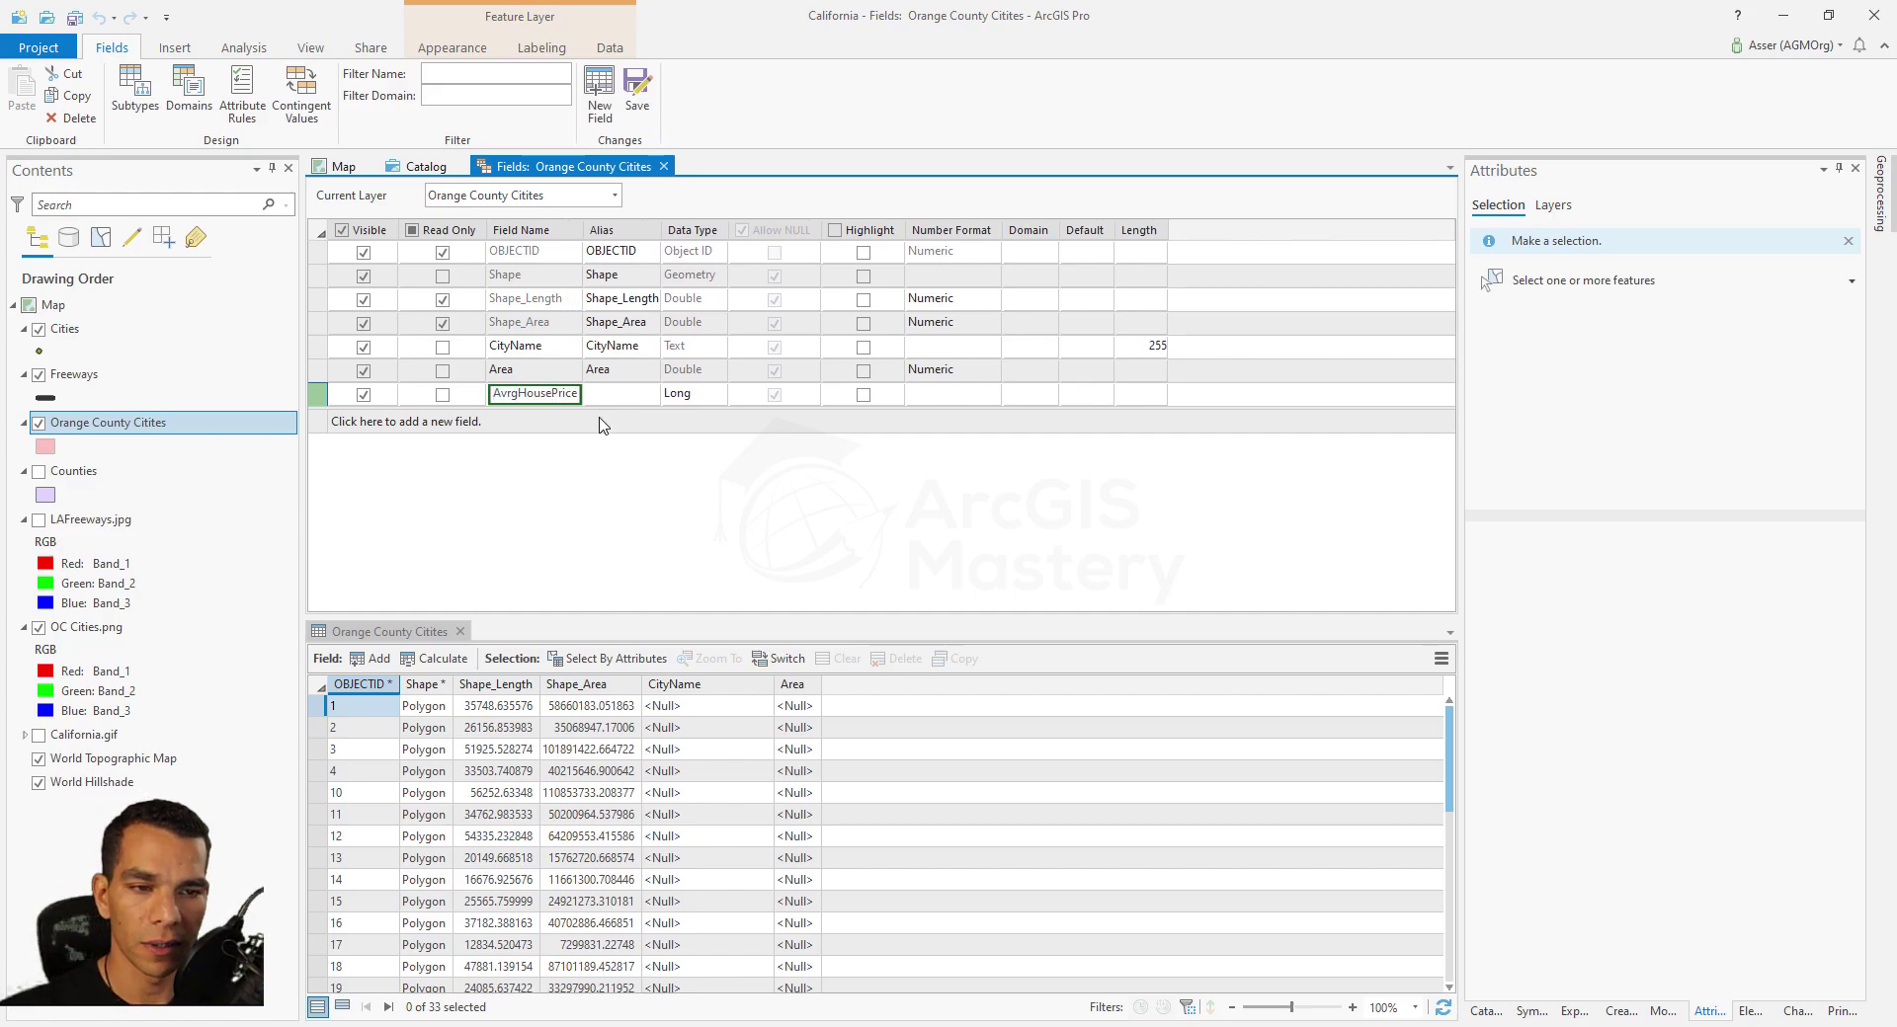
left_click(607, 397)
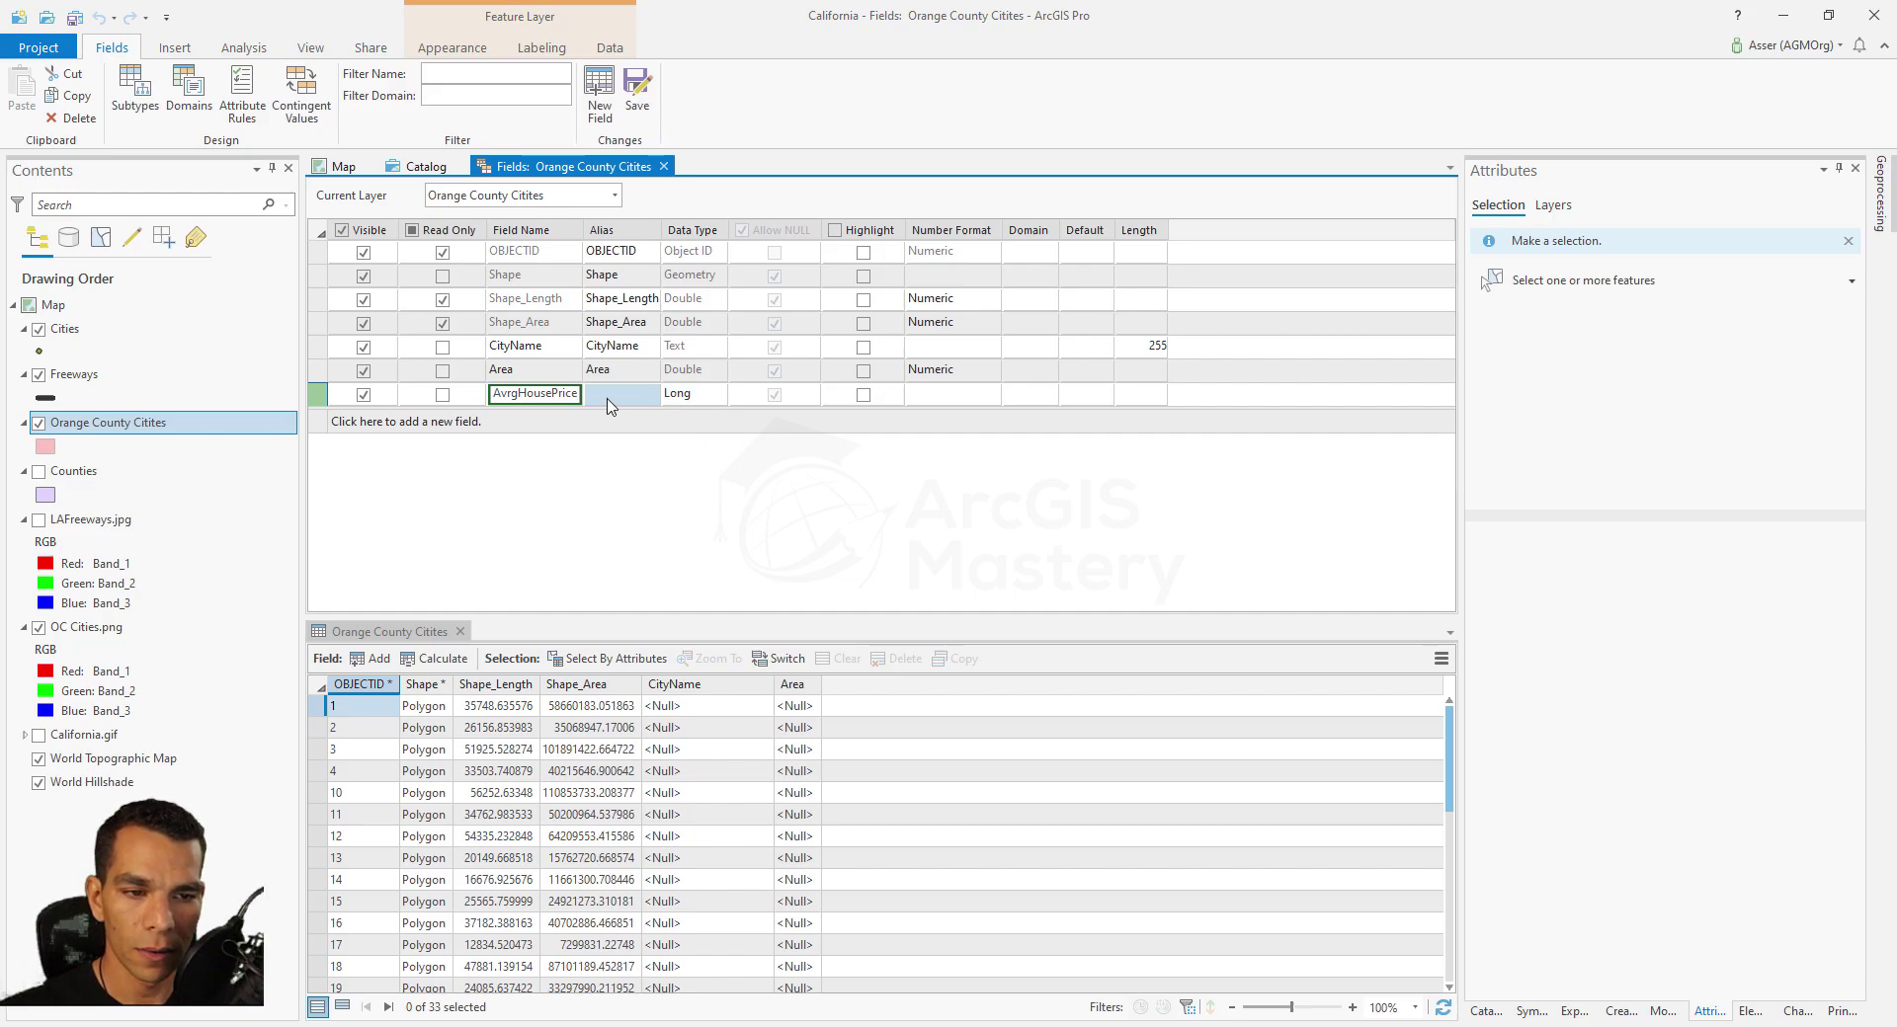
left_click(608, 397)
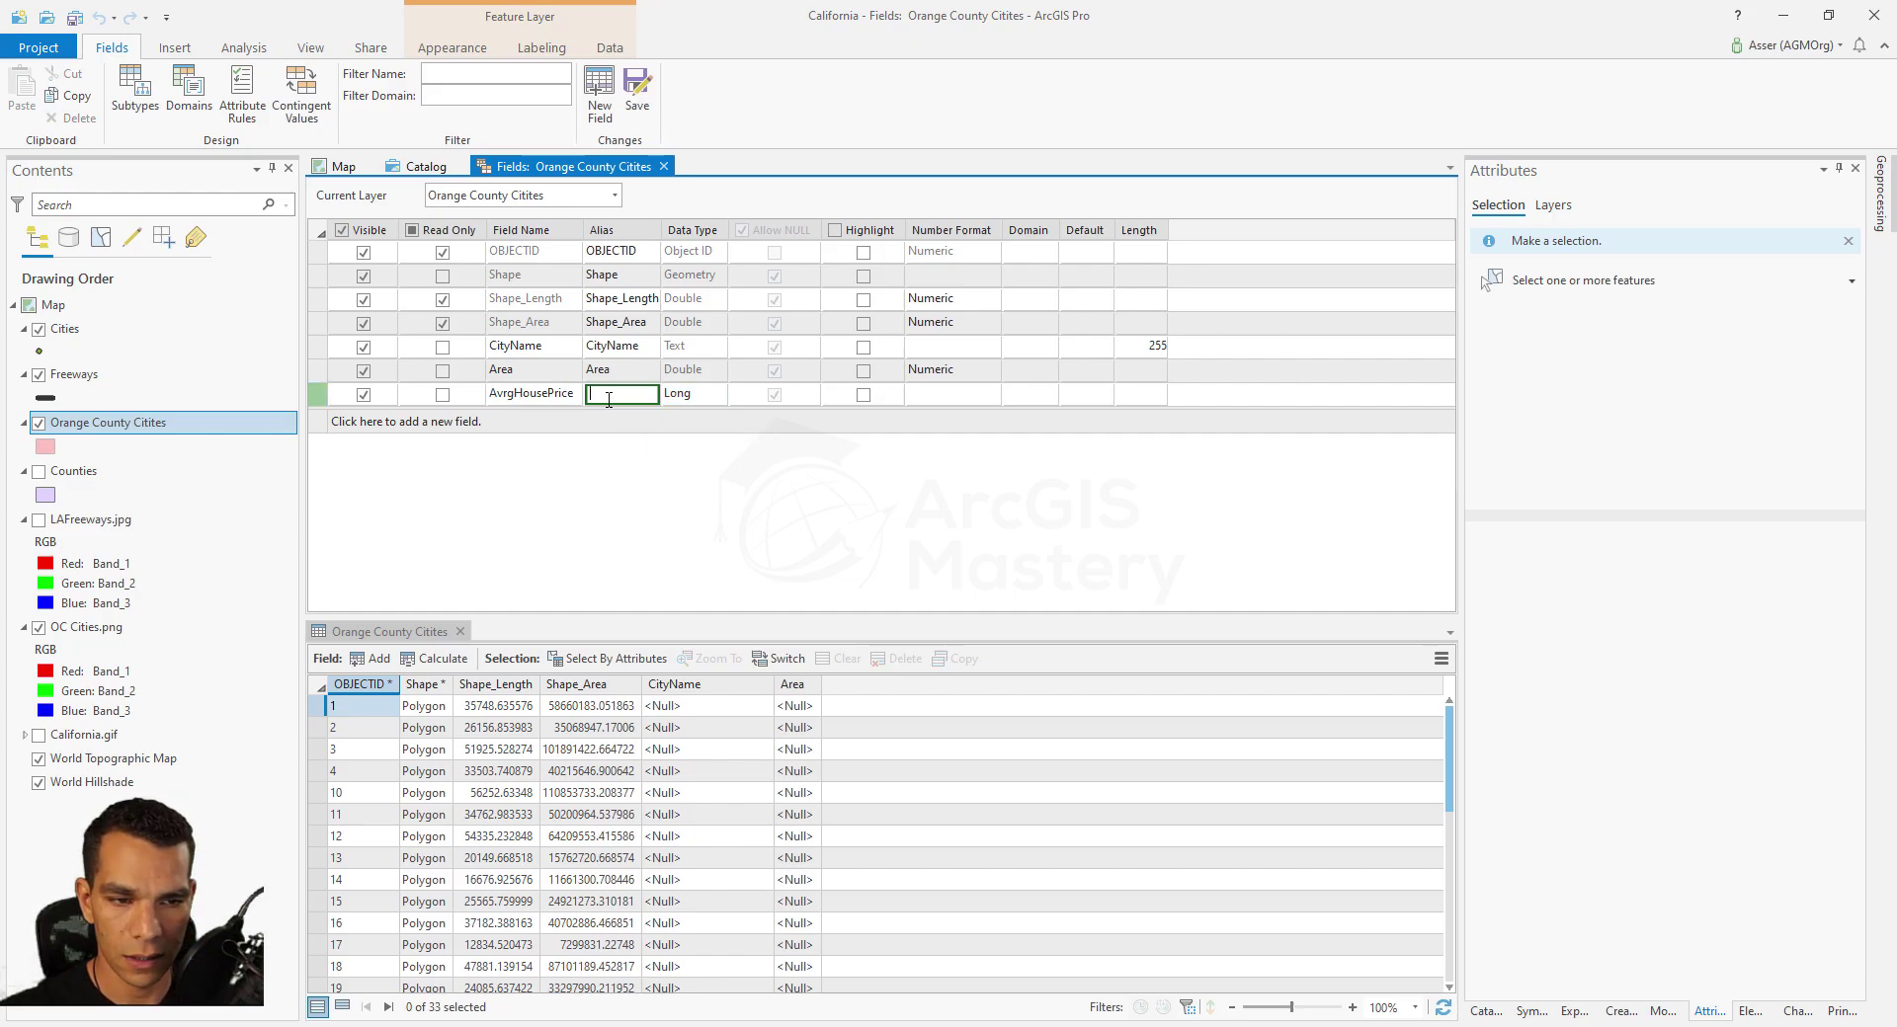
type("Average")
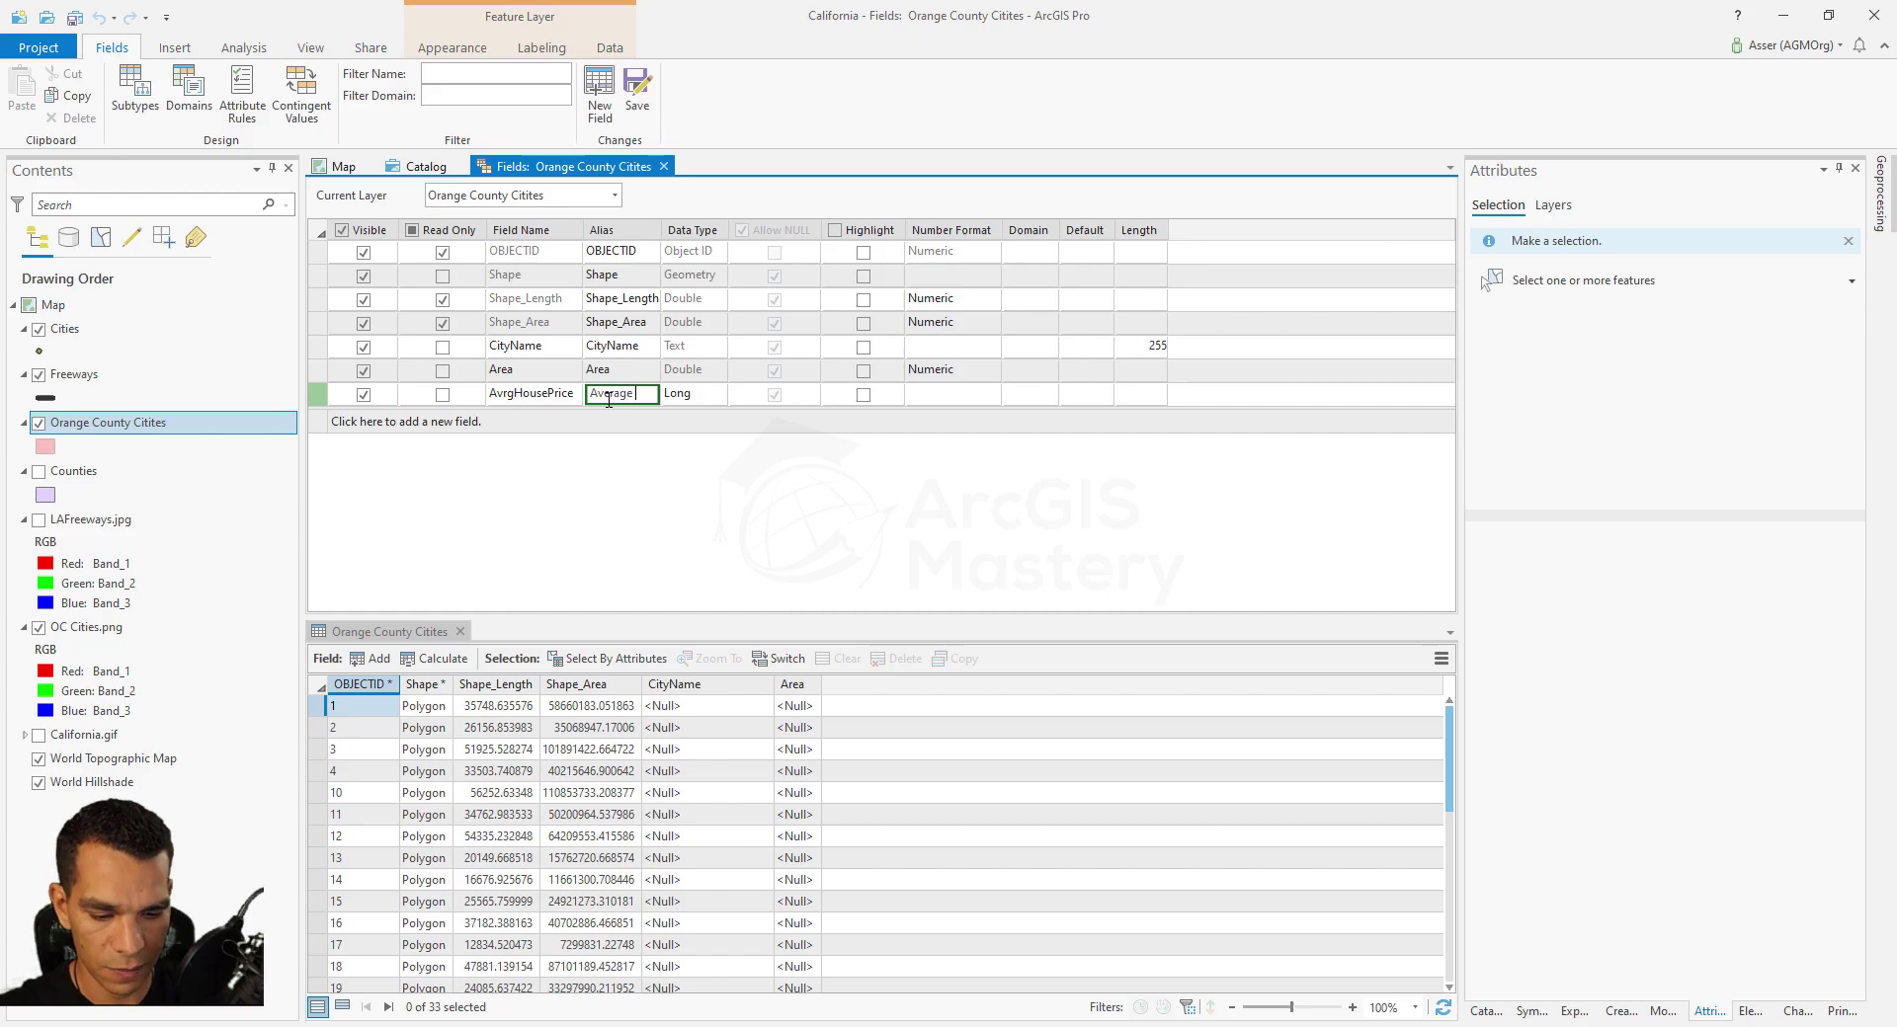
type(" House")
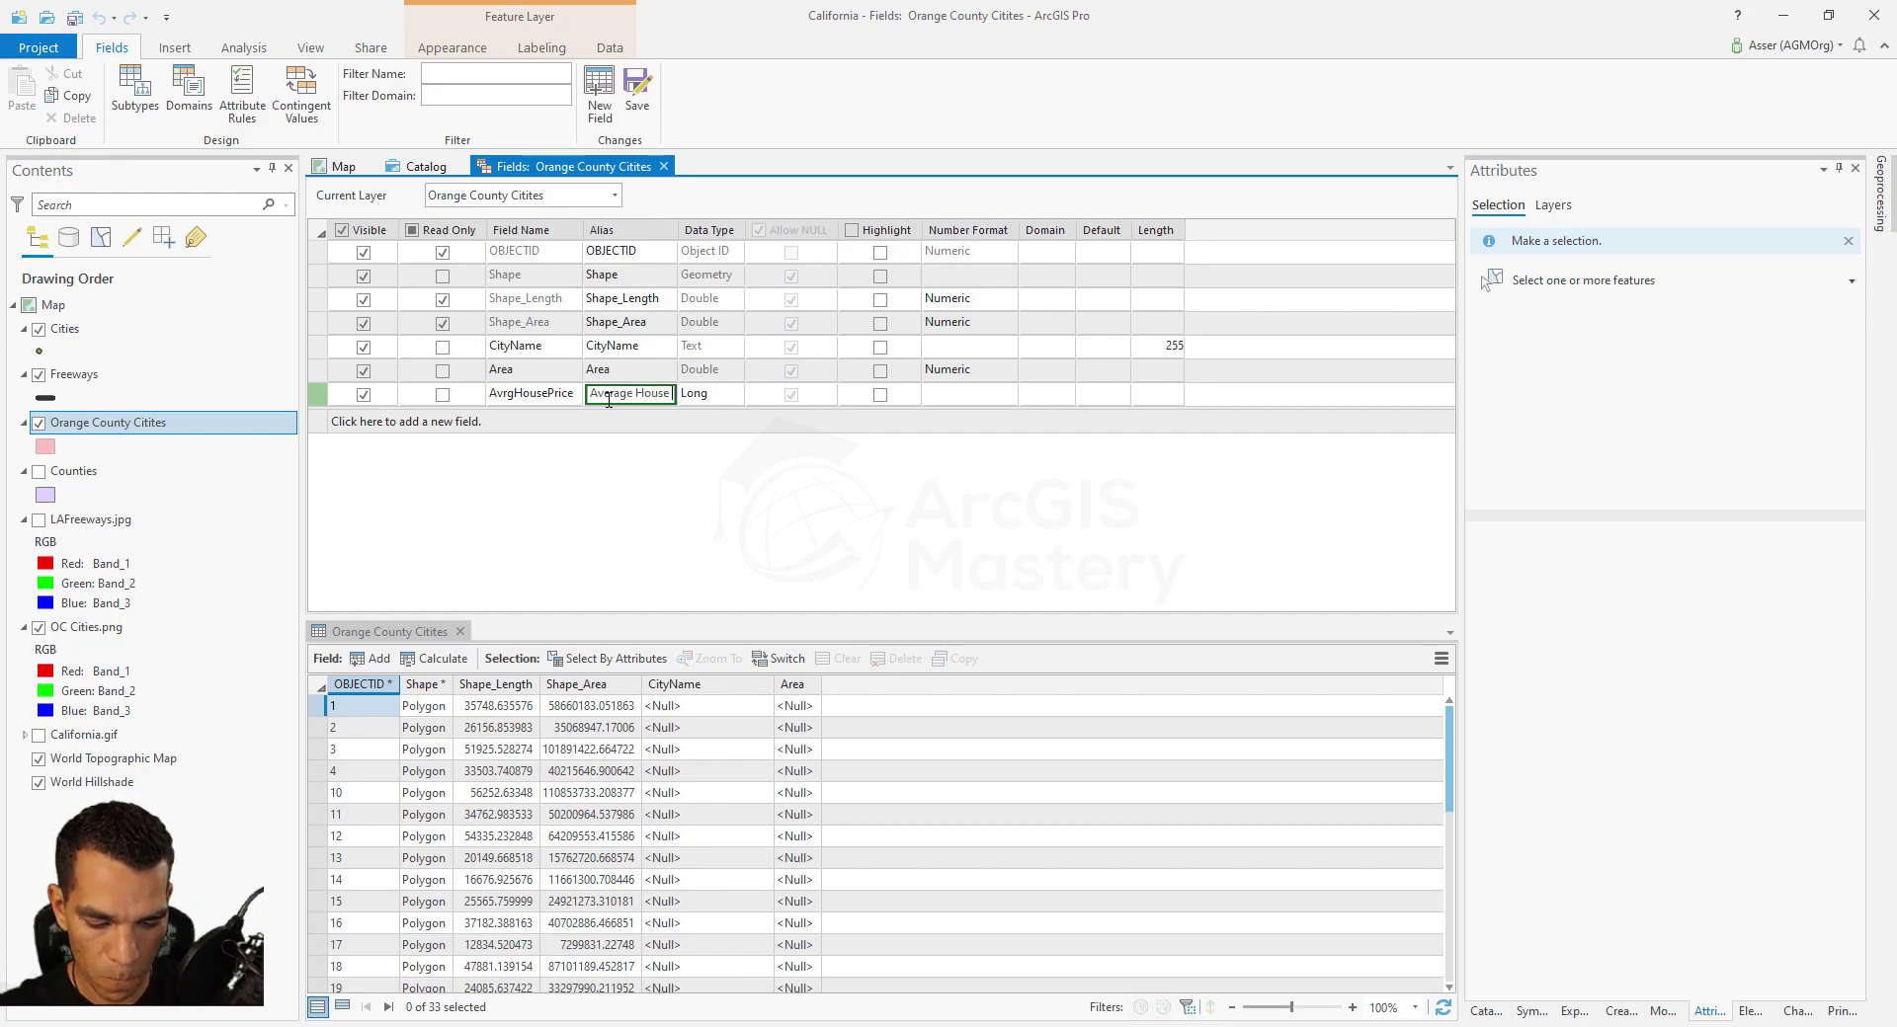
type(" Price")
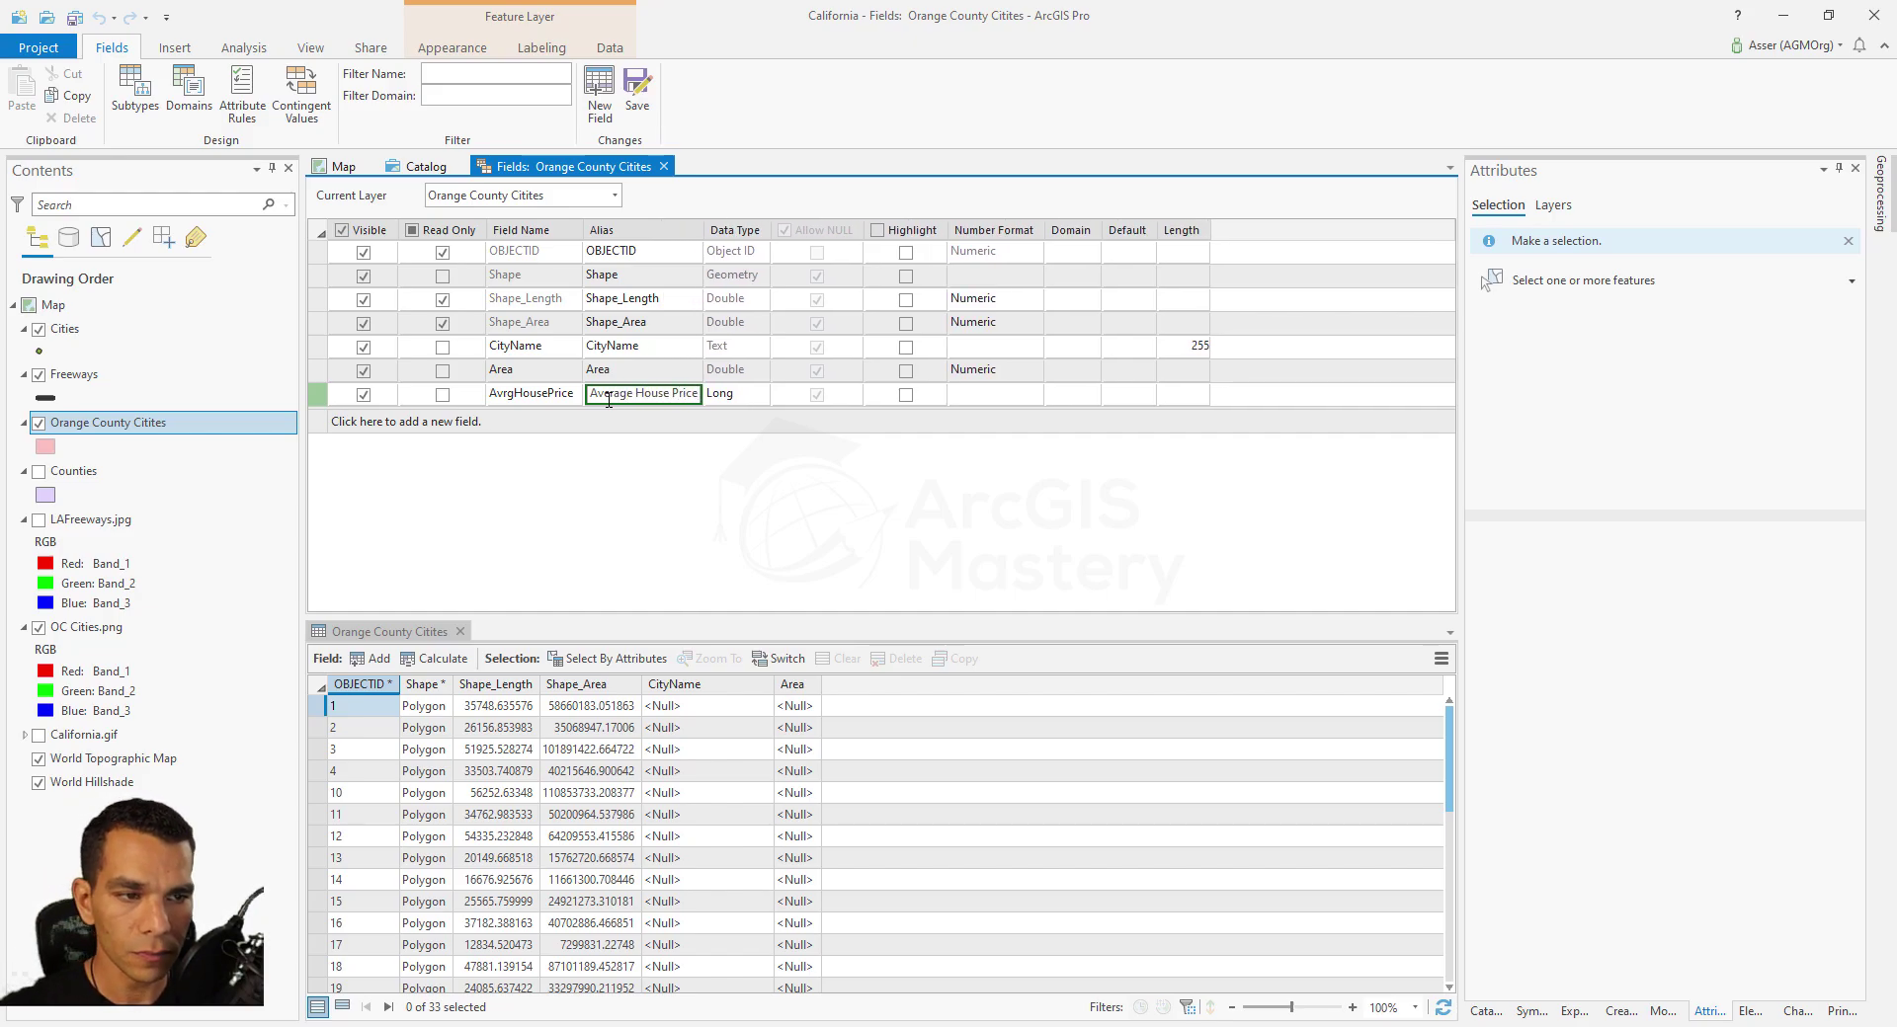
Step: Set the AvrgHousePrice field's number format to Numeric with 0 decimal places
left_click(997, 406)
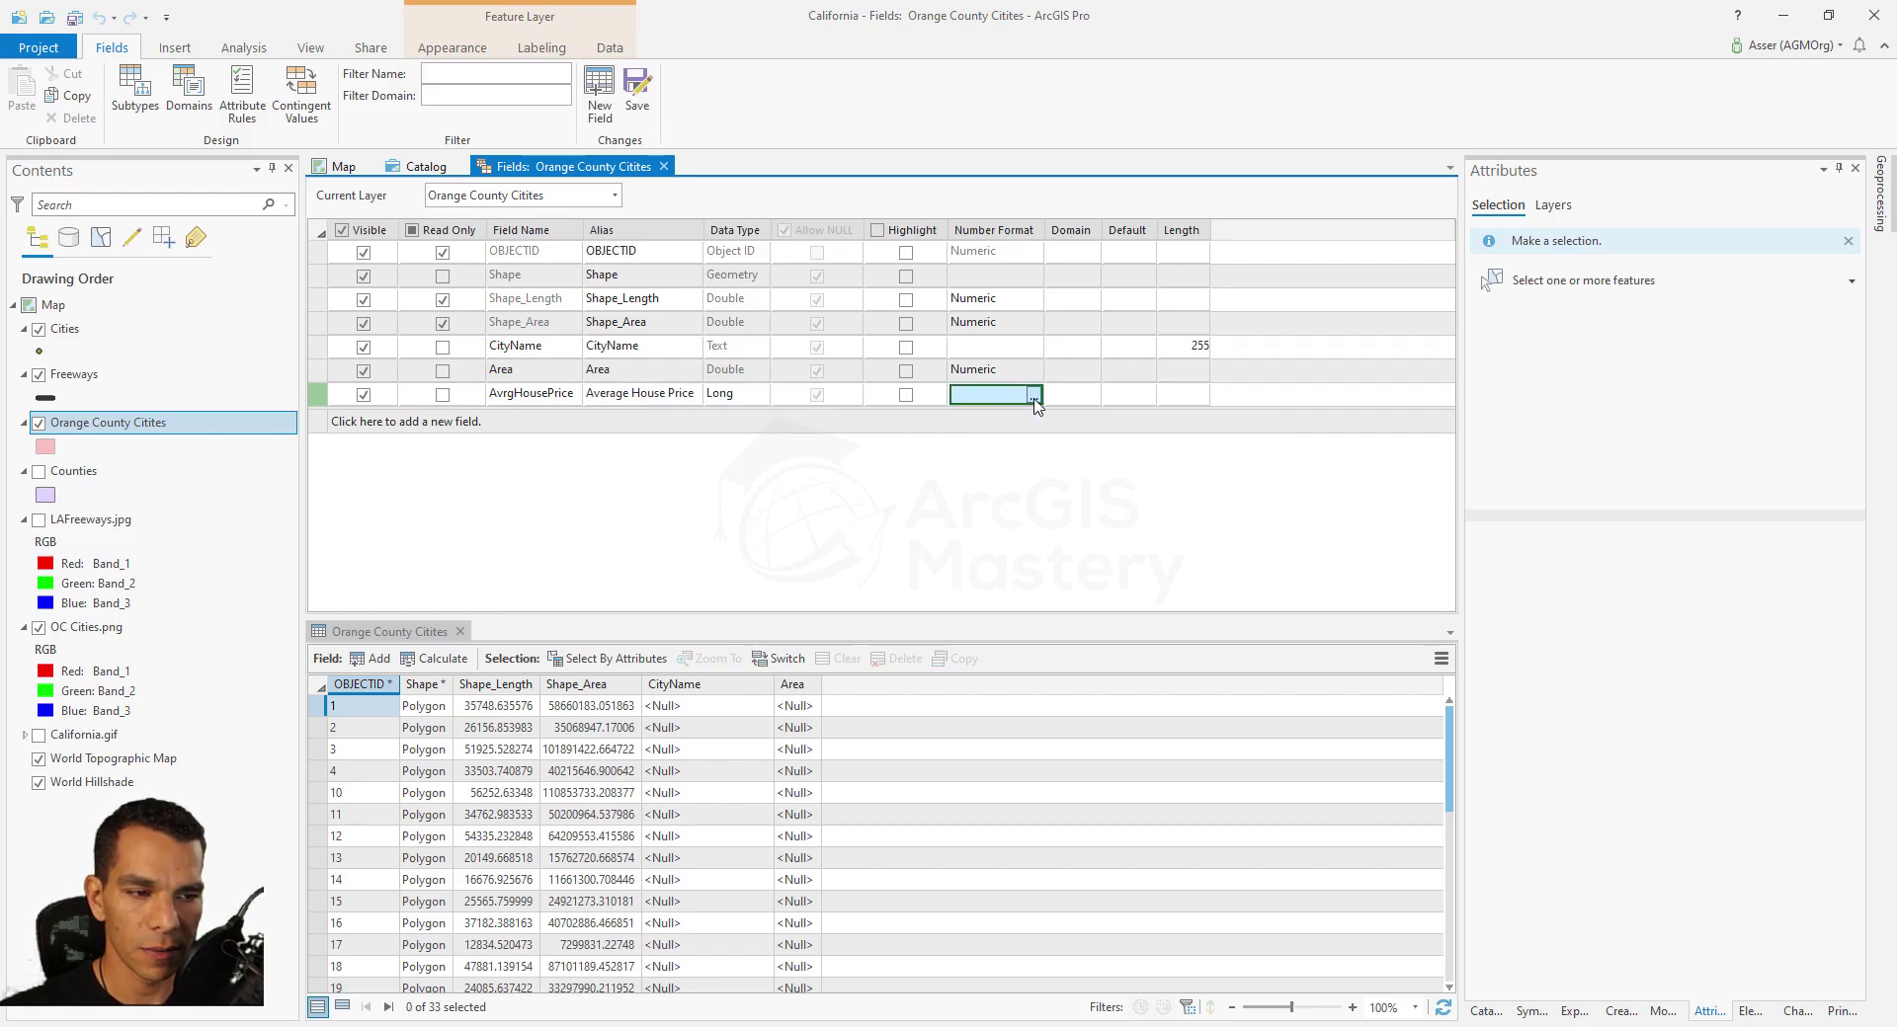
left_click(1033, 396)
left_click(1008, 497)
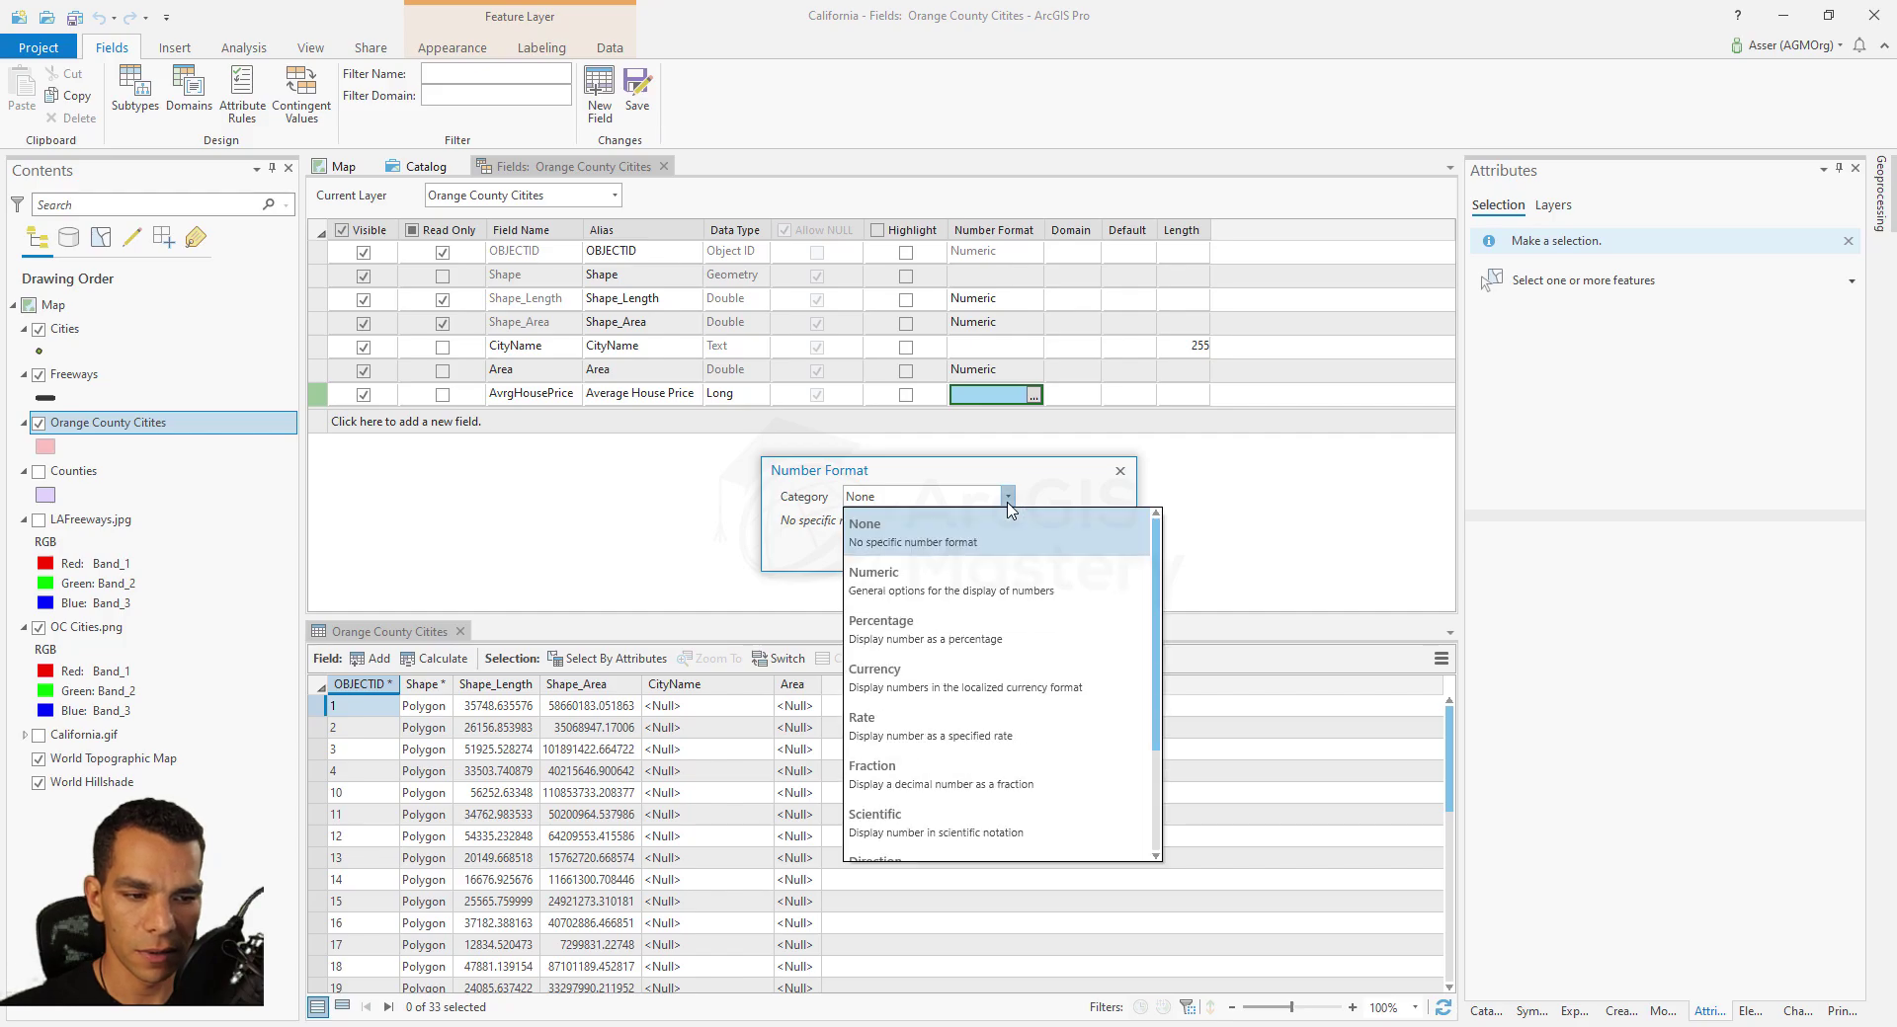
left_click(943, 581)
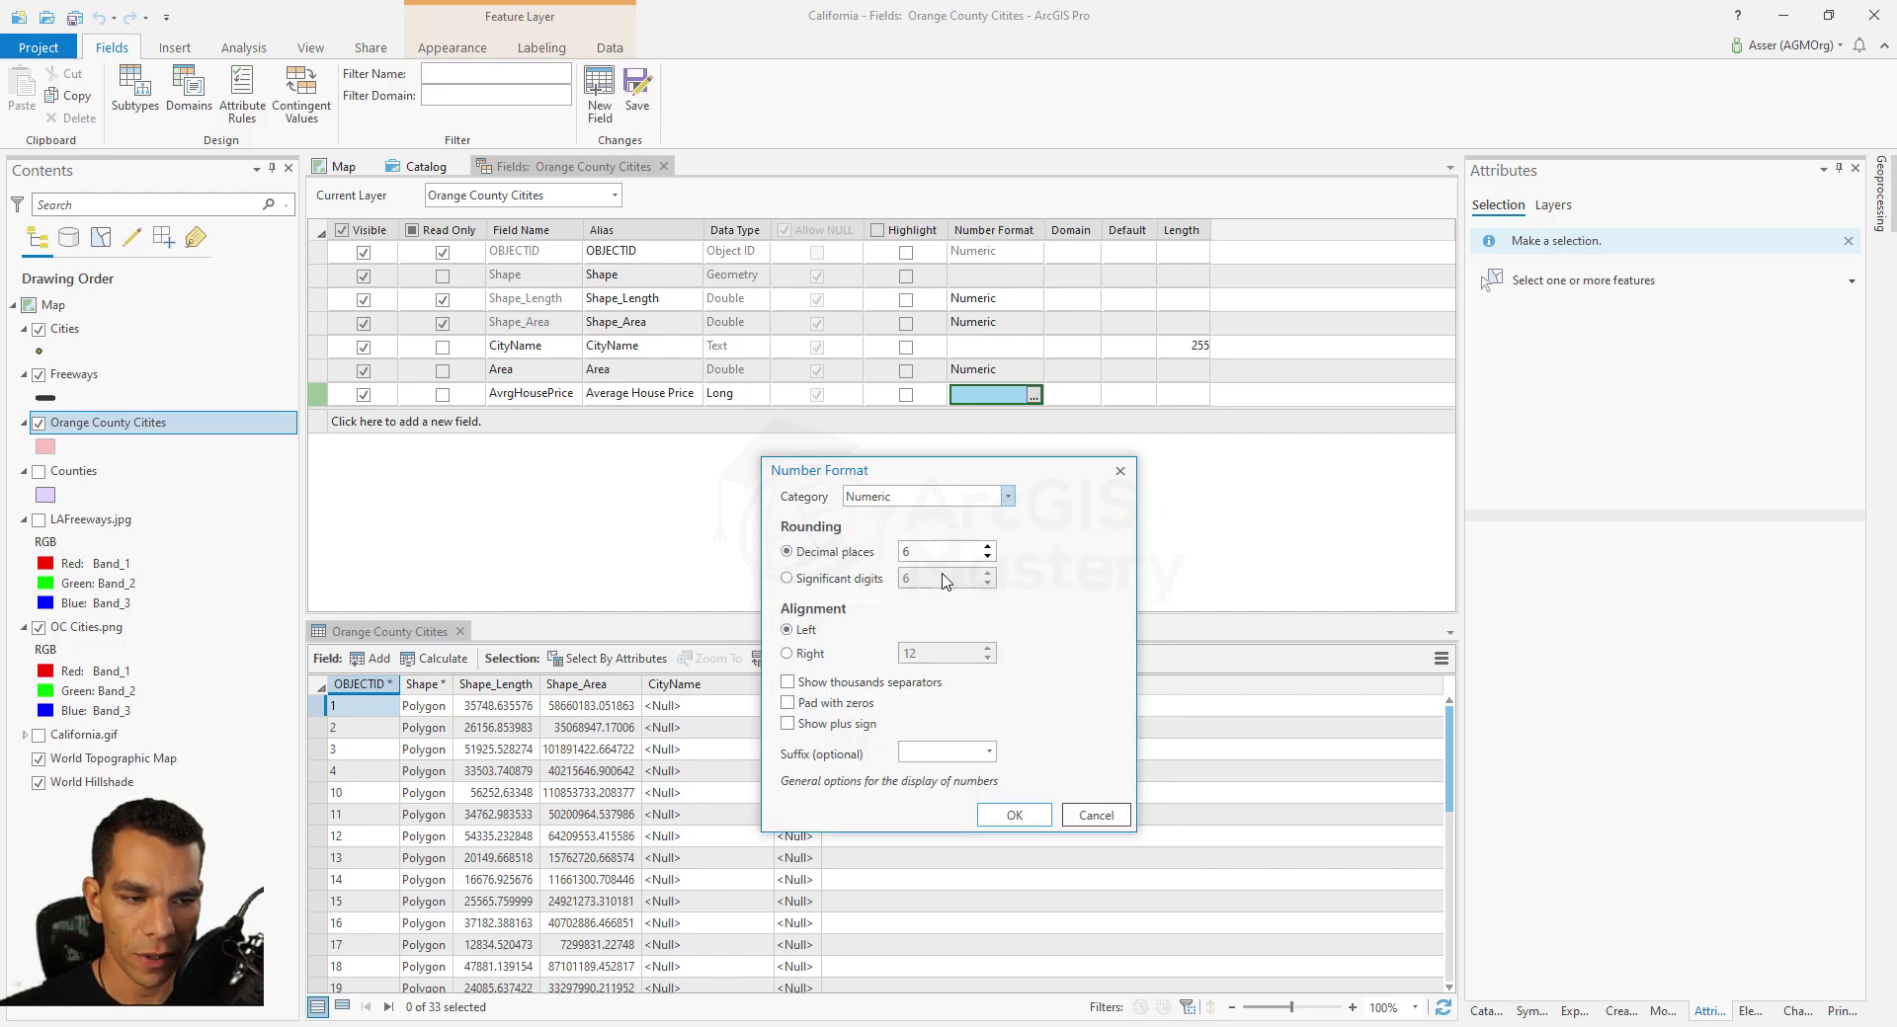
left_click(986, 558)
left_click(986, 557)
left_click(986, 557)
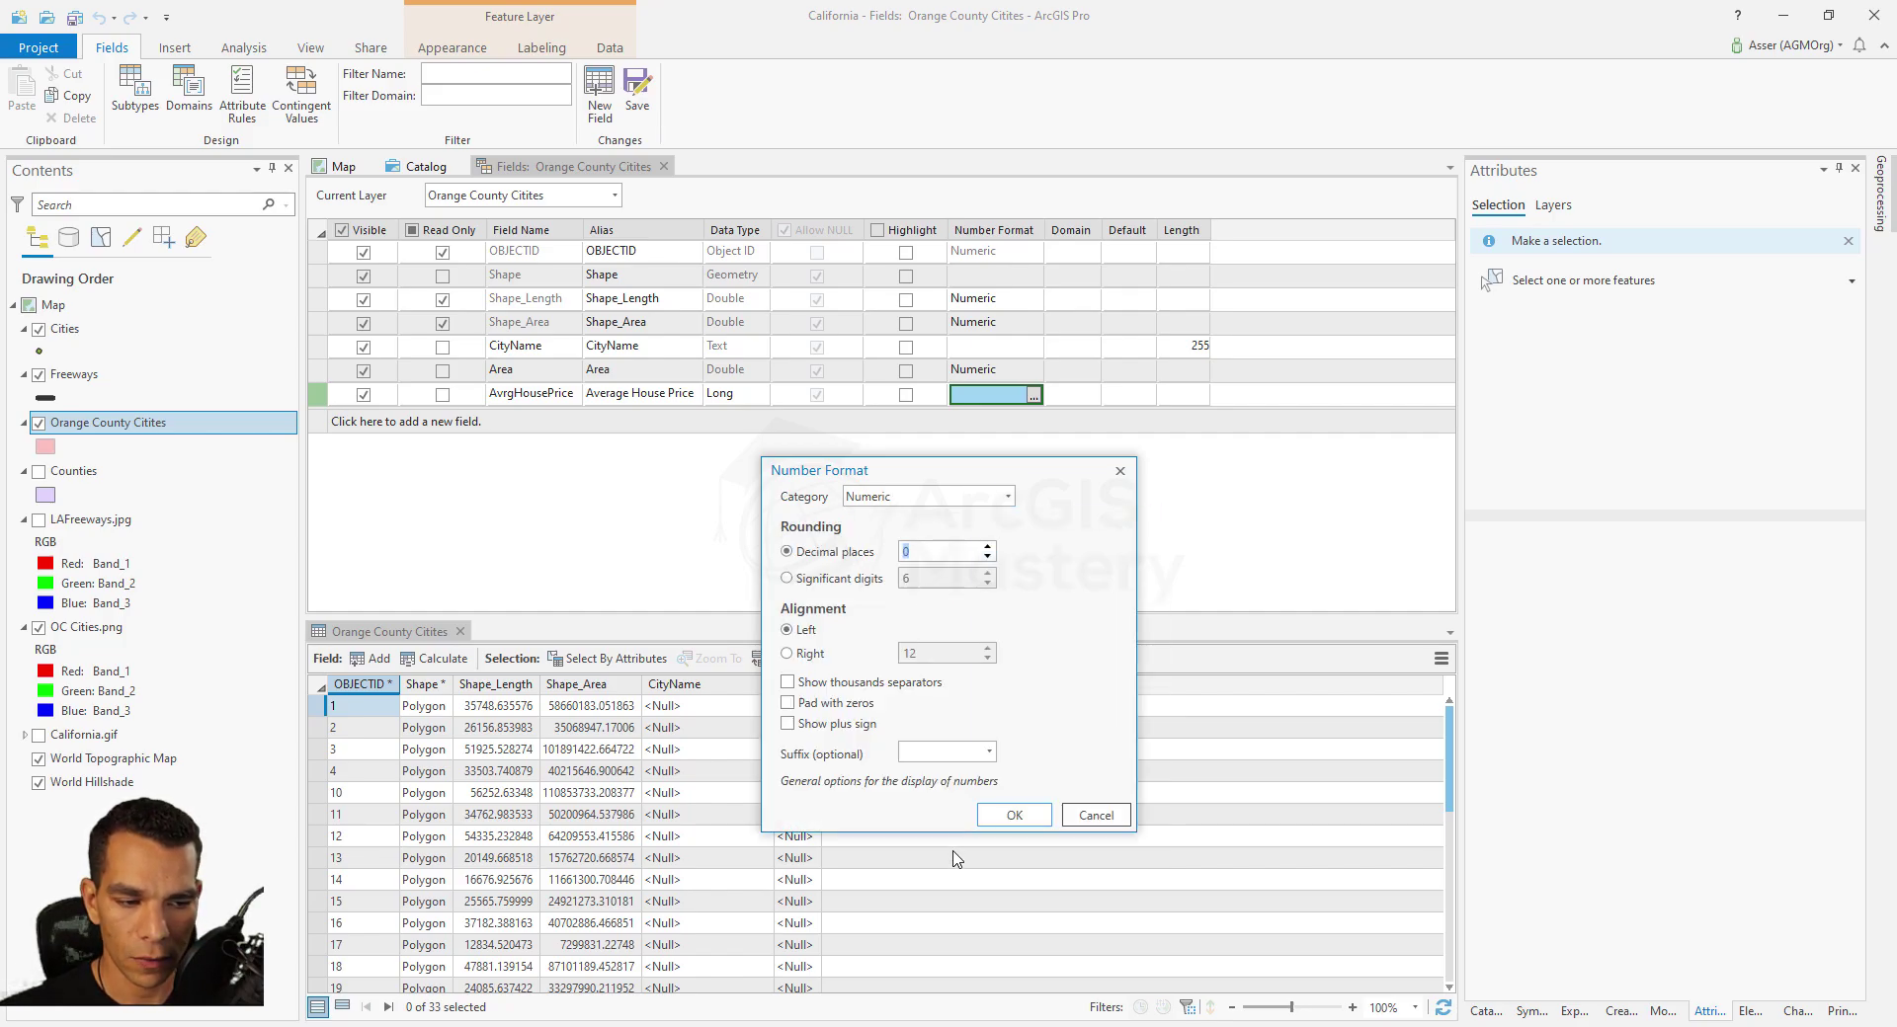
left_click(1012, 815)
Step: Set the AvrgHousePrice field's number format to Currency and close the Fields view with all changes saved
left_click(1032, 395)
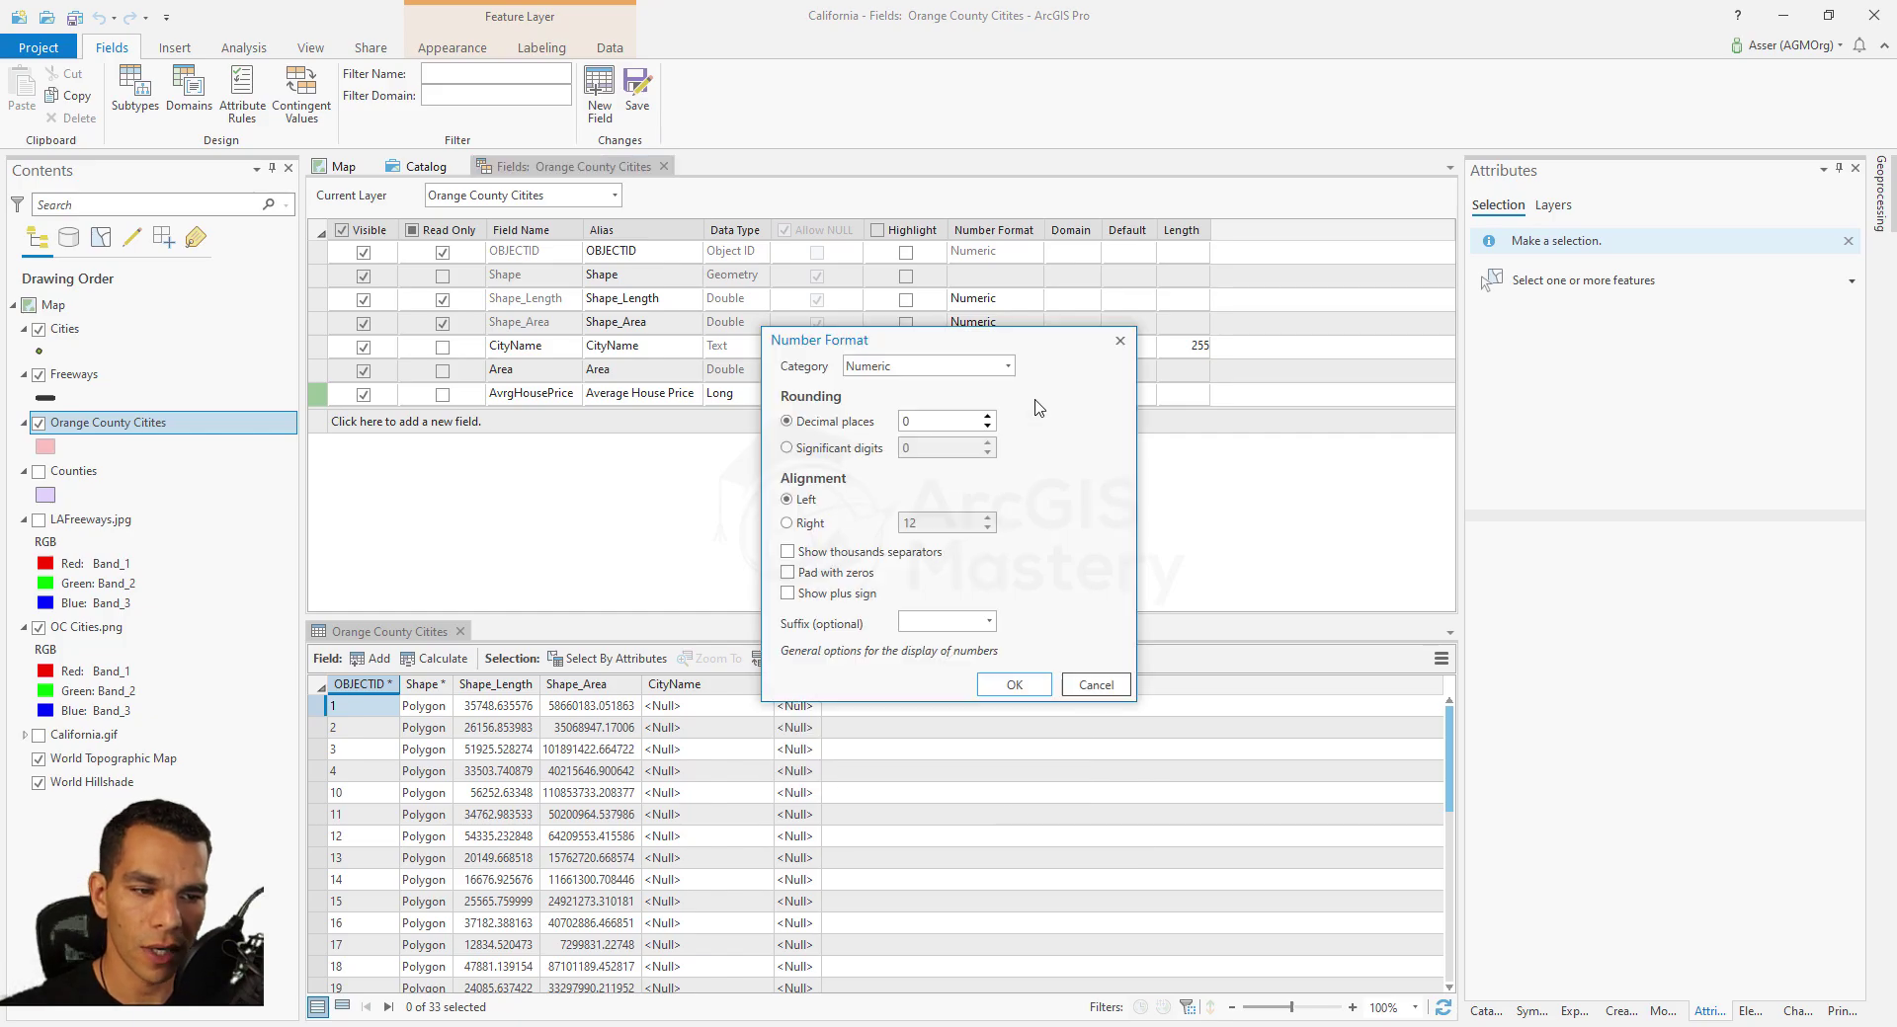
left_click(1007, 368)
scroll(1026, 430, "down", 2)
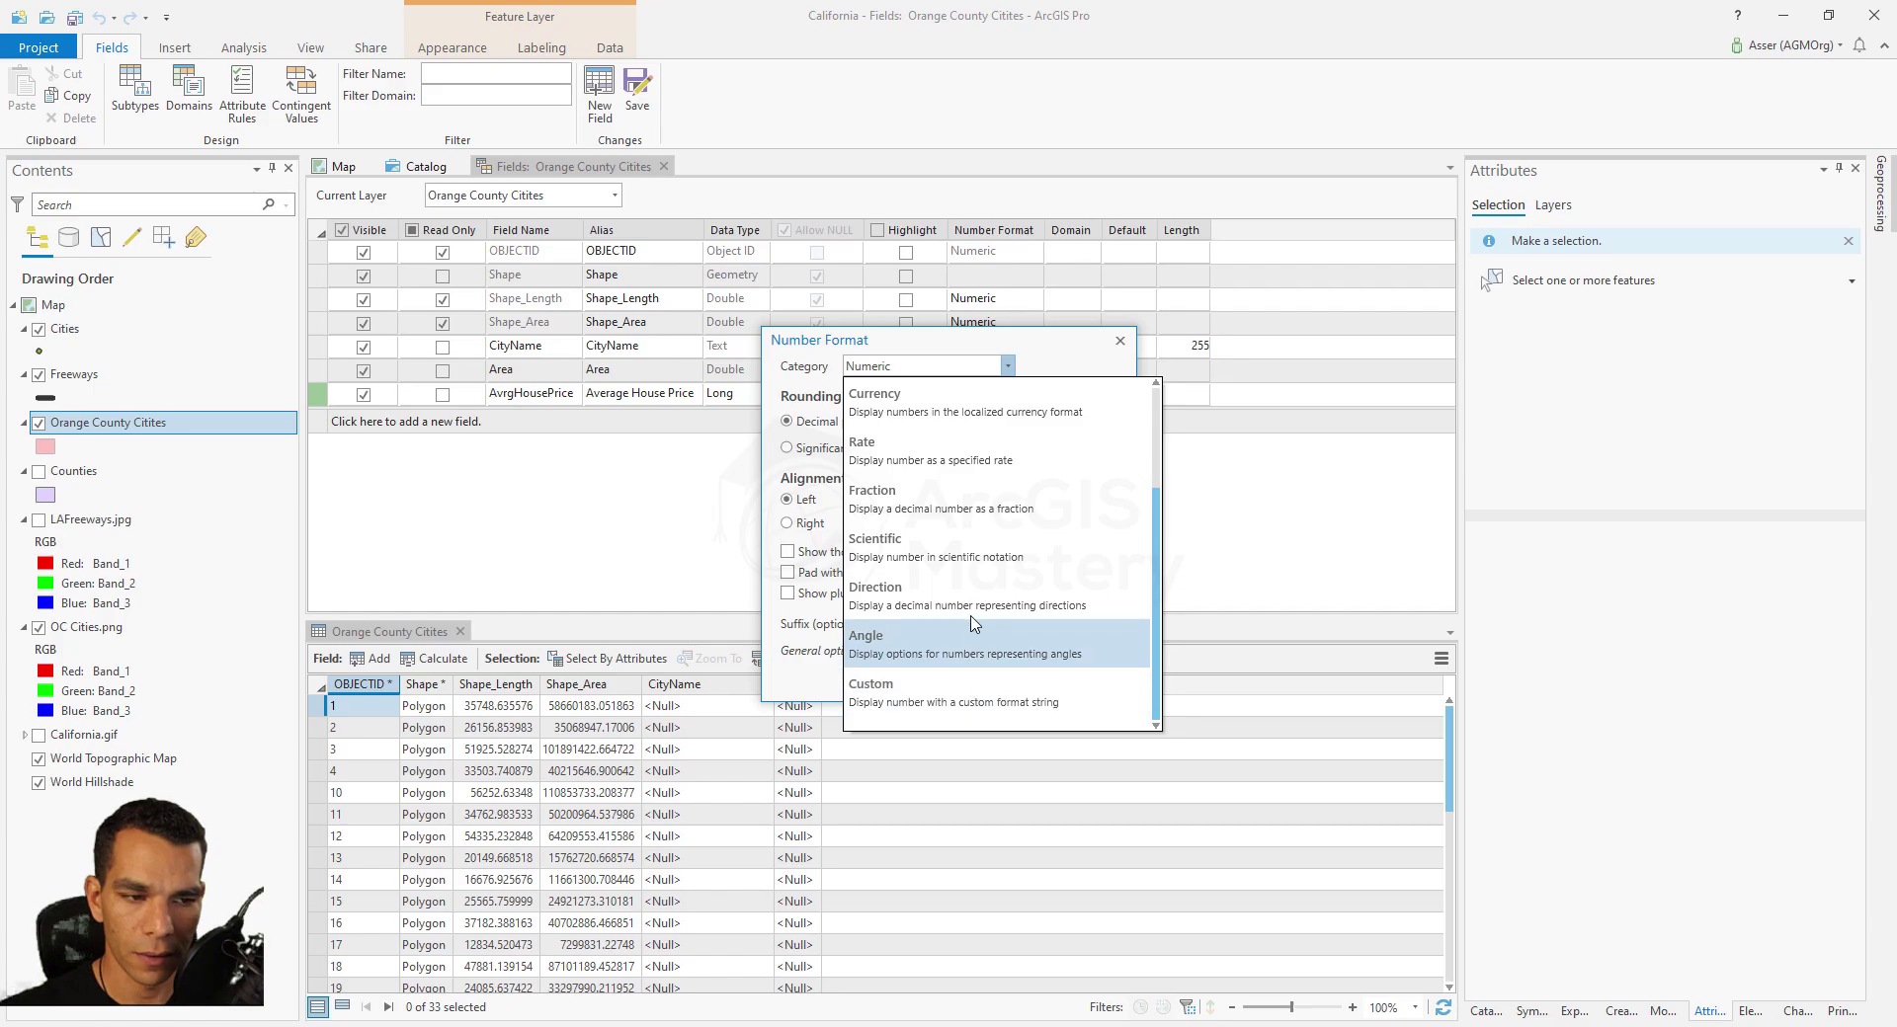
left_click(928, 403)
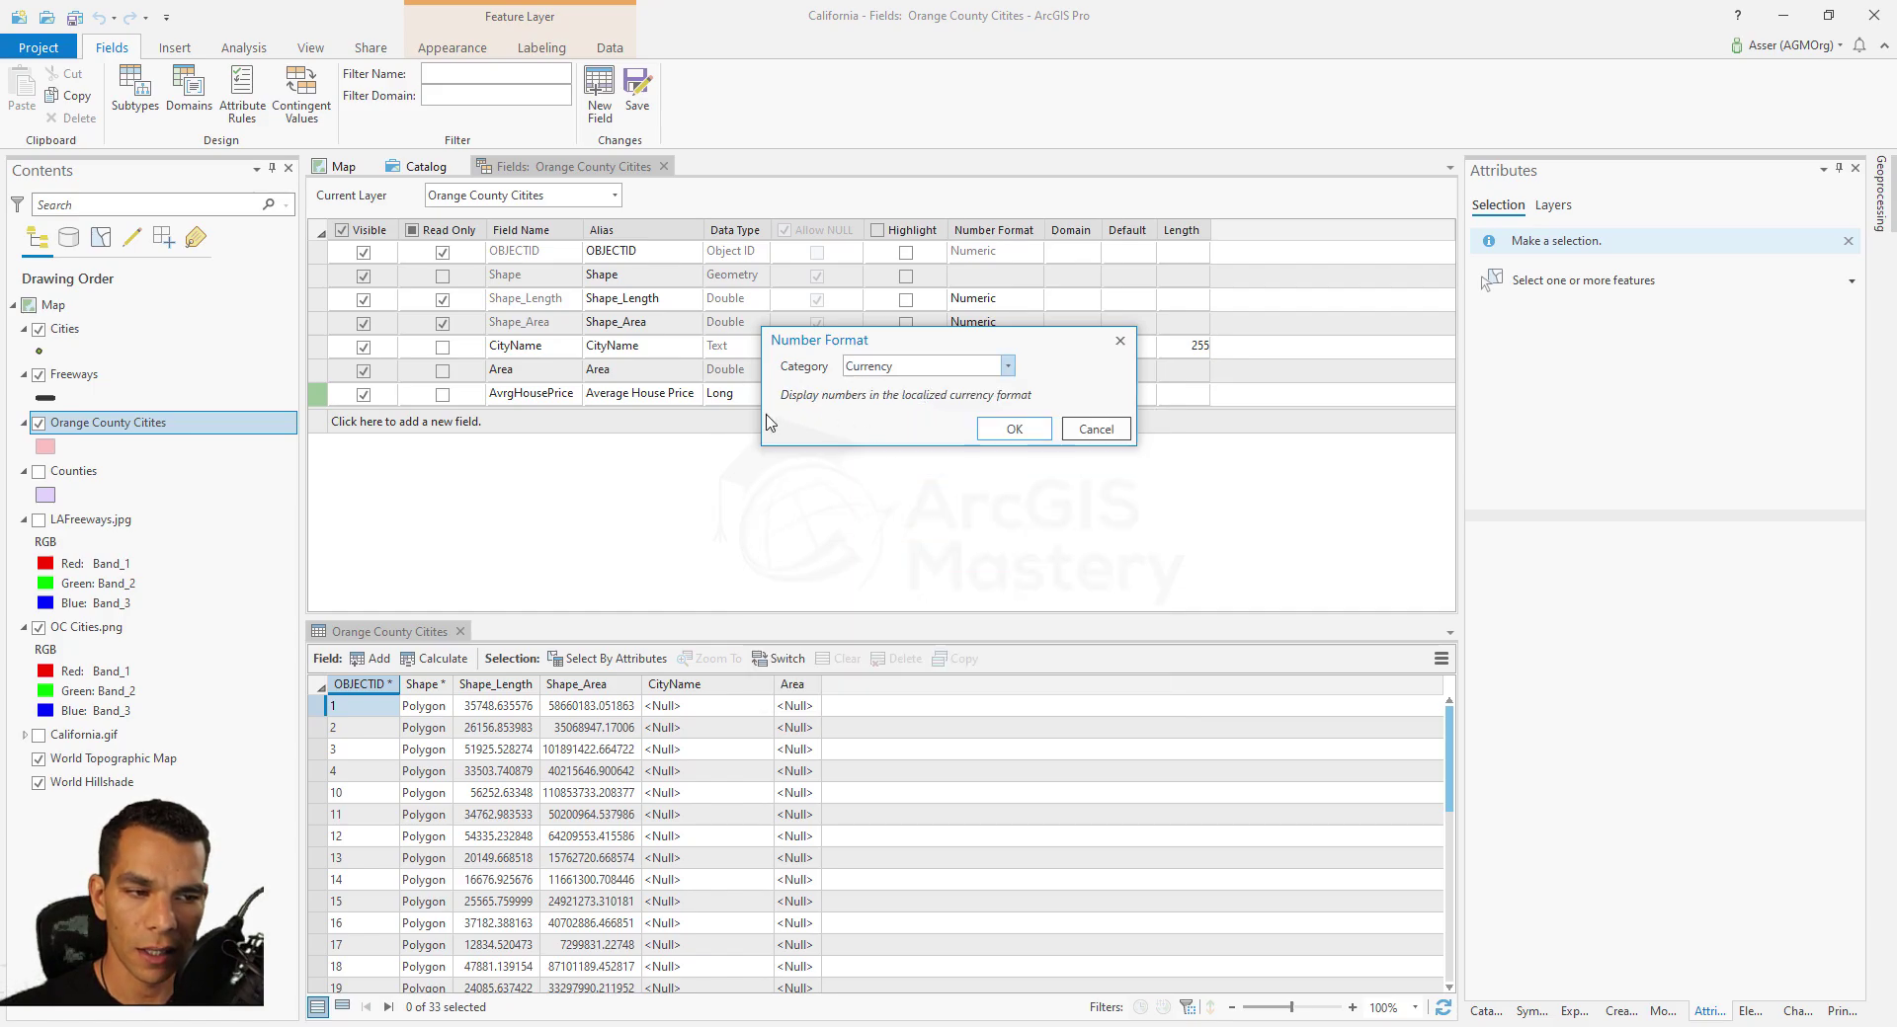
left_click(1011, 430)
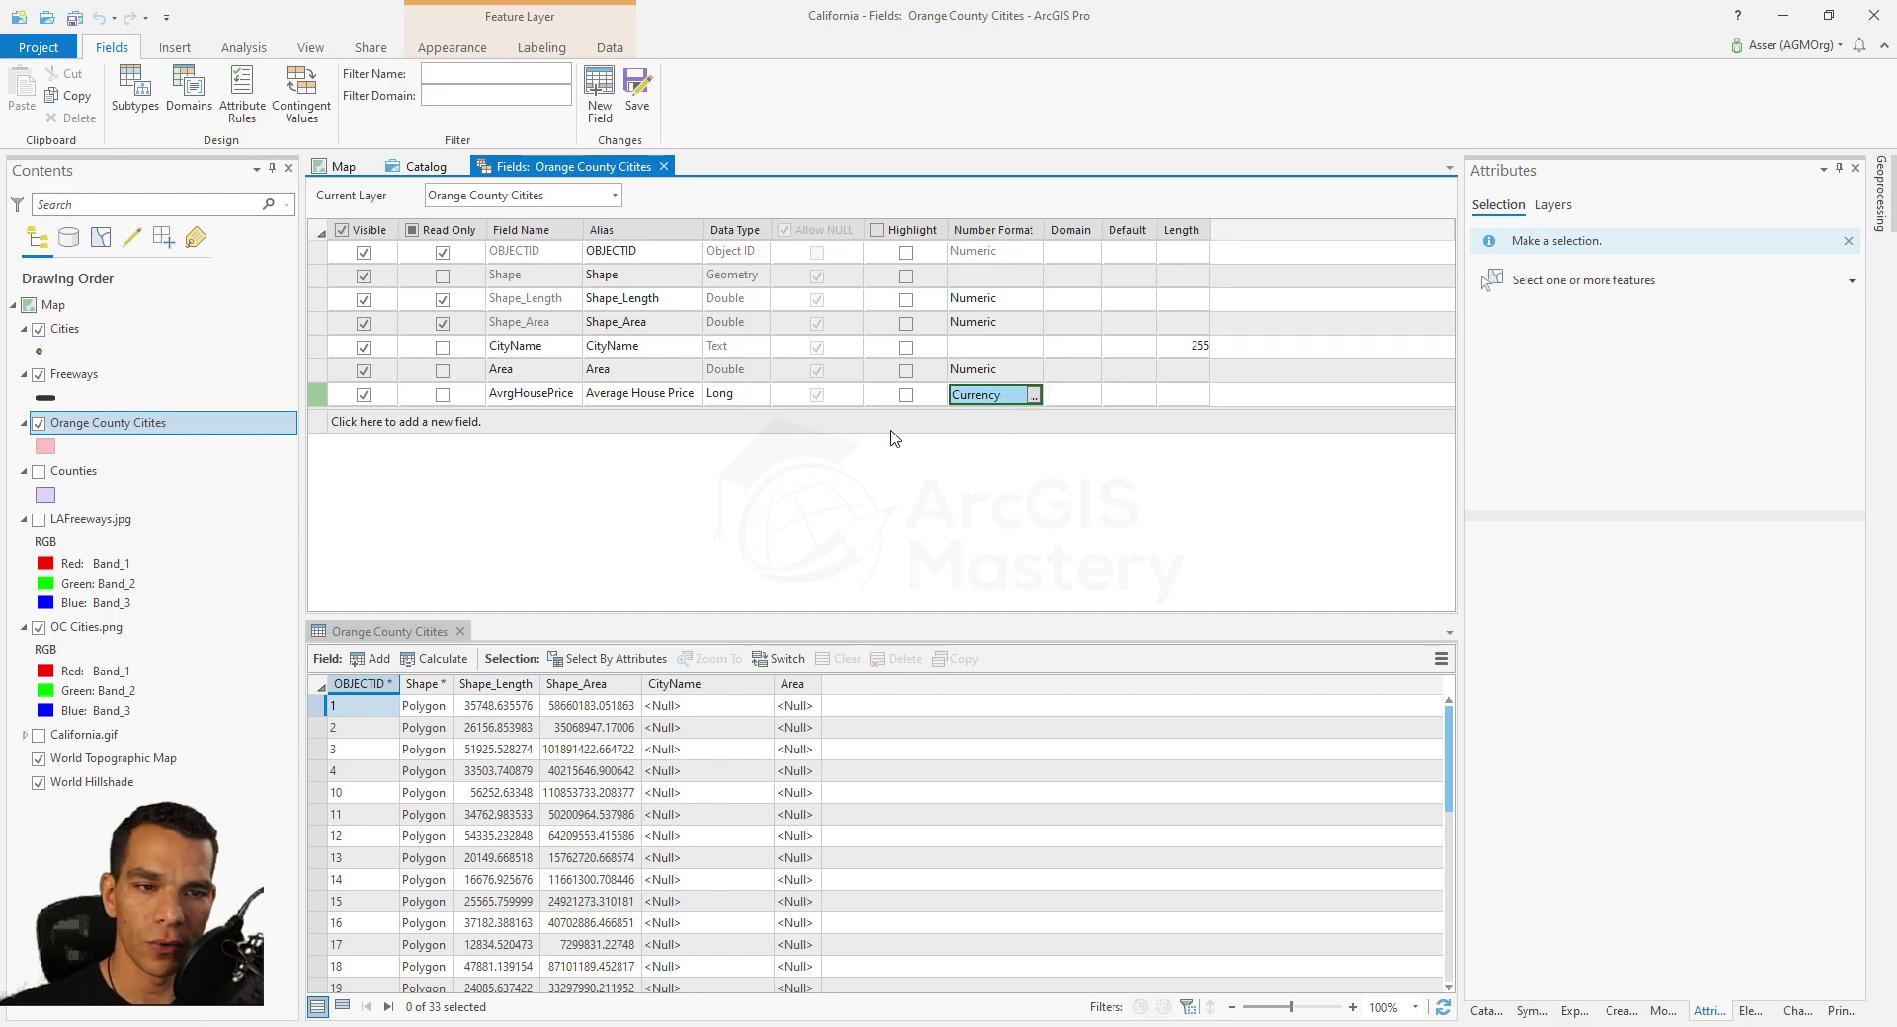
left_click(664, 166)
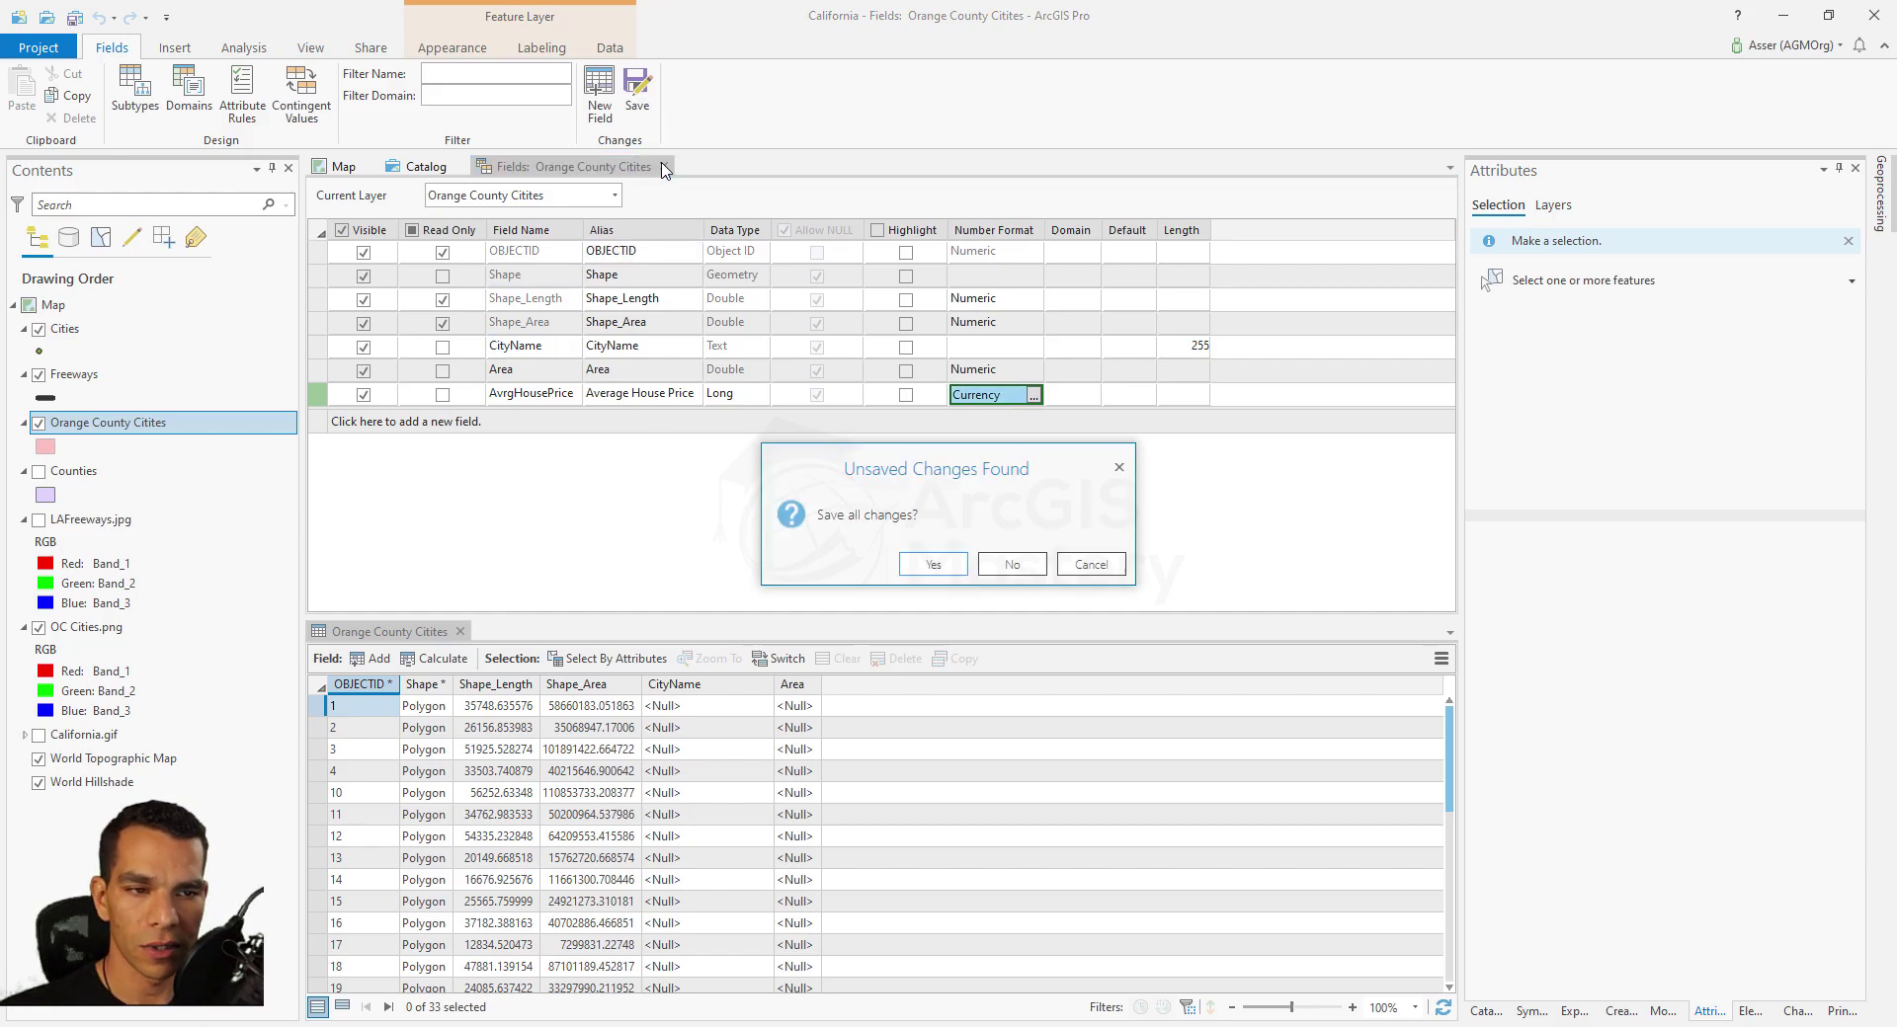
left_click(931, 562)
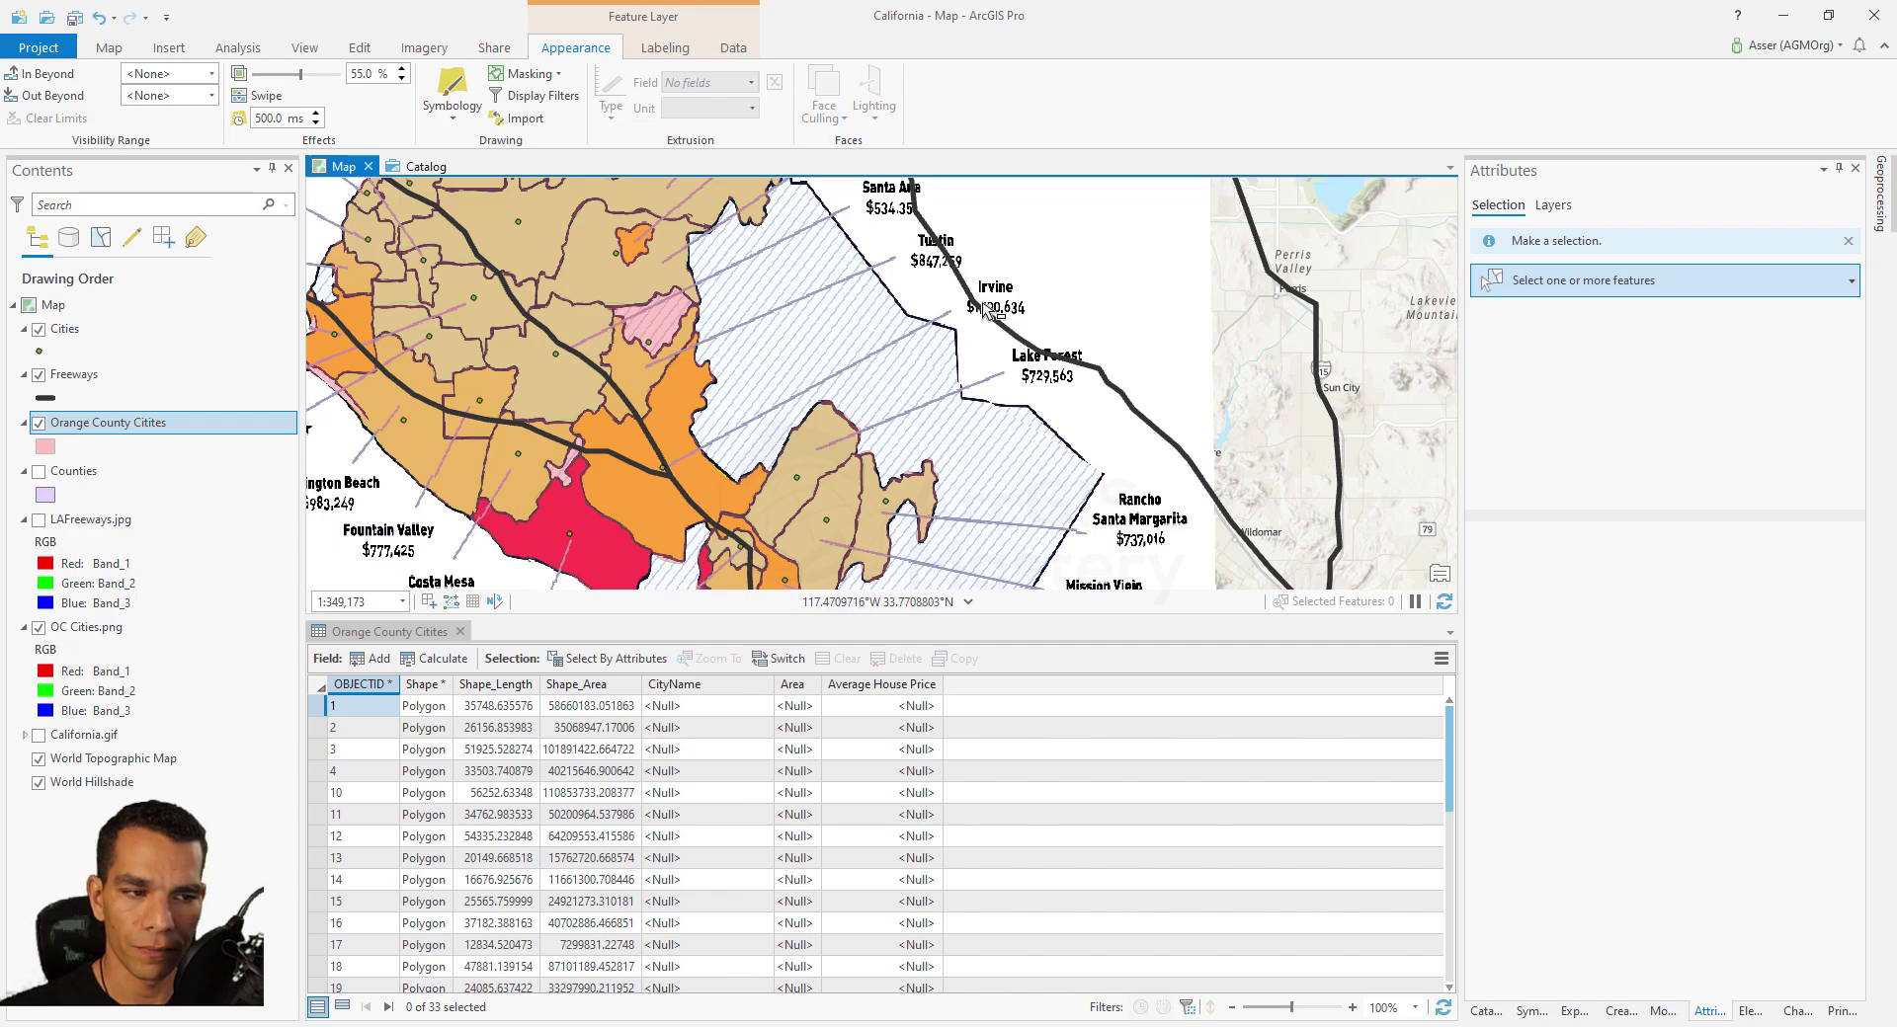
Step: Hide the Freeways and Cities layers so only the Orange County city polygons cover the reference image
left_click(39, 373)
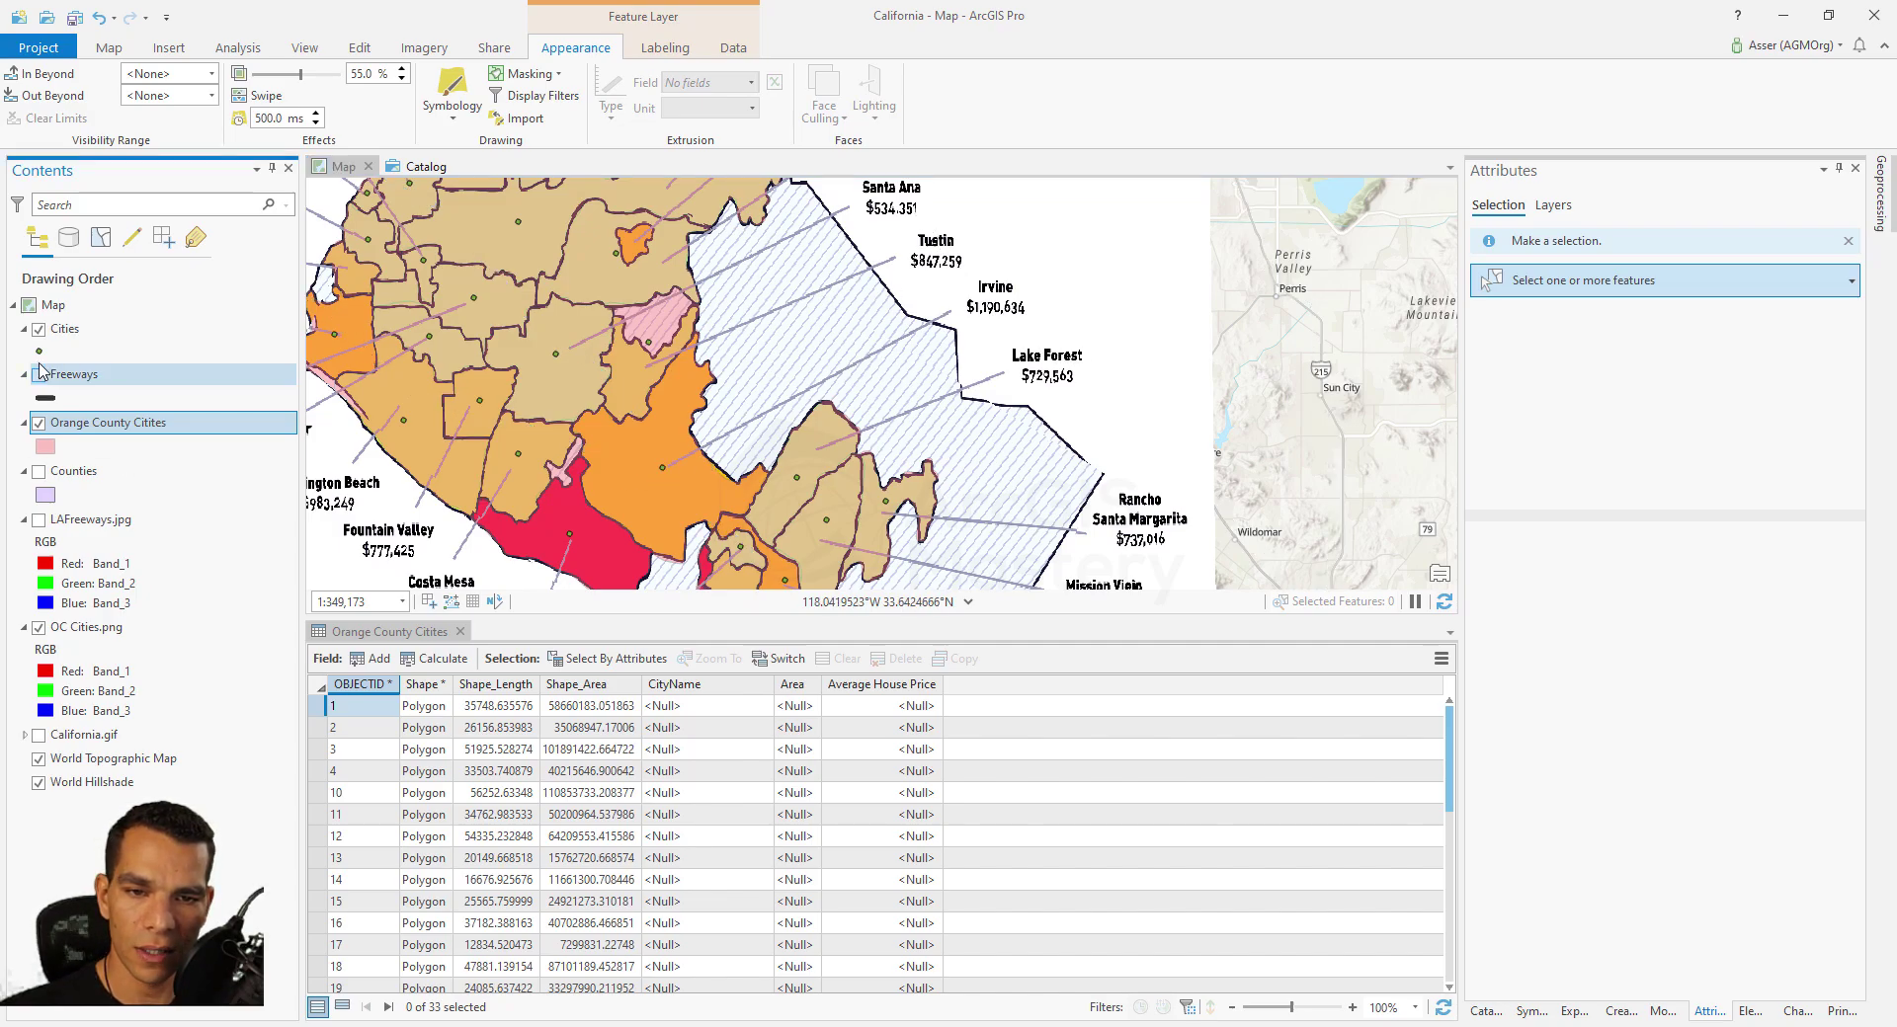
left_click(38, 329)
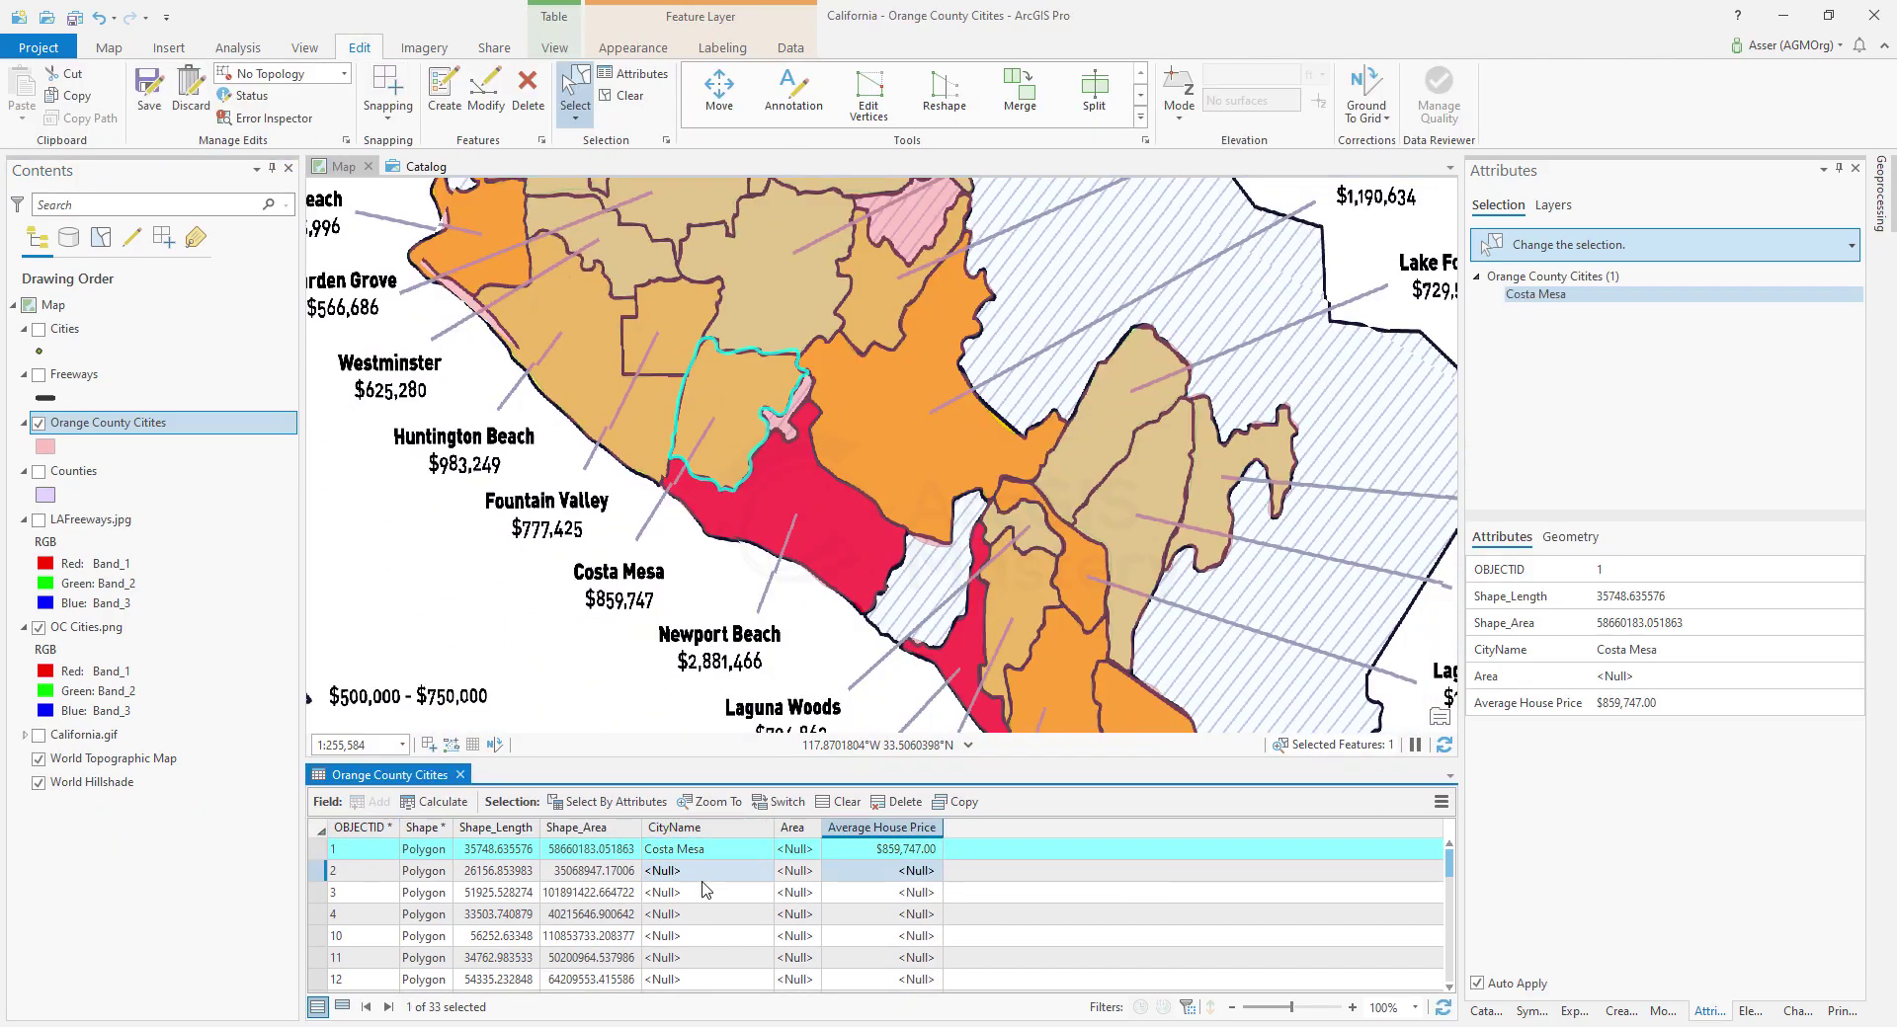
Step: Fill in CityName and Average House Price from the reference image for Fountain Valley through Garden Grove, giving Garden Grove 566686
key("Return")
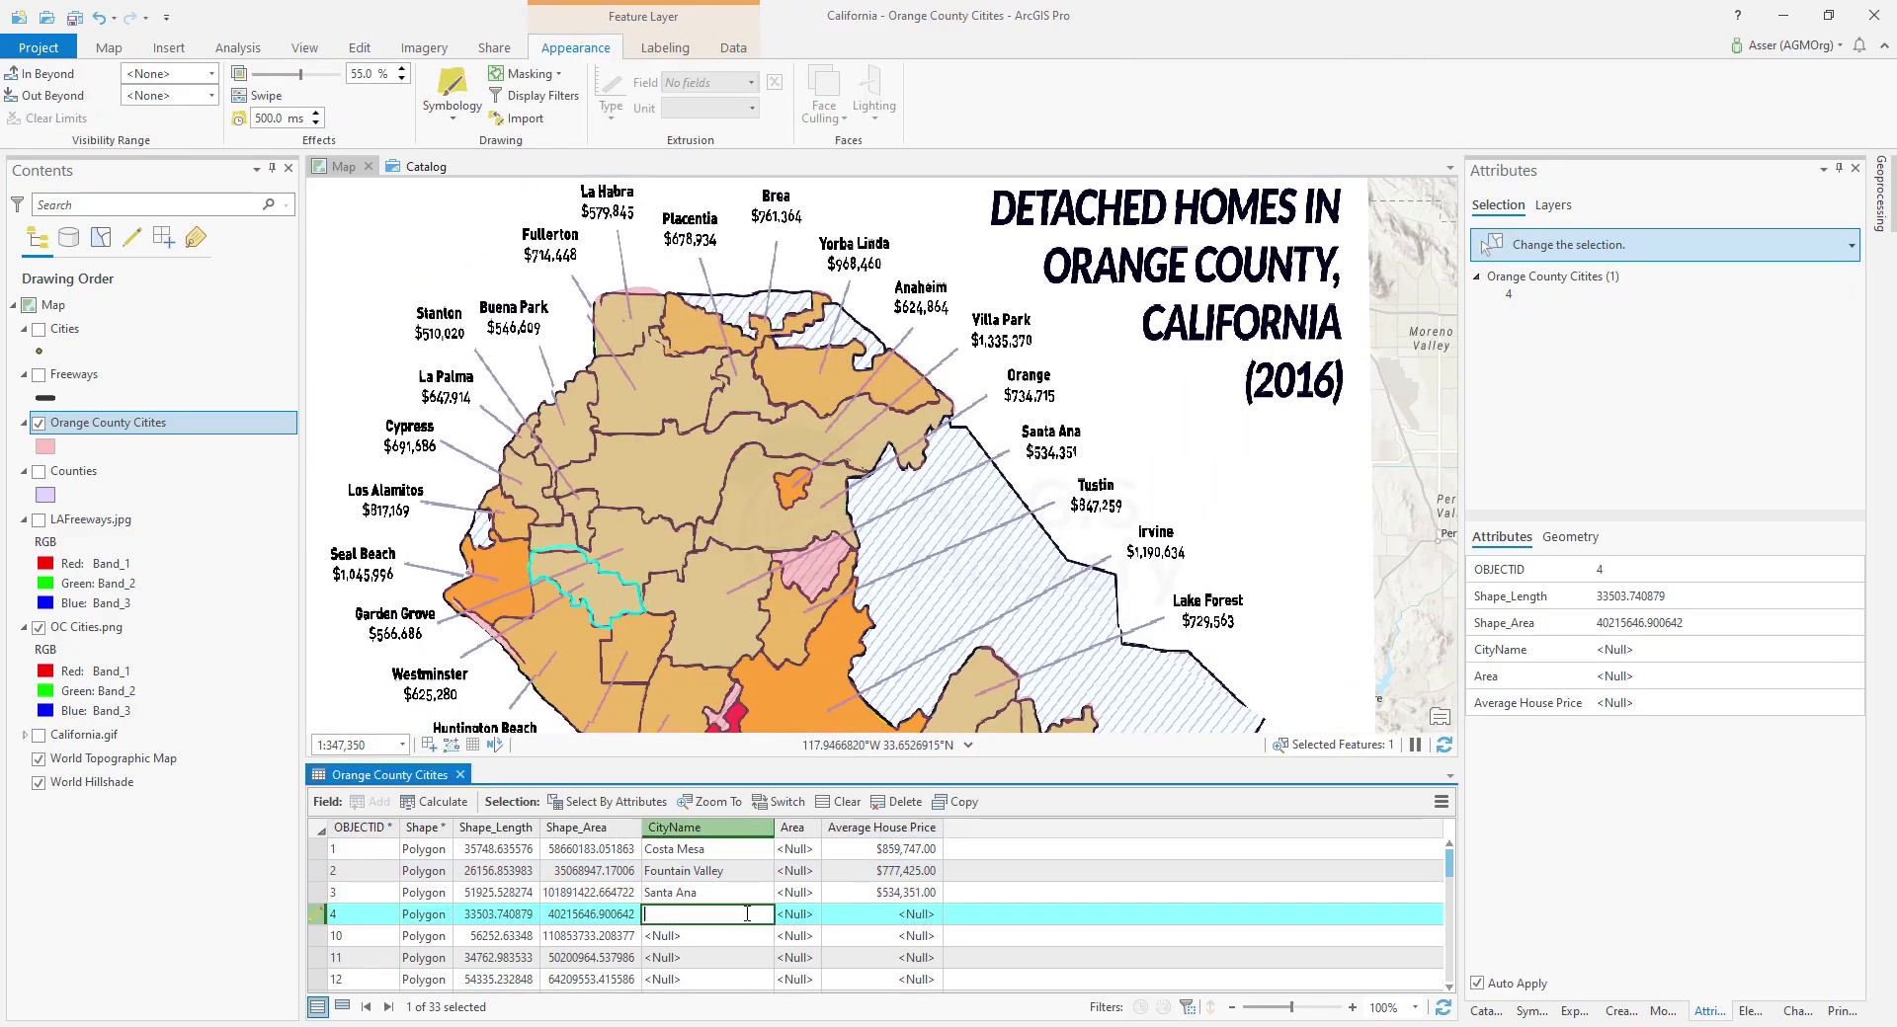
left_click(358, 937)
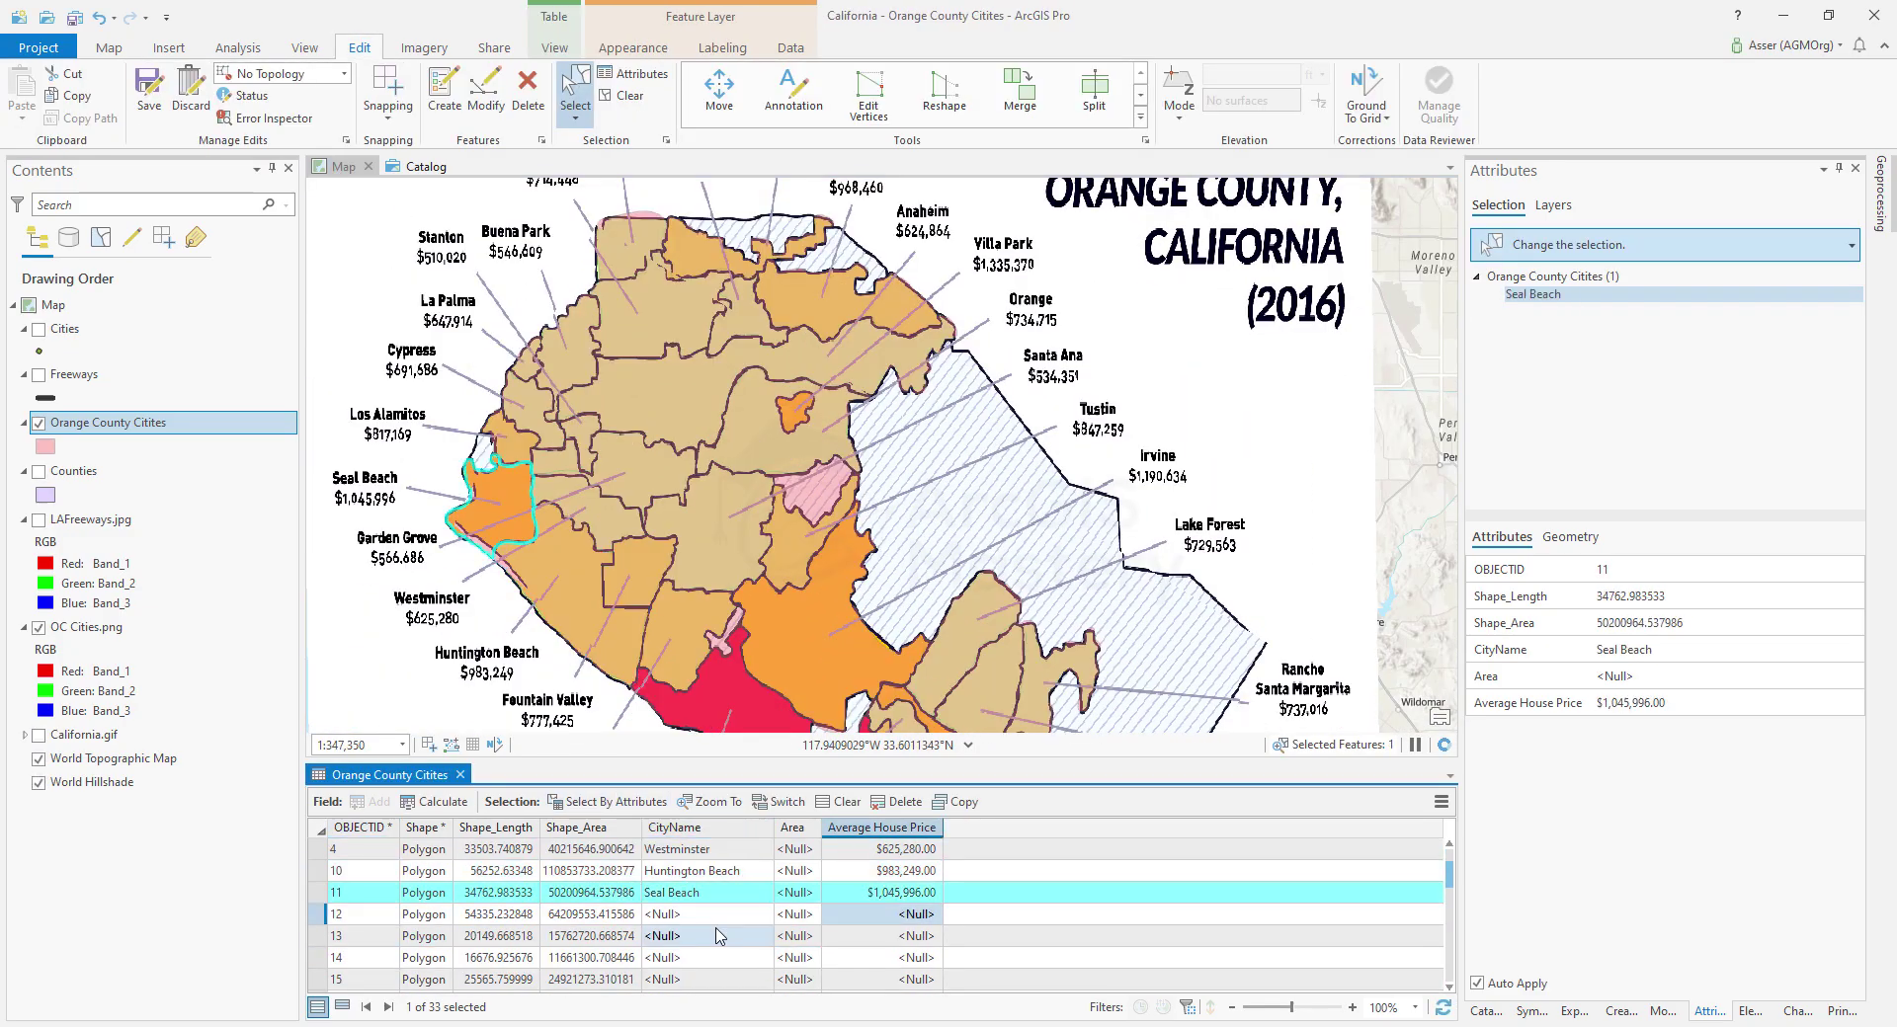
left_click(849, 914)
type("566686")
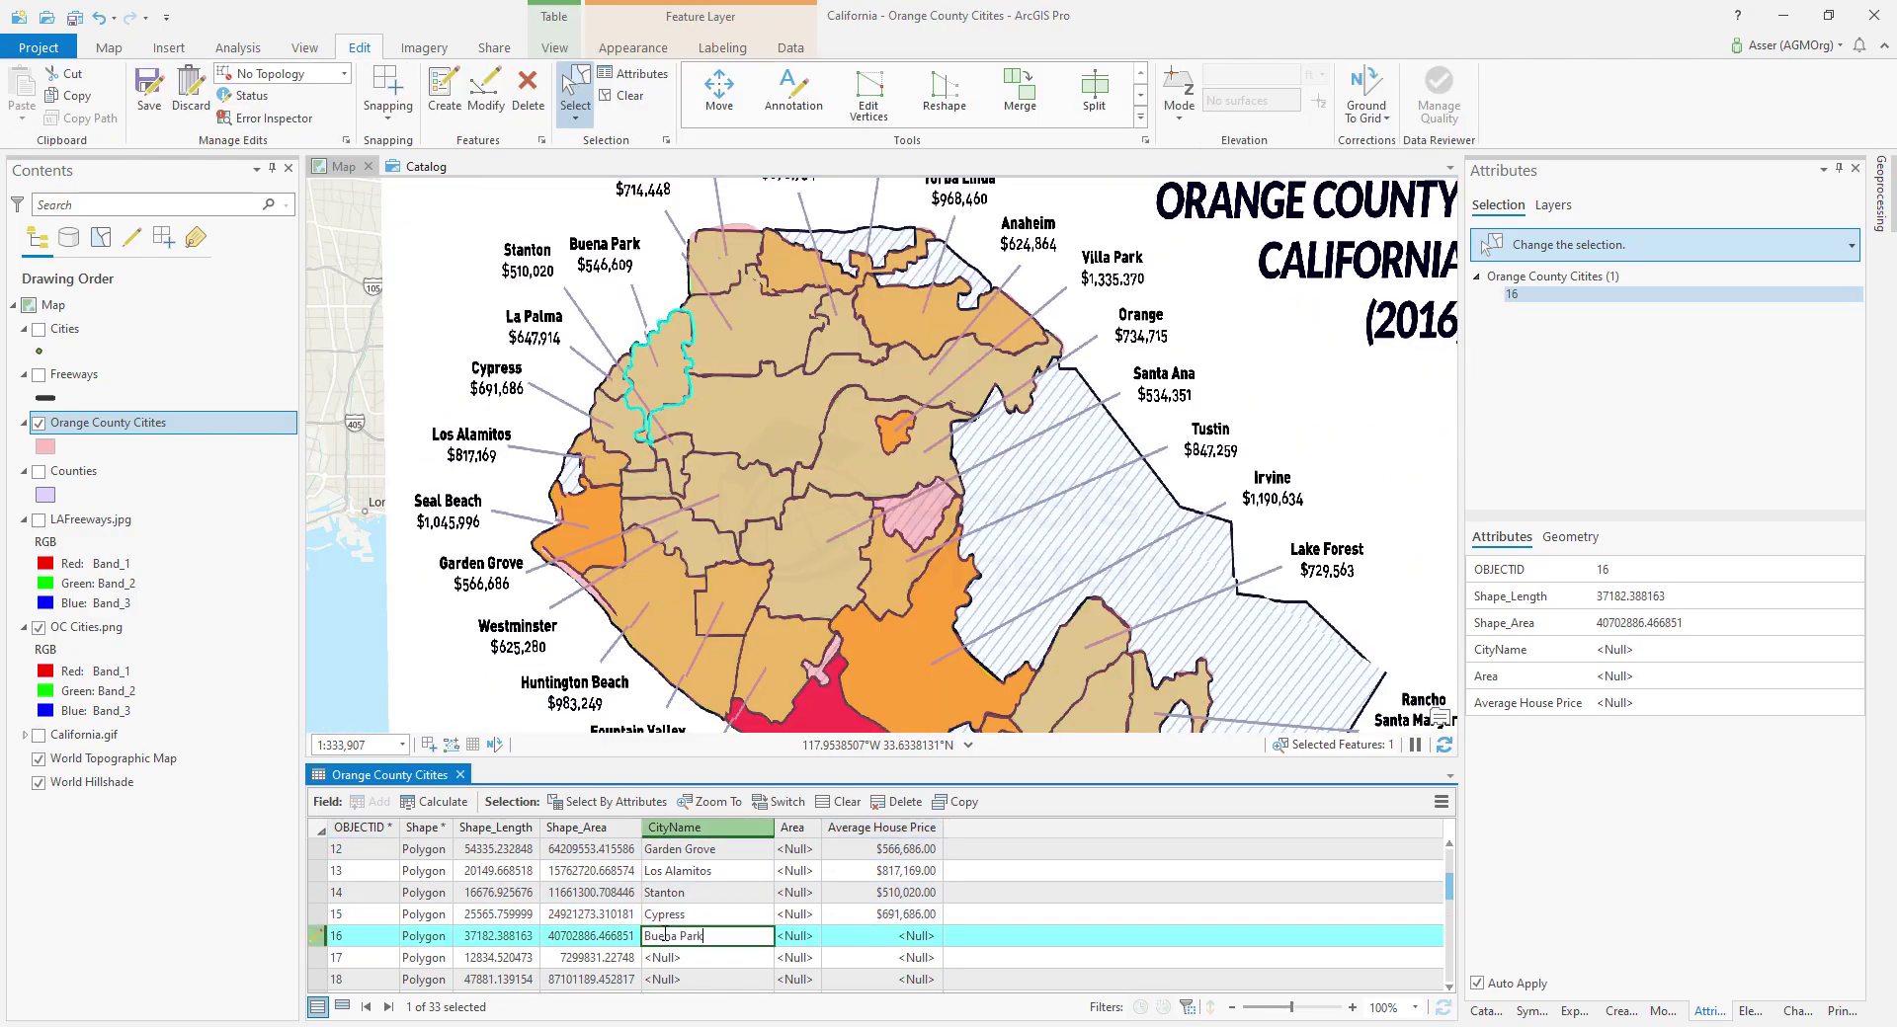
Step: Continue filling city names and house prices from Los Alamitos through Brea, including Buena Park, Fullerton at 714448 and La Habra at 579845
left_click(721, 892)
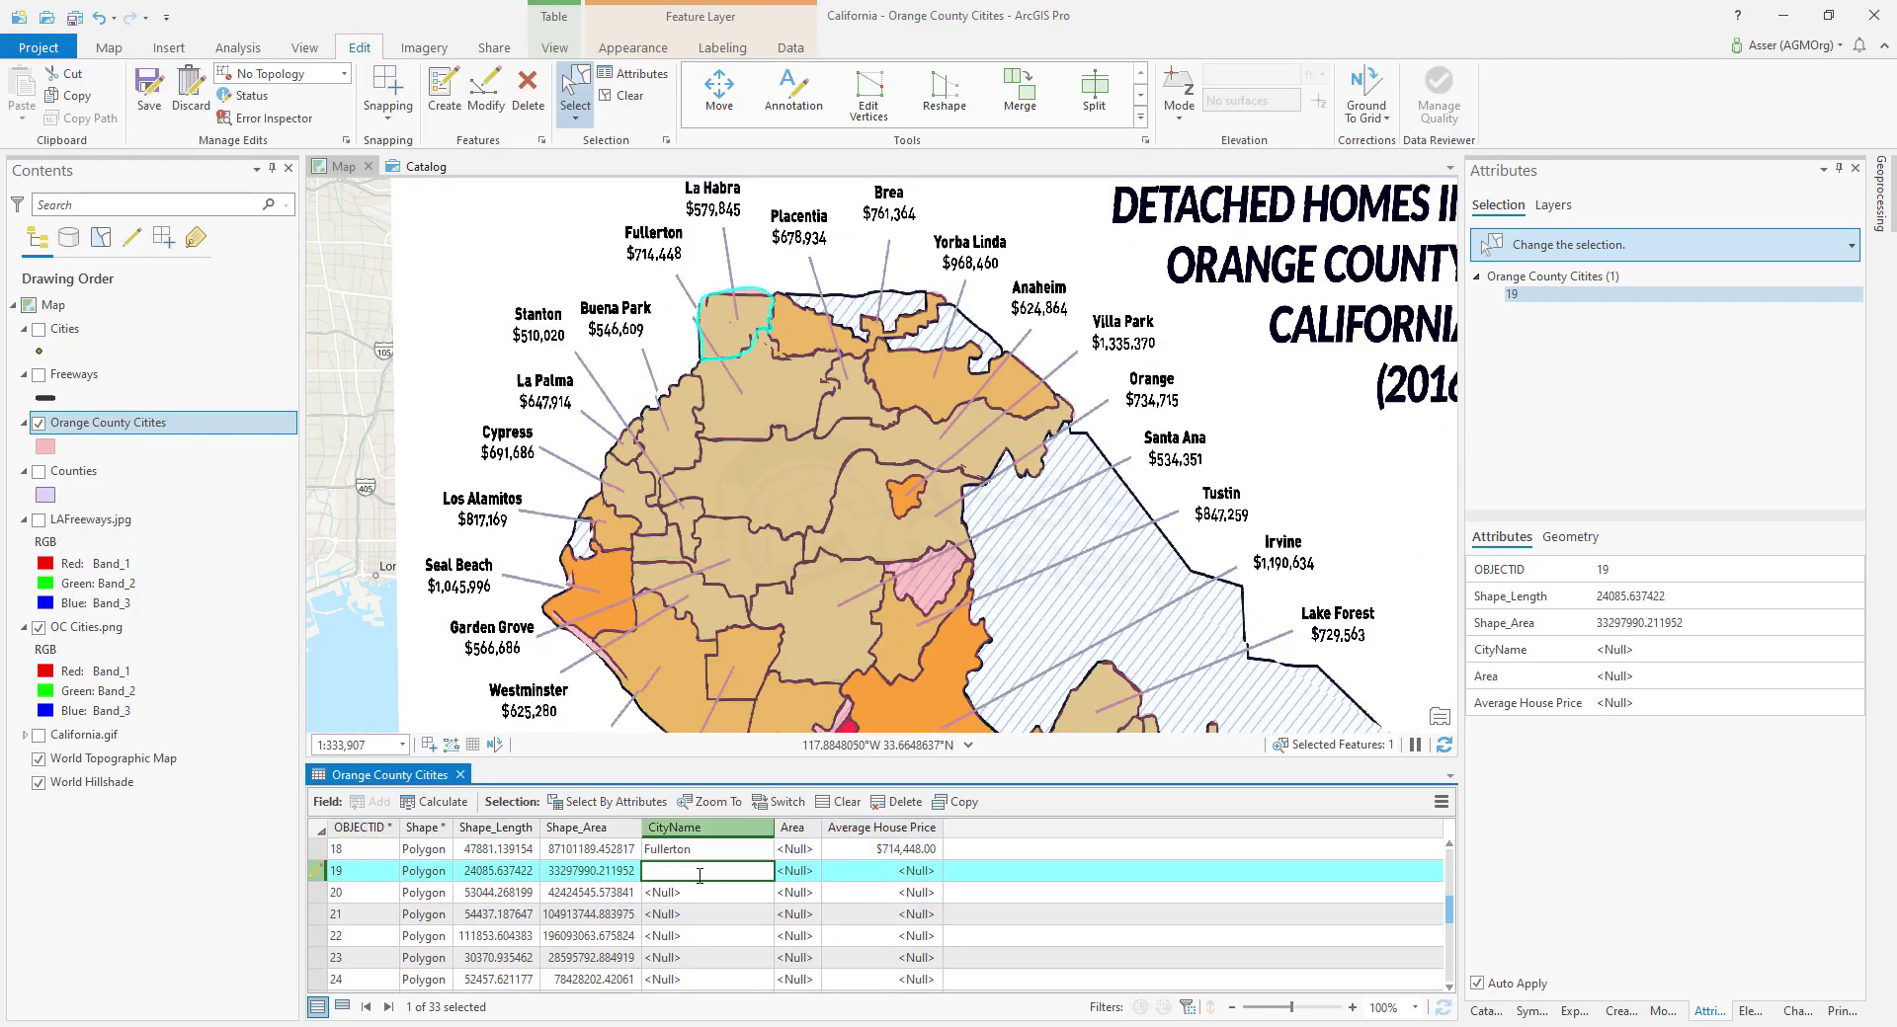
left_click(692, 892)
type("B")
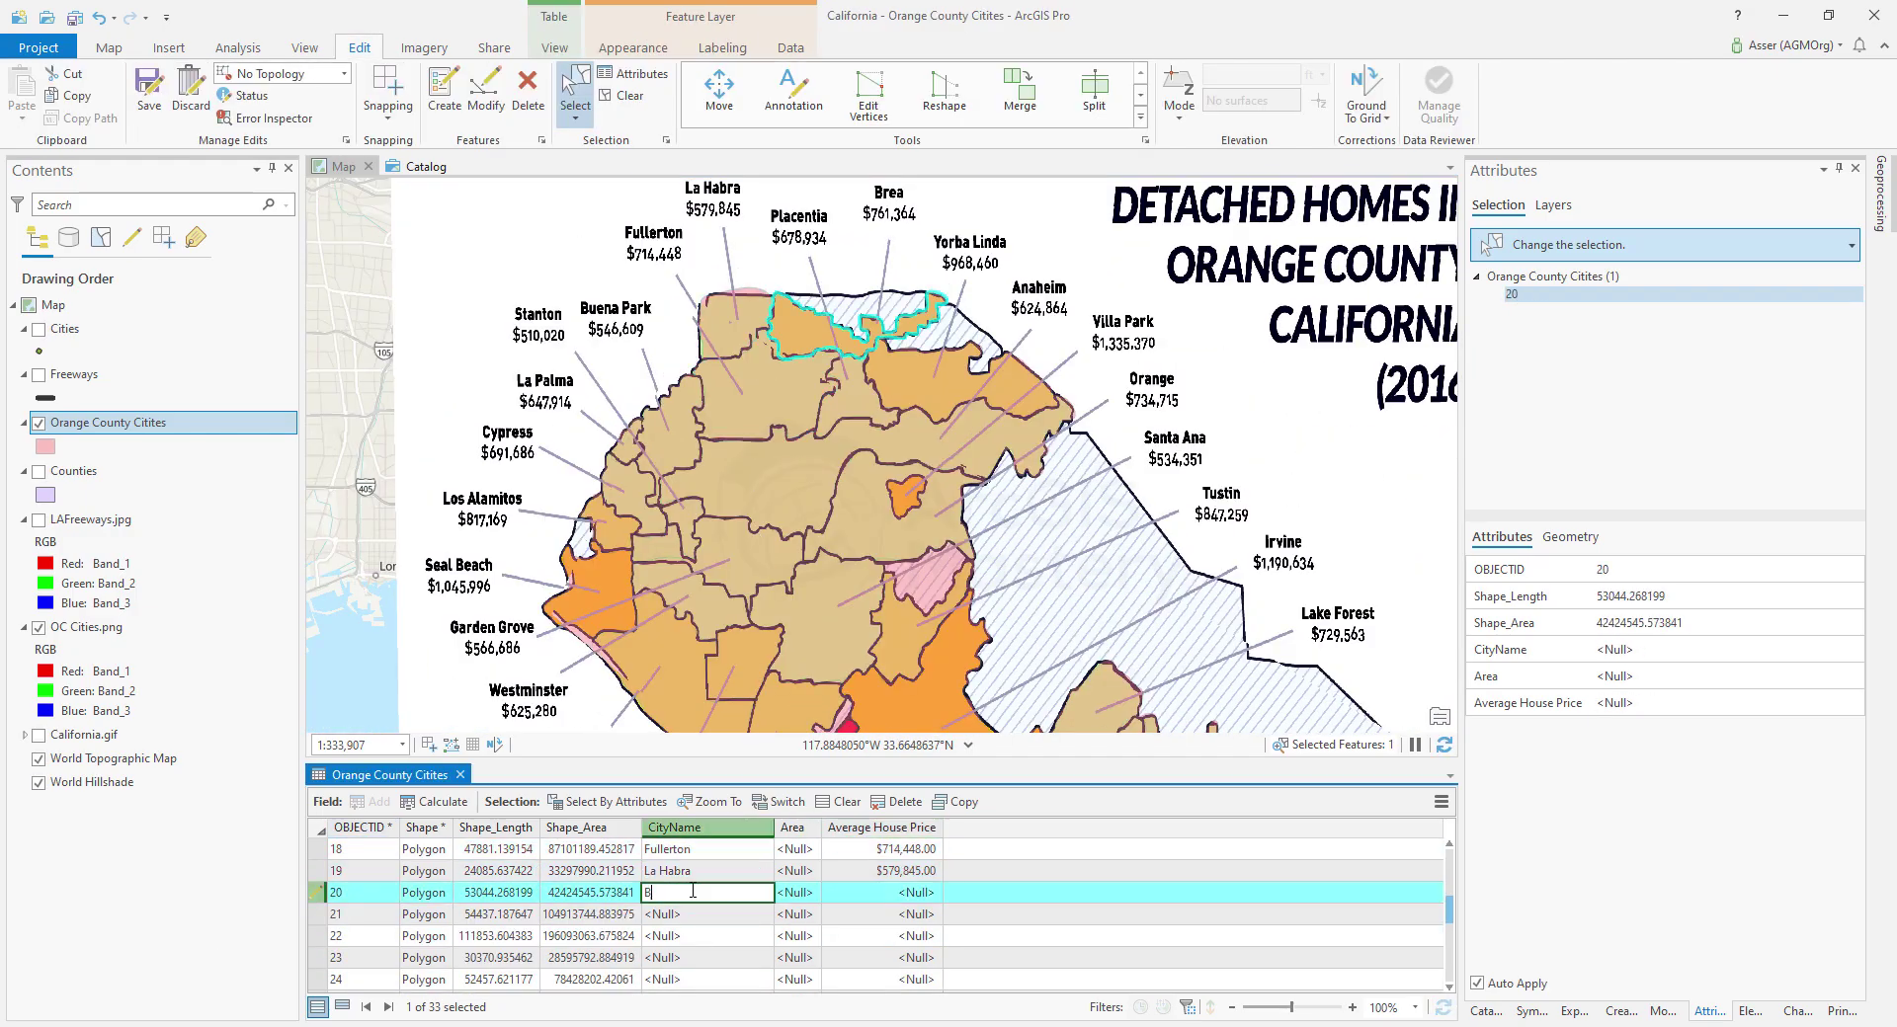
left_click(690, 915)
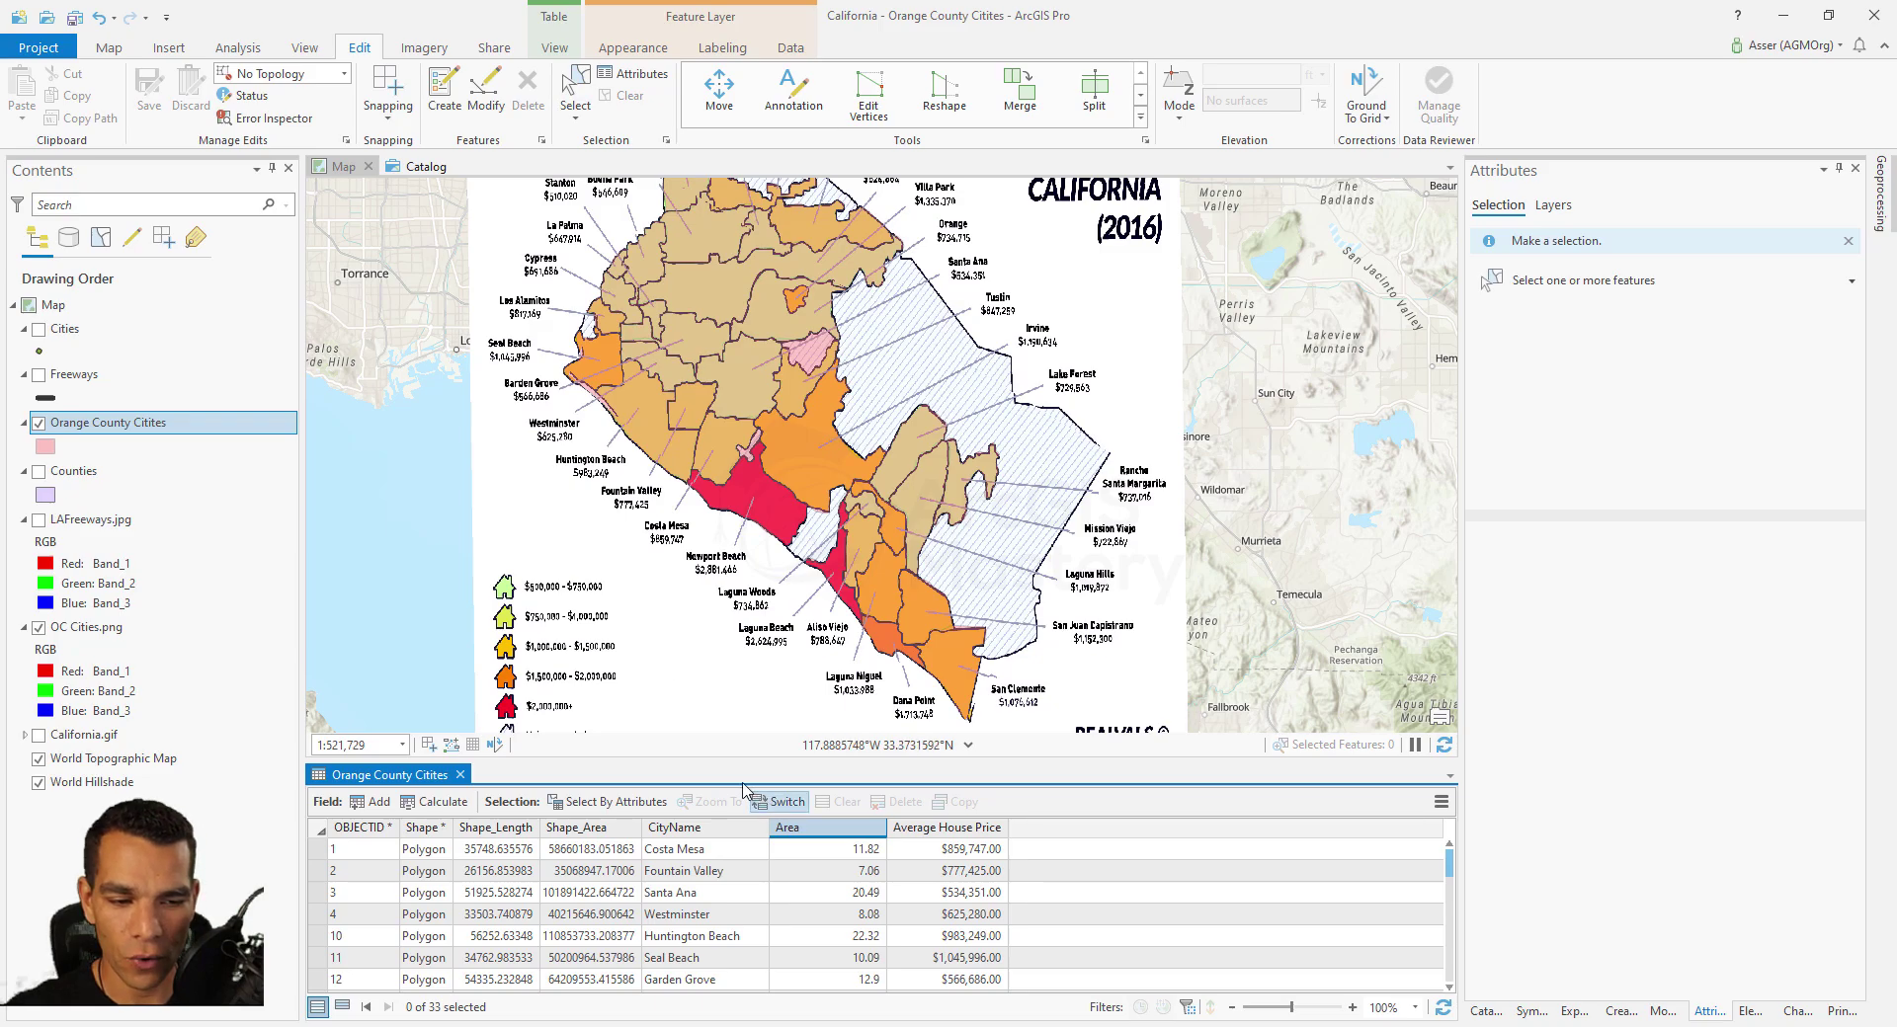
Step: Enlarge the Orange County Citites attribute table and review its city names, areas and house prices
left_click_drag(726, 760, 727, 691)
left_click(702, 870)
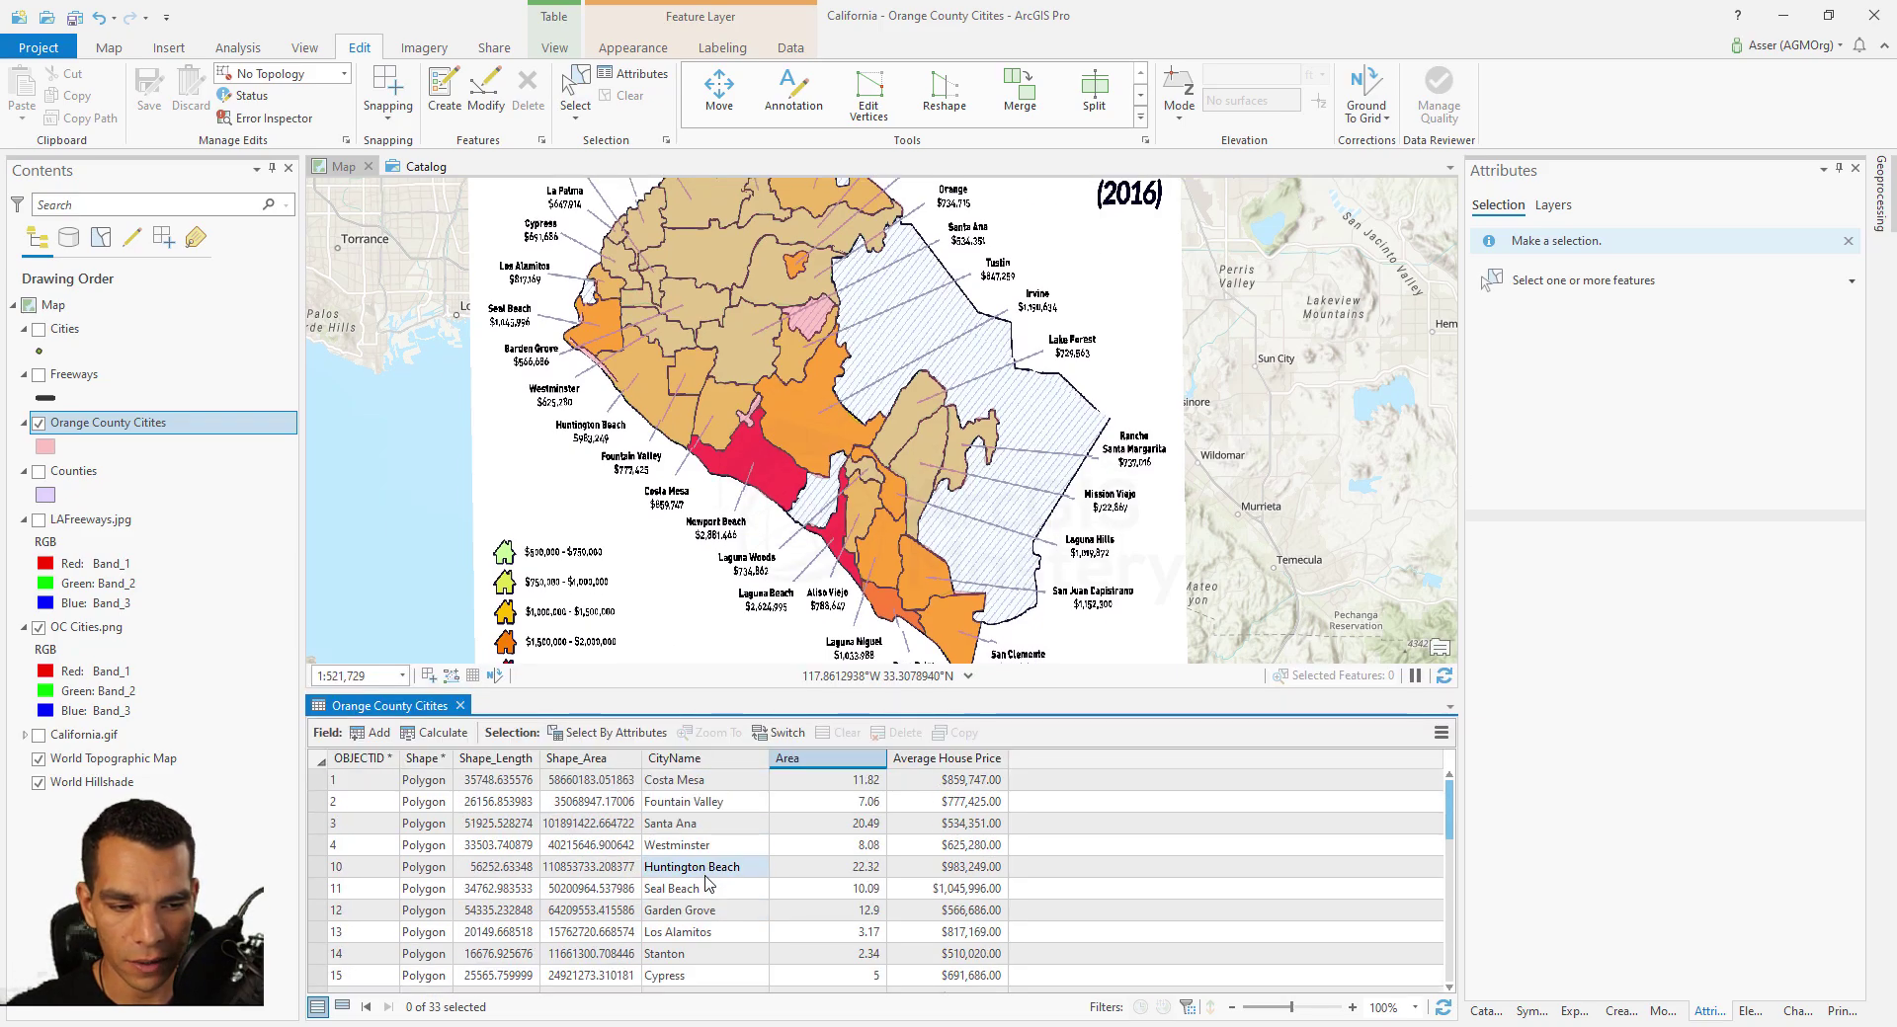
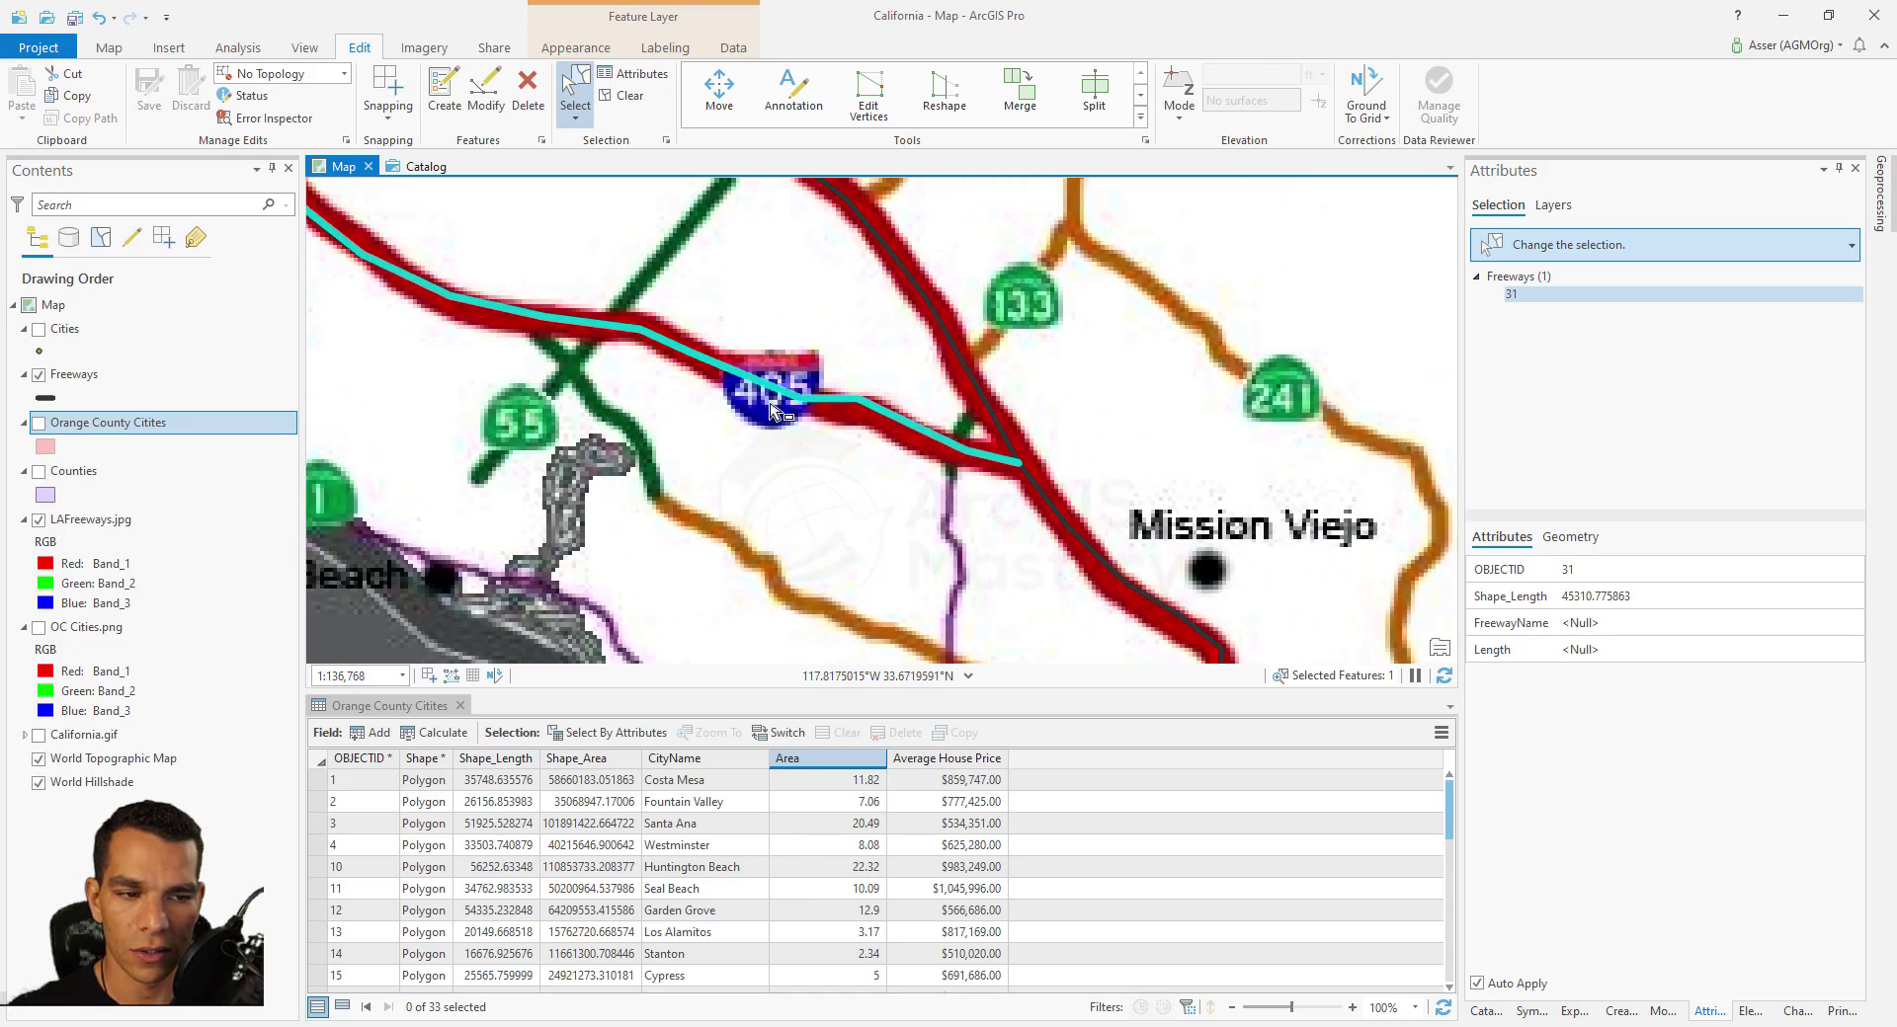
Step: Set the line width of the Freeways layer's symbol to 2 pt and apply it
scroll(768, 397, "down", 3)
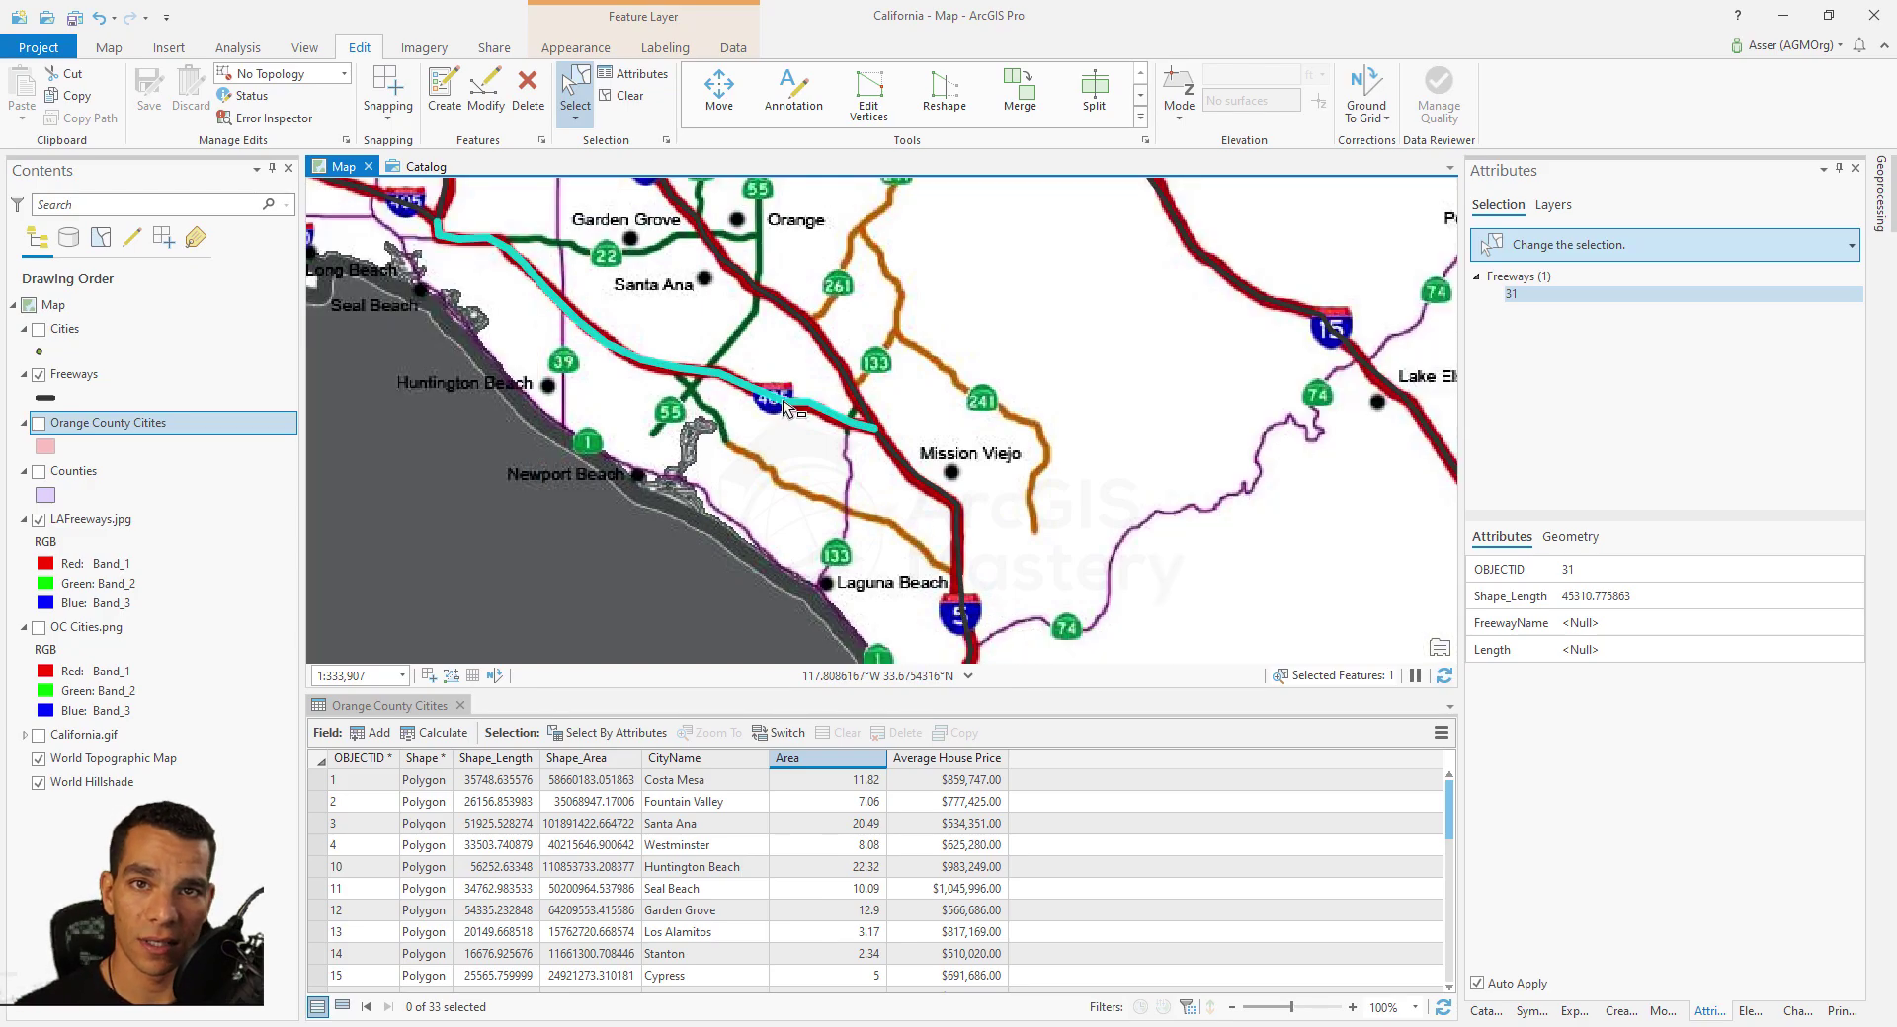
left_click(56, 399)
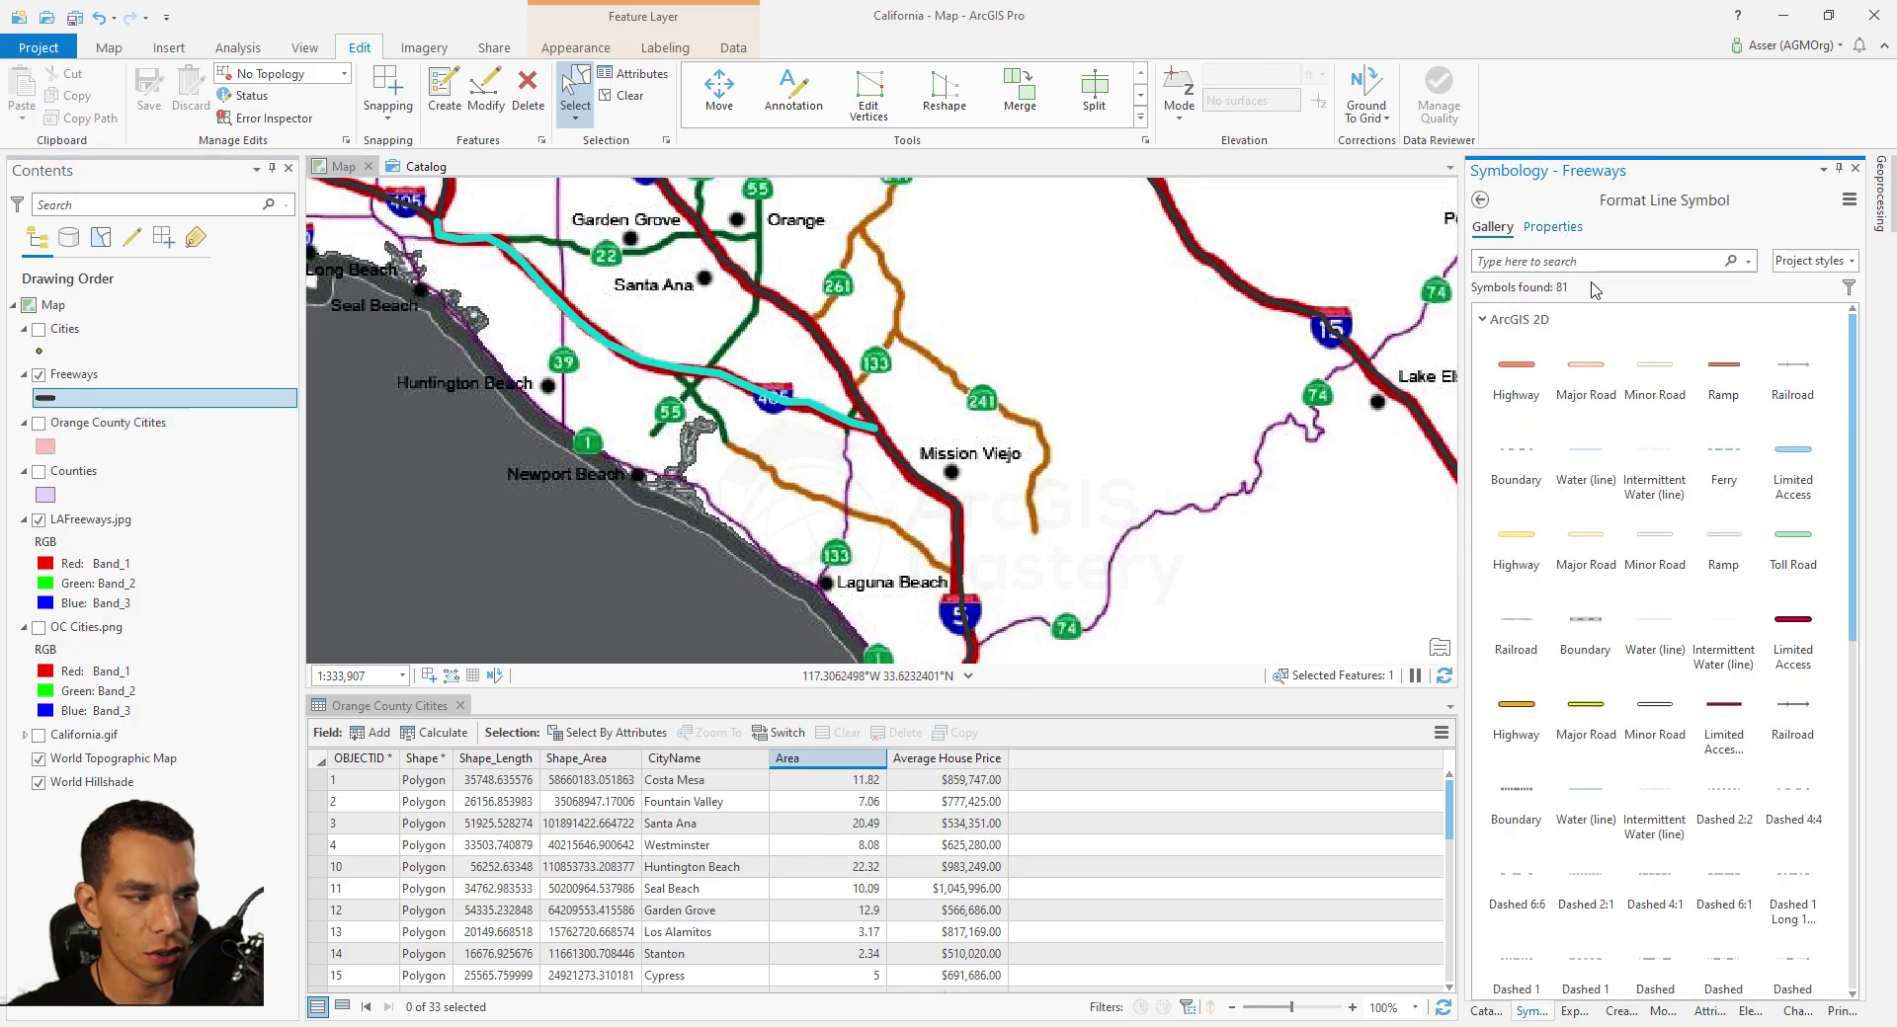
left_click(1552, 226)
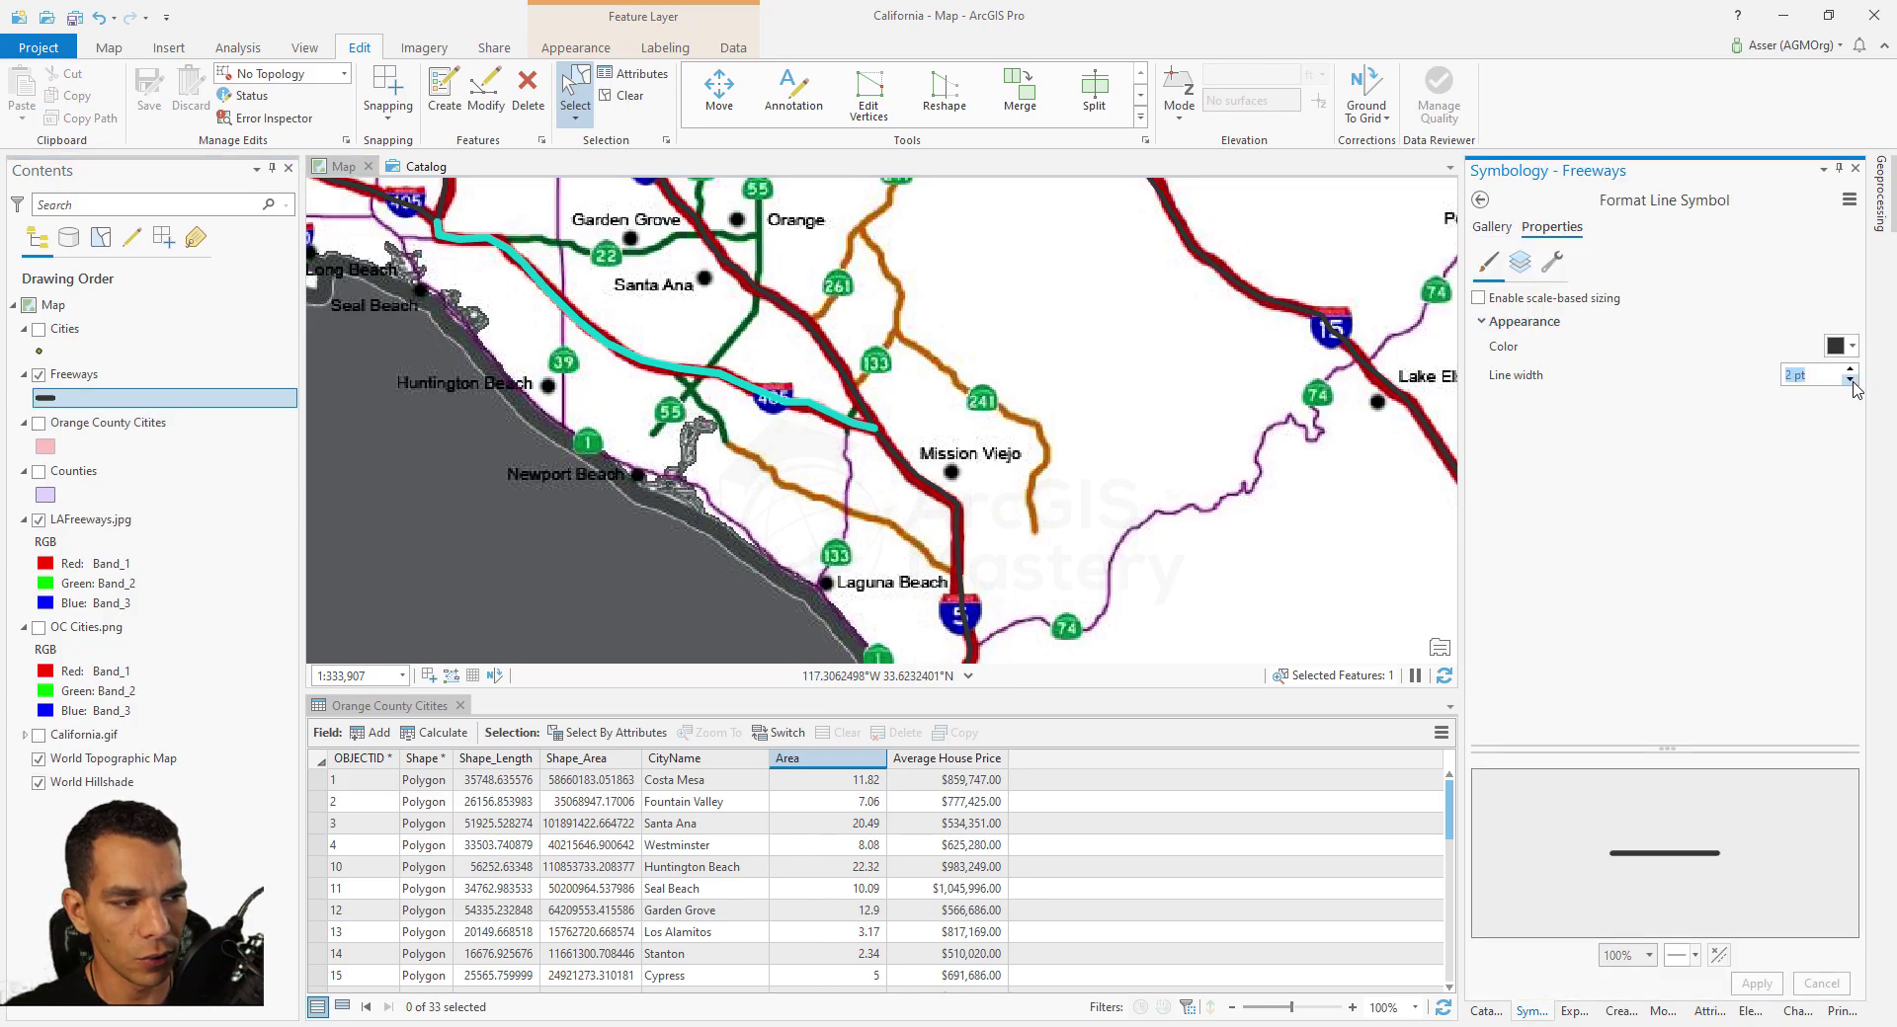
left_click(1760, 985)
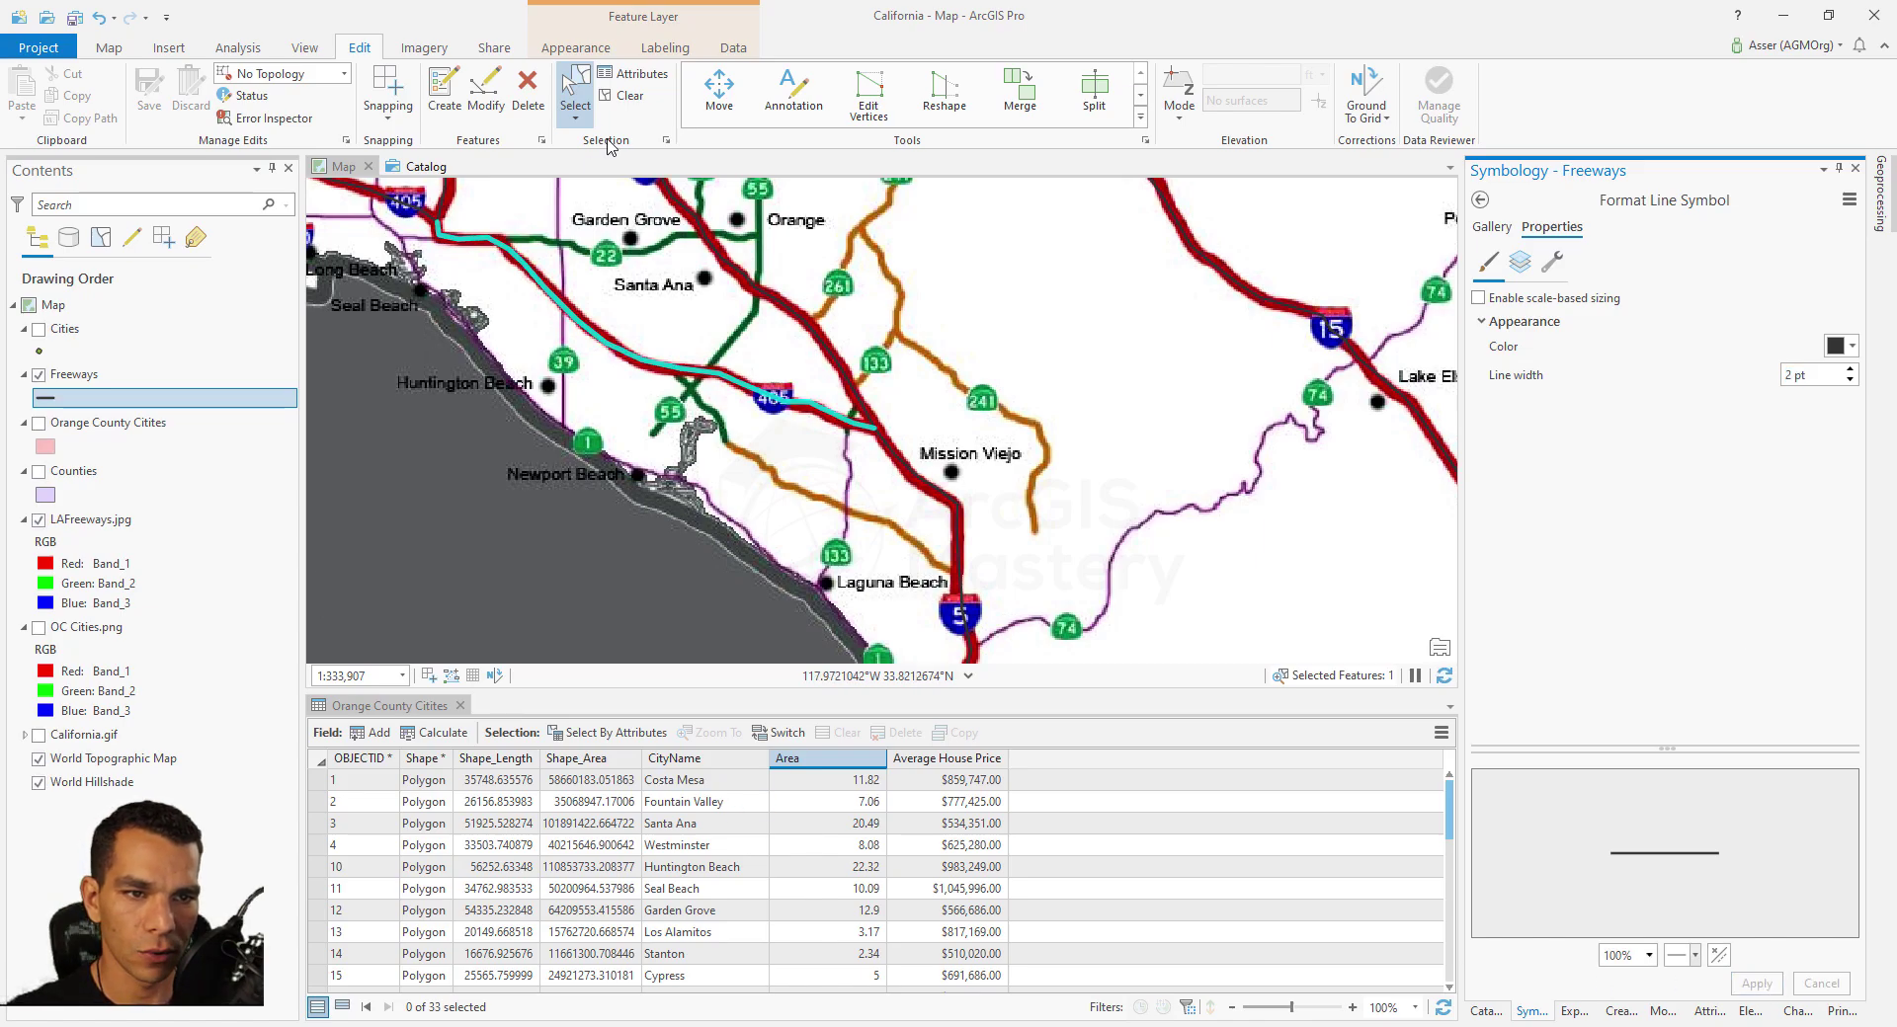
Step: Show the selected freeway segment's attributes again and close the Orange County Citites table to enlarge the map
left_click(637, 76)
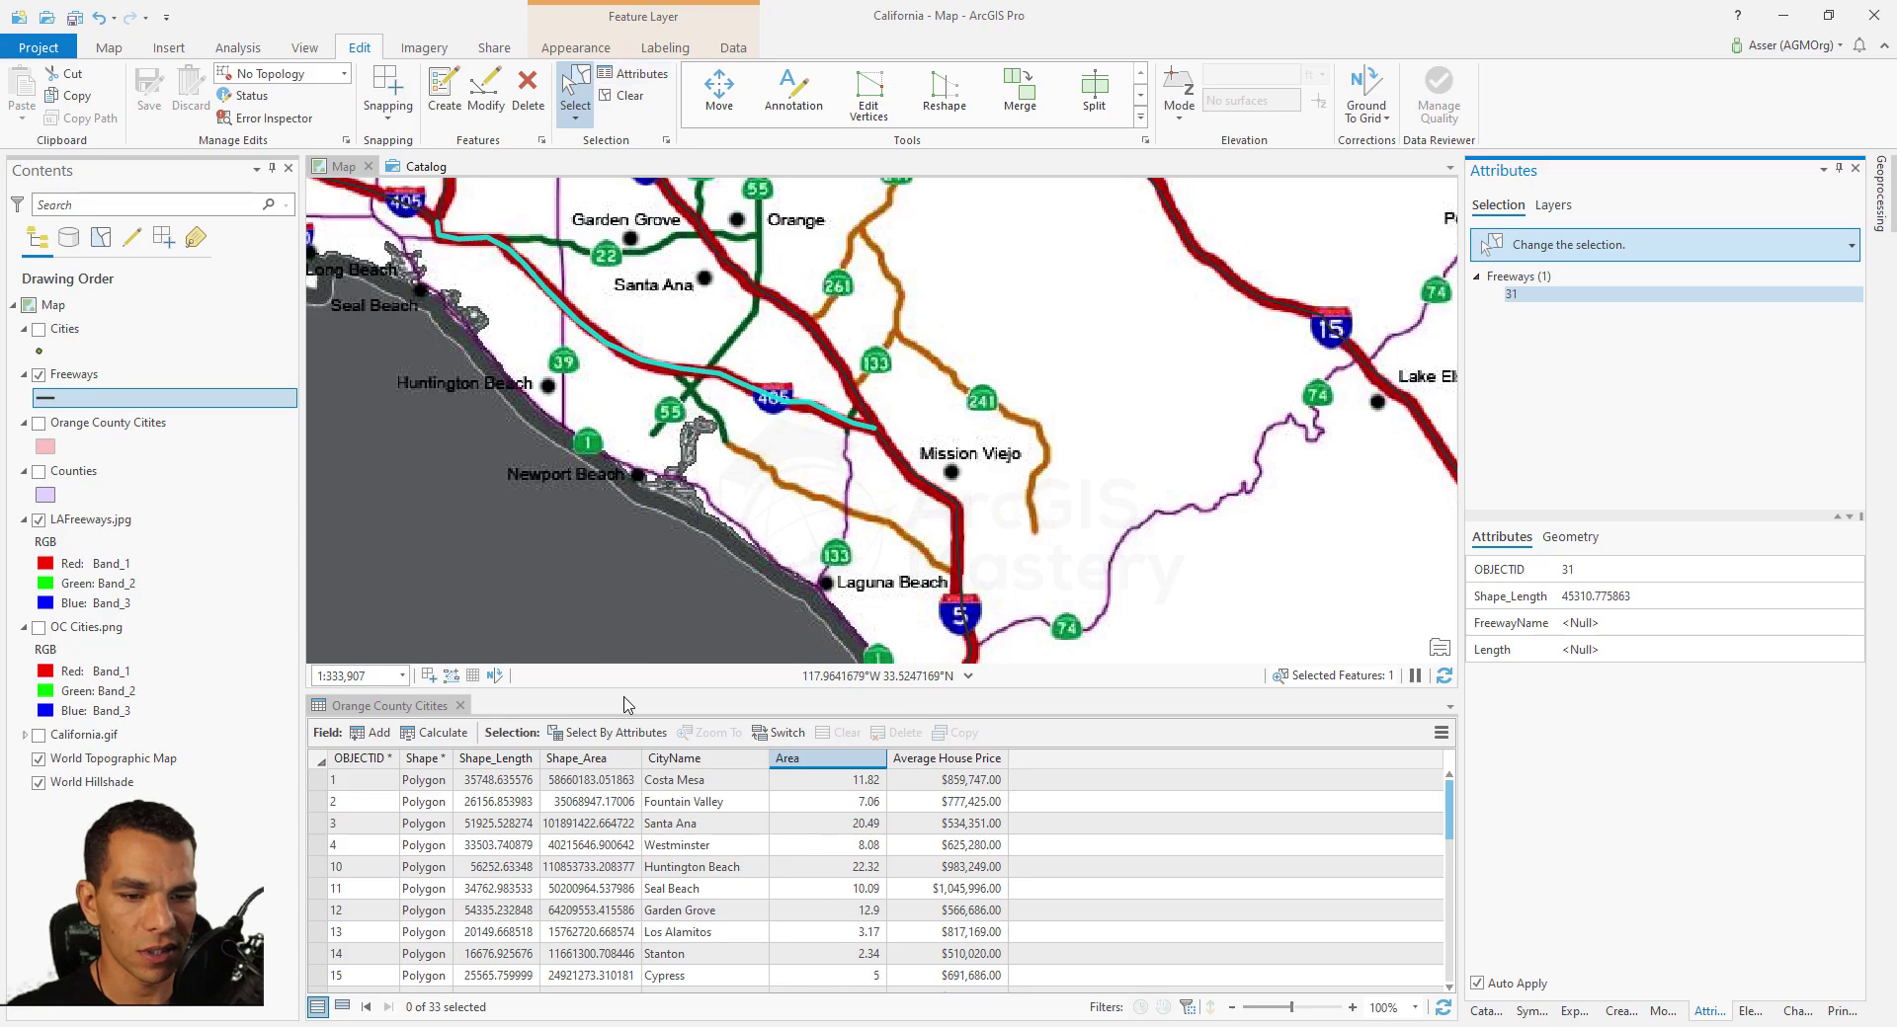
left_click(619, 869)
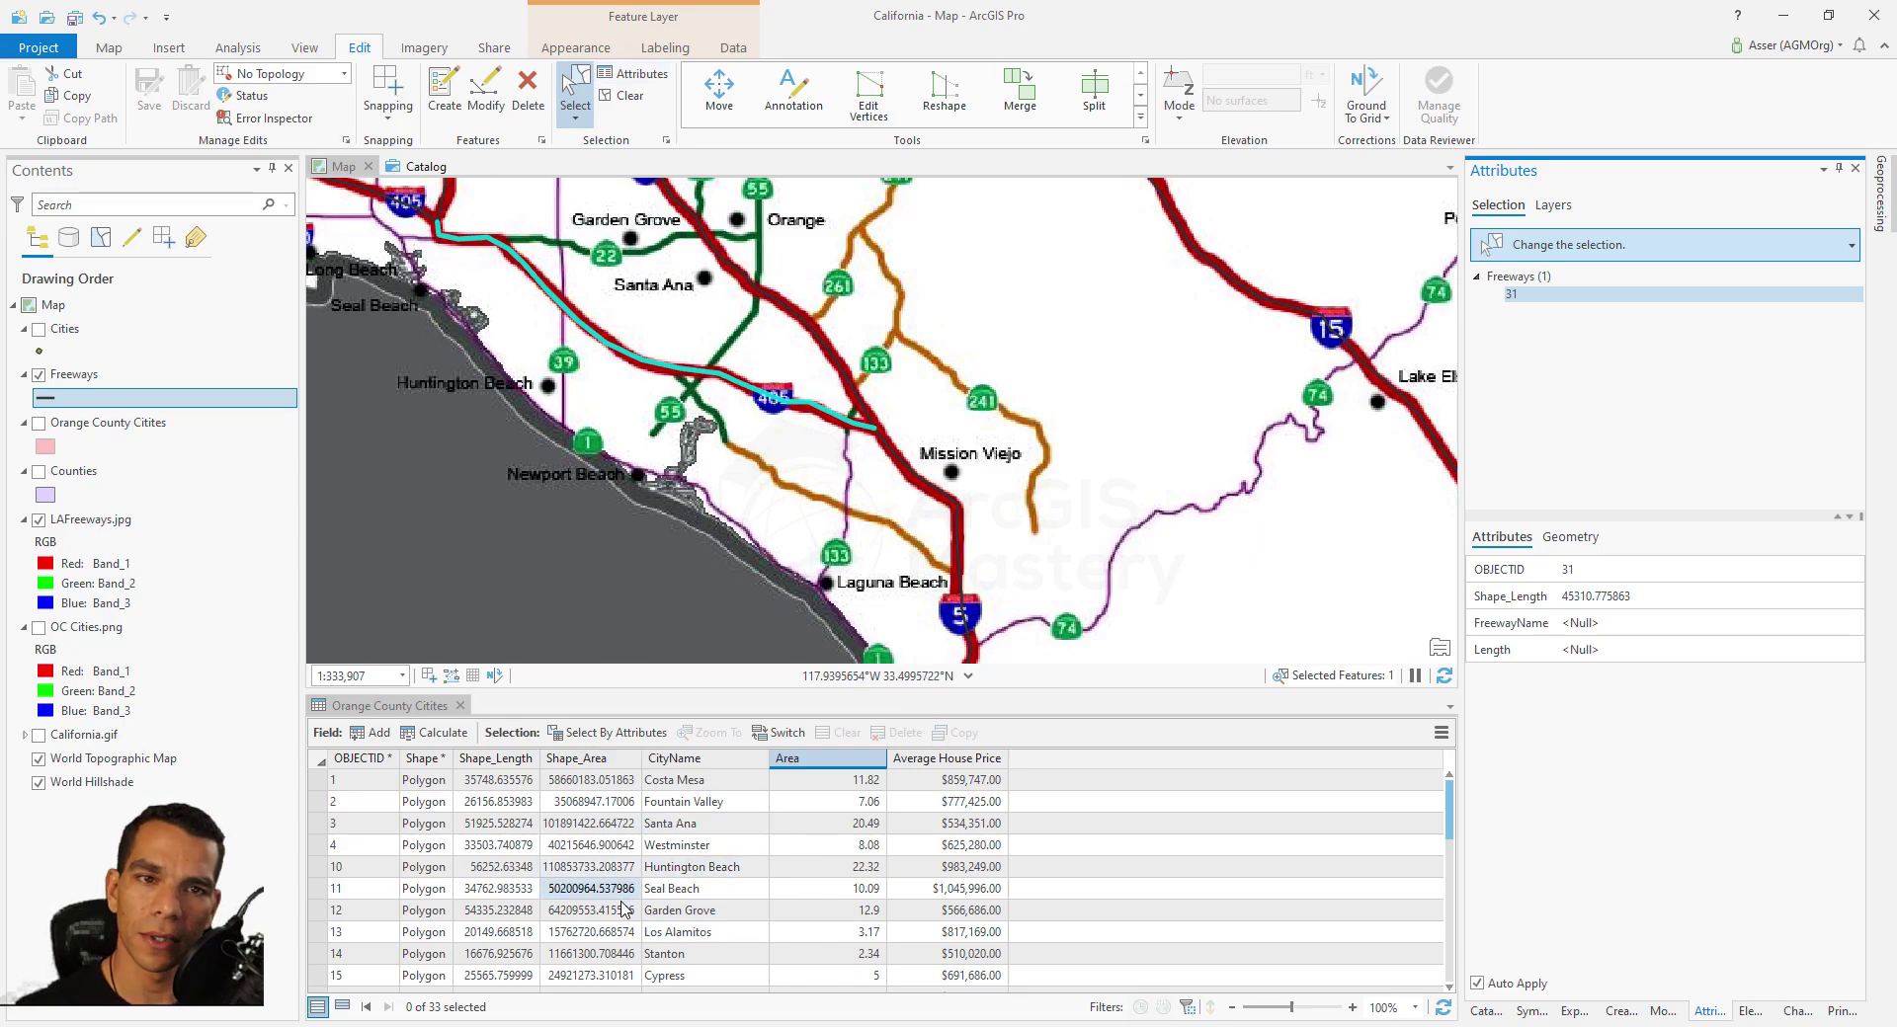
left_click(1663, 591)
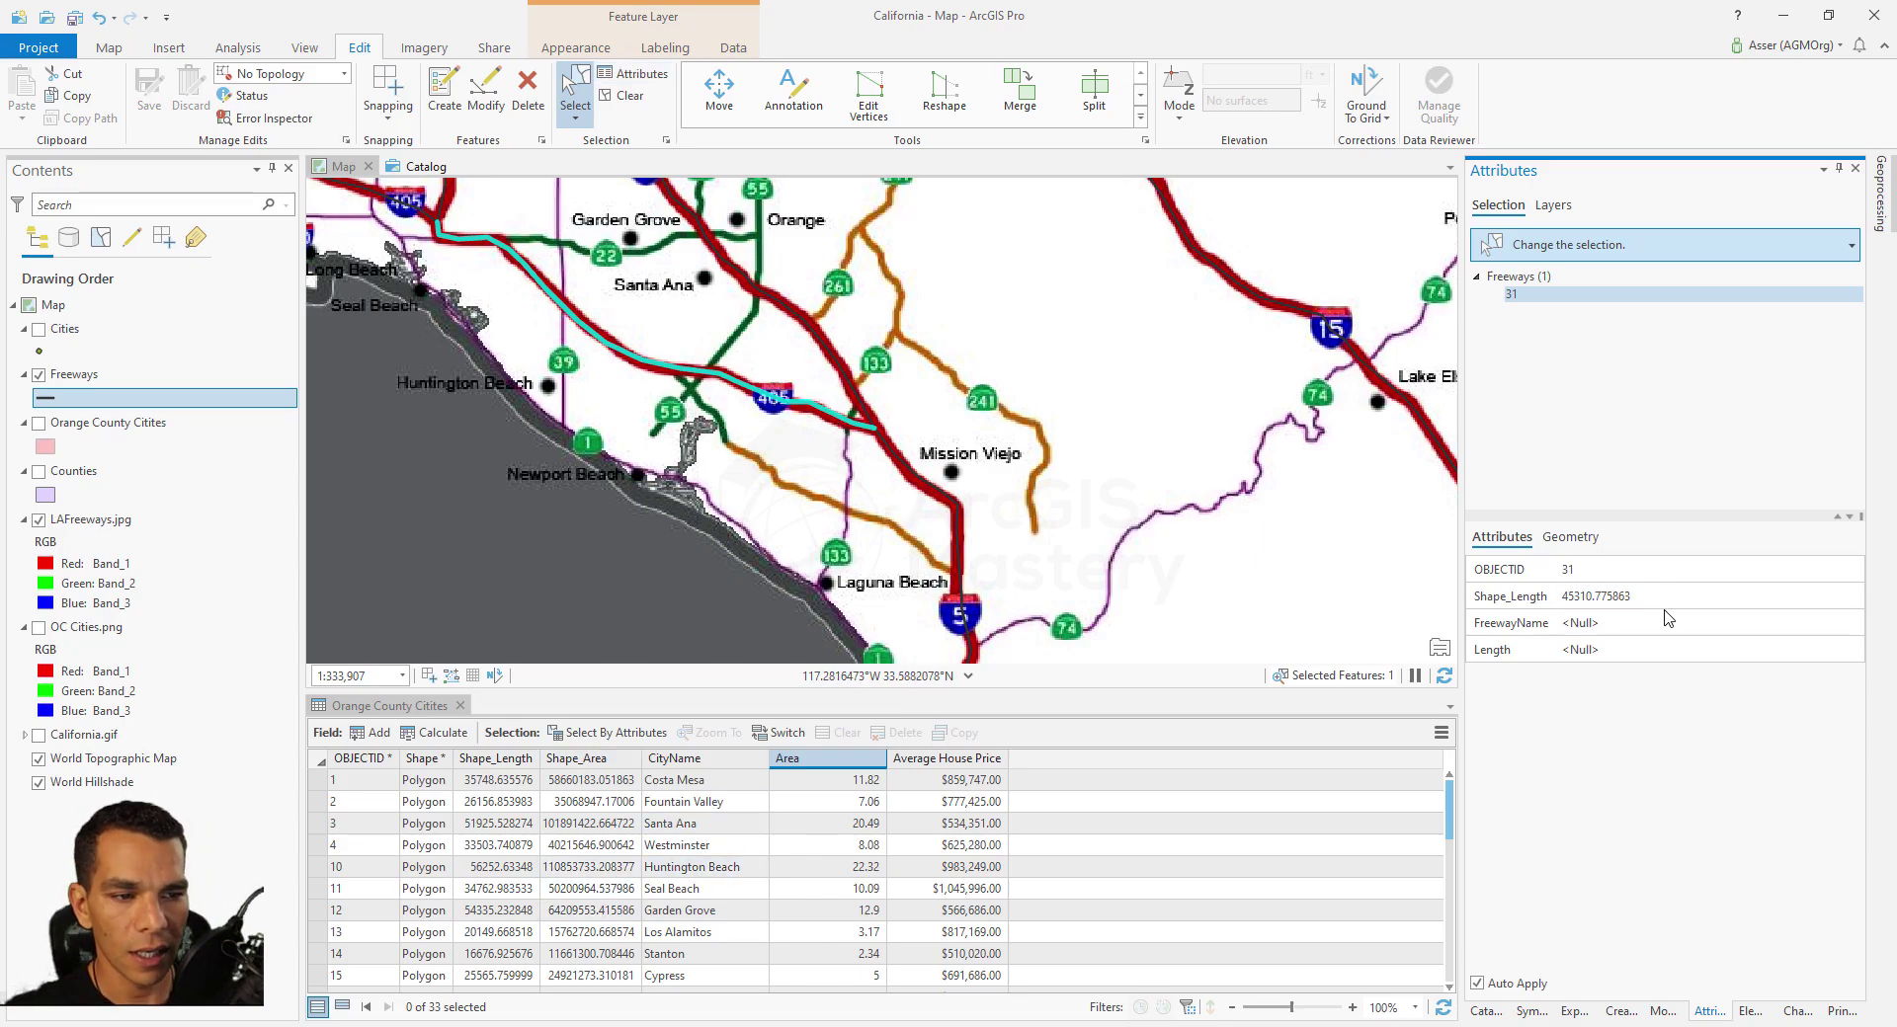
left_click(459, 705)
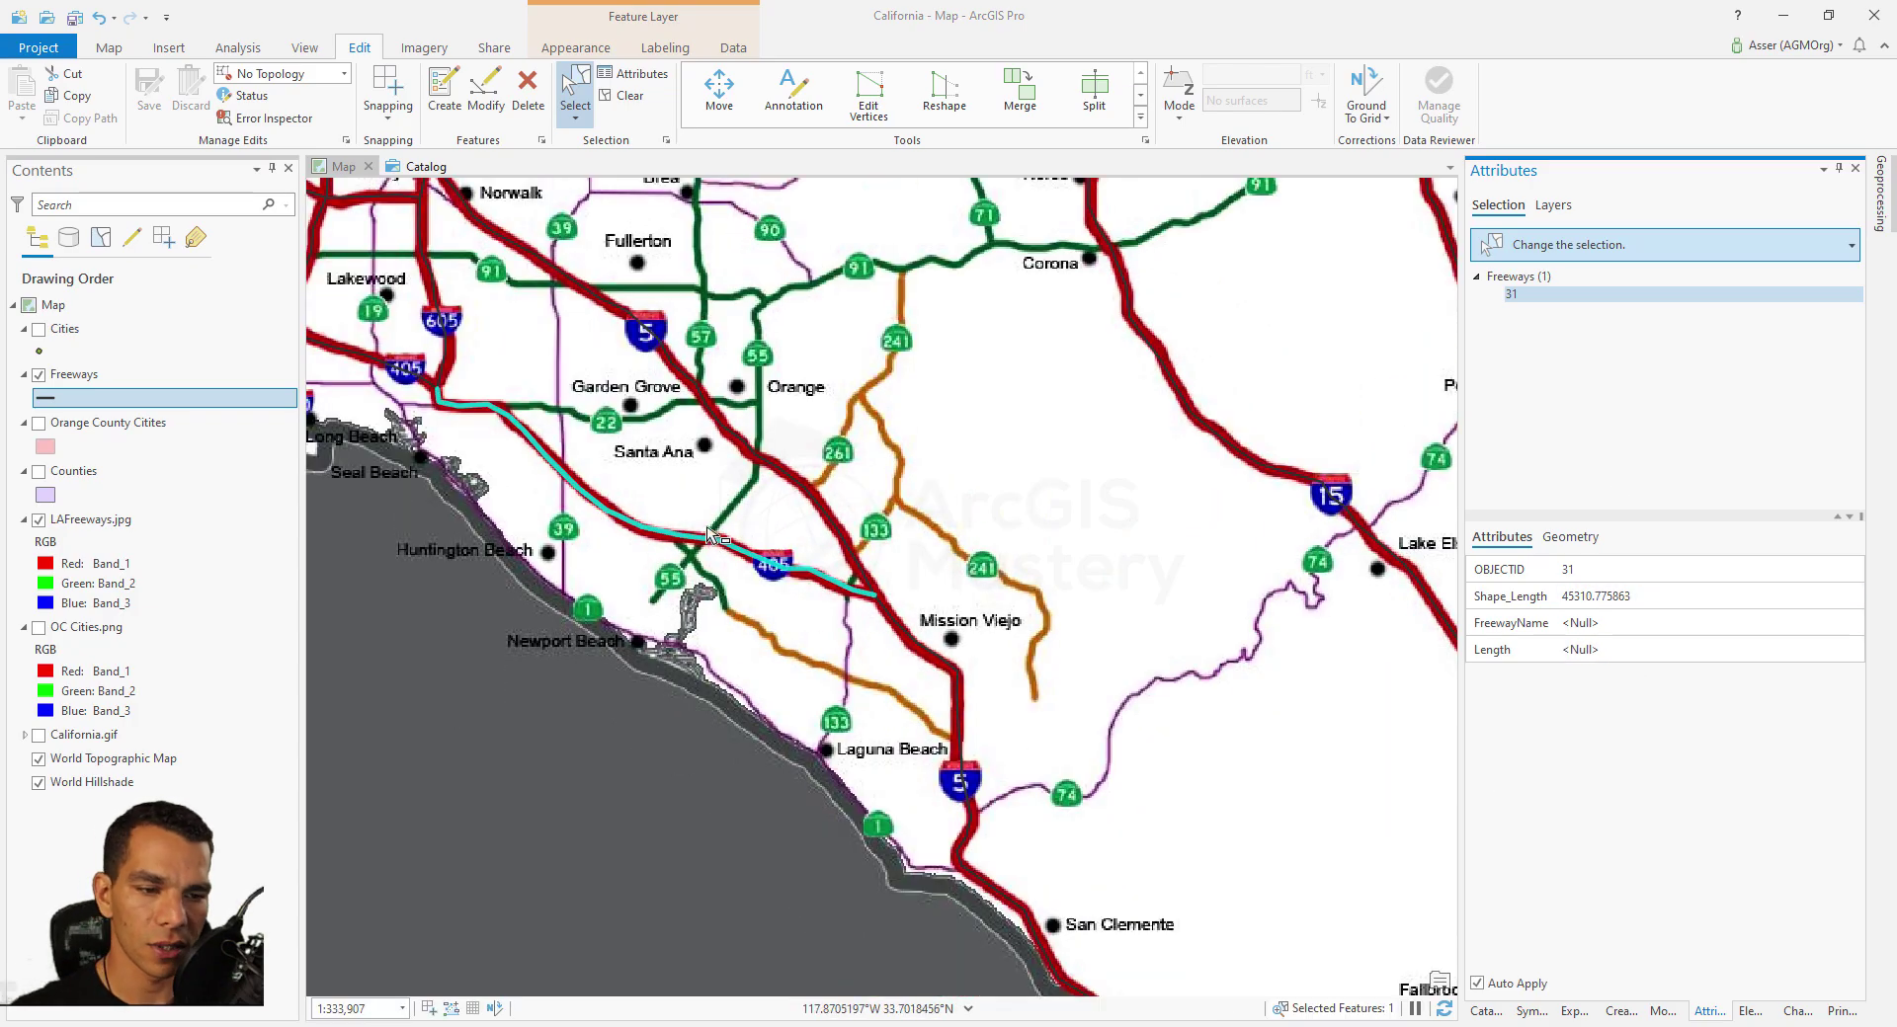
Step: Enter 405 as the FreewayName of the selected segment running past Huntington Beach
left_click(1620, 649)
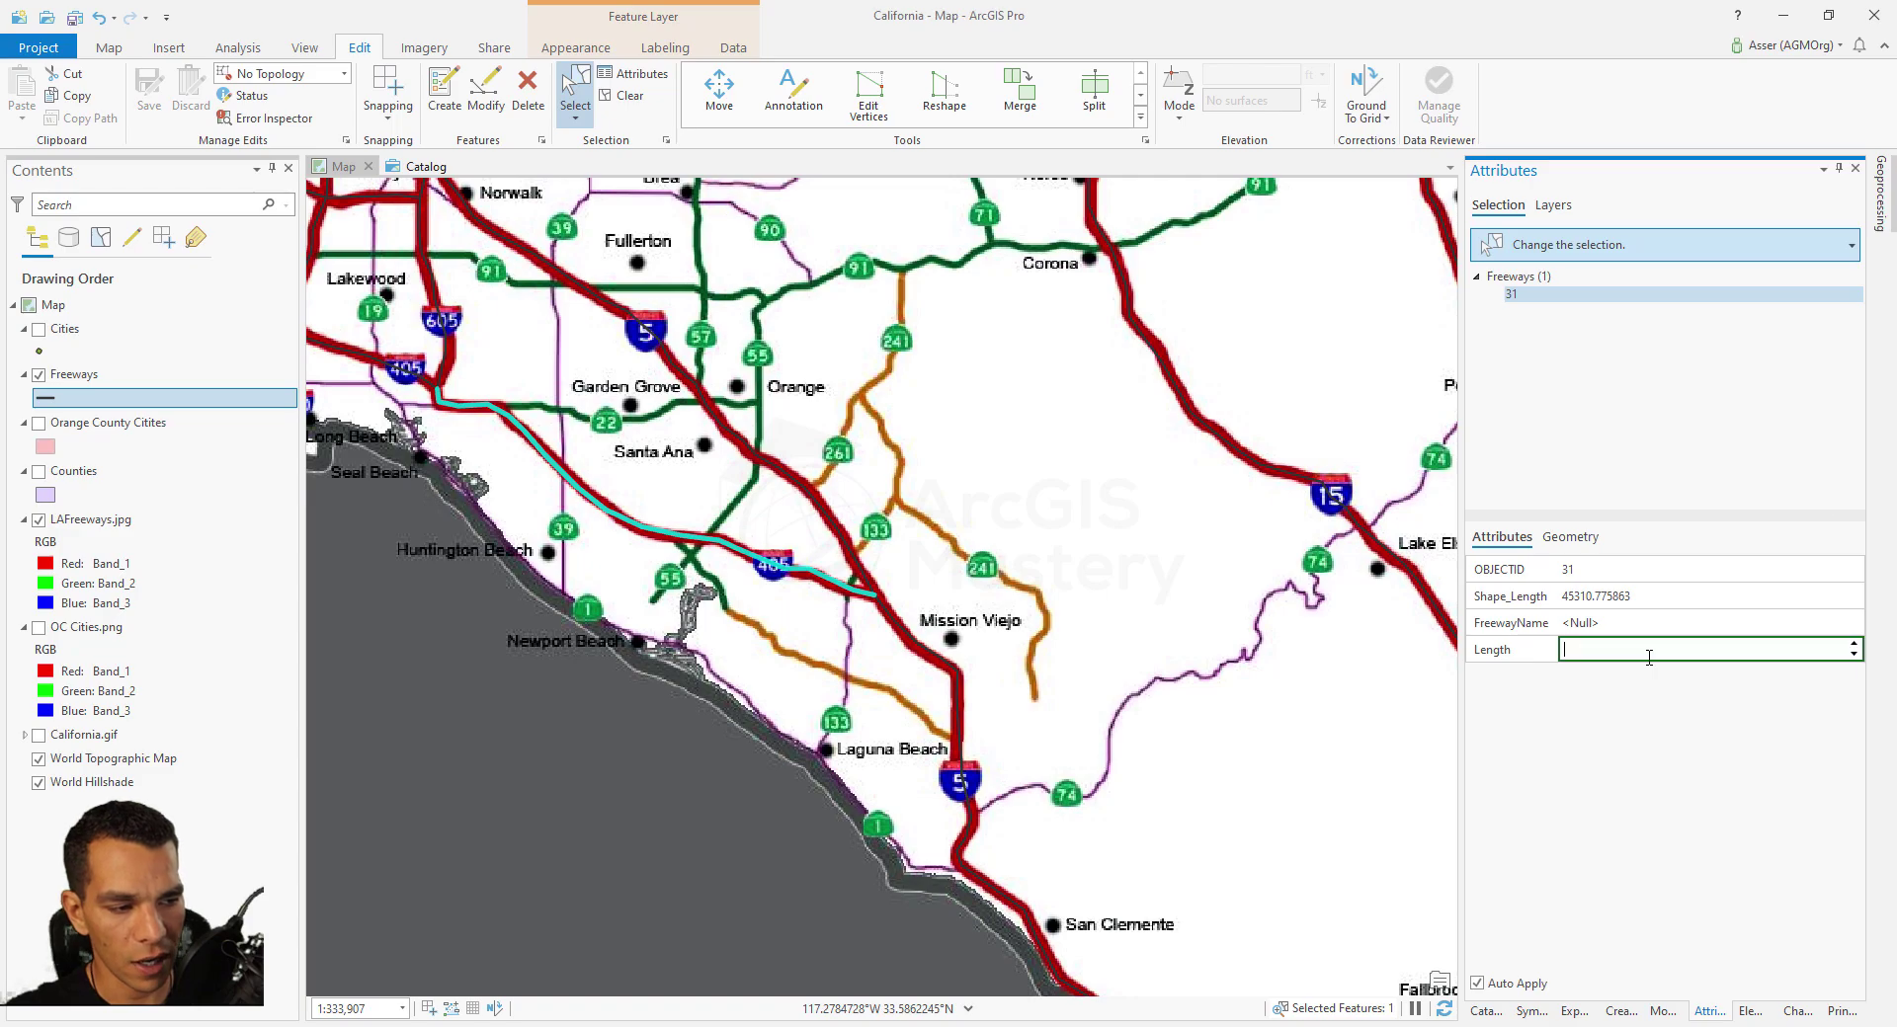
left_click(1612, 621)
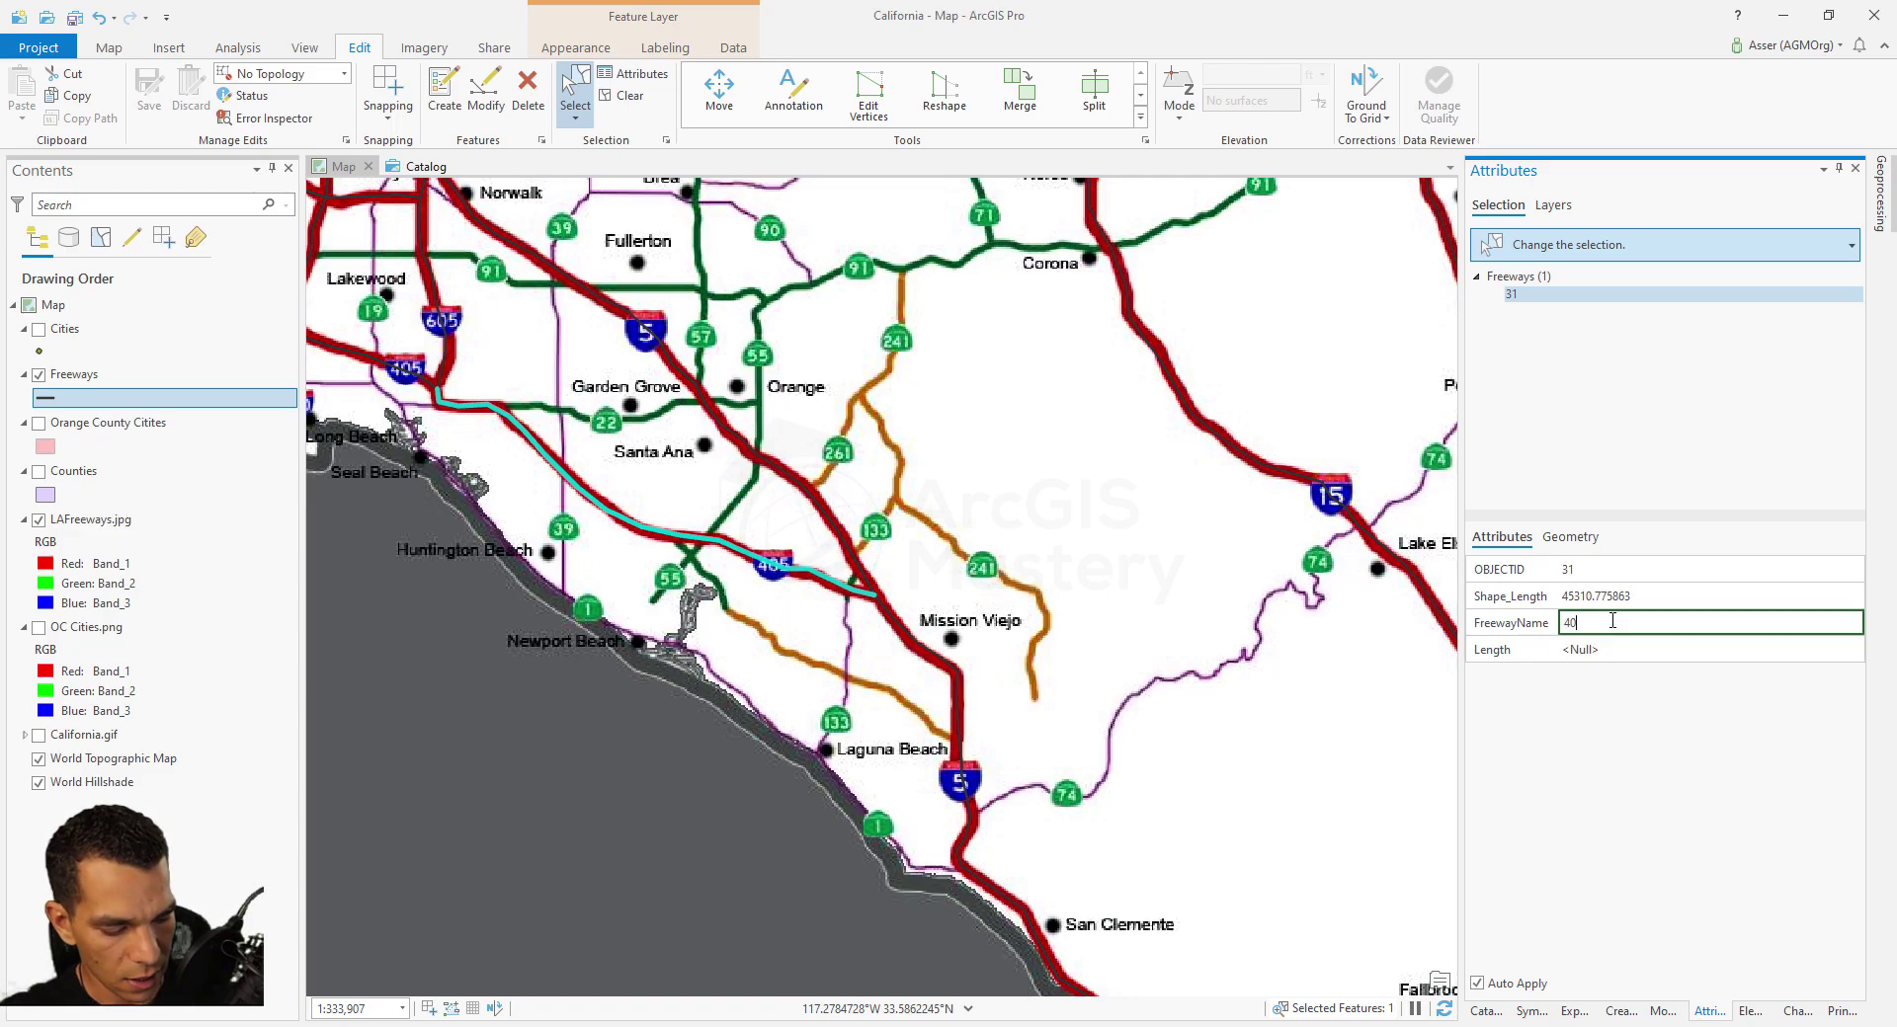
type("405")
key("Tab")
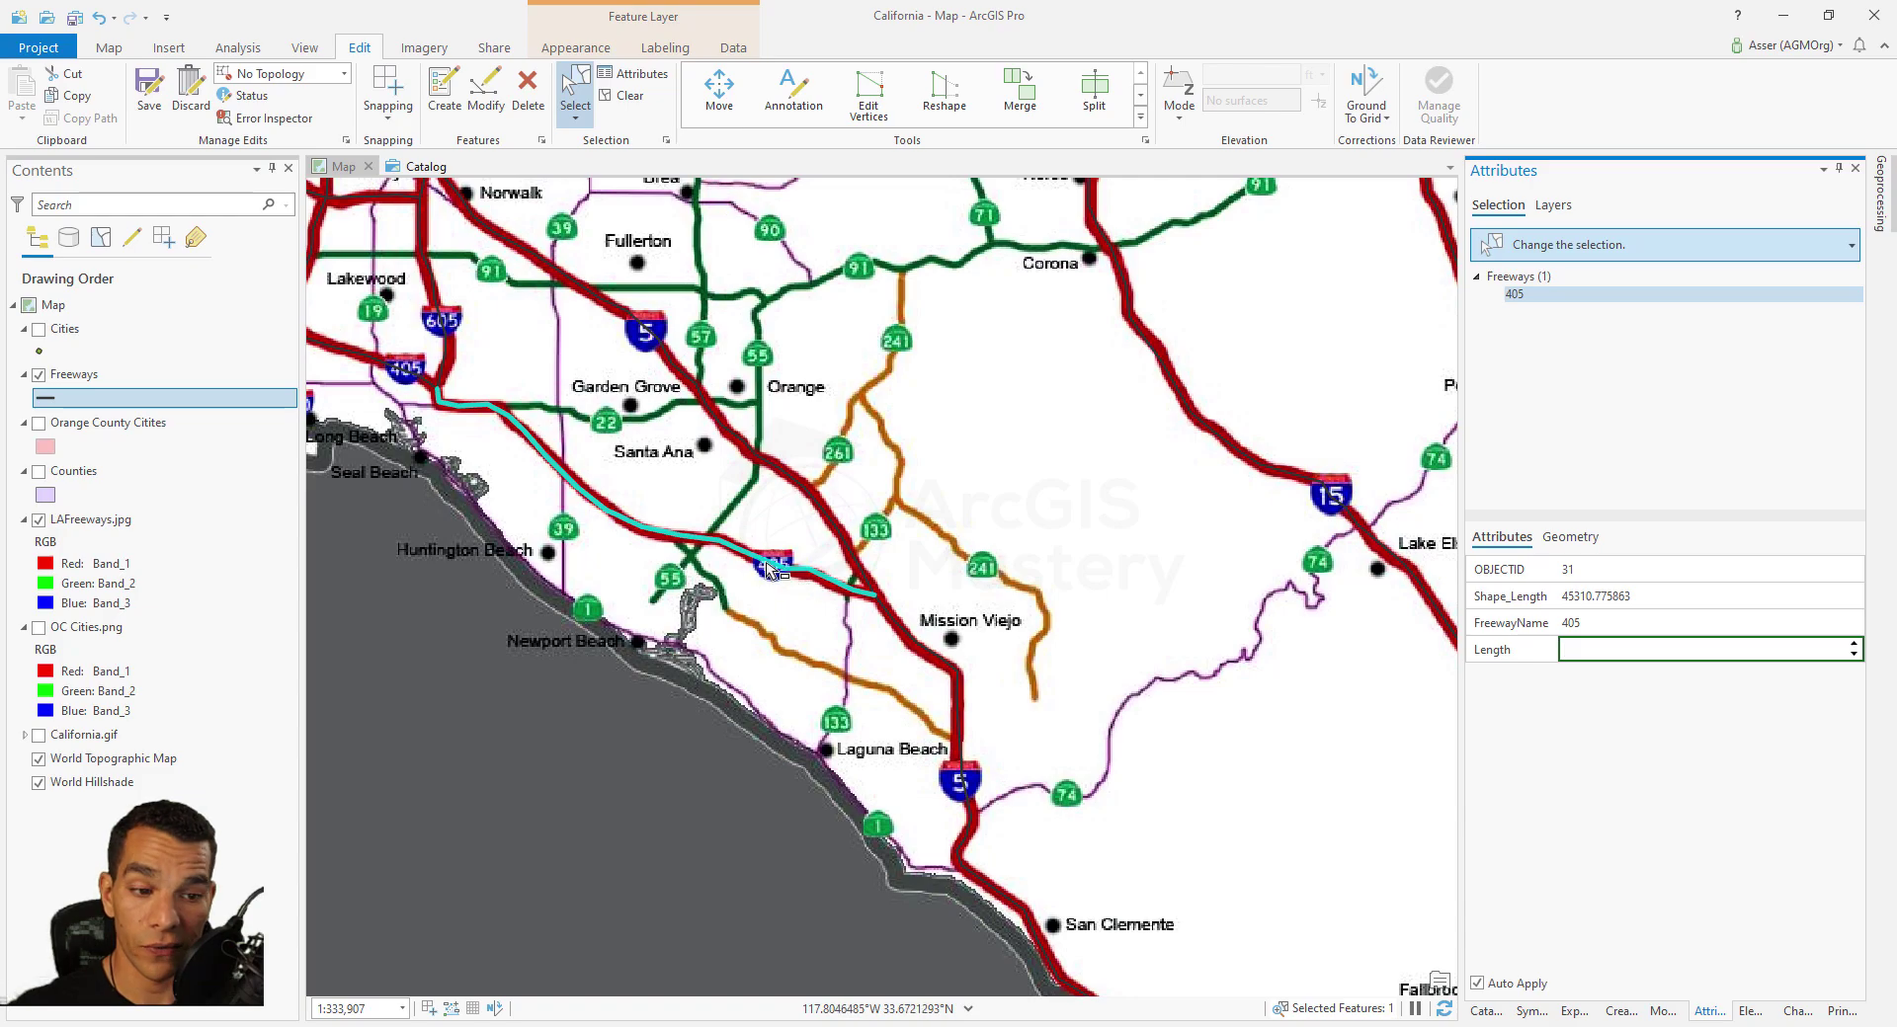
Step: Enter 405 as the FreewayName of the segment between freeways 110 and 605, and in the Length of the next segment near Gardena
left_click_drag(642, 628, 854, 780)
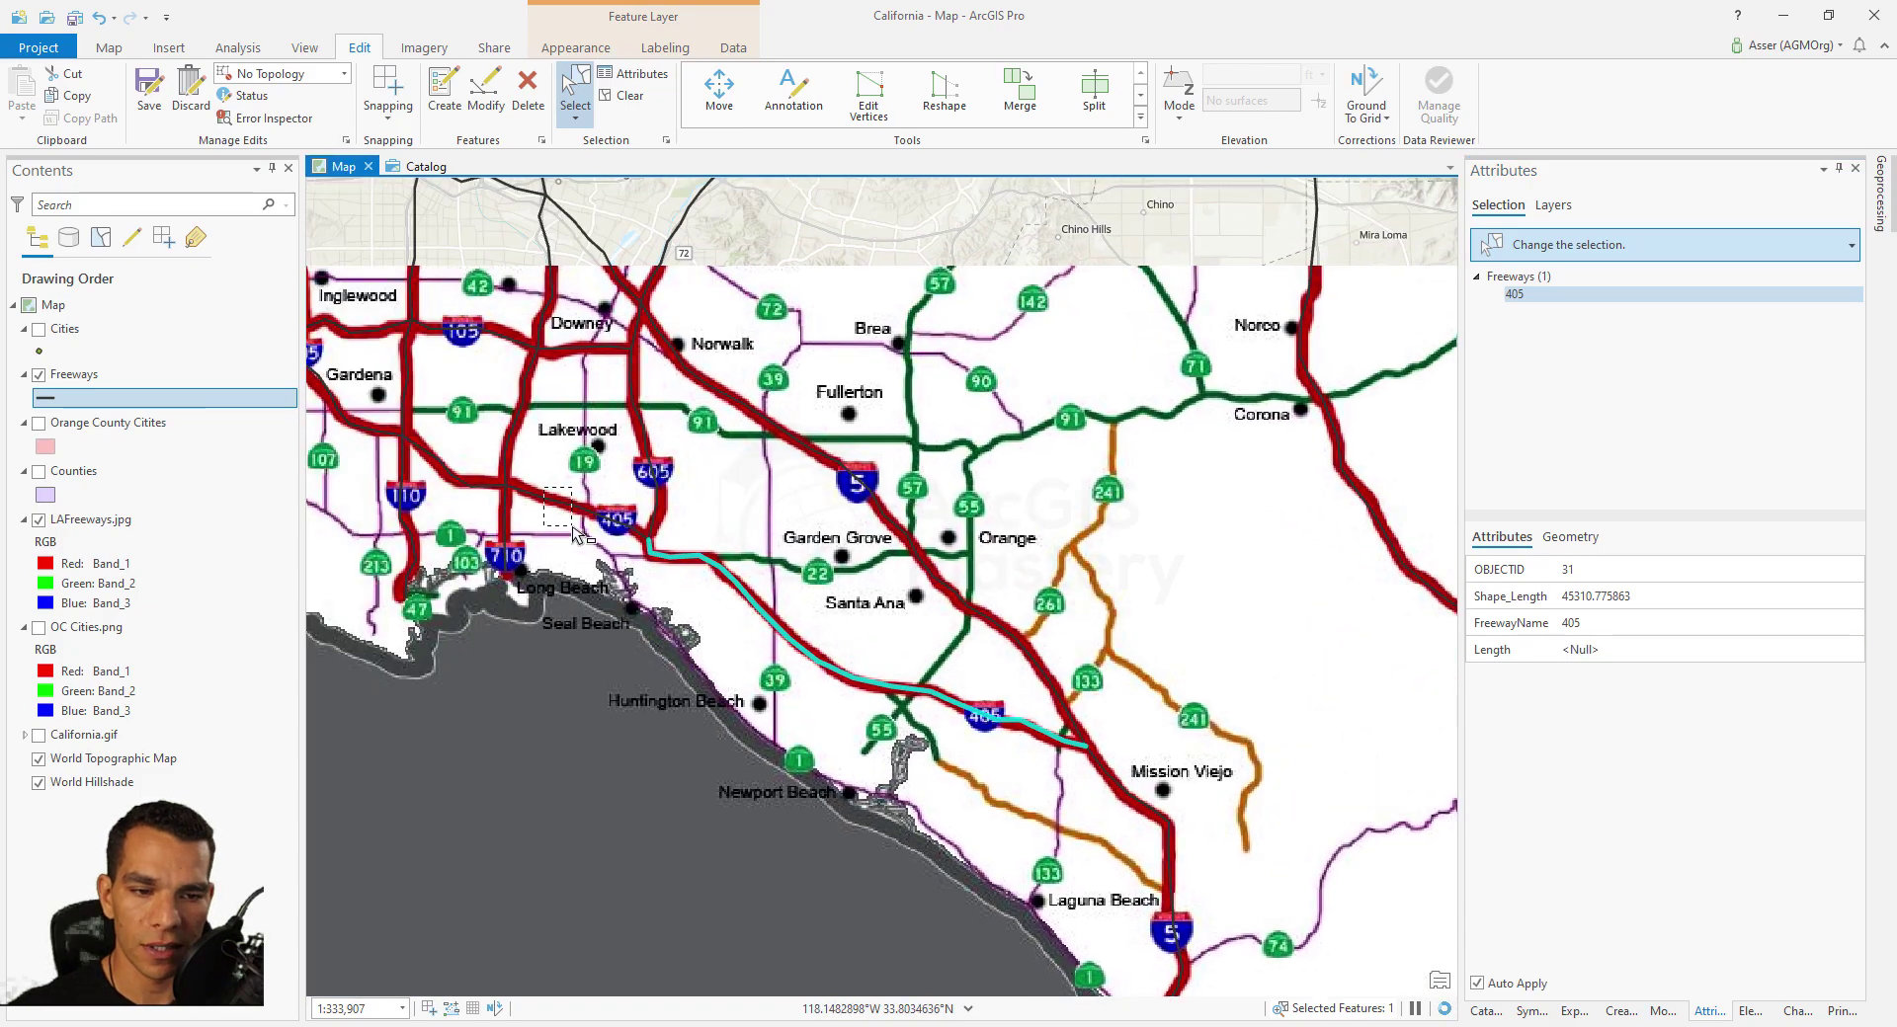
left_click(1649, 622)
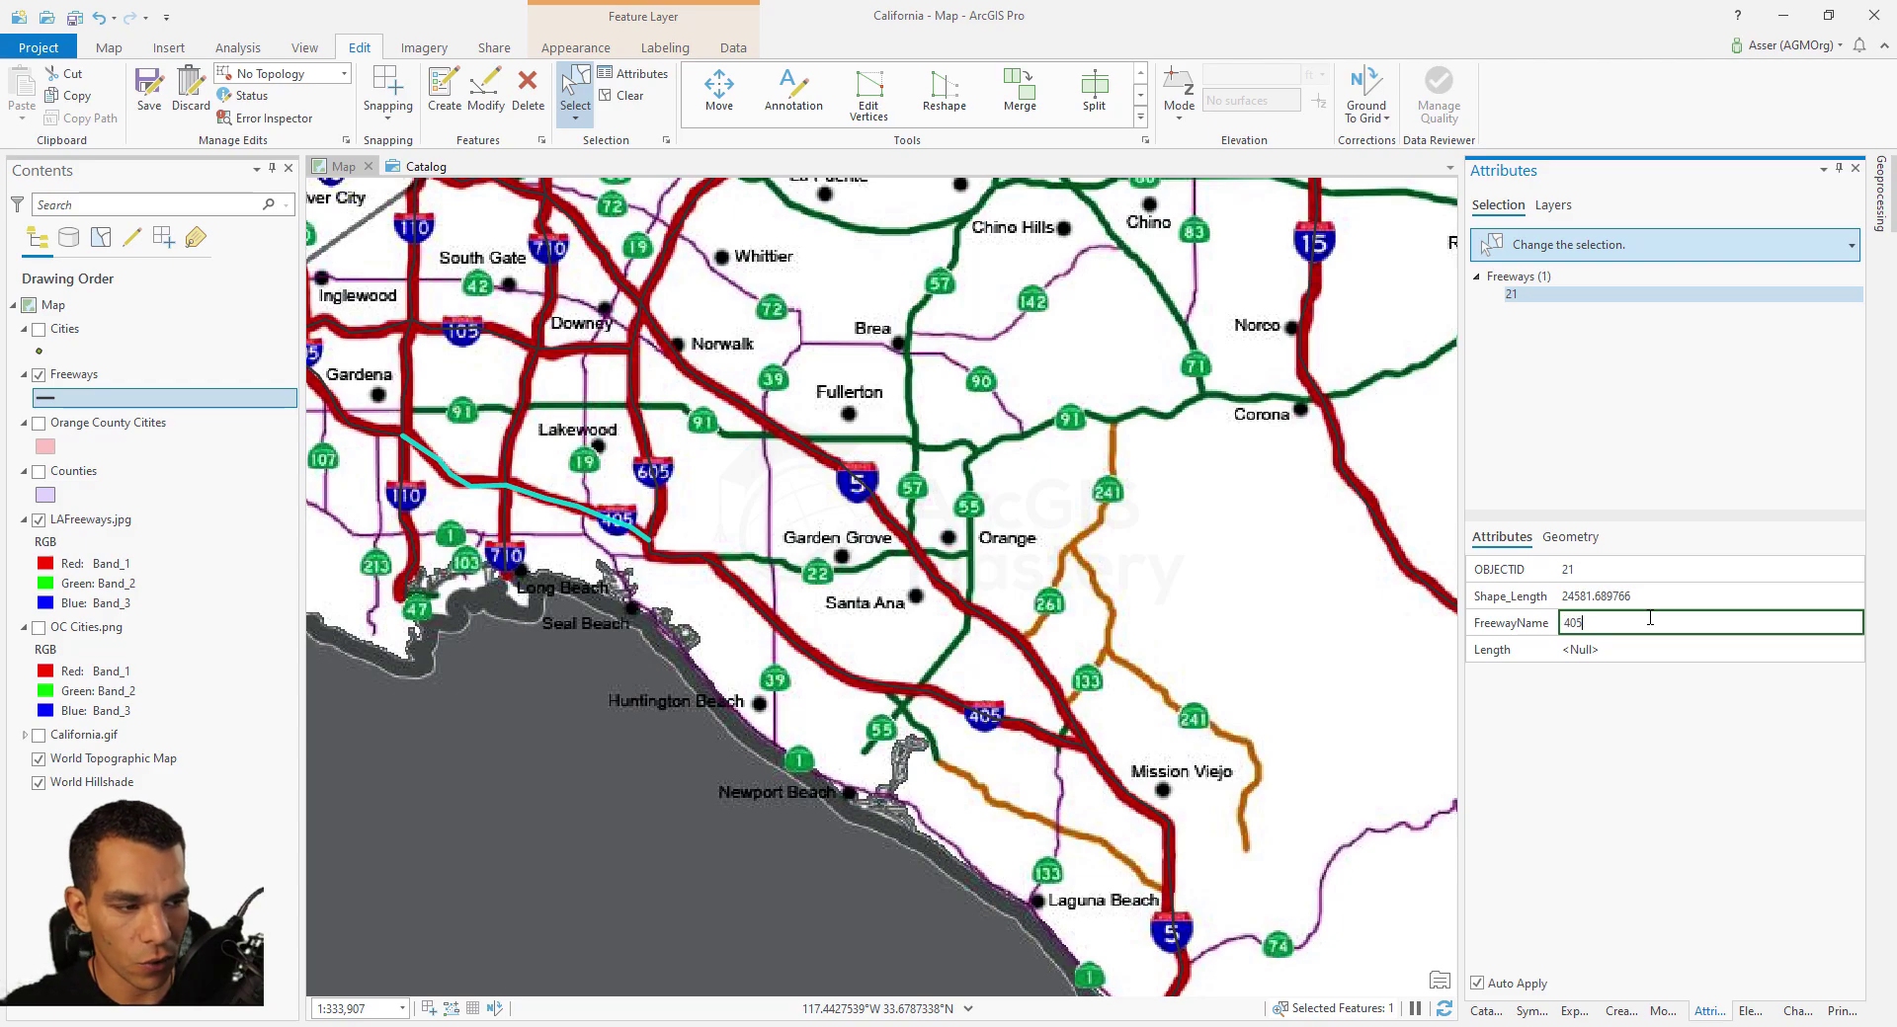
left_click_drag(344, 415, 513, 542)
left_click(499, 523)
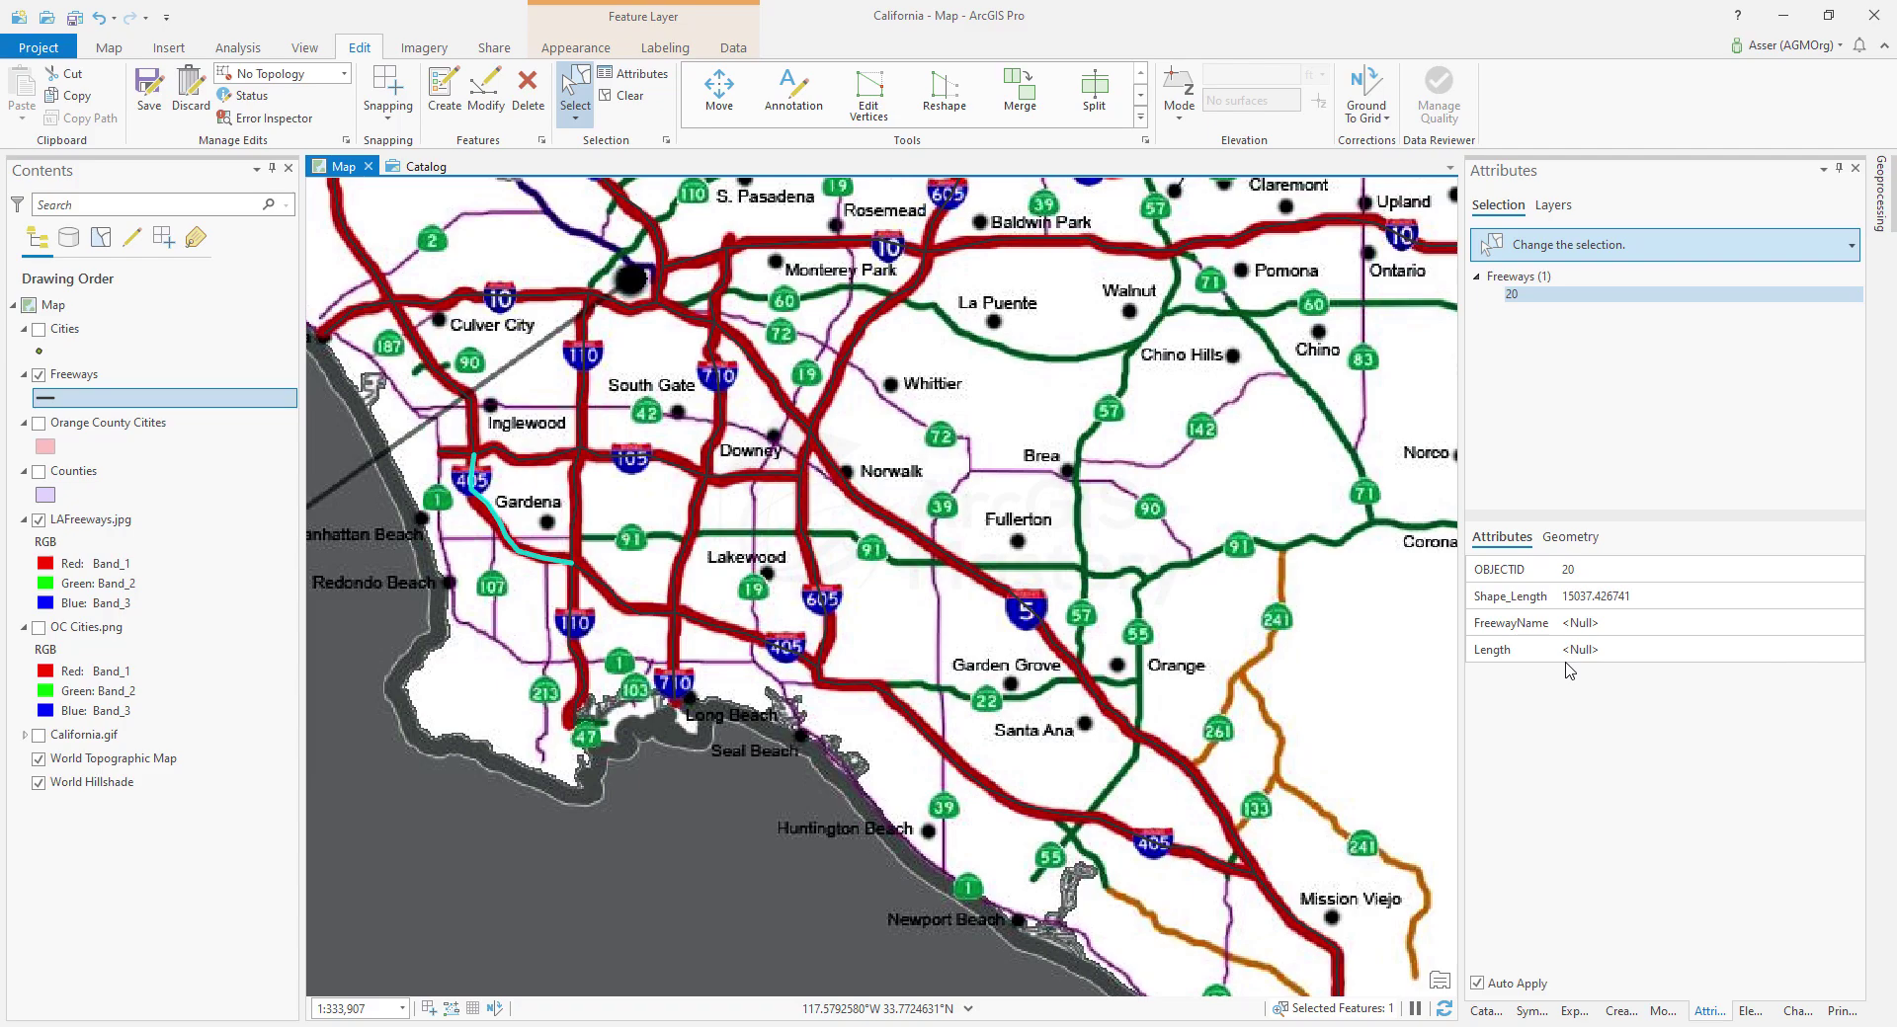
left_click(1624, 649)
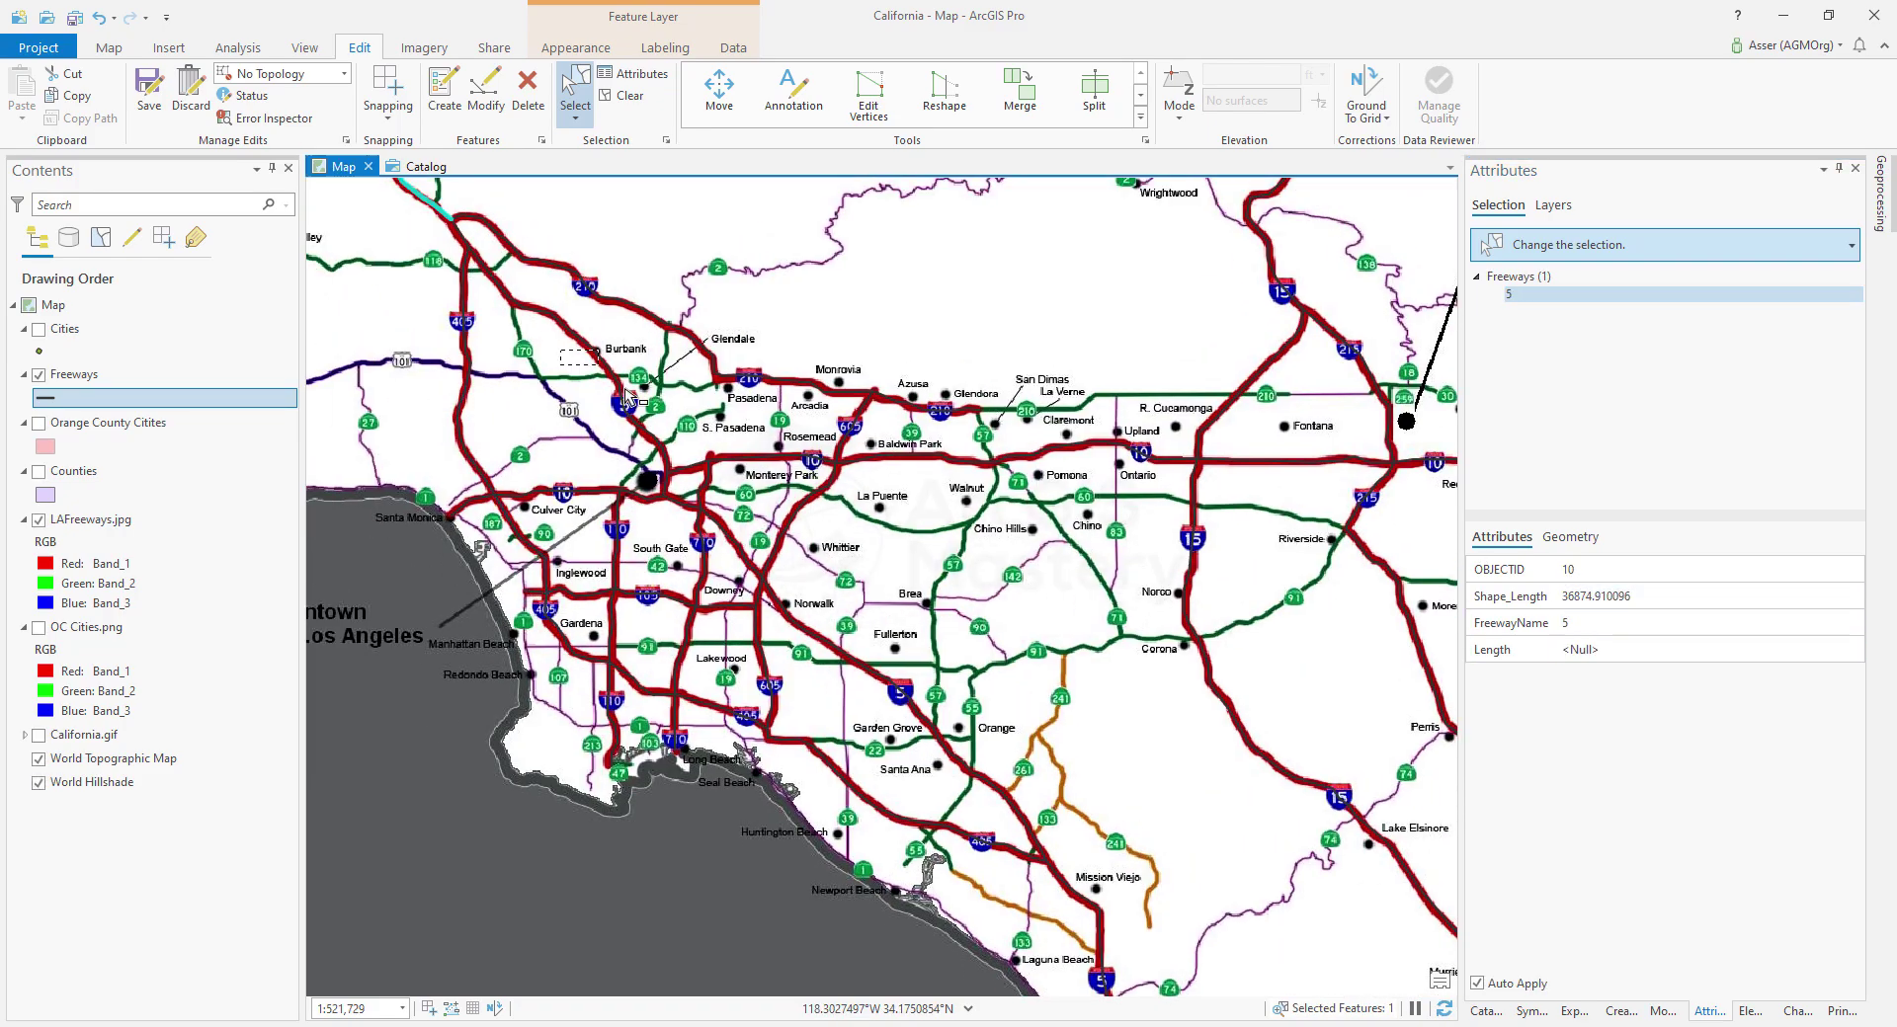
Step: Set the FreewayName to 5 for the segment past Norwalk and Mission Viejo and to 215 for the segment near Riverside
left_click(889, 807)
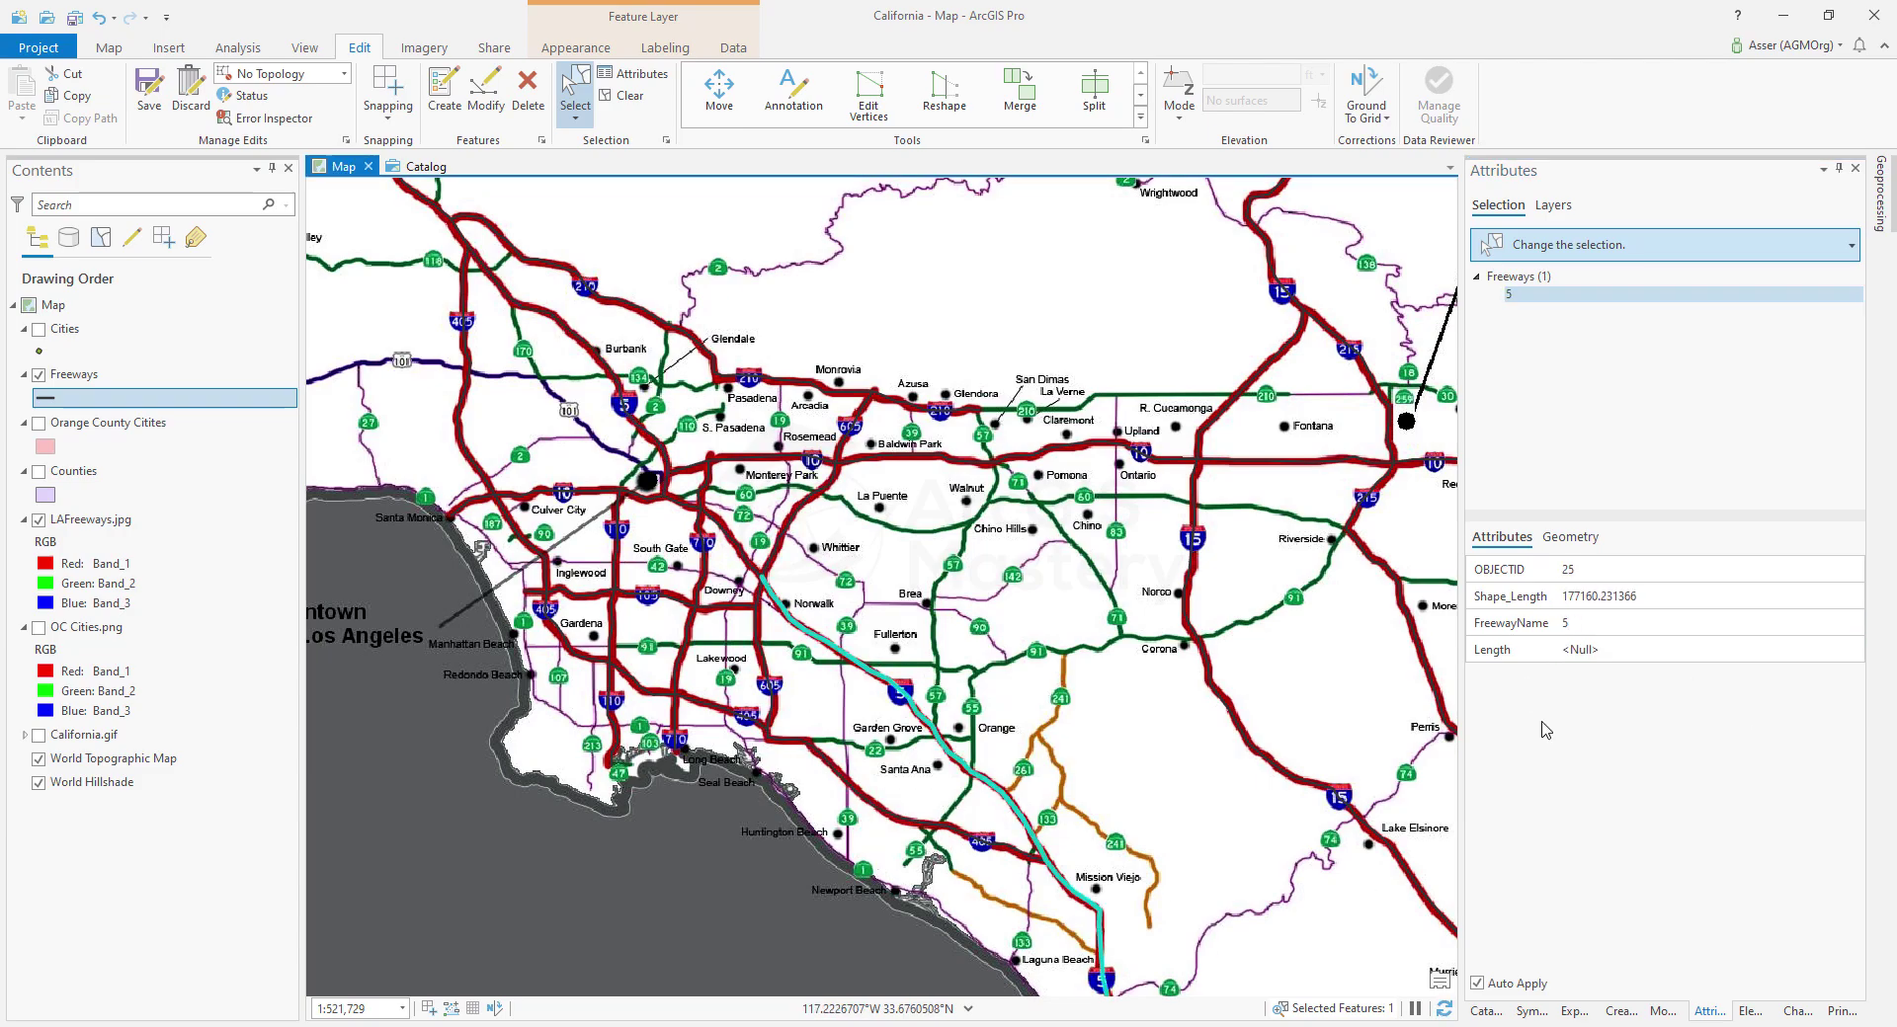
left_click(1368, 514)
left_click(1619, 622)
type("215")
Step: Name the unnamed segments after their map shields: 10 near Fontana, 105 near Downey and 210 through Pasadena
left_click(593, 491)
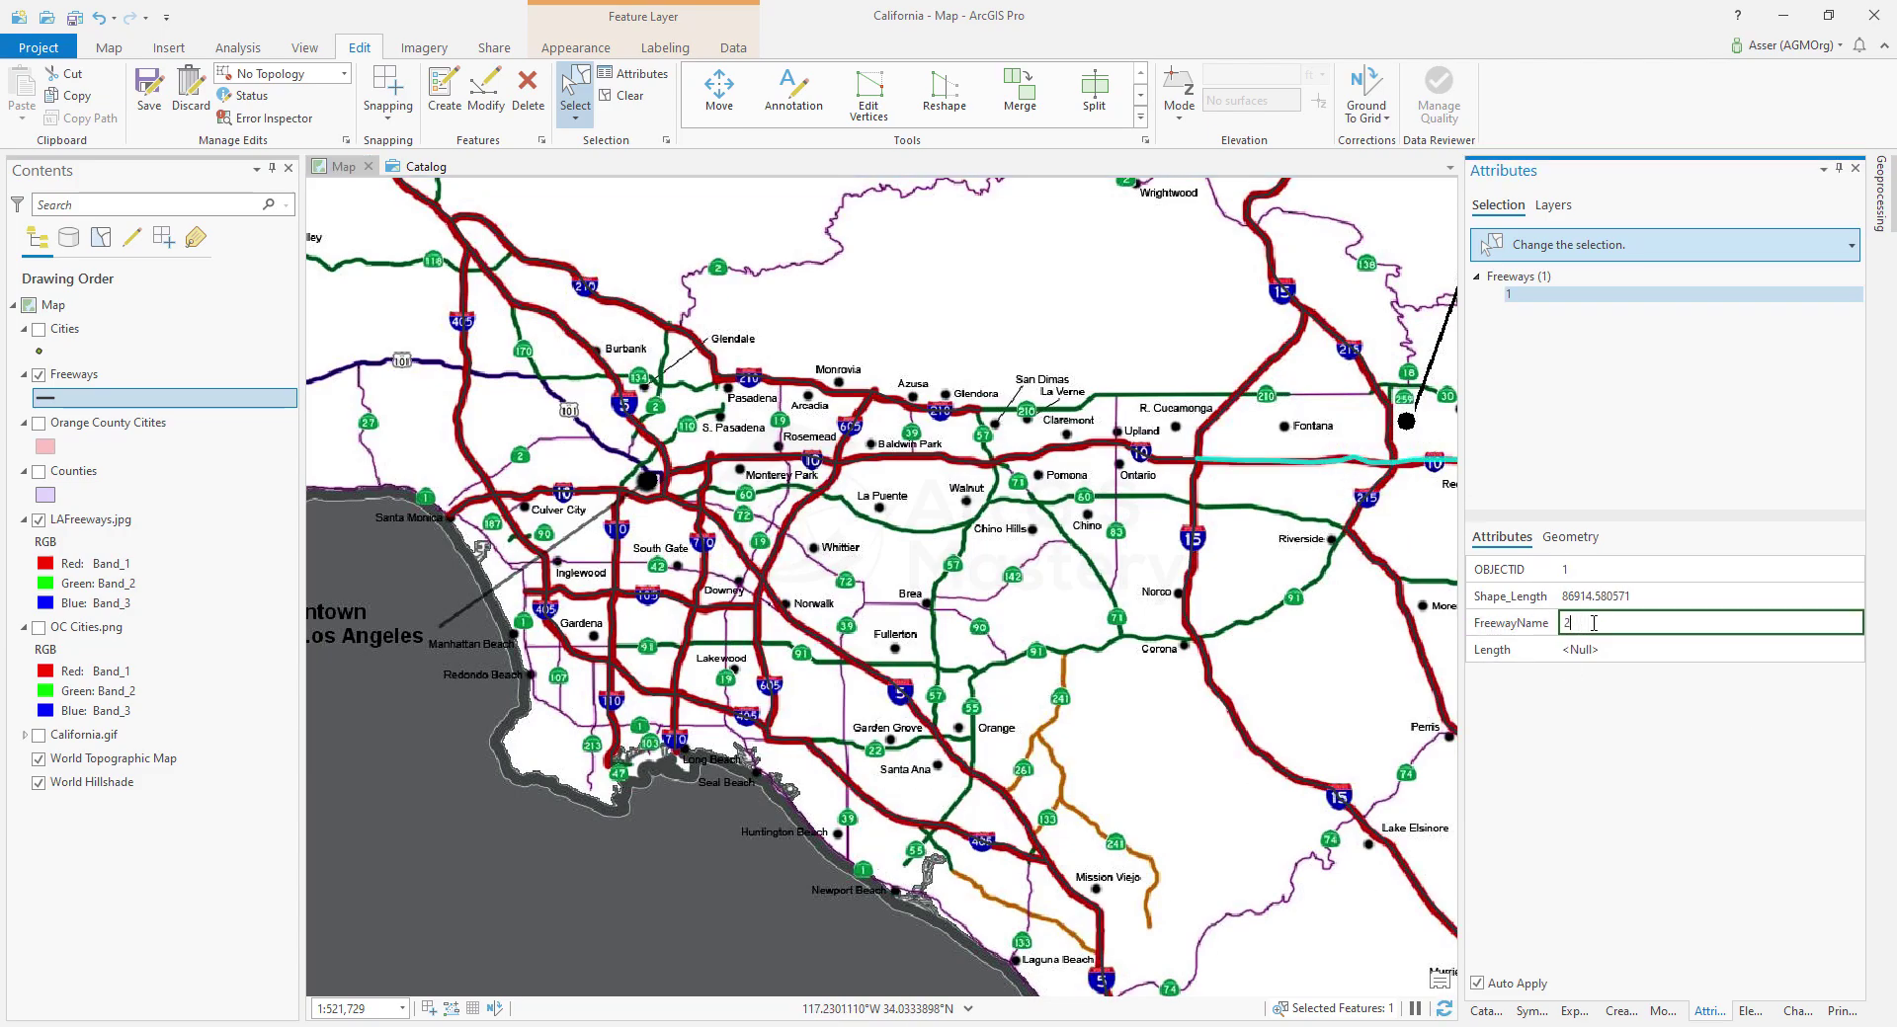
left_click(1597, 624)
left_click(780, 379)
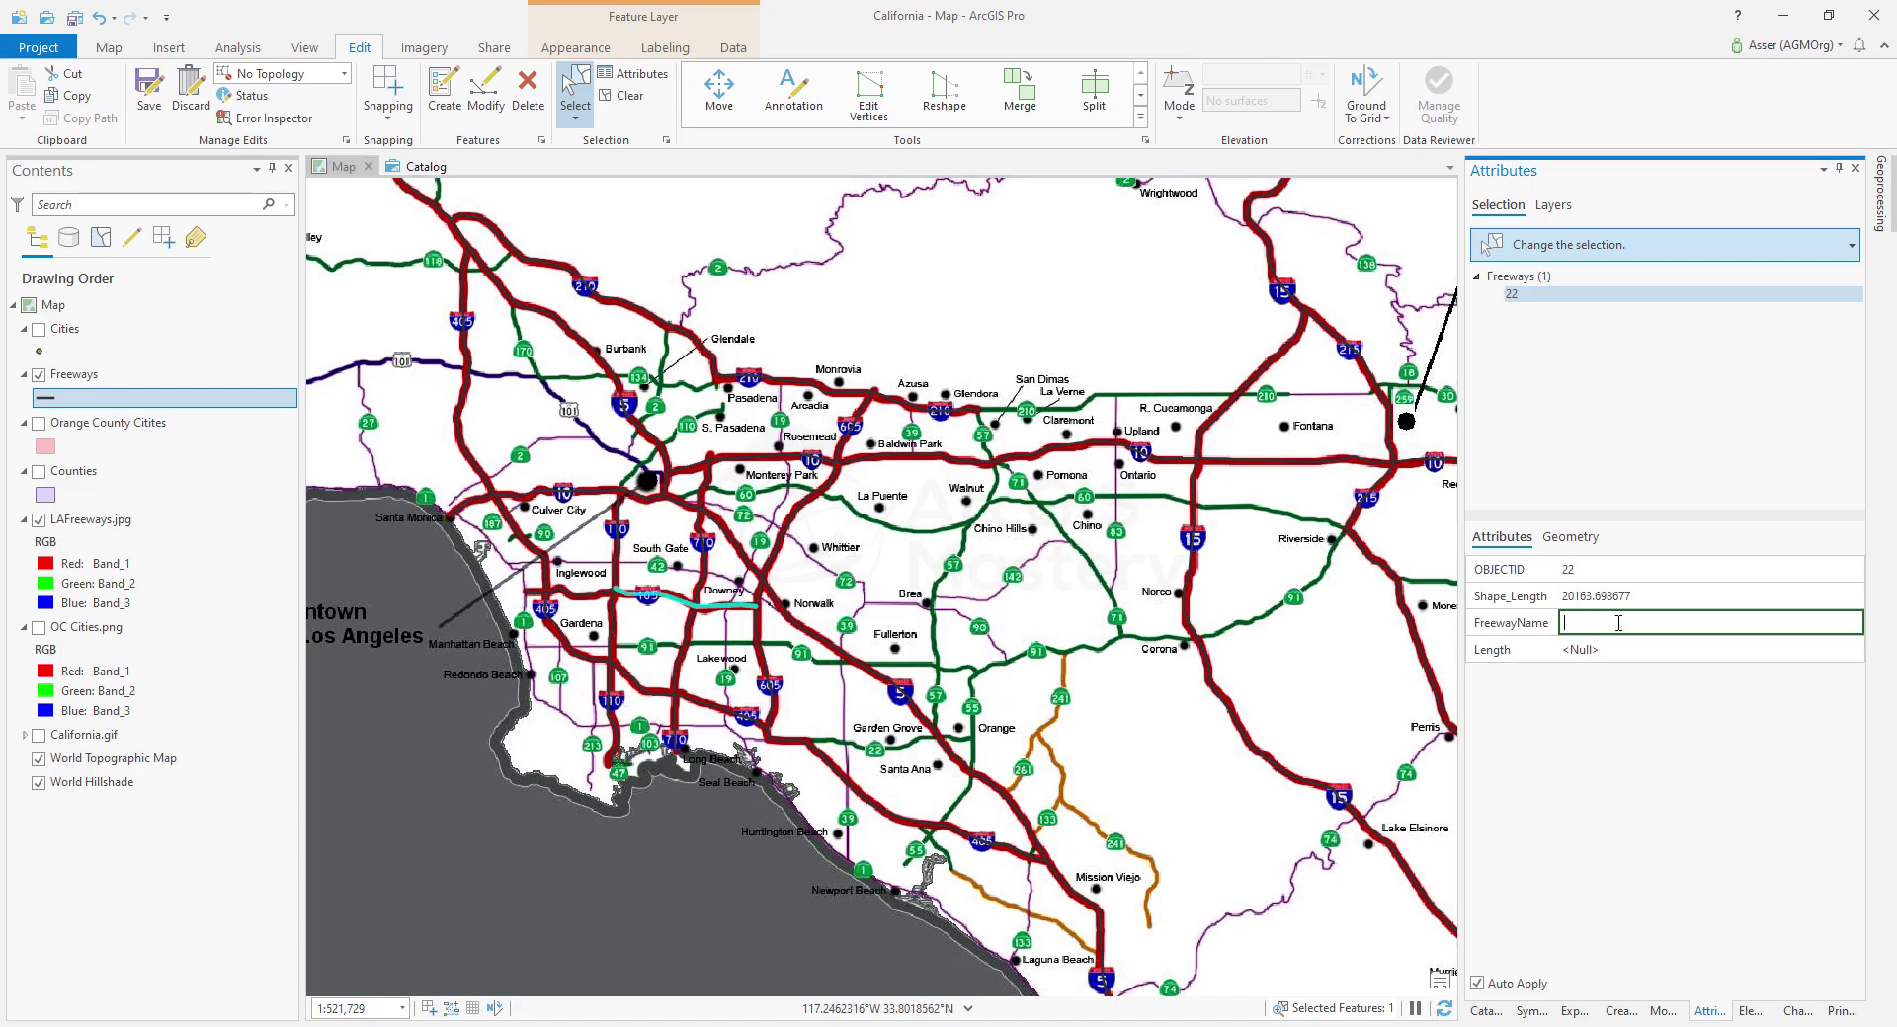
left_click(1617, 624)
scroll(770, 643, "down", 3)
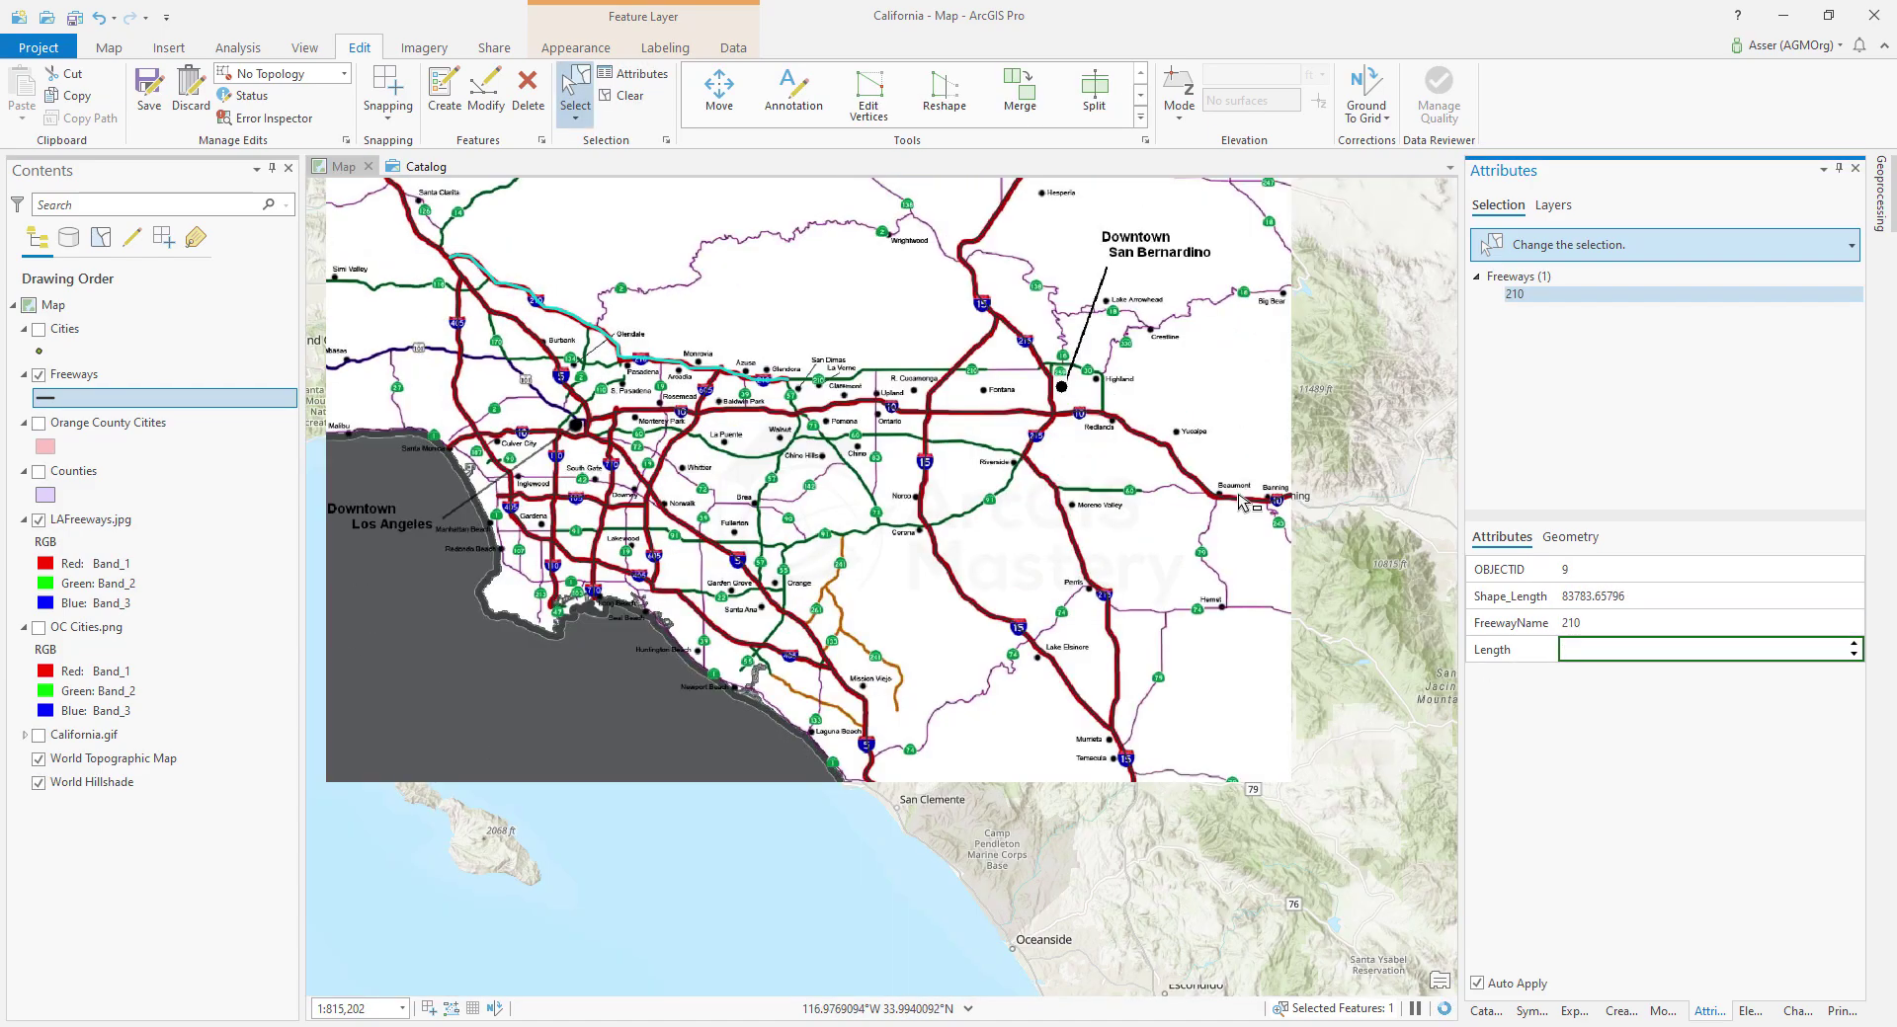
Step: Select the remaining unnamed inland segments, including the one from Temecula to Poway, and enter their FreewayName values from the map shields
scroll(1077, 632, "up", 3)
left_click(1079, 405)
scroll(787, 668, "down", 3)
left_click(1008, 632)
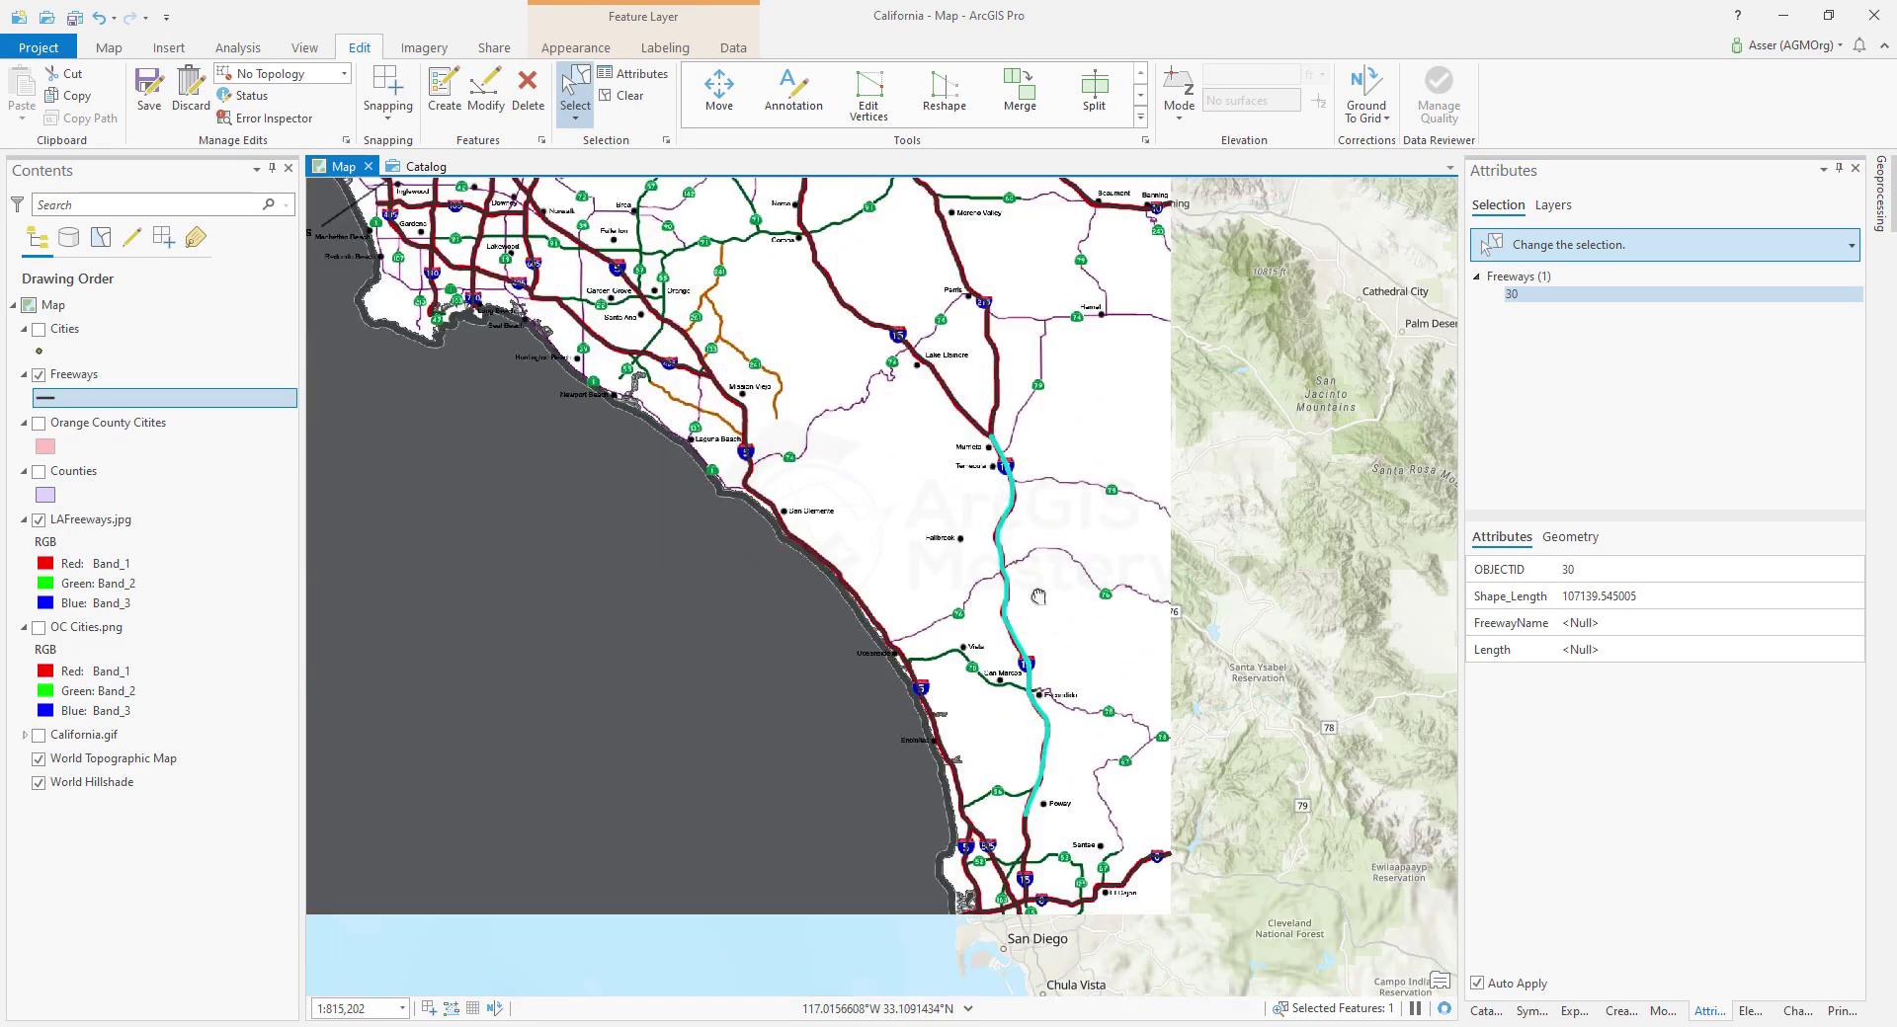
left_click(1607, 624)
type("605")
key("Tab")
Step: Enter the FreewayName values of the San Diego segments, using 5 for the coastal segments and 805 for the inland branch
scroll(988, 612, "up", 3)
left_click(1607, 625)
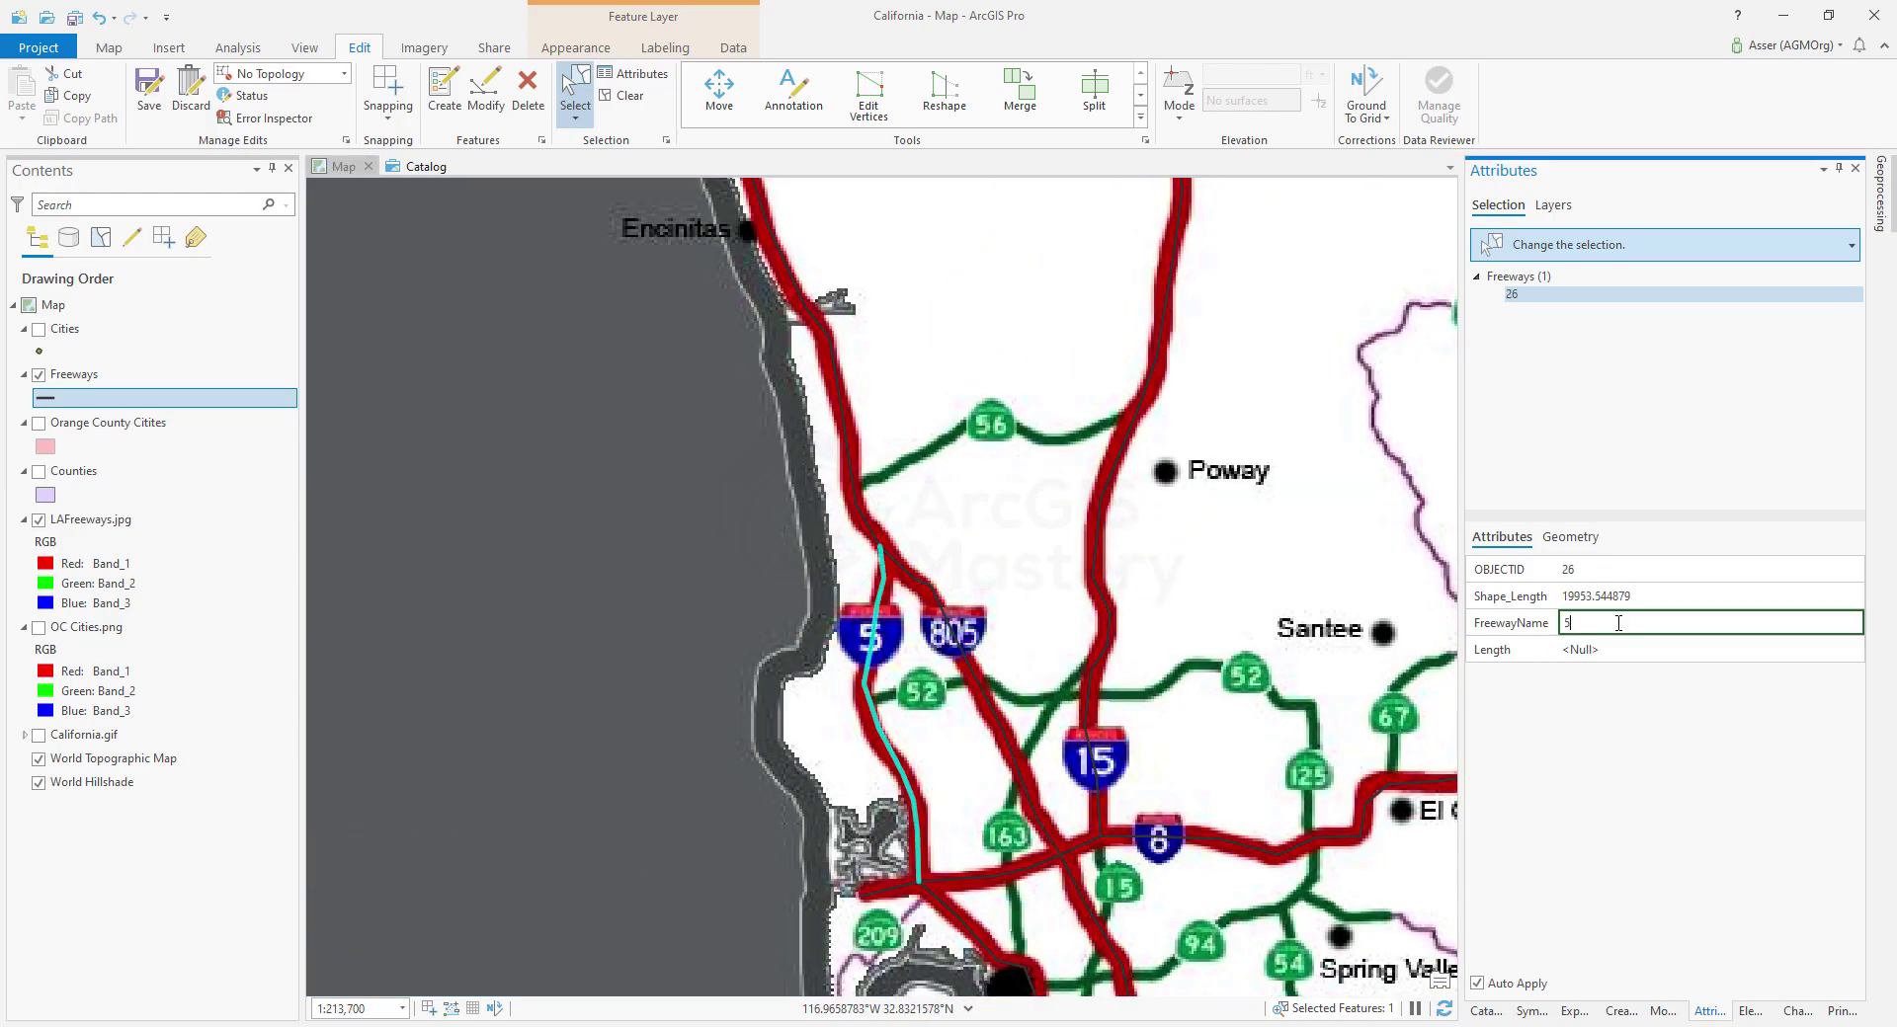
type("805")
key("Tab")
left_click(774, 677)
scroll(775, 677, "down", 5)
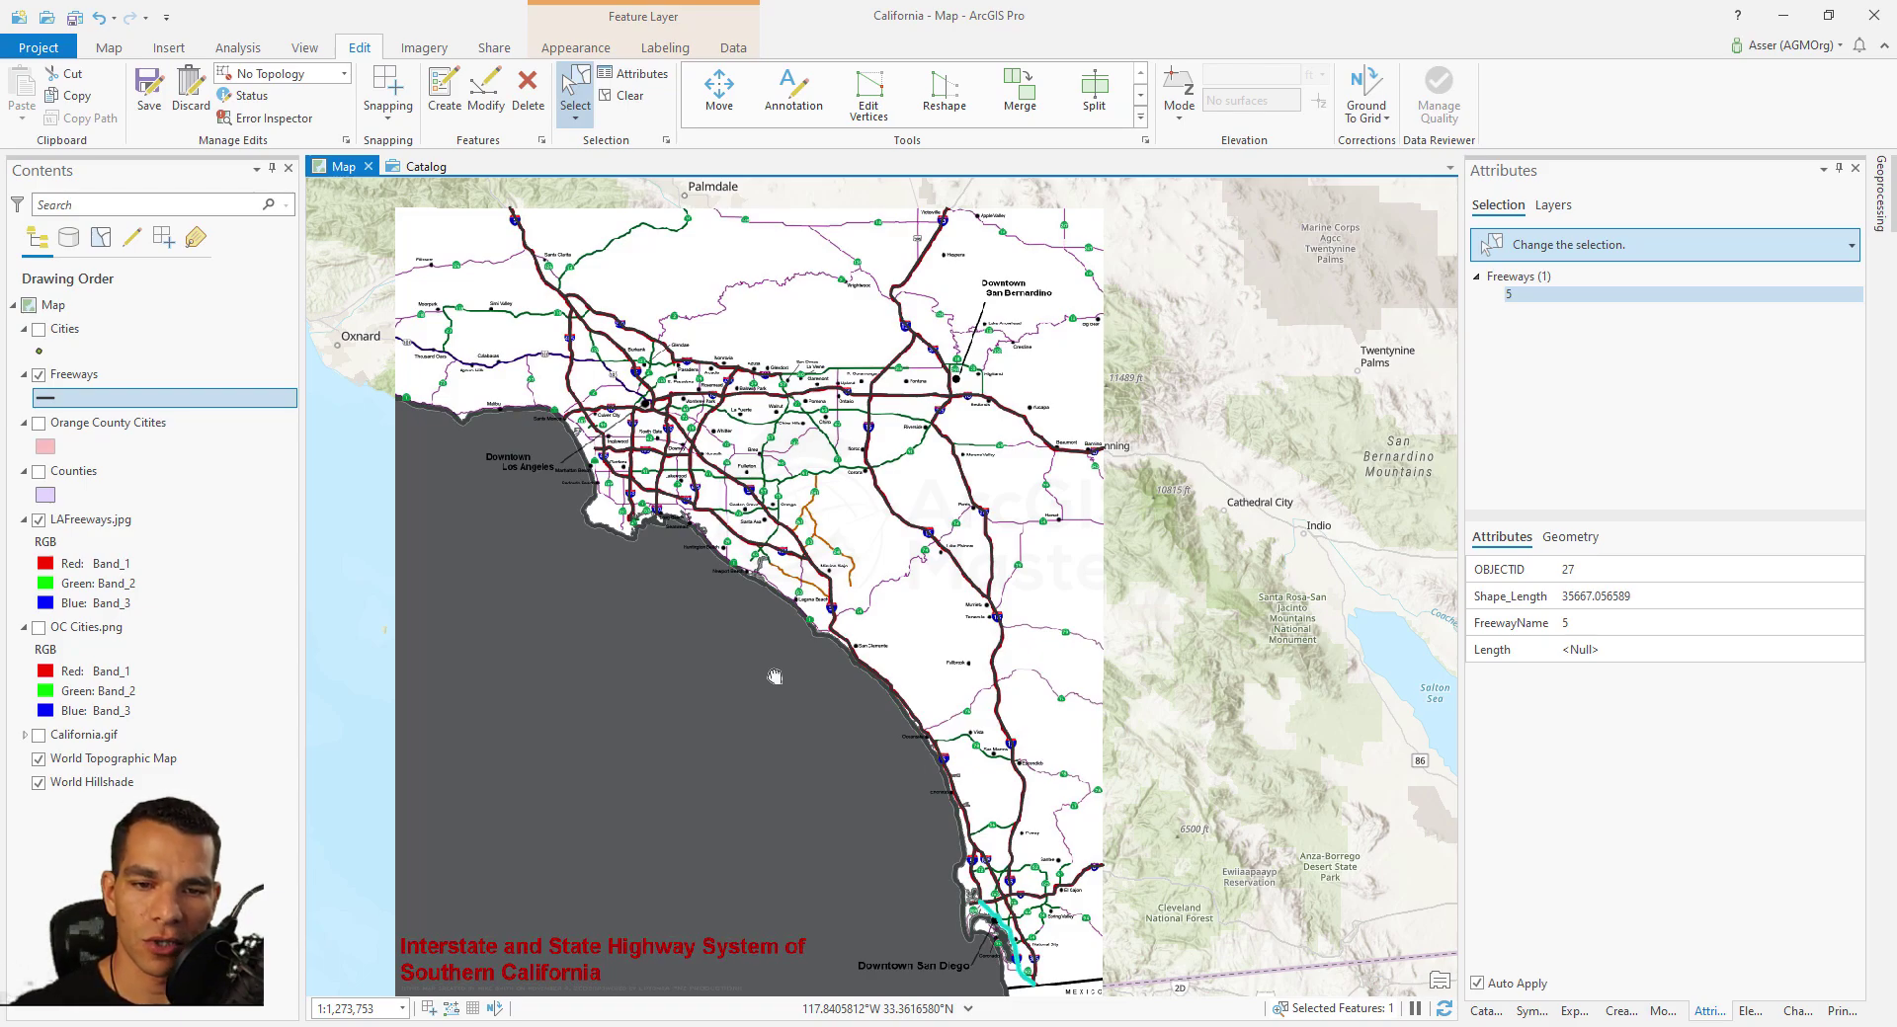
Step: Open the Freeways attribute table and zoom to the unnamed record with OBJECTID 8
right_click(89, 377)
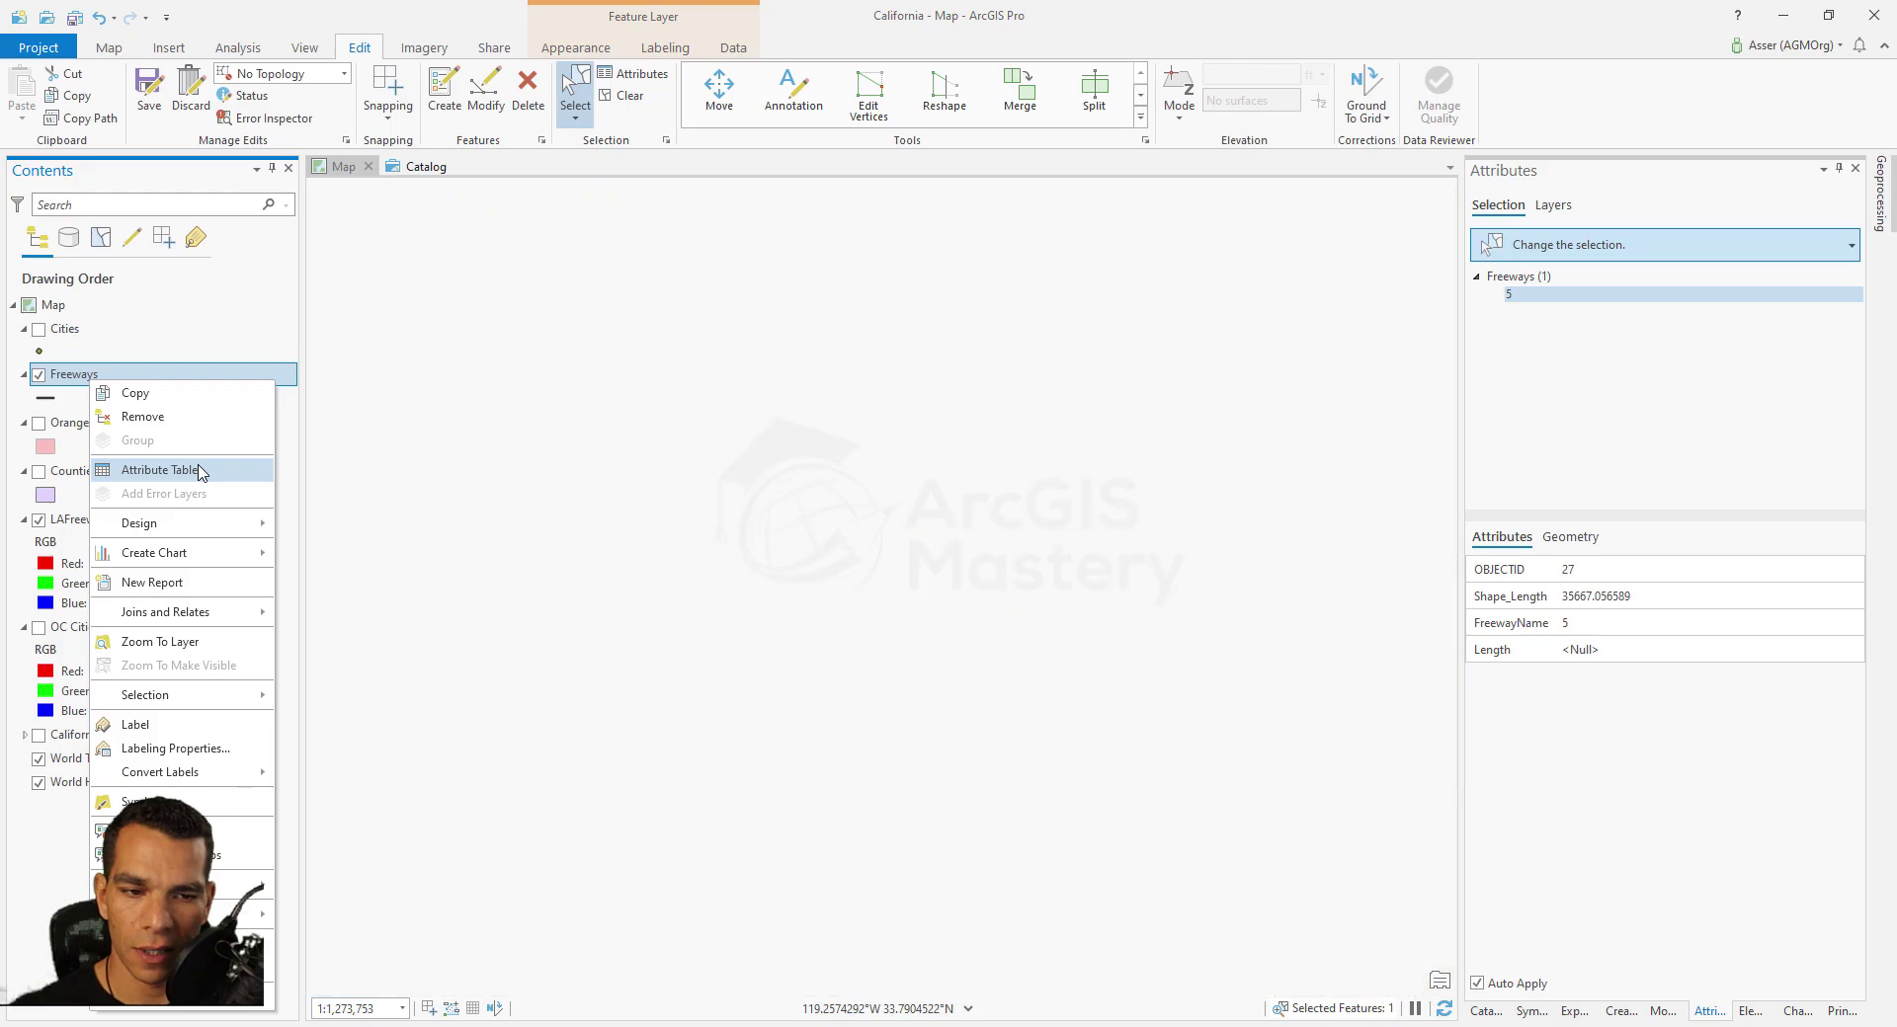
left_click(201, 472)
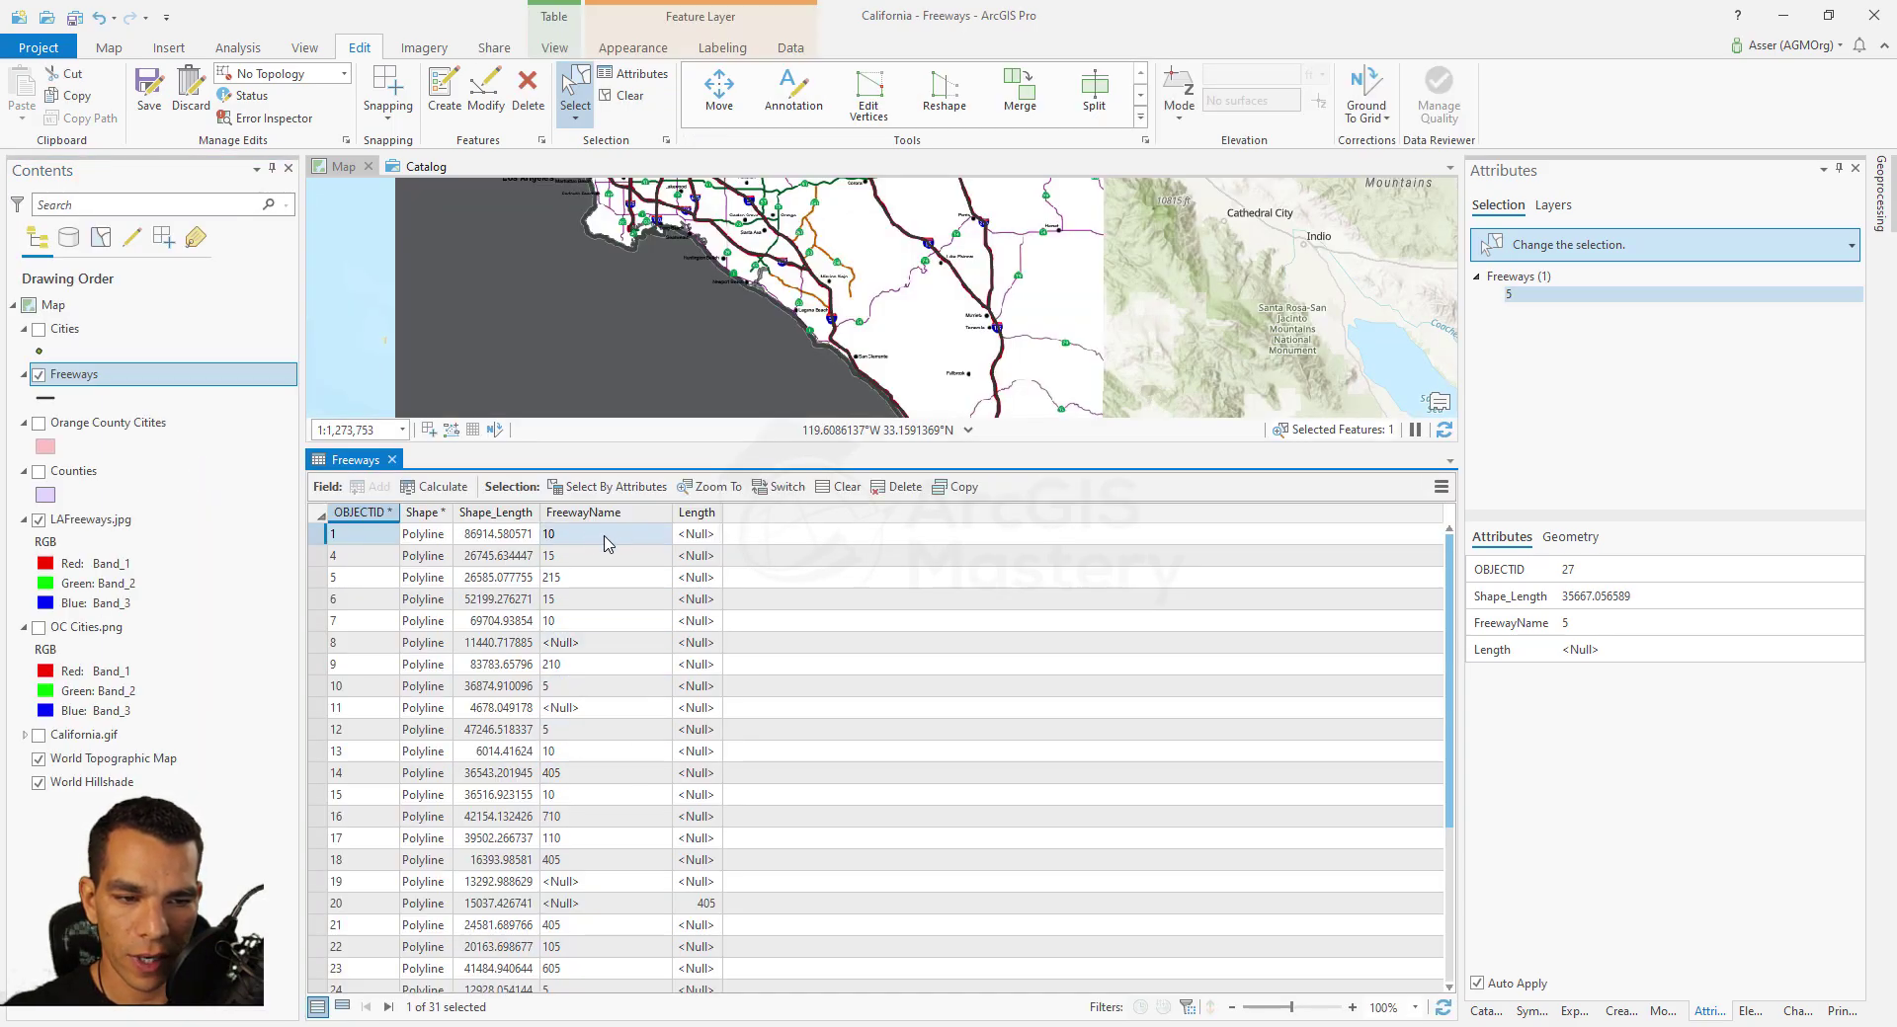
double_click(322, 643)
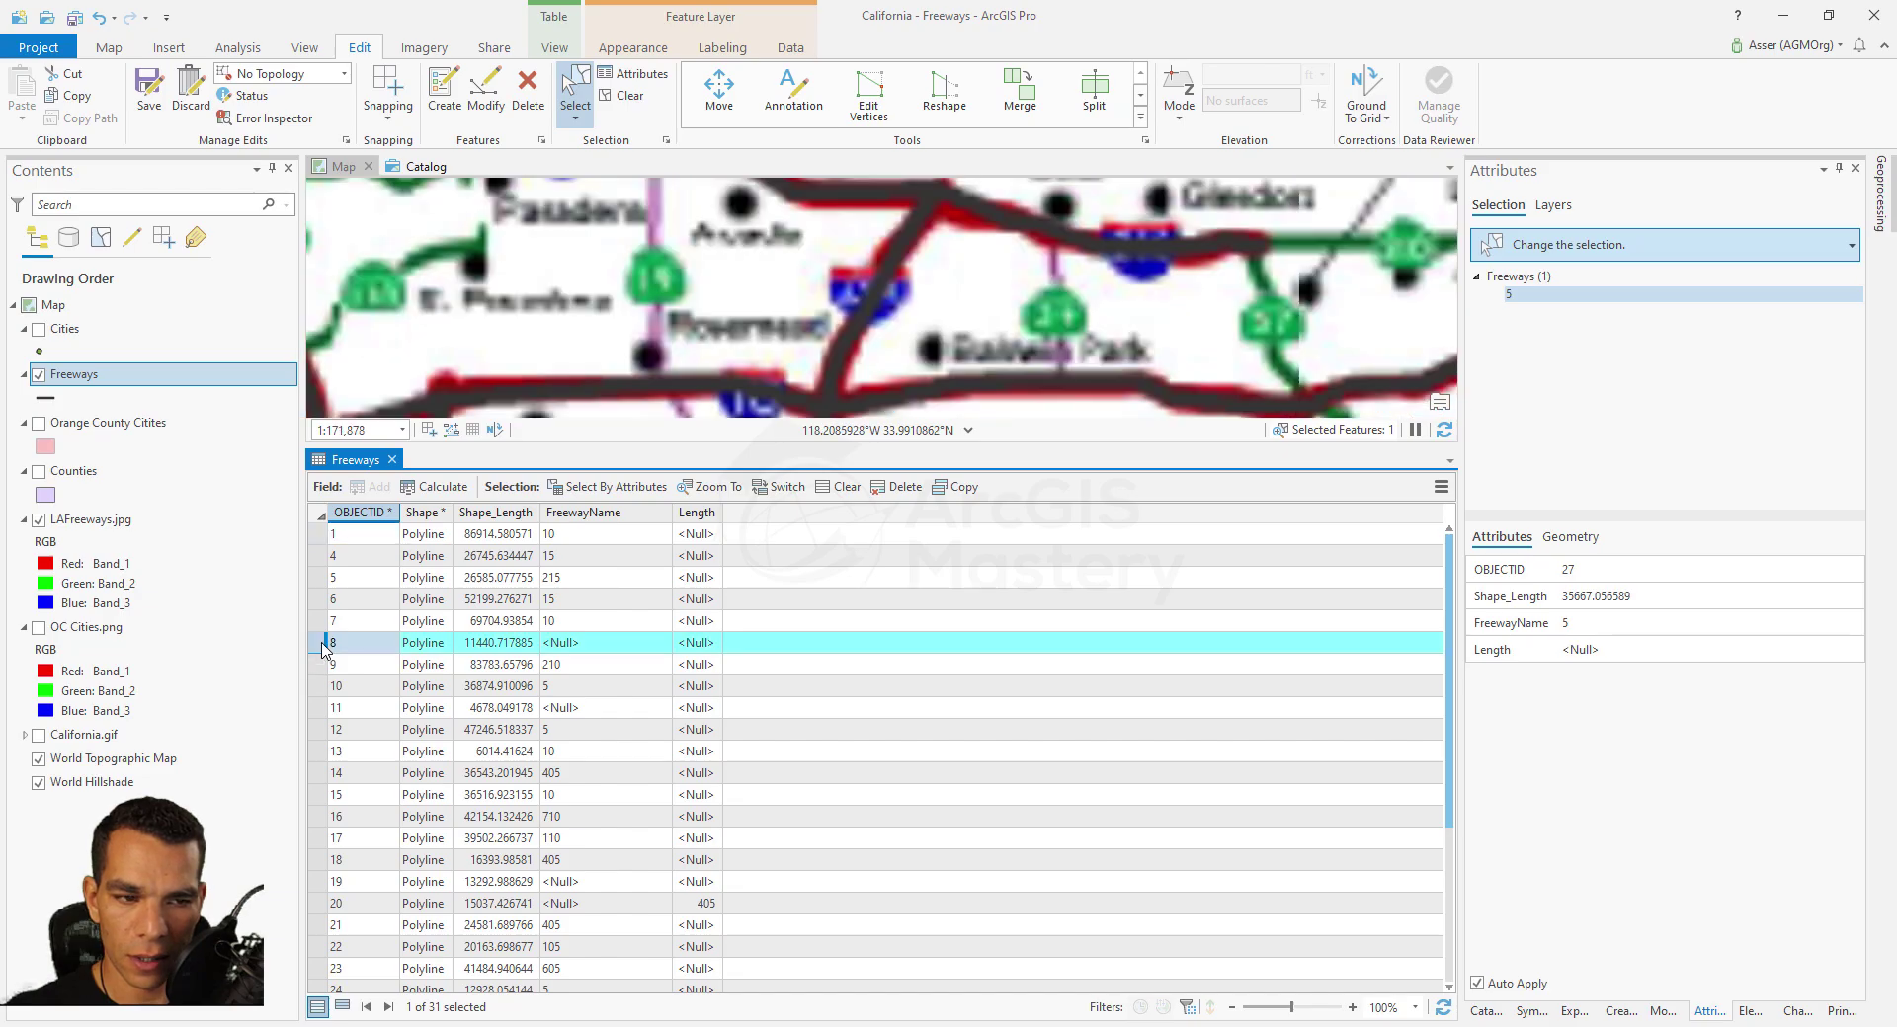
Step: Set the FreewayName of the record with OBJECTID 8 to 605
double_click(594, 643)
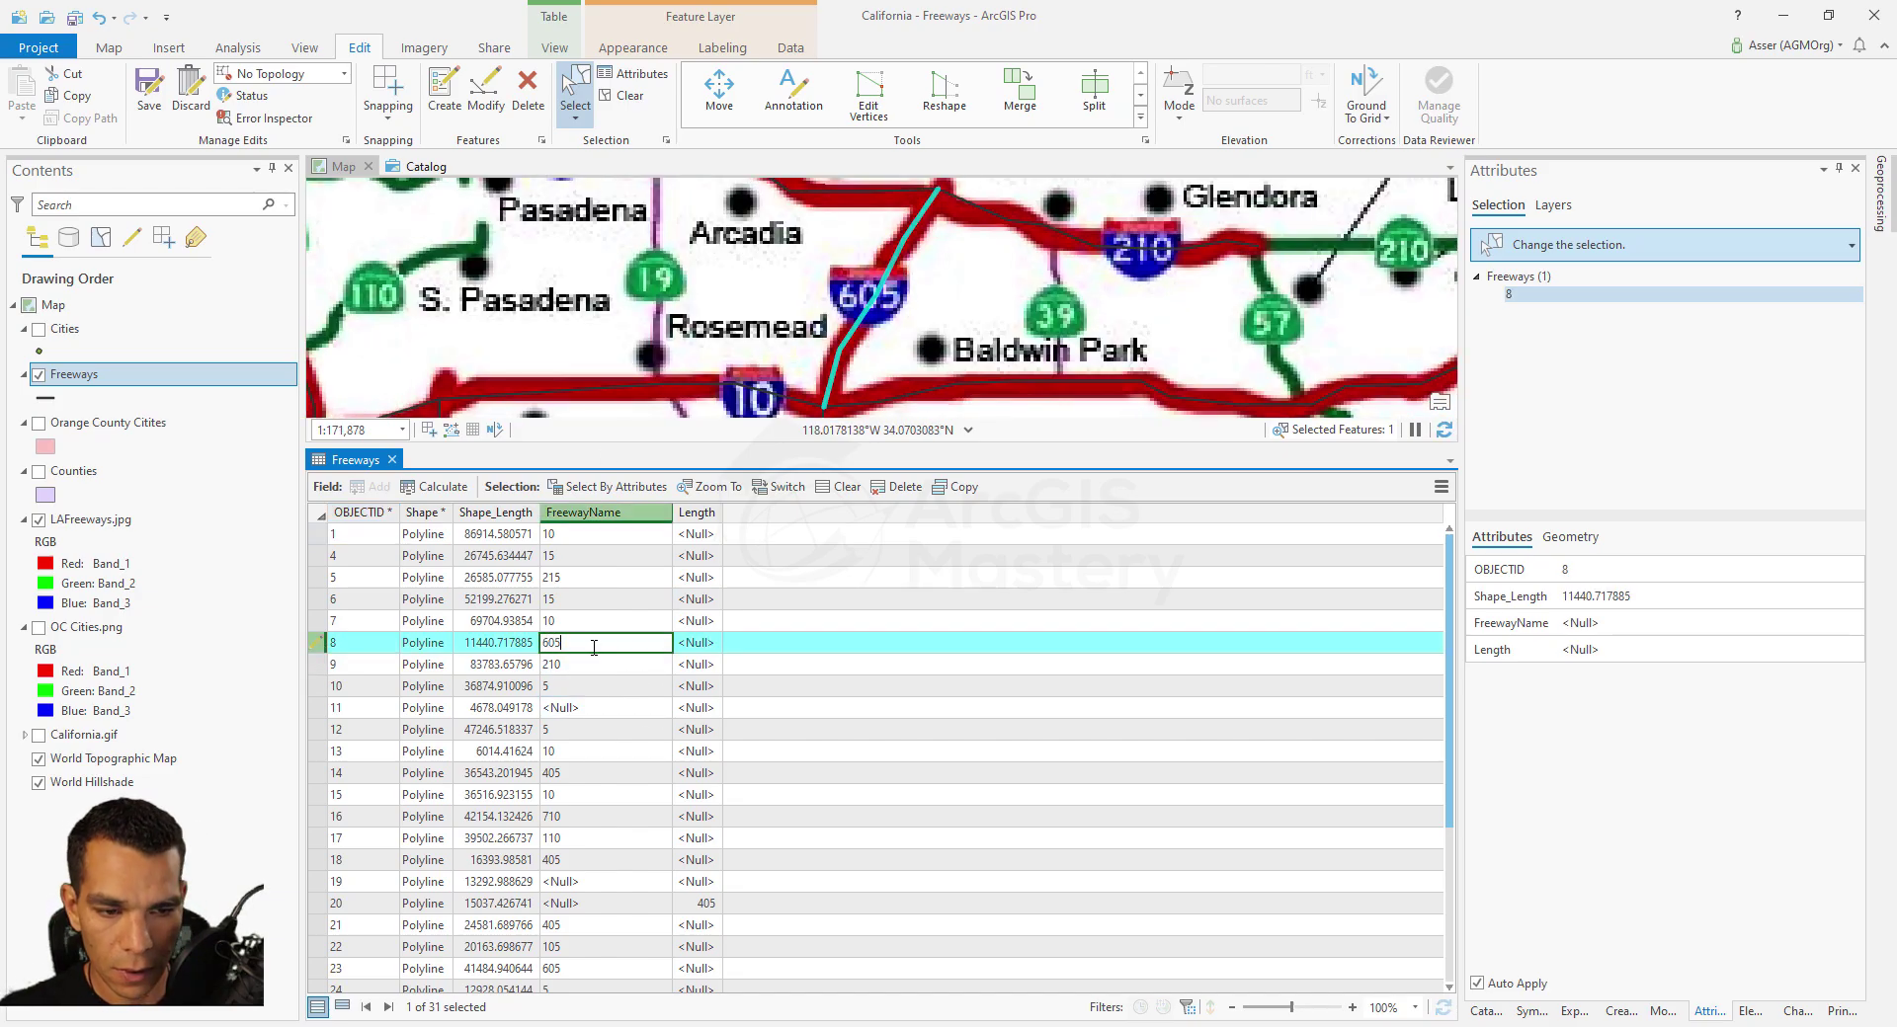
type("605")
left_click(322, 709)
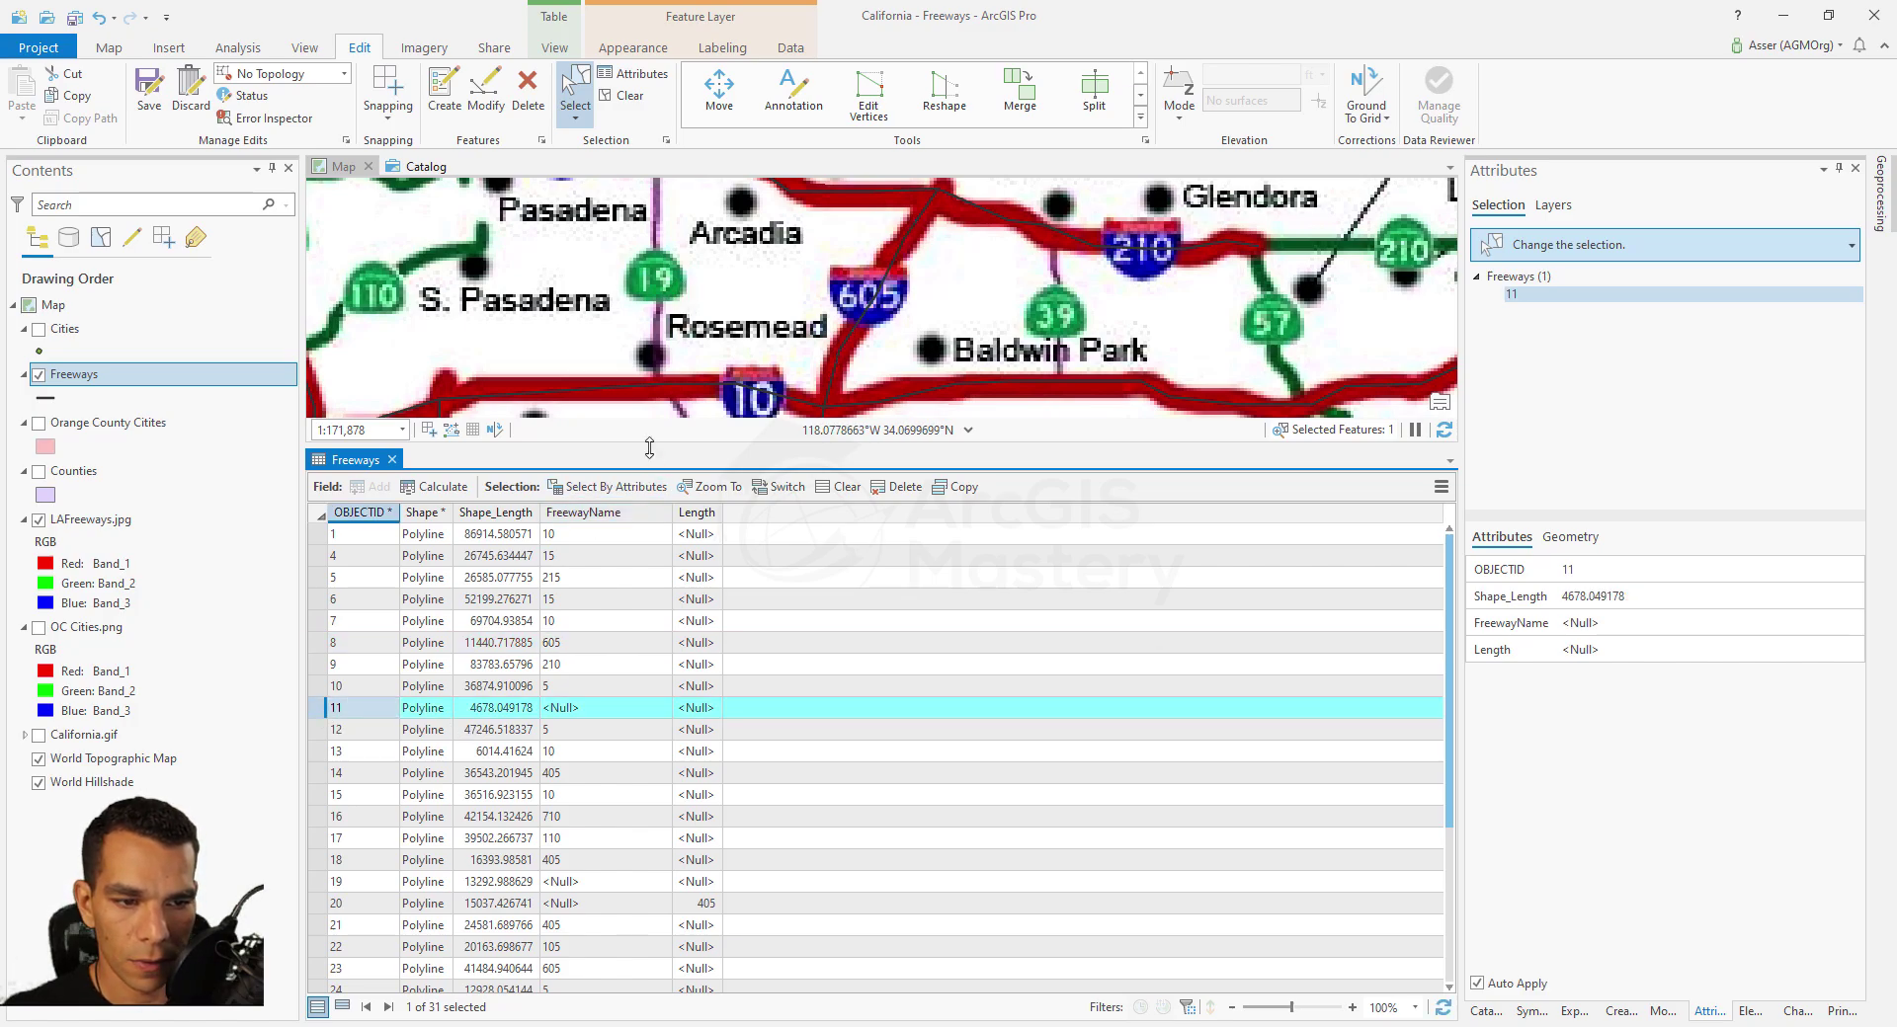
Step: Locate the unnamed record with OBJECTID 11 on the map and set its FreewayName to 5
left_click_drag(648, 441, 624, 547)
double_click(330, 813)
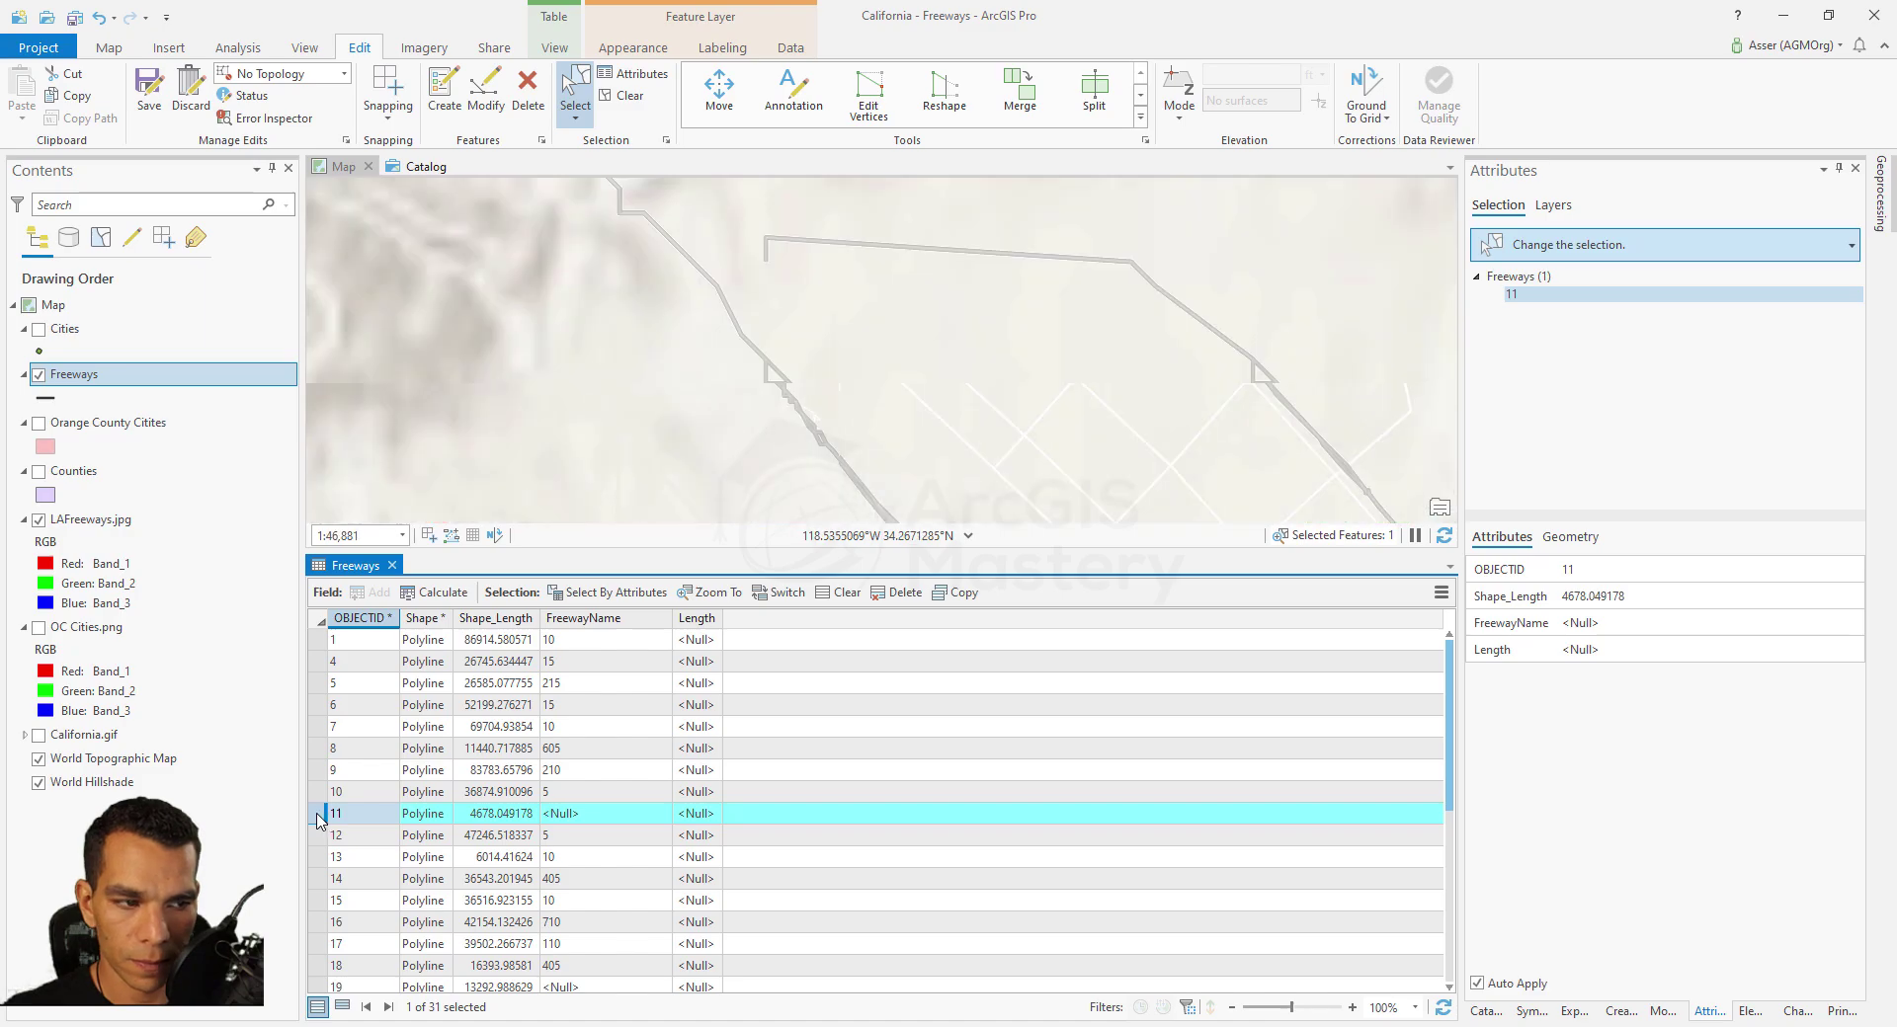
scroll(783, 388, "down", 4)
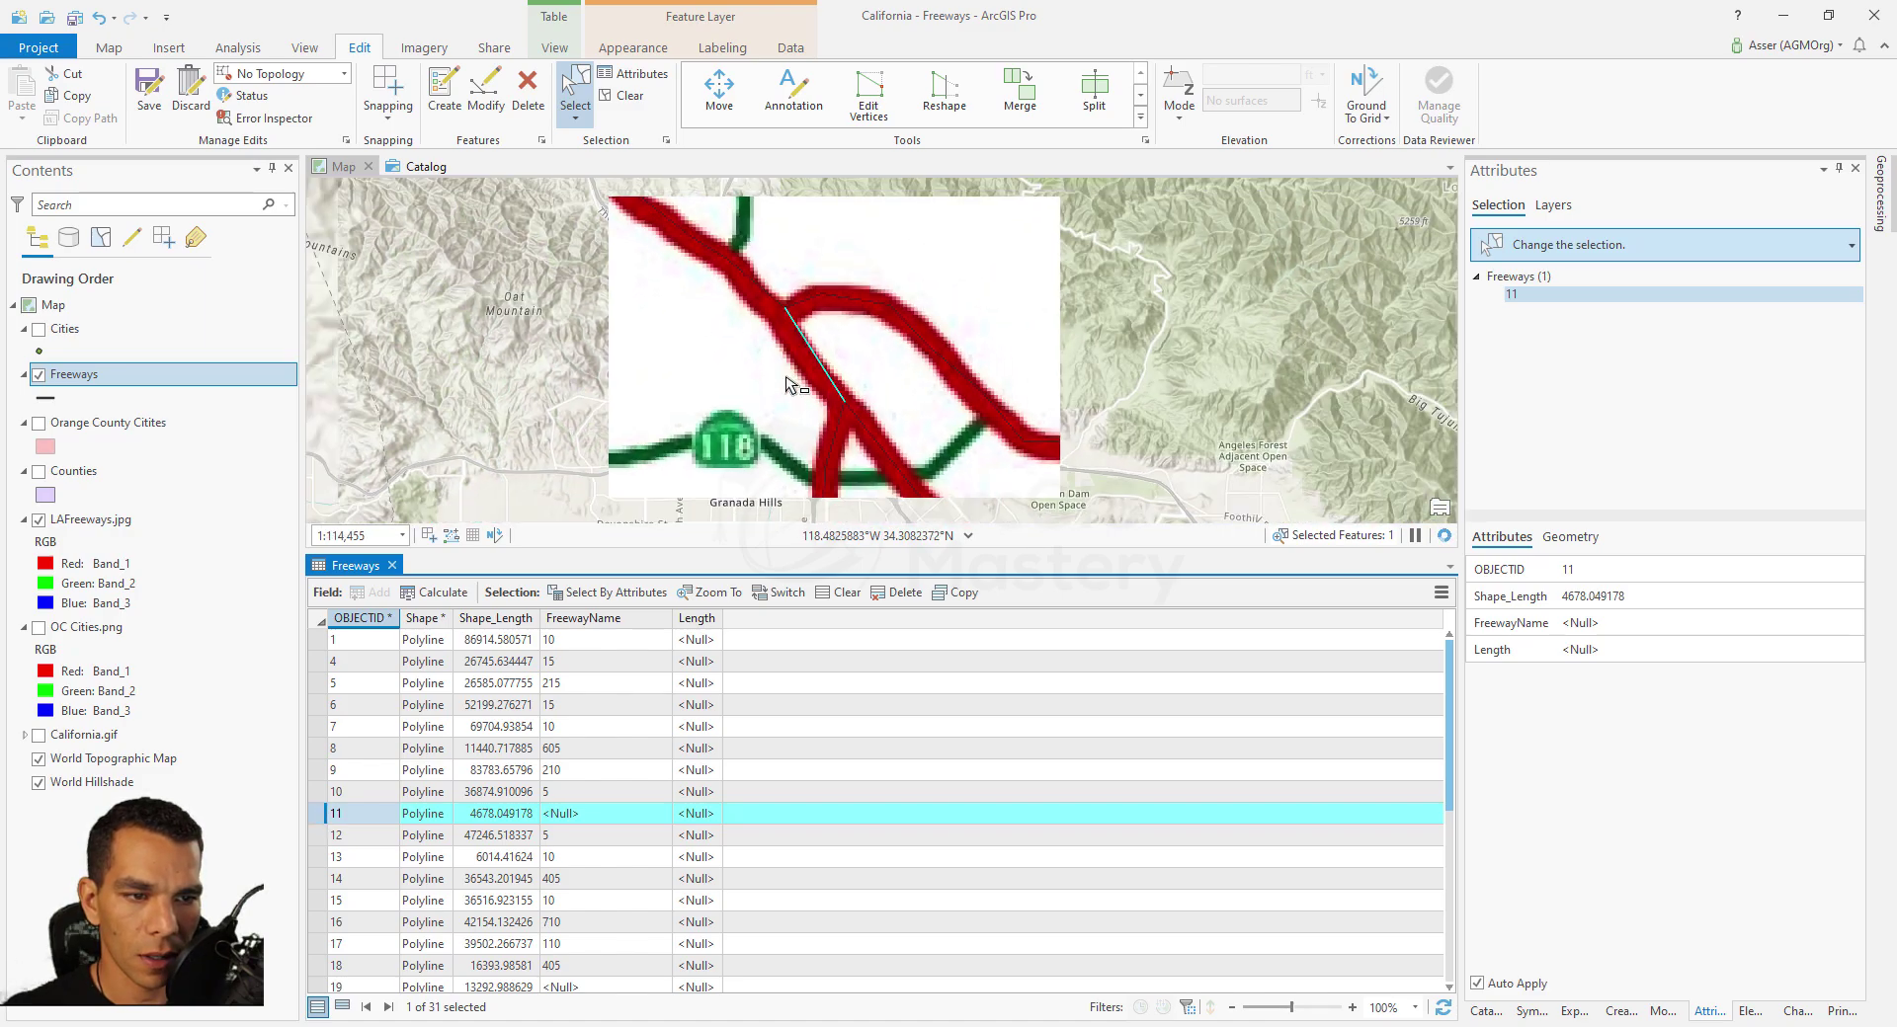
scroll(869, 440, "down", 4)
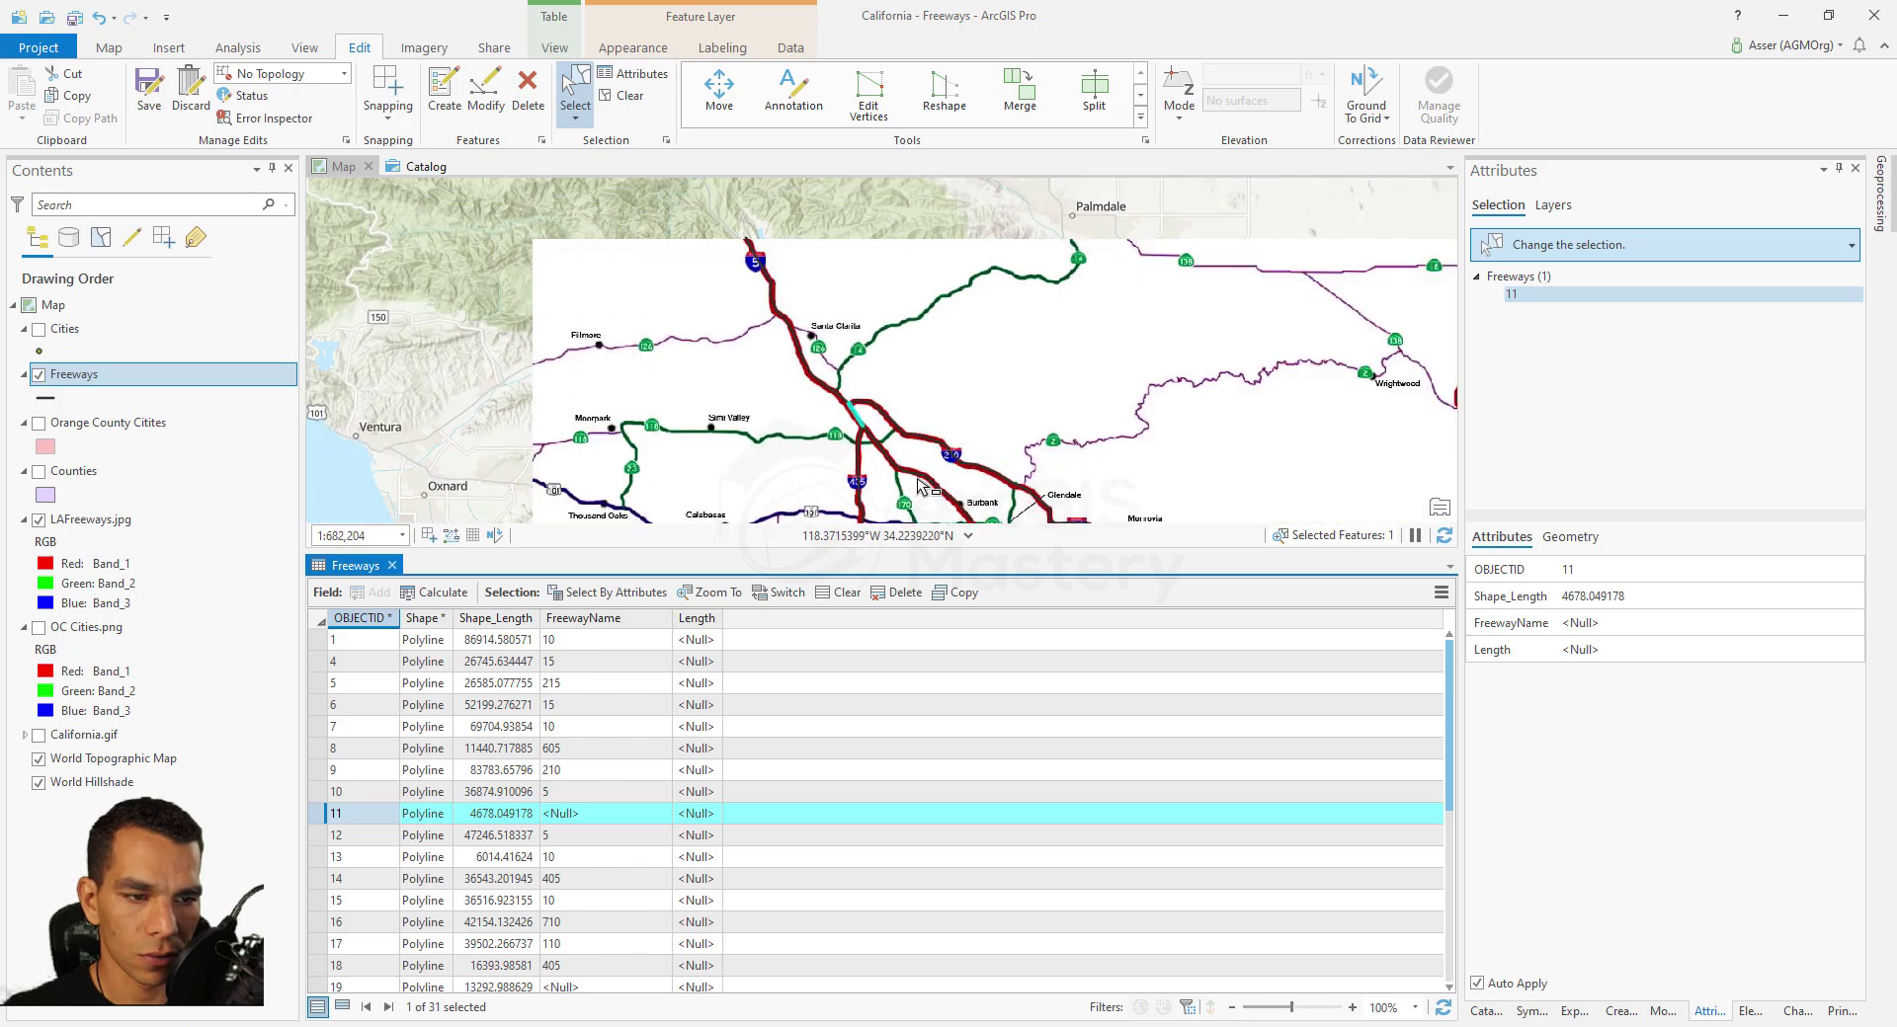
scroll(870, 434, "up", 3)
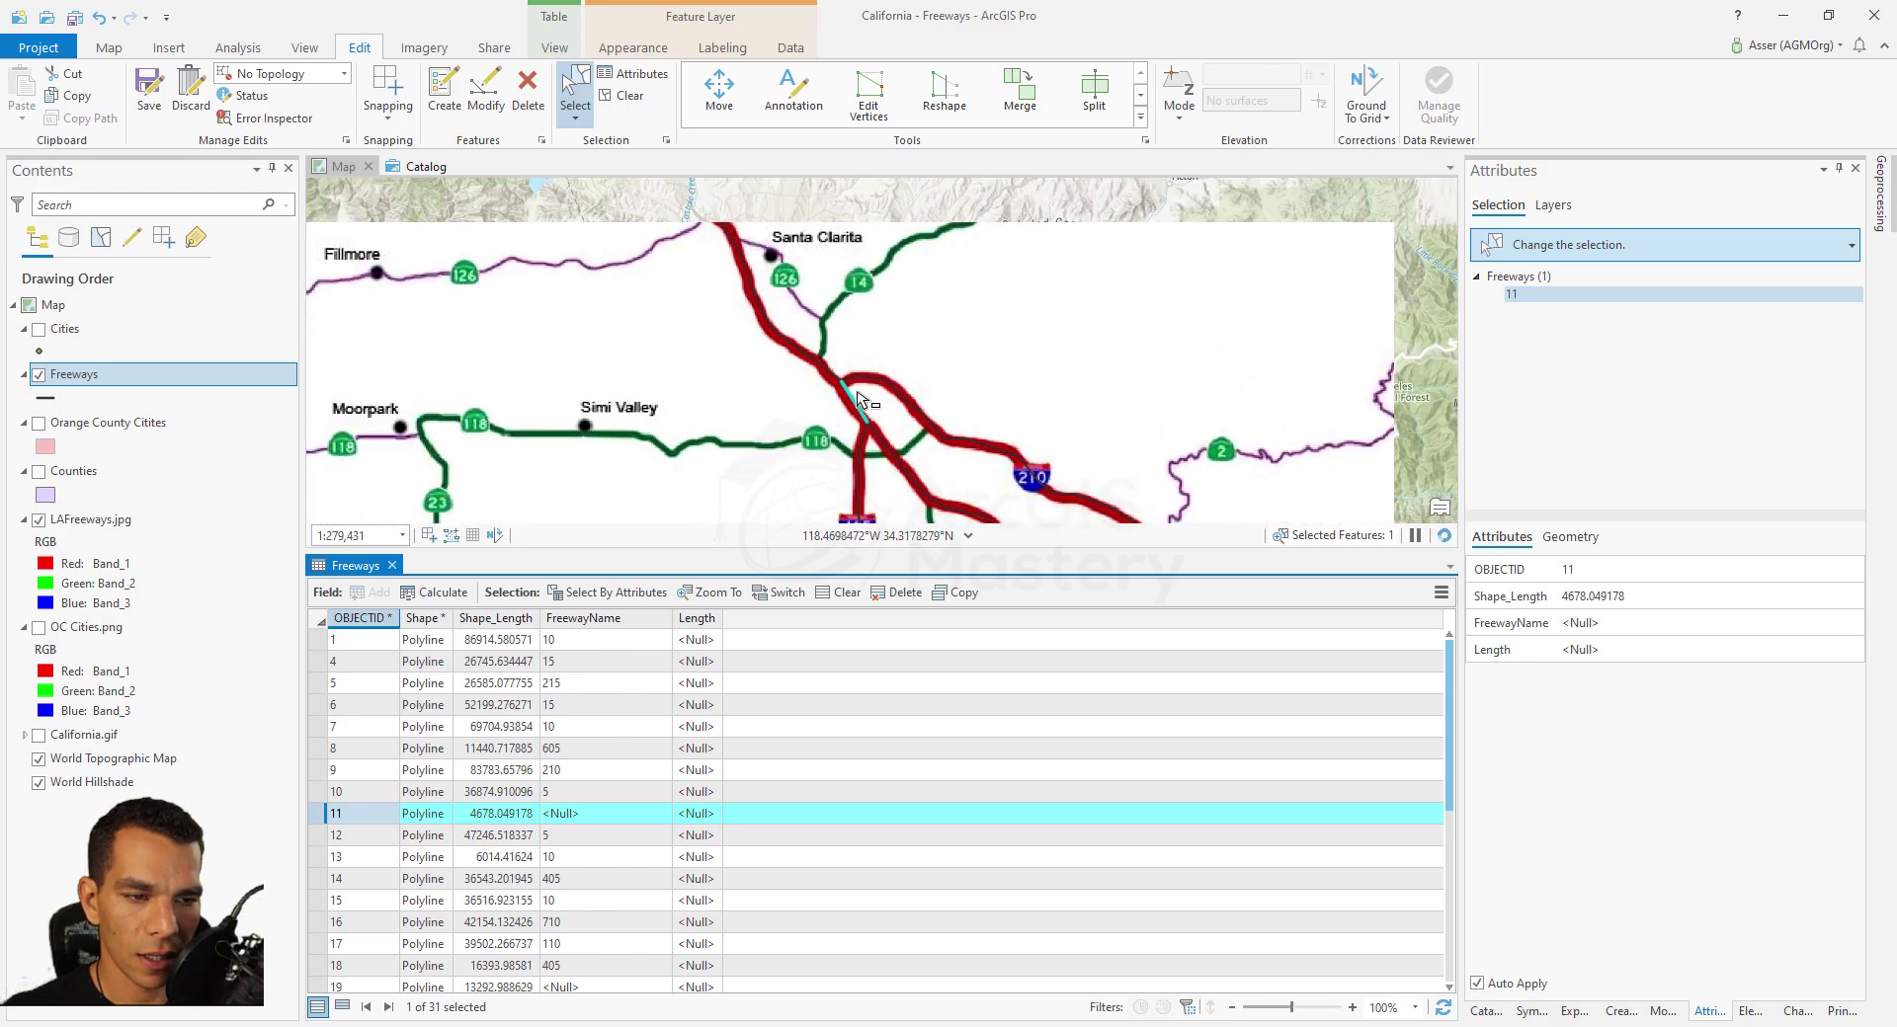
scroll(862, 400, "down", 3)
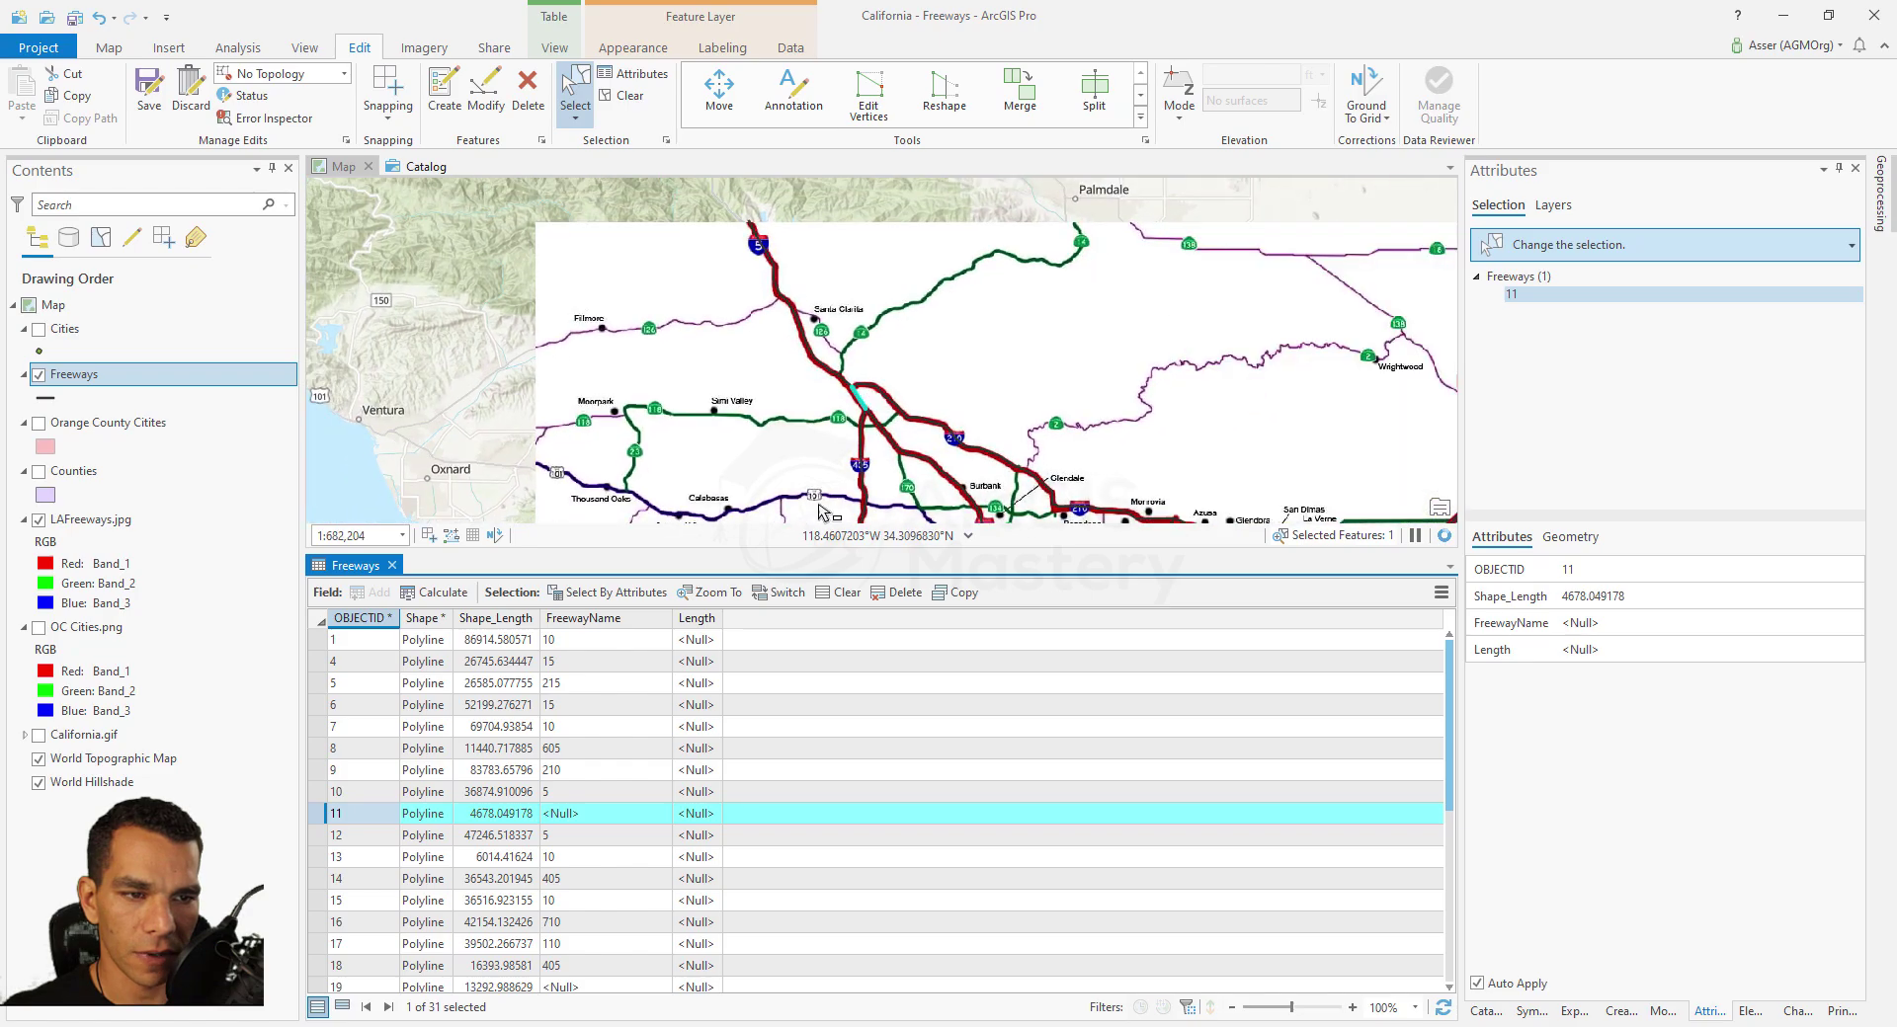
left_click(568, 812)
left_click(568, 812)
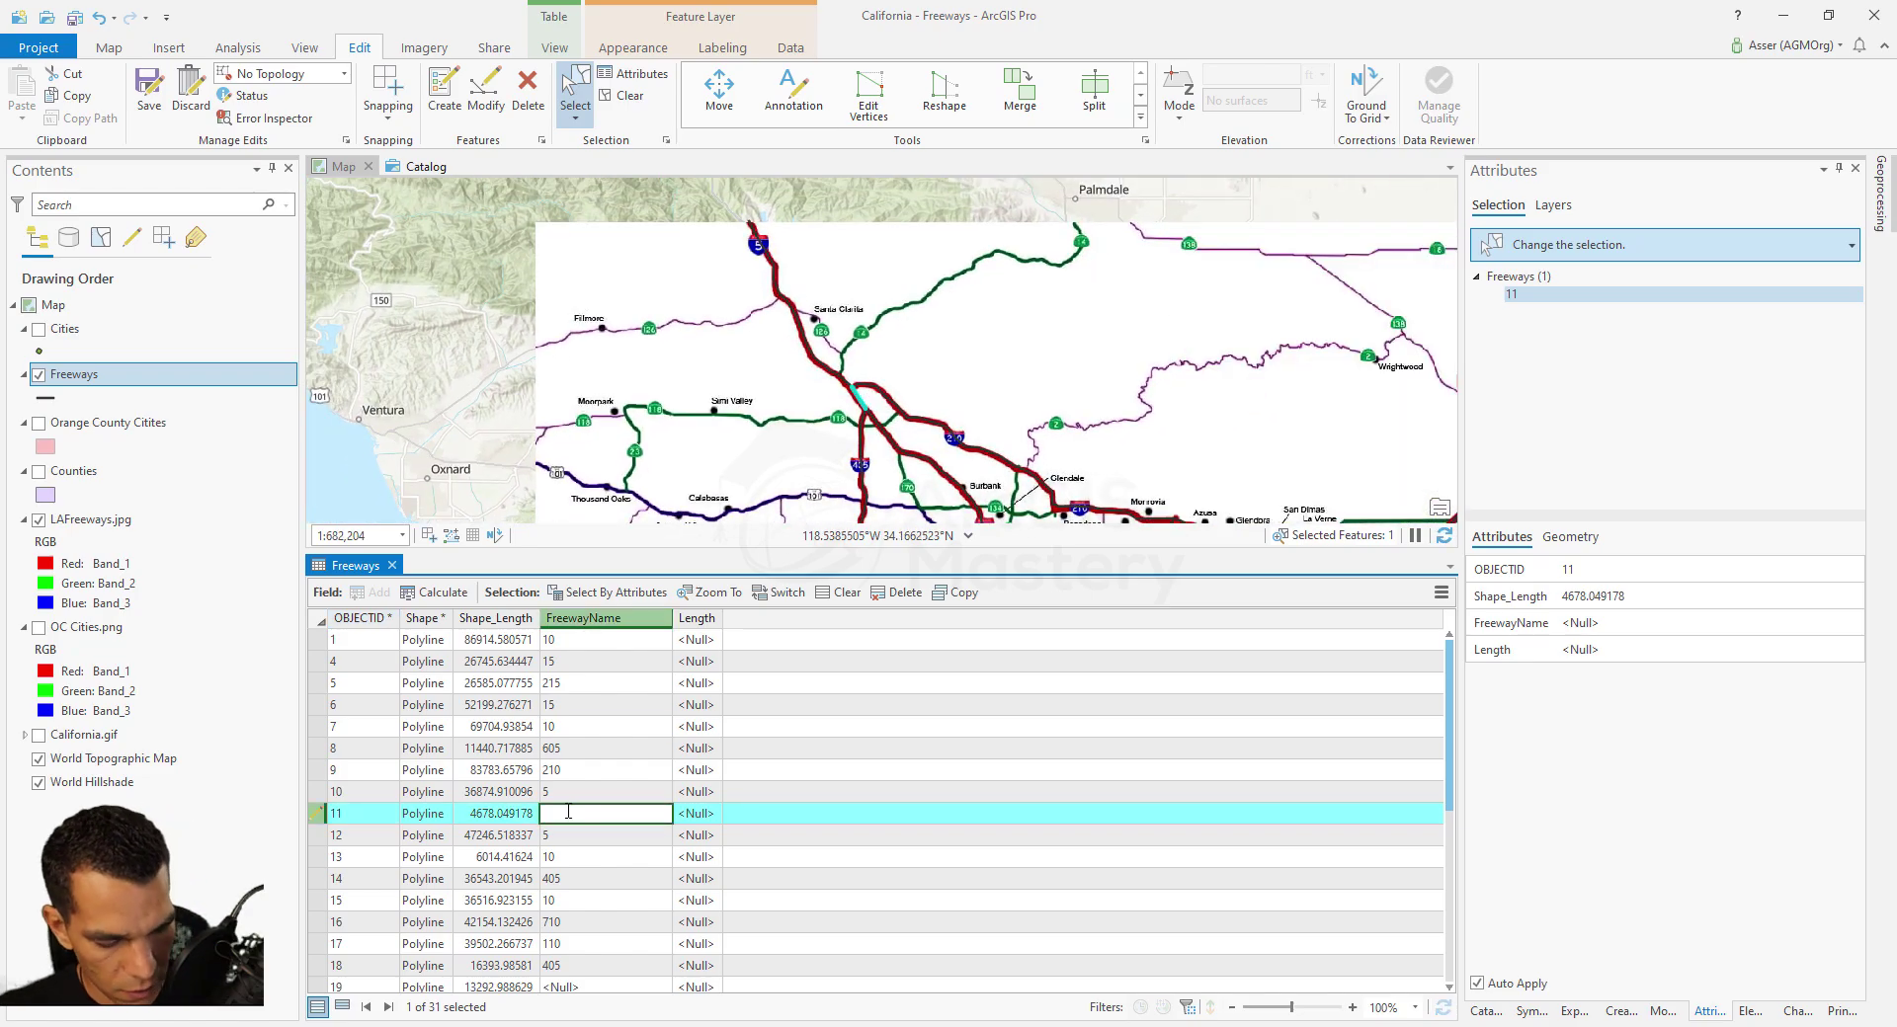
type("5")
key("Return")
Step: Zoom to the unnamed record with OBJECTID 19 near Inglewood and set its FreewayName to 105
scroll(573, 820, "down", 5)
left_click(577, 813)
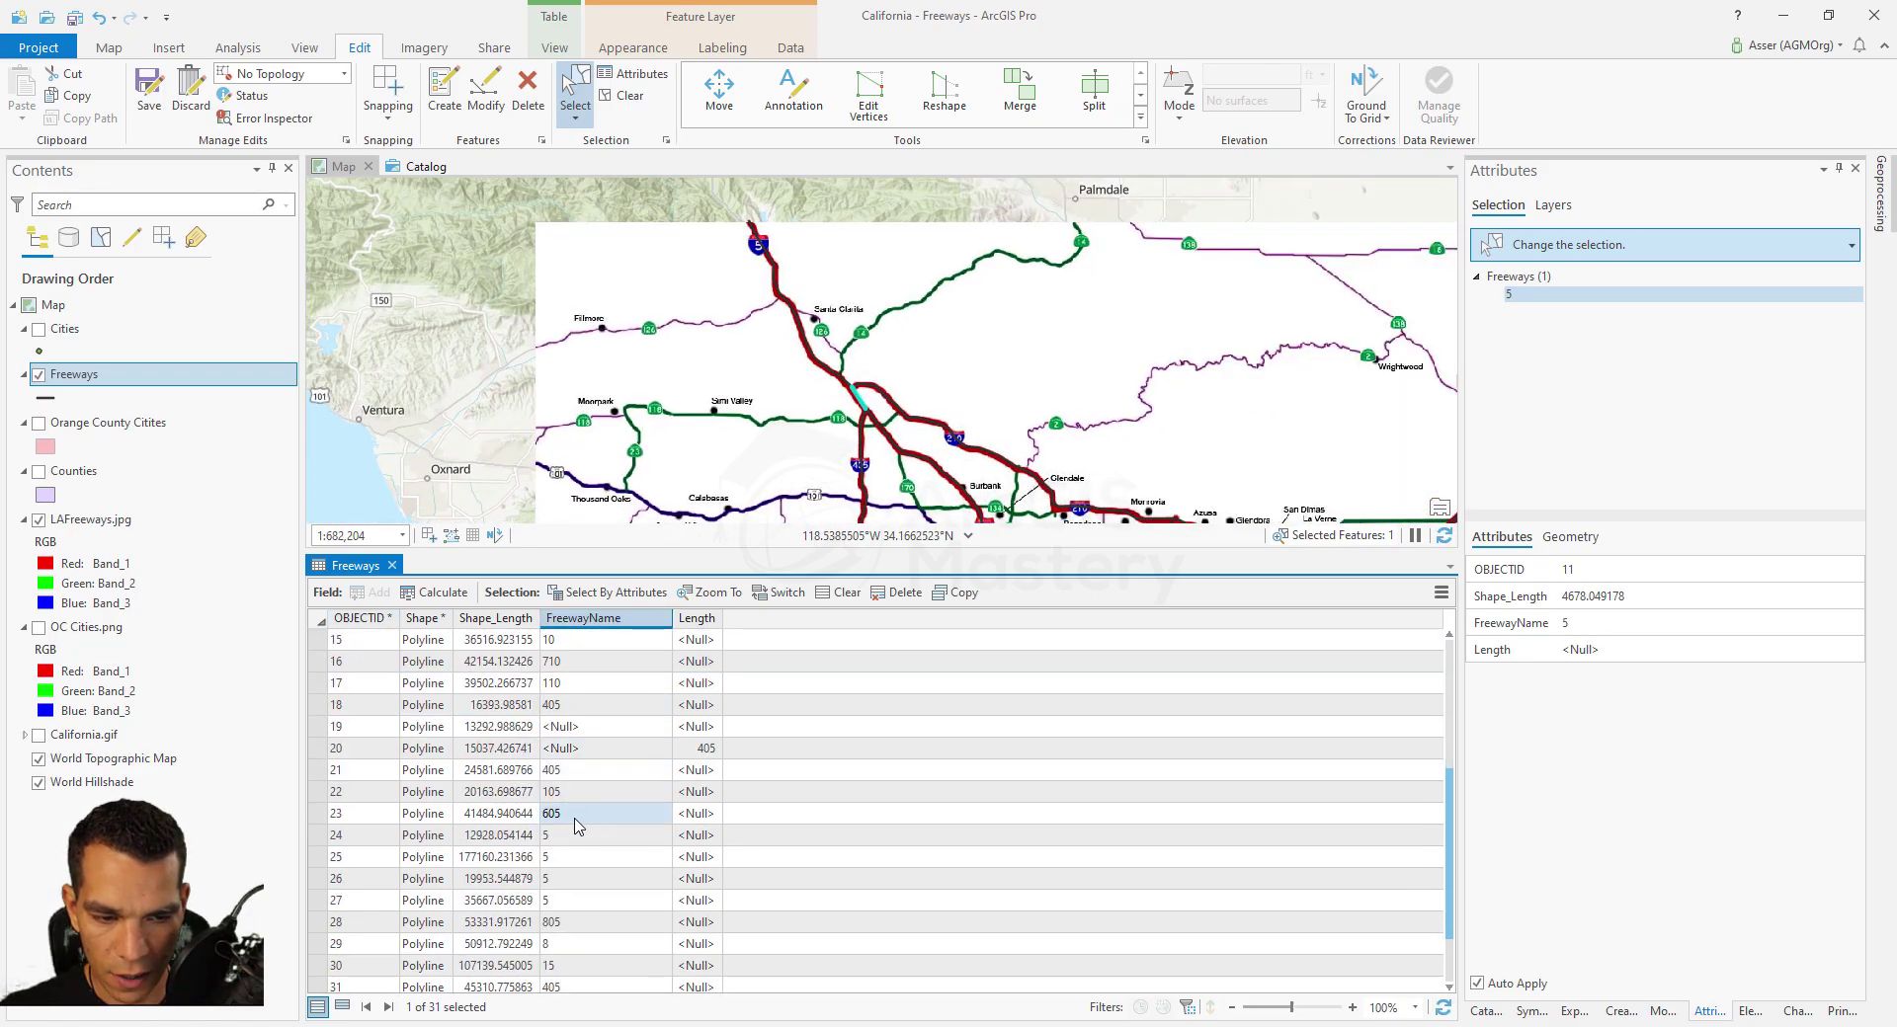
double_click(318, 726)
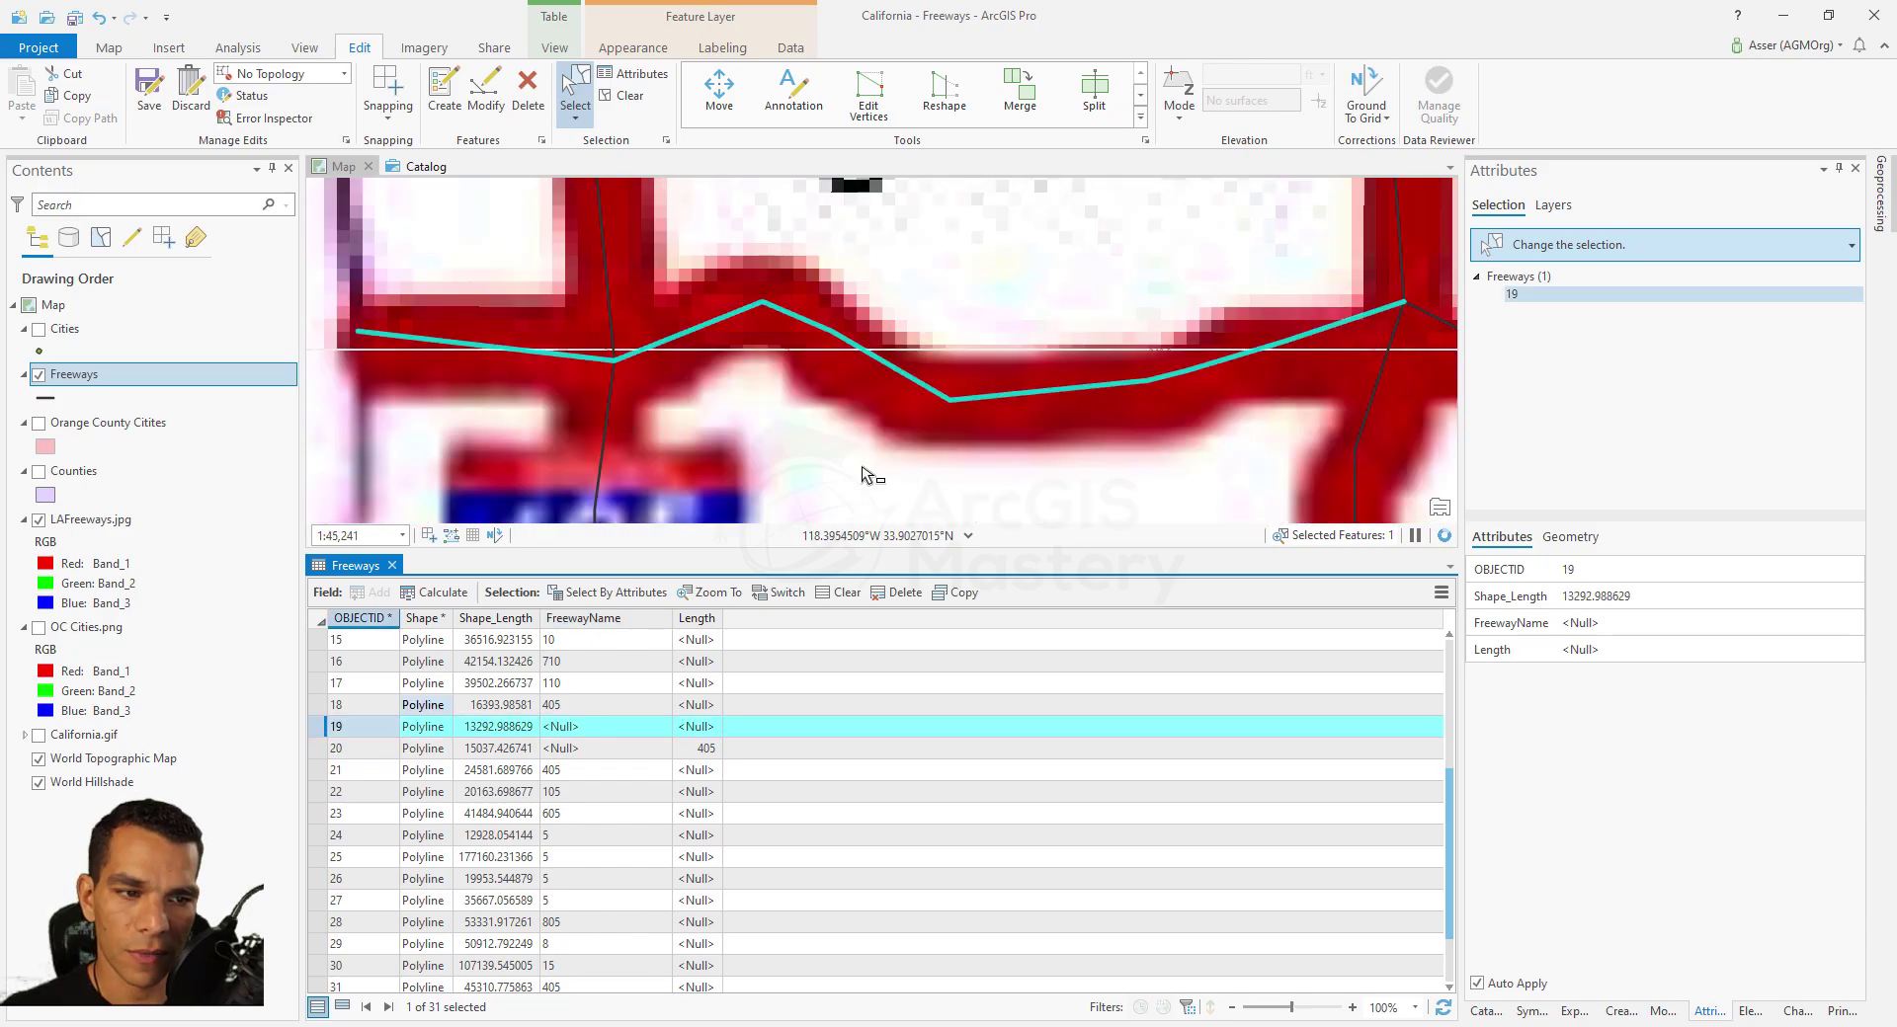
scroll(862, 475, "down", 4)
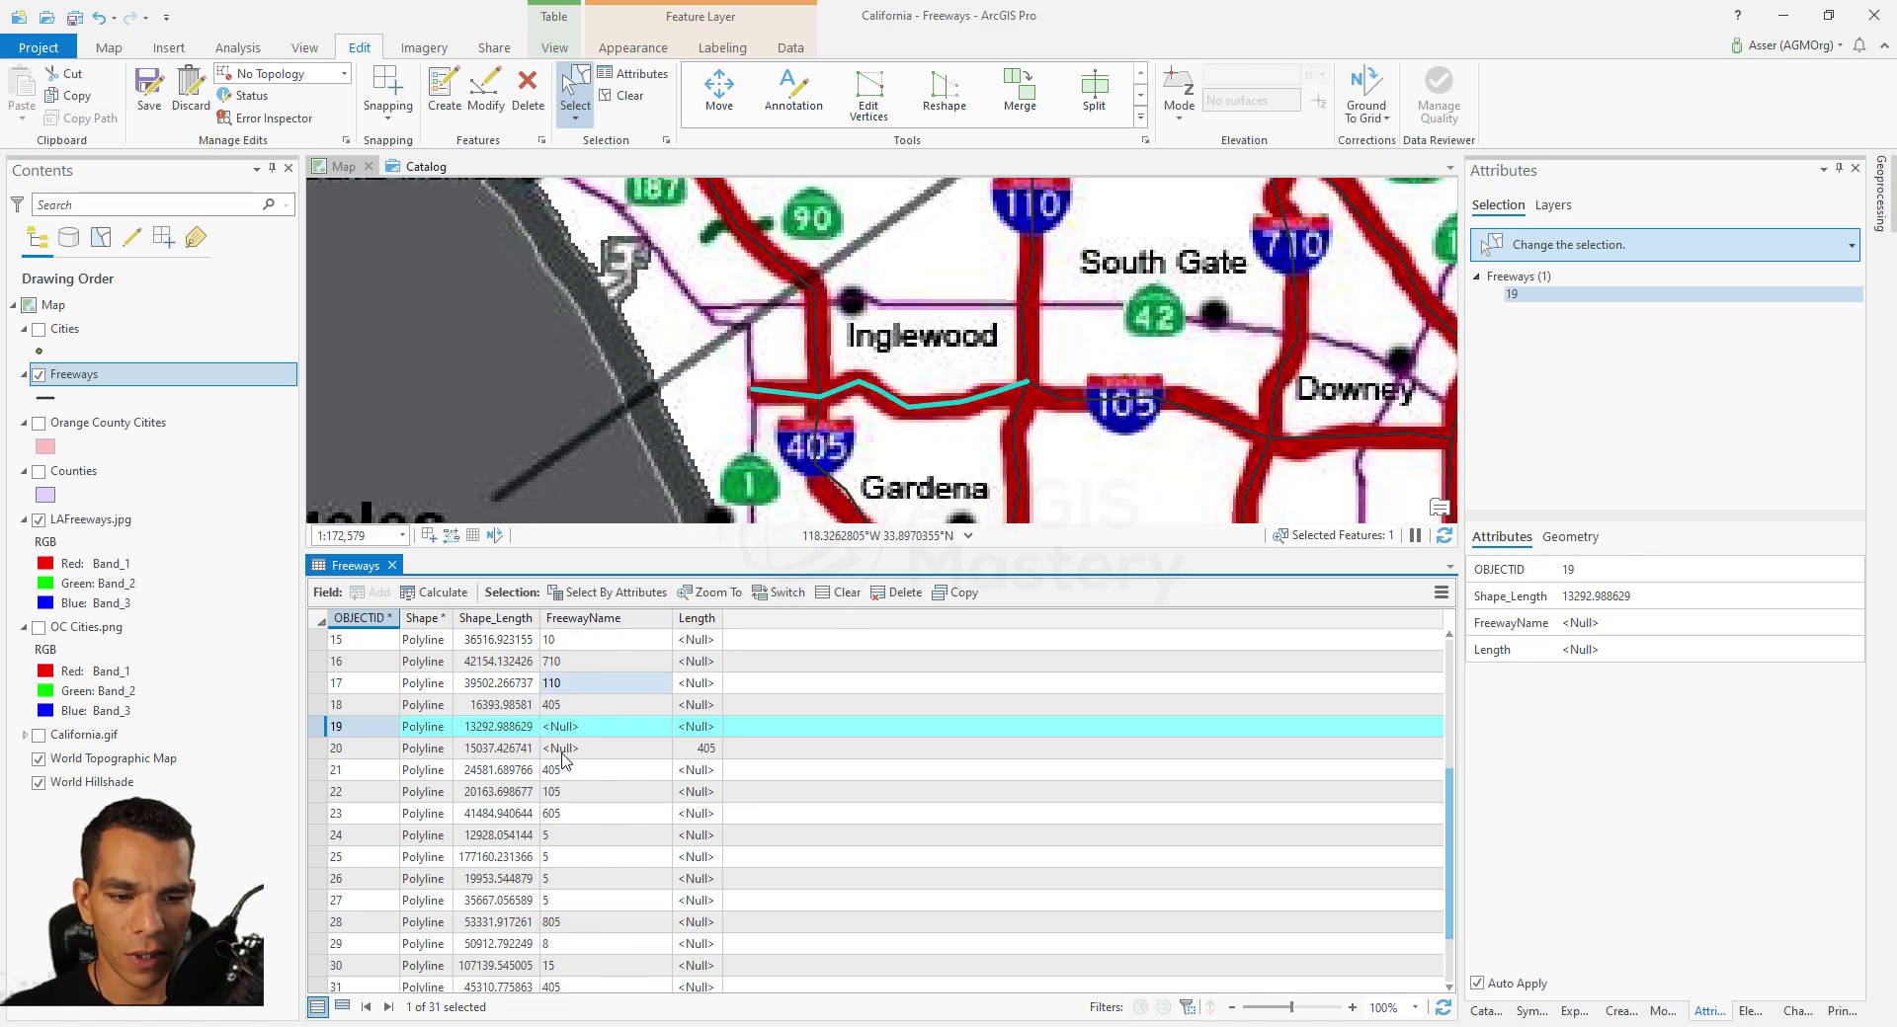
double_click(595, 728)
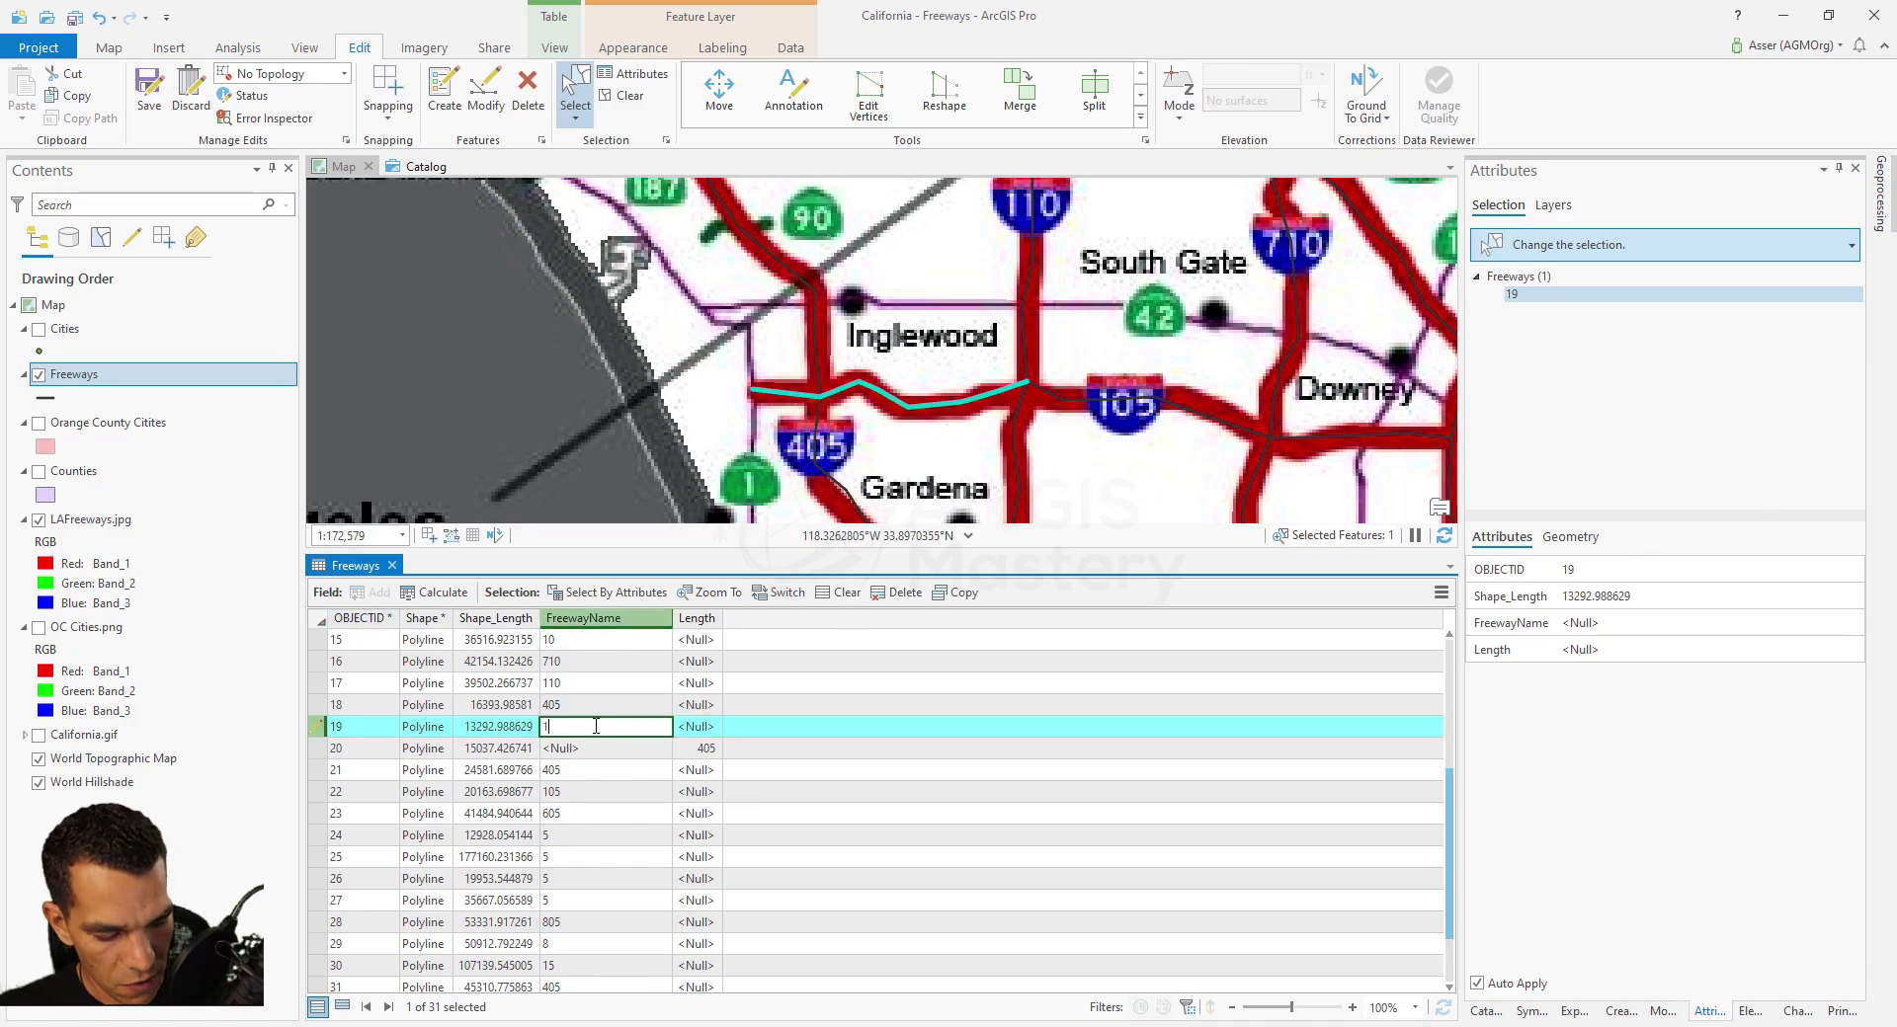
type("105")
key("Return")
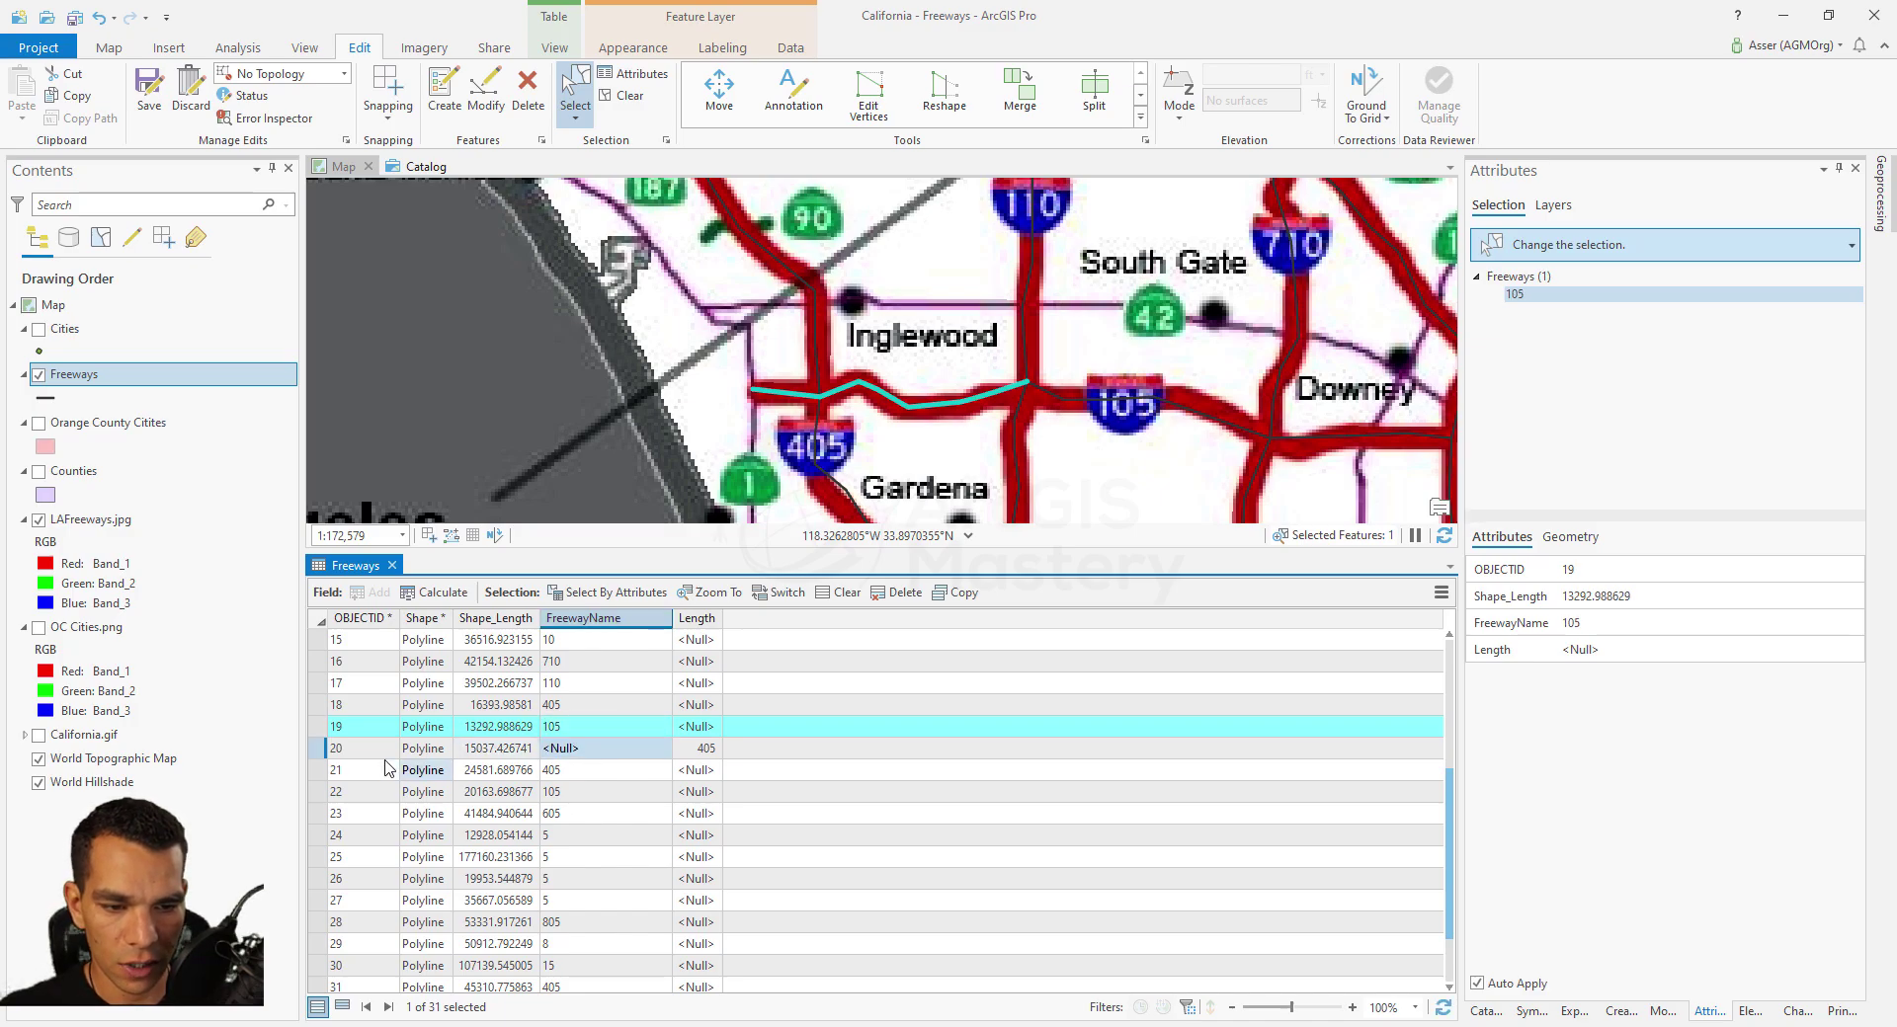
Step: Select the record with OBJECTID 20 and set its FreewayName to 405
left_click(317, 749)
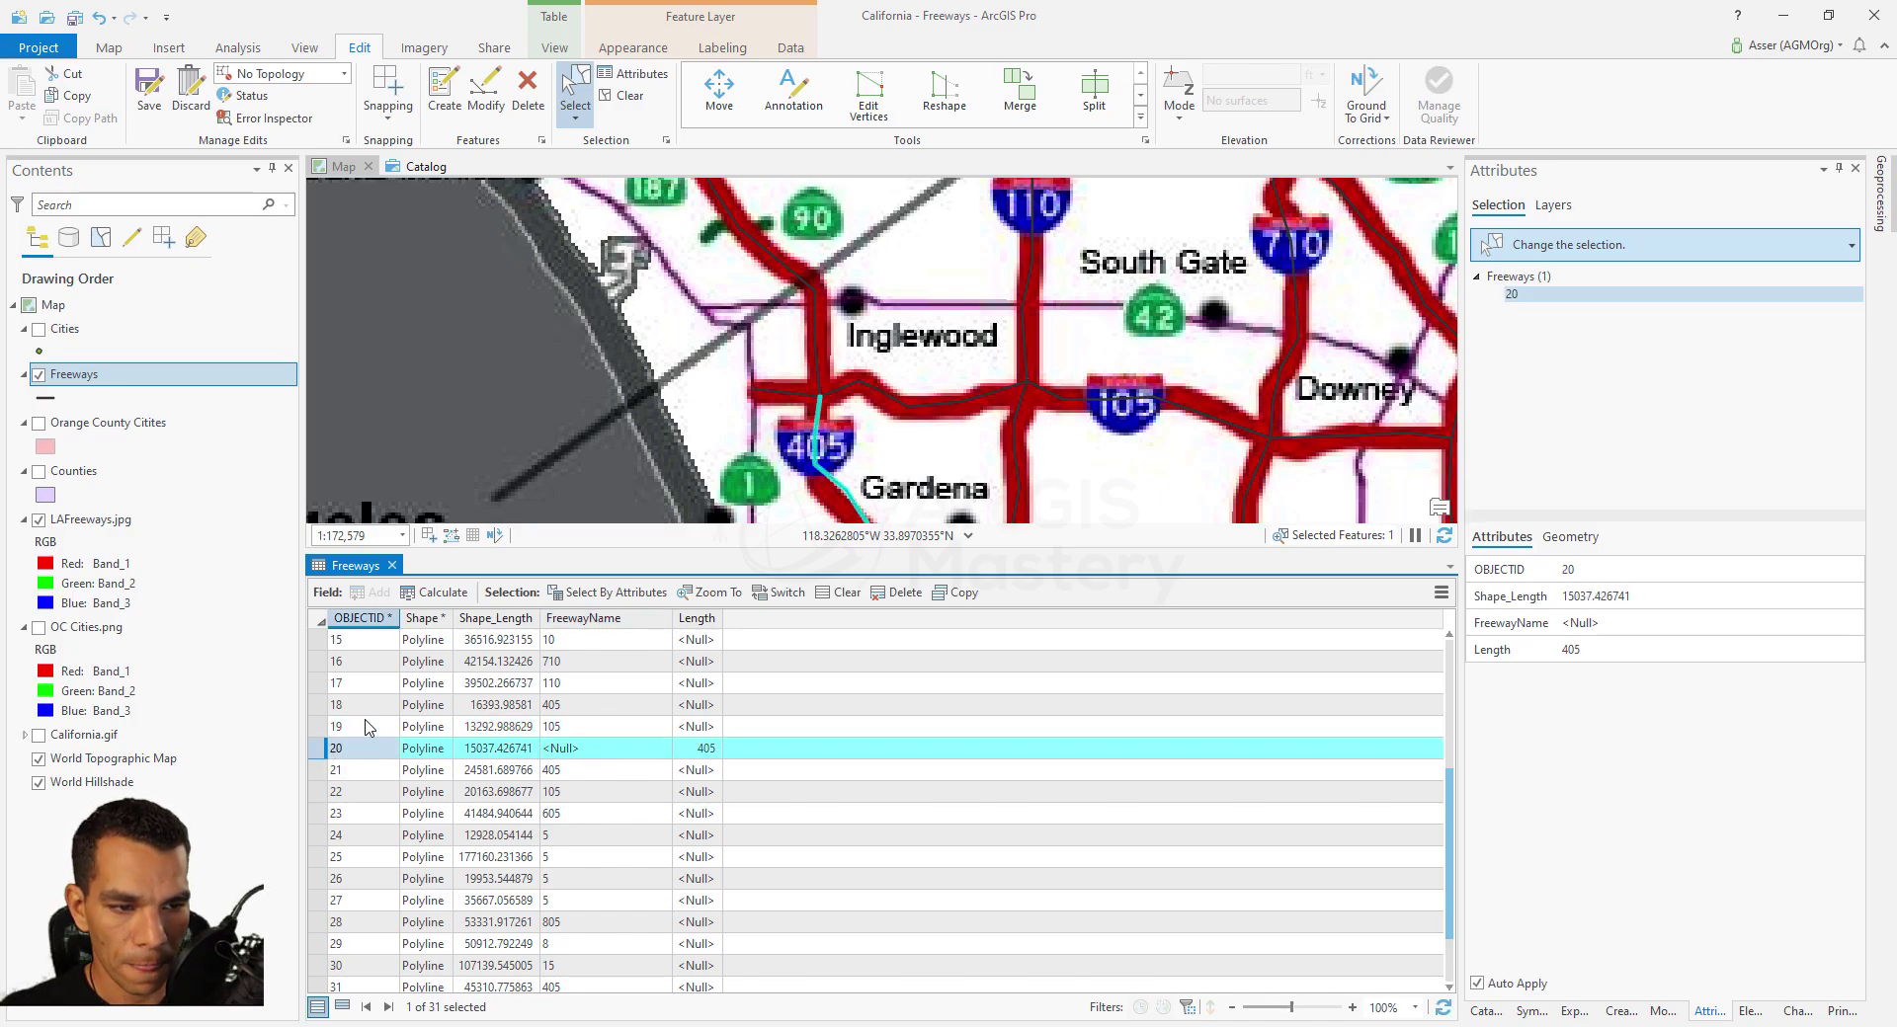
left_click(585, 749)
type("4")
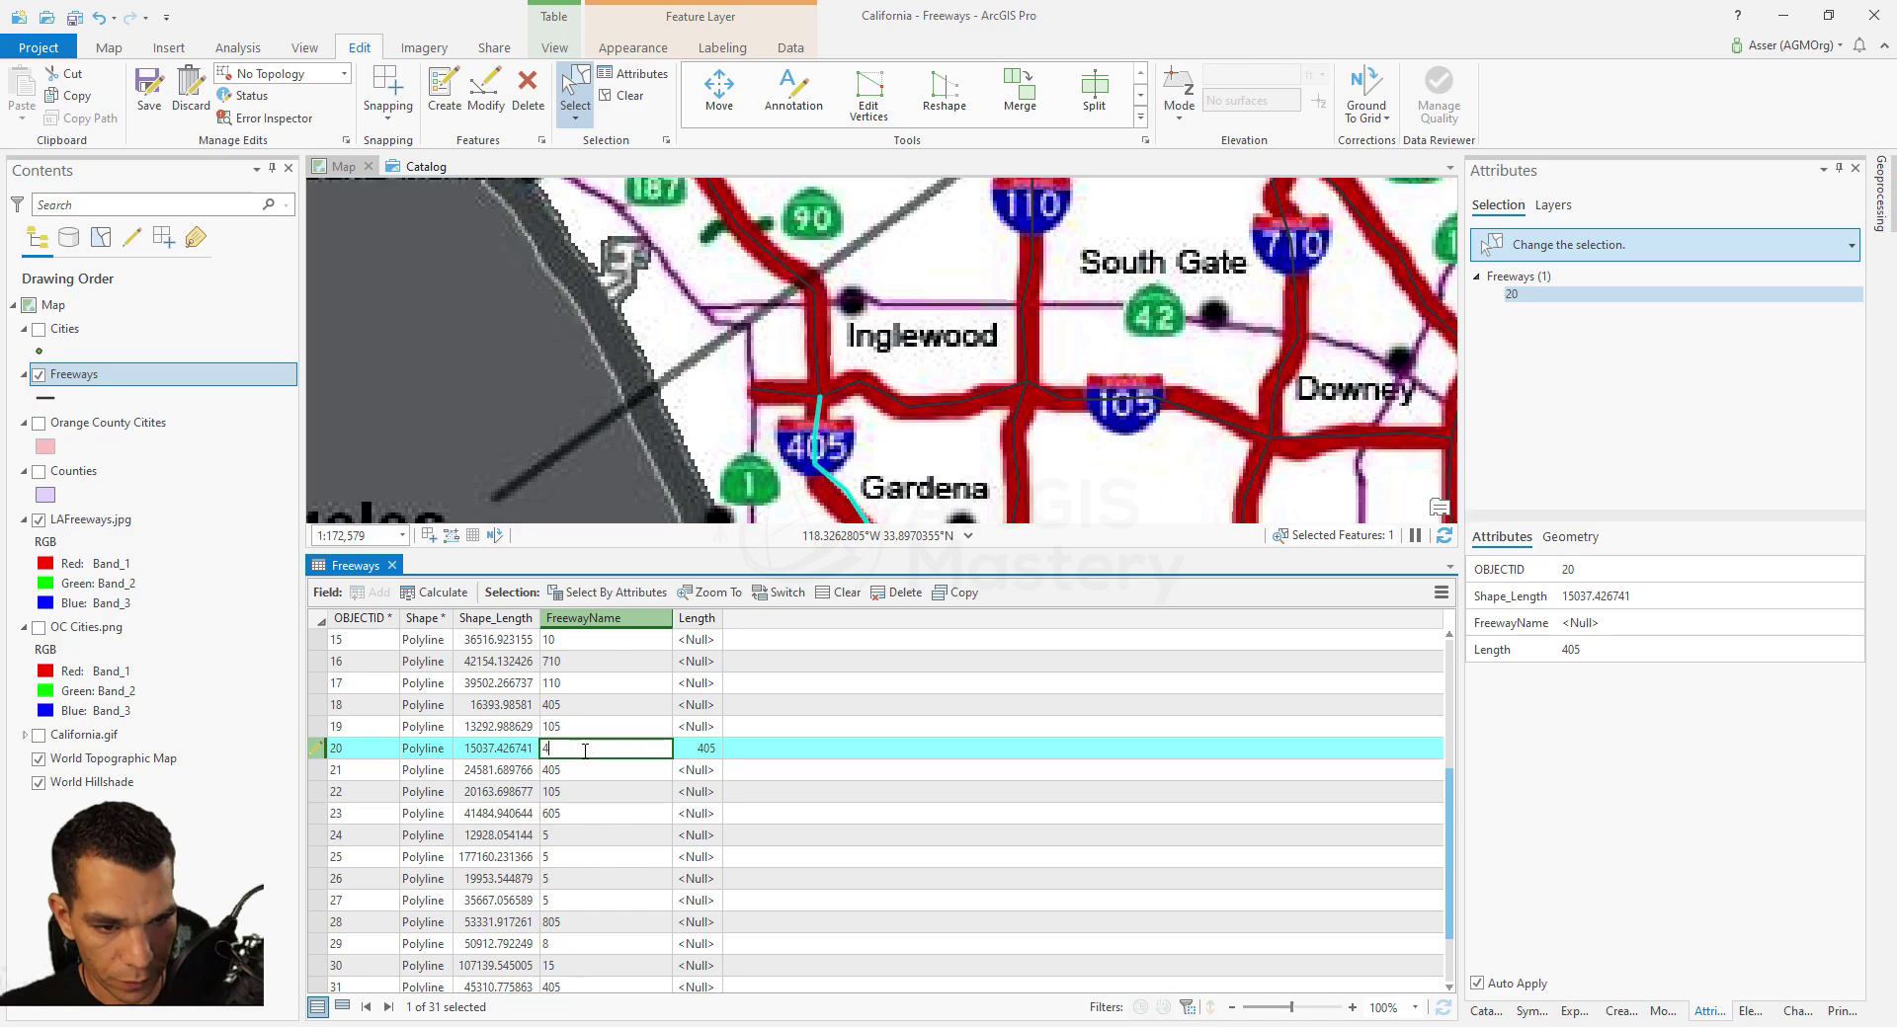
type("05")
key("Return")
scroll(622, 782, "down", 2)
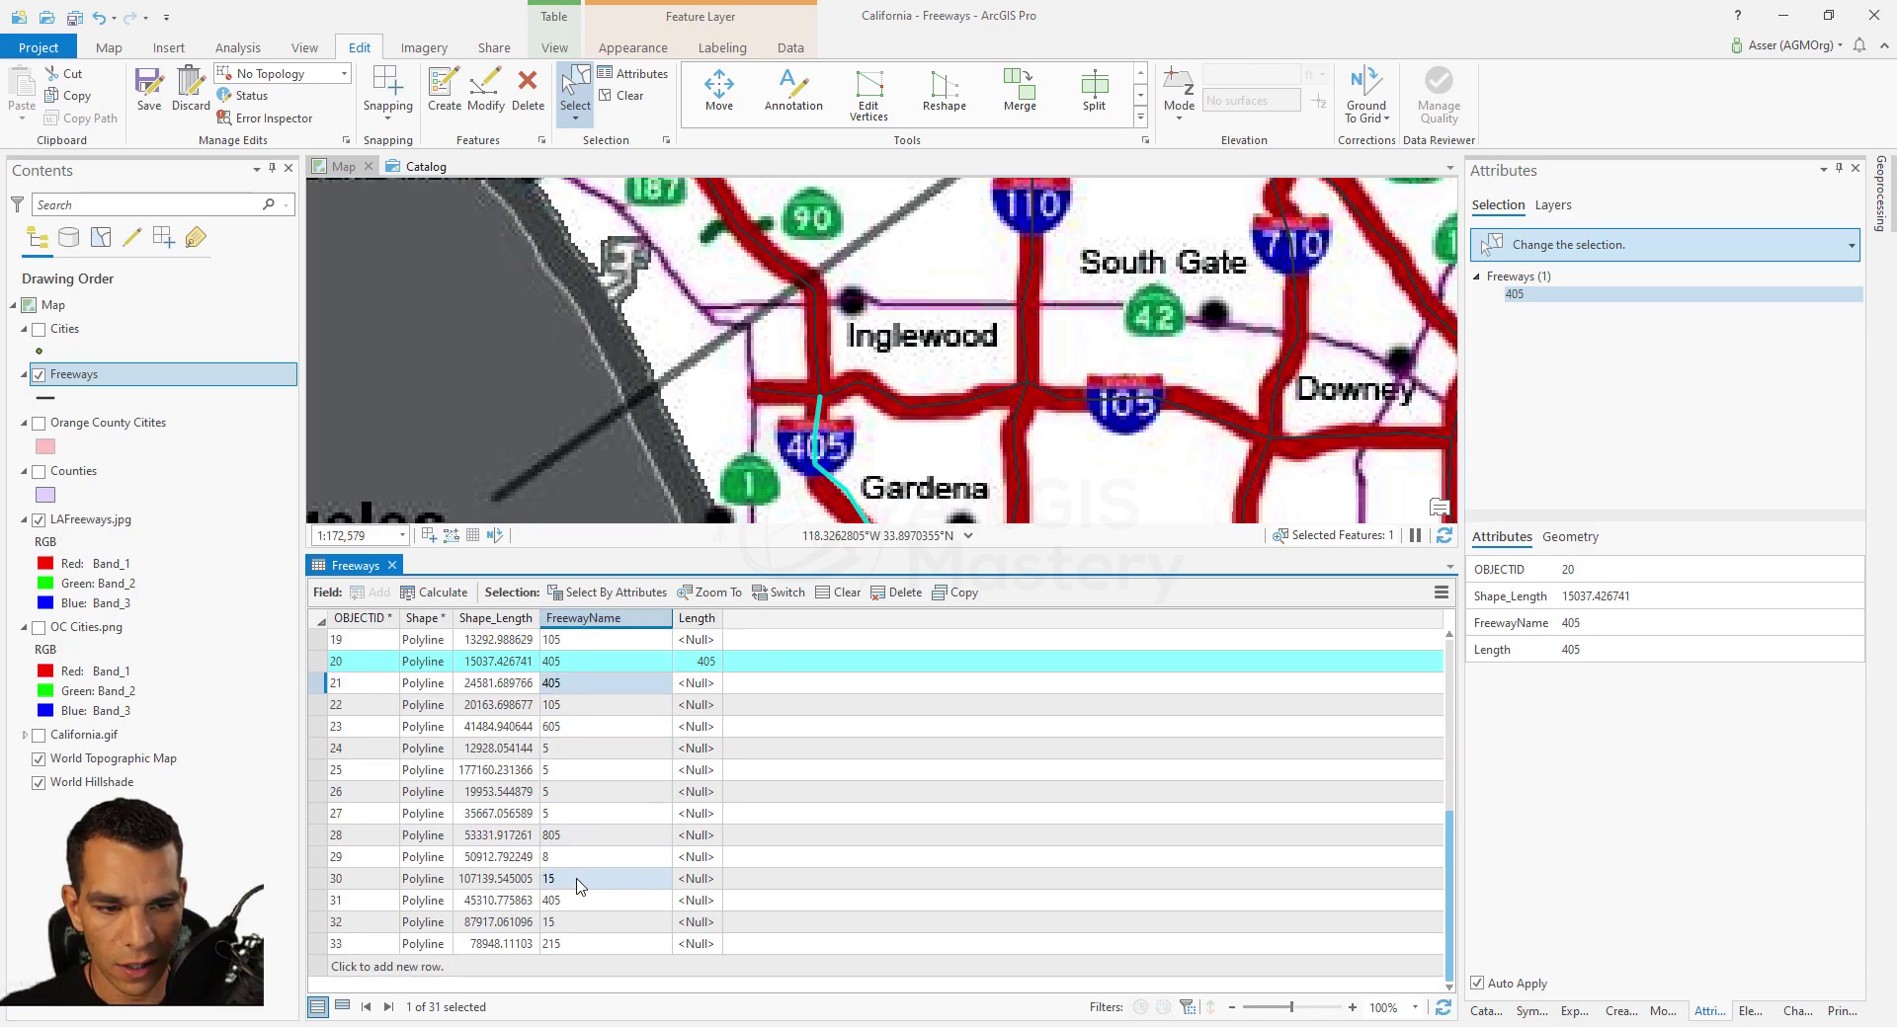
Step: Widen the Length column of the Freeways table and save all edits
scroll(580, 886, "up", 6)
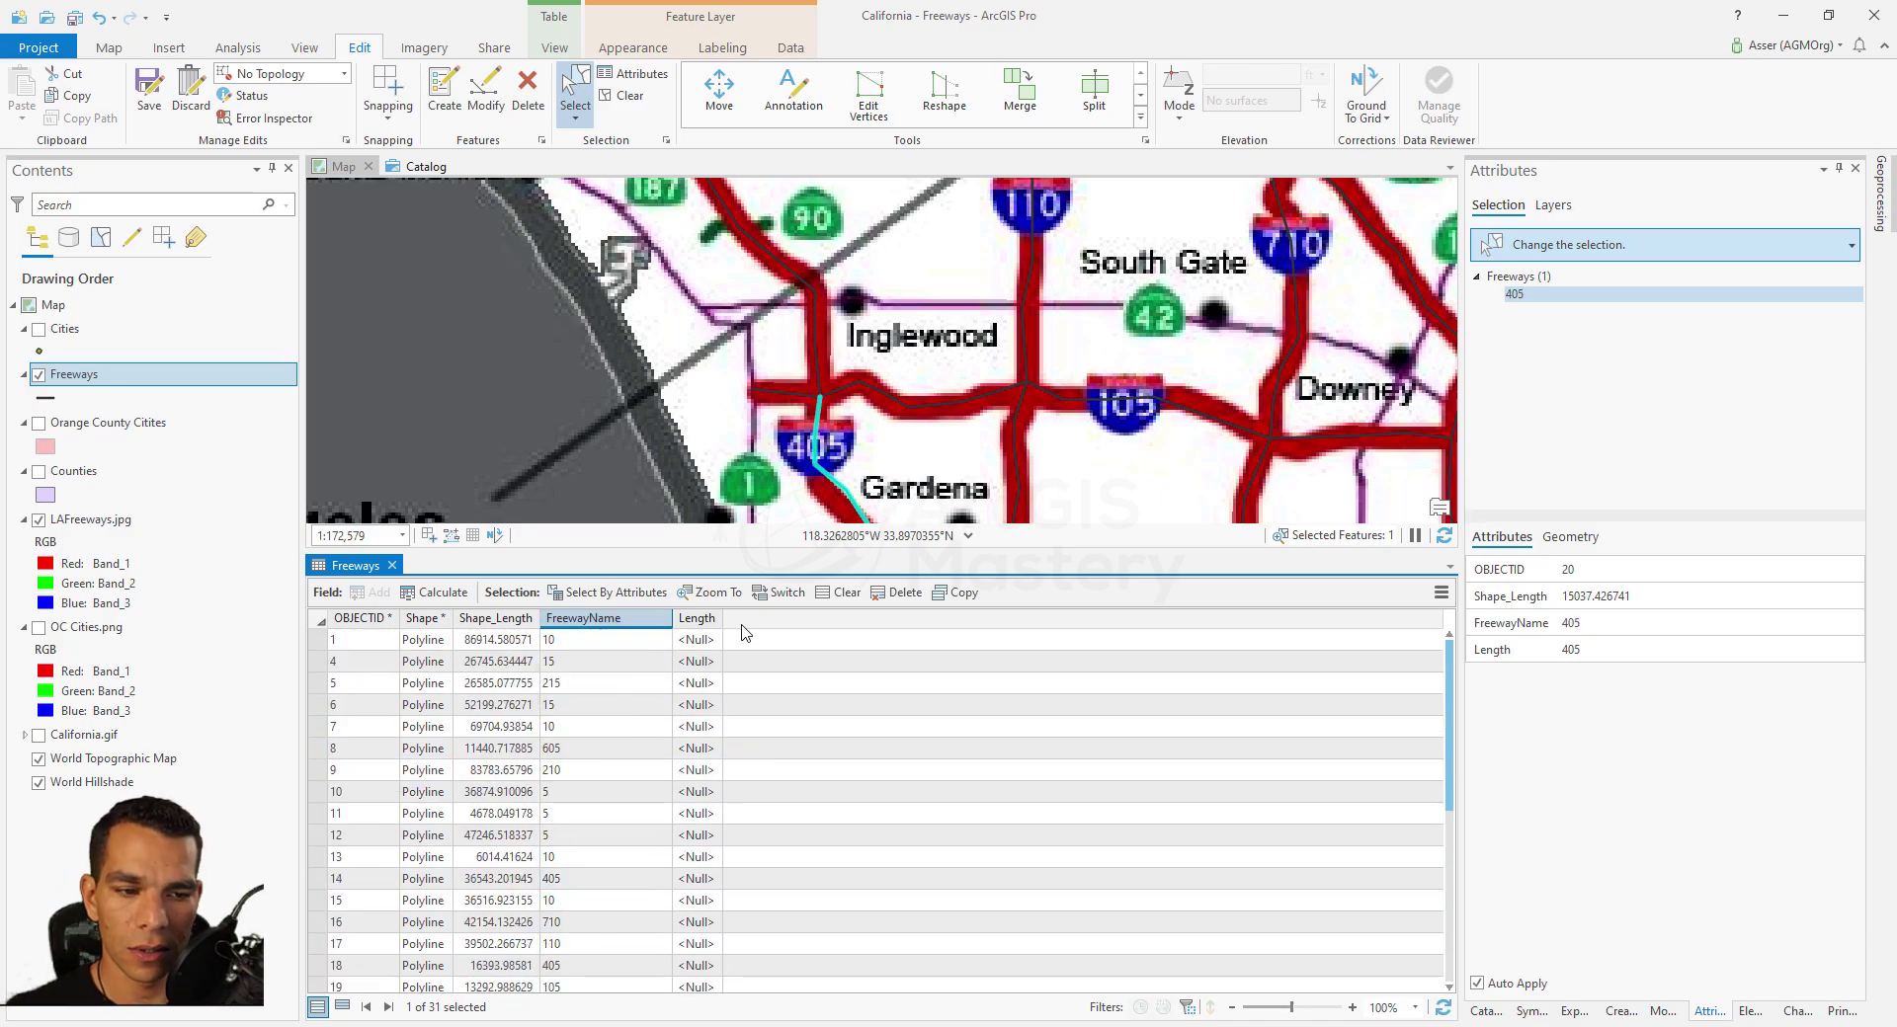
left_click_drag(725, 619, 778, 621)
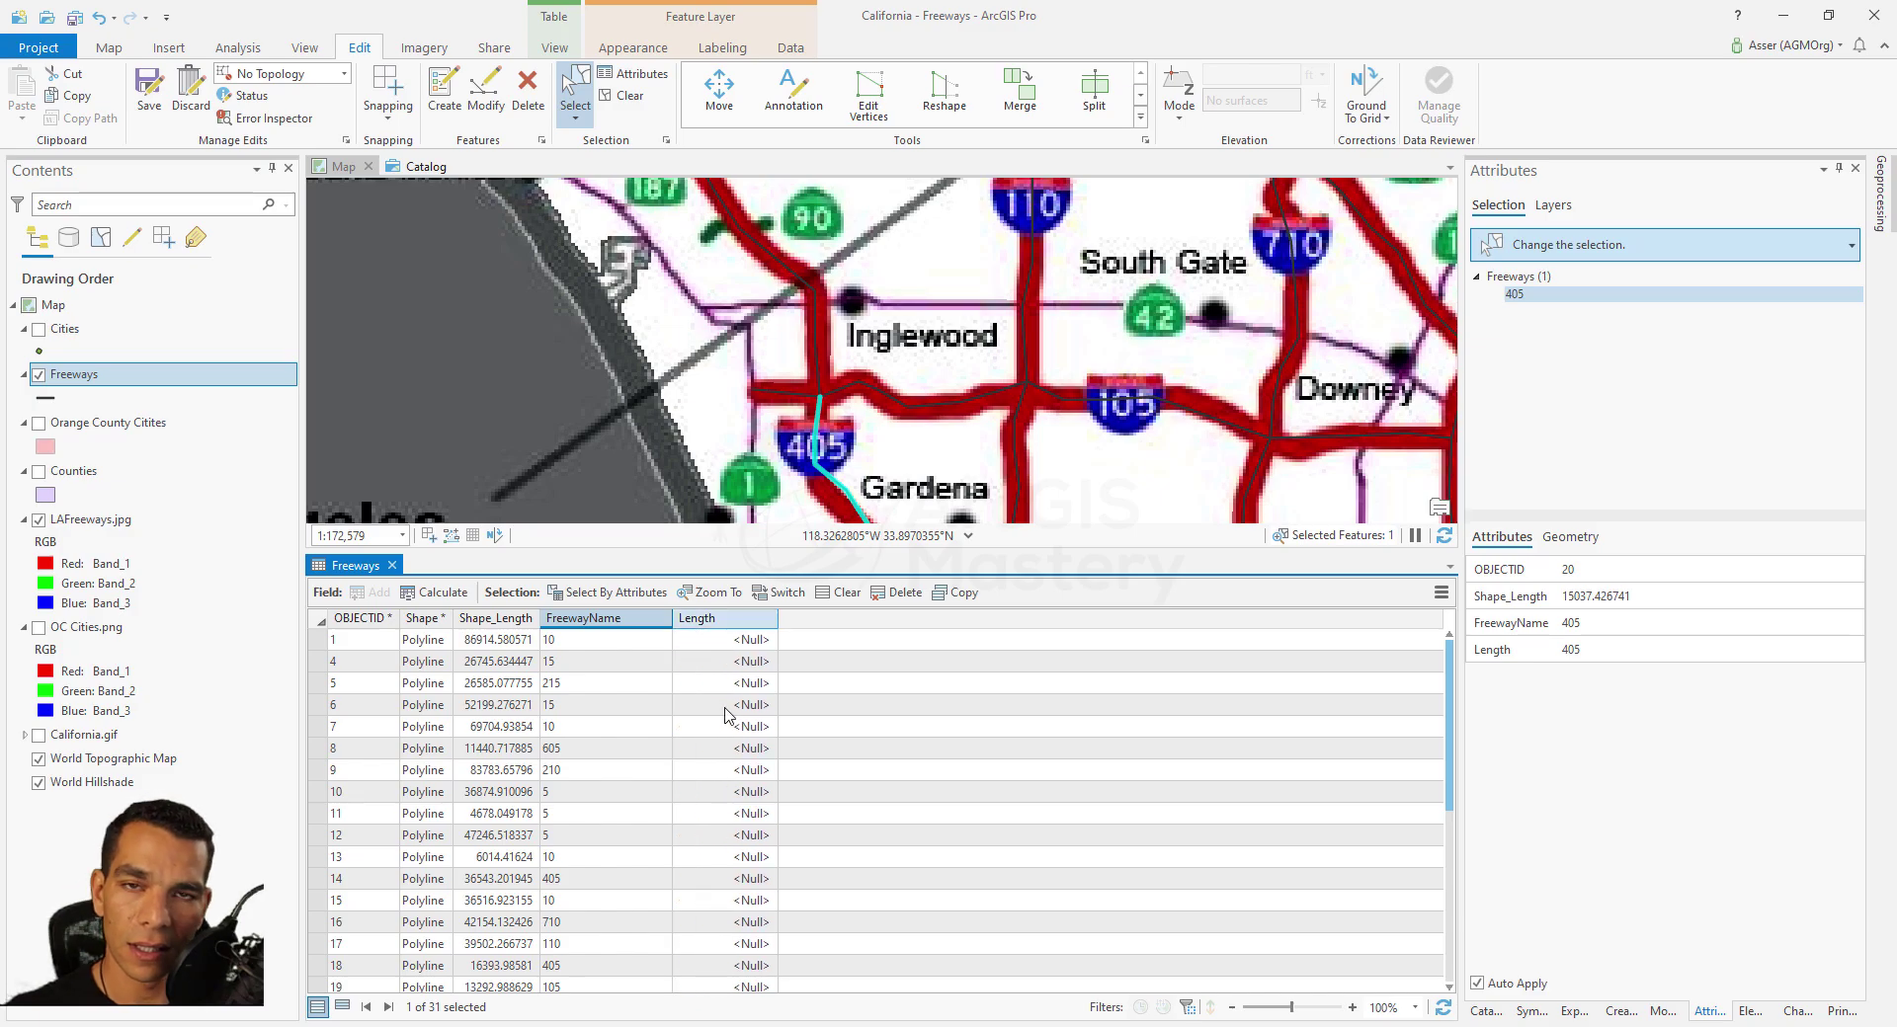
left_click(150, 99)
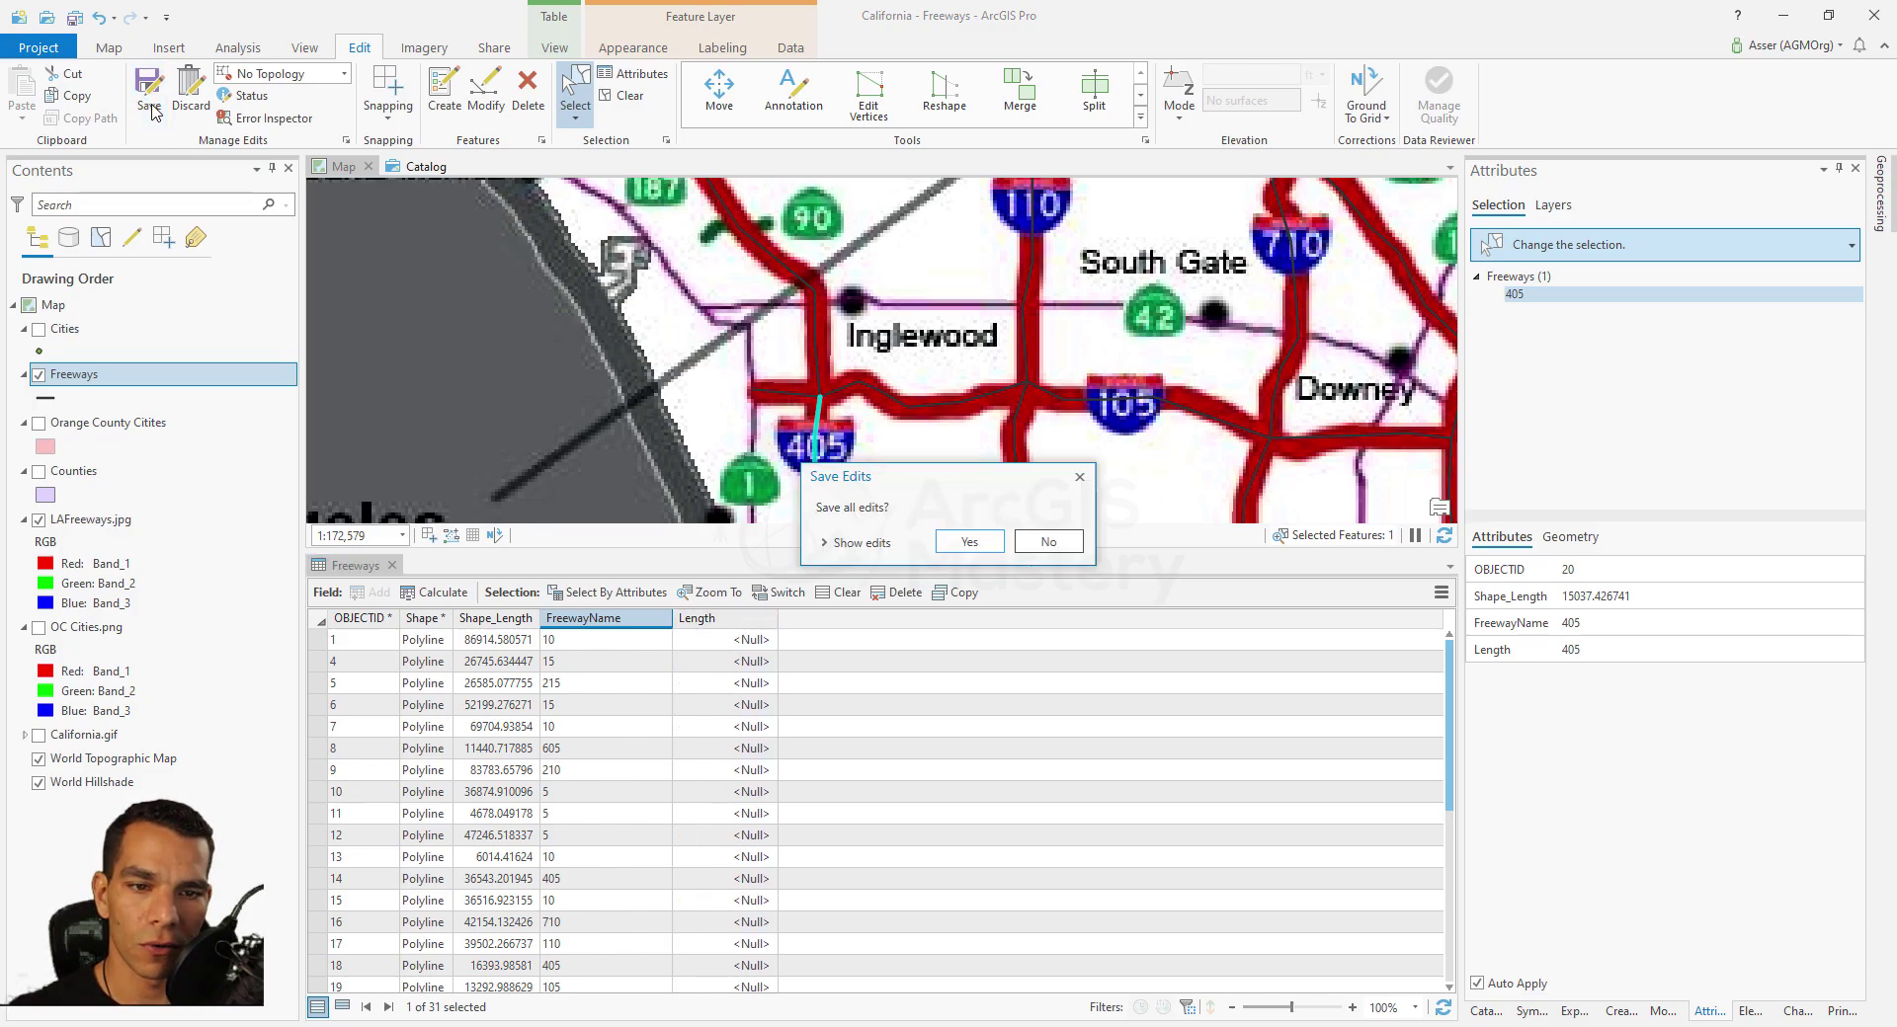
left_click(969, 541)
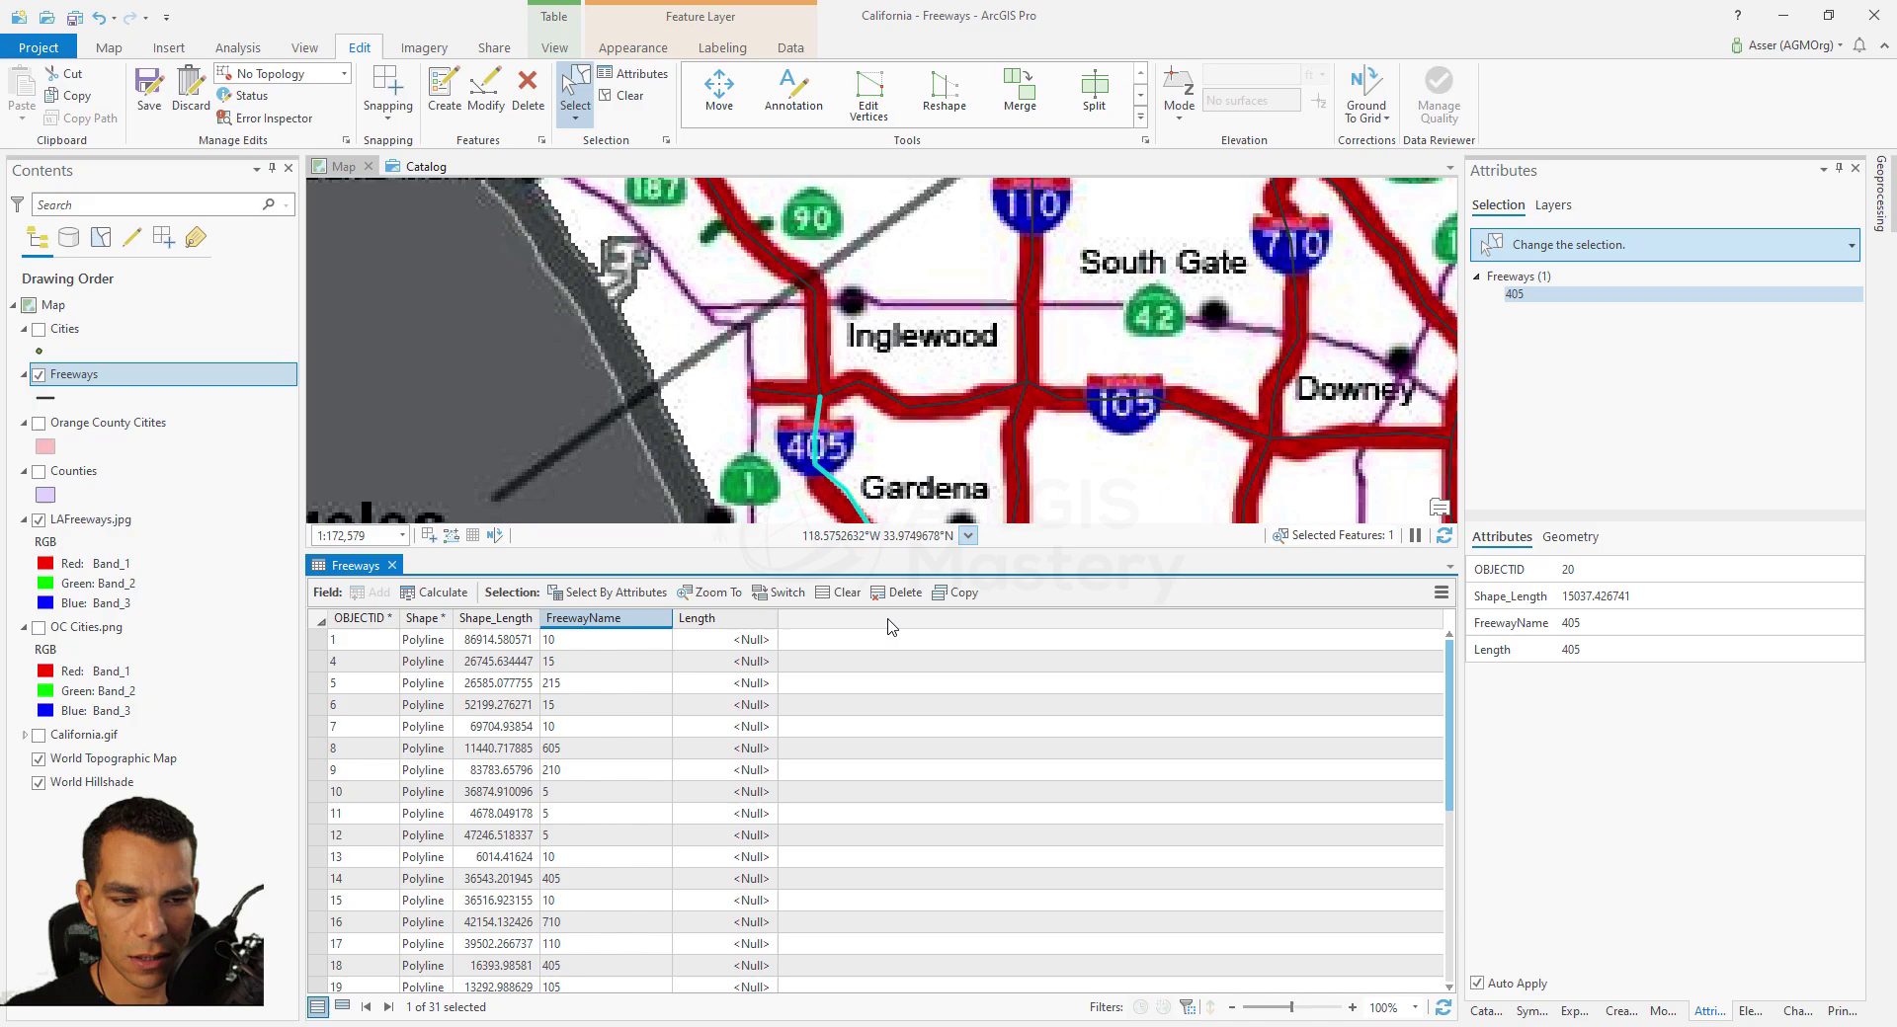
Step: Run Calculate Geometry on the Length field with the selected segment, using Length (geodesic) in Nautical miles (United States)
right_click(731, 627)
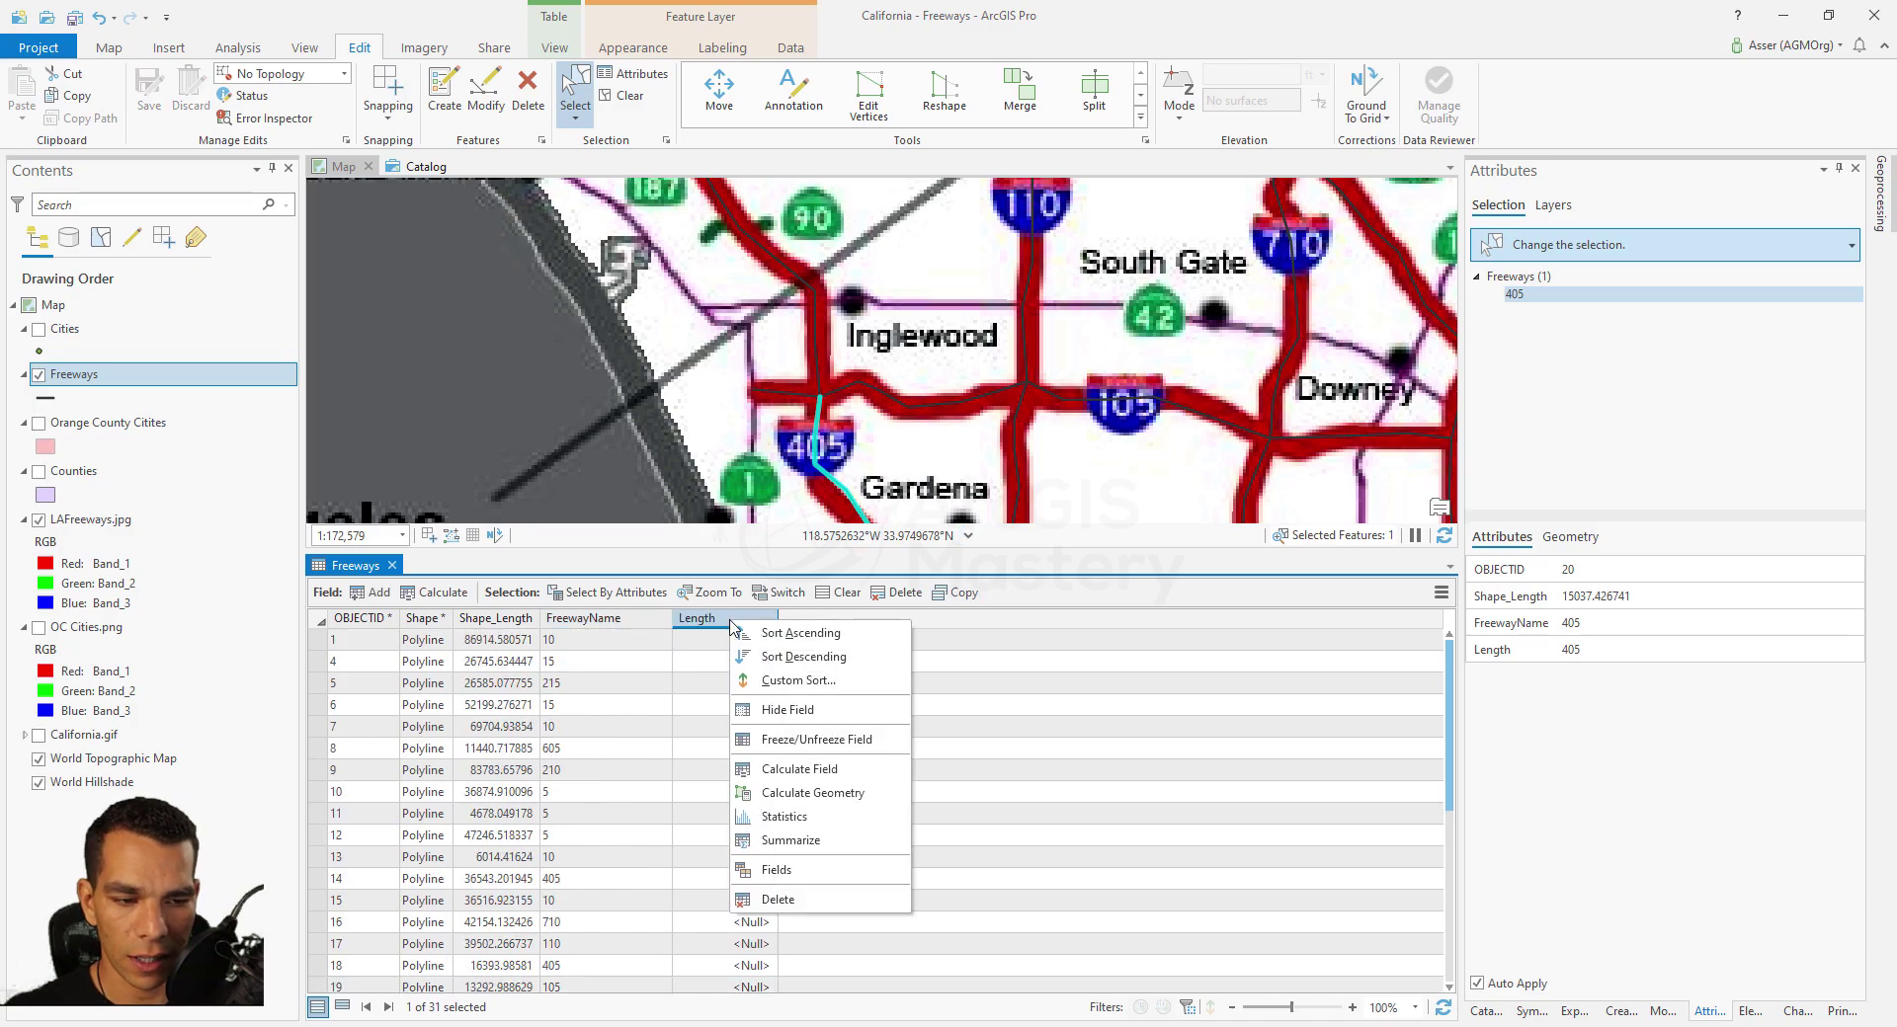
left_click(829, 802)
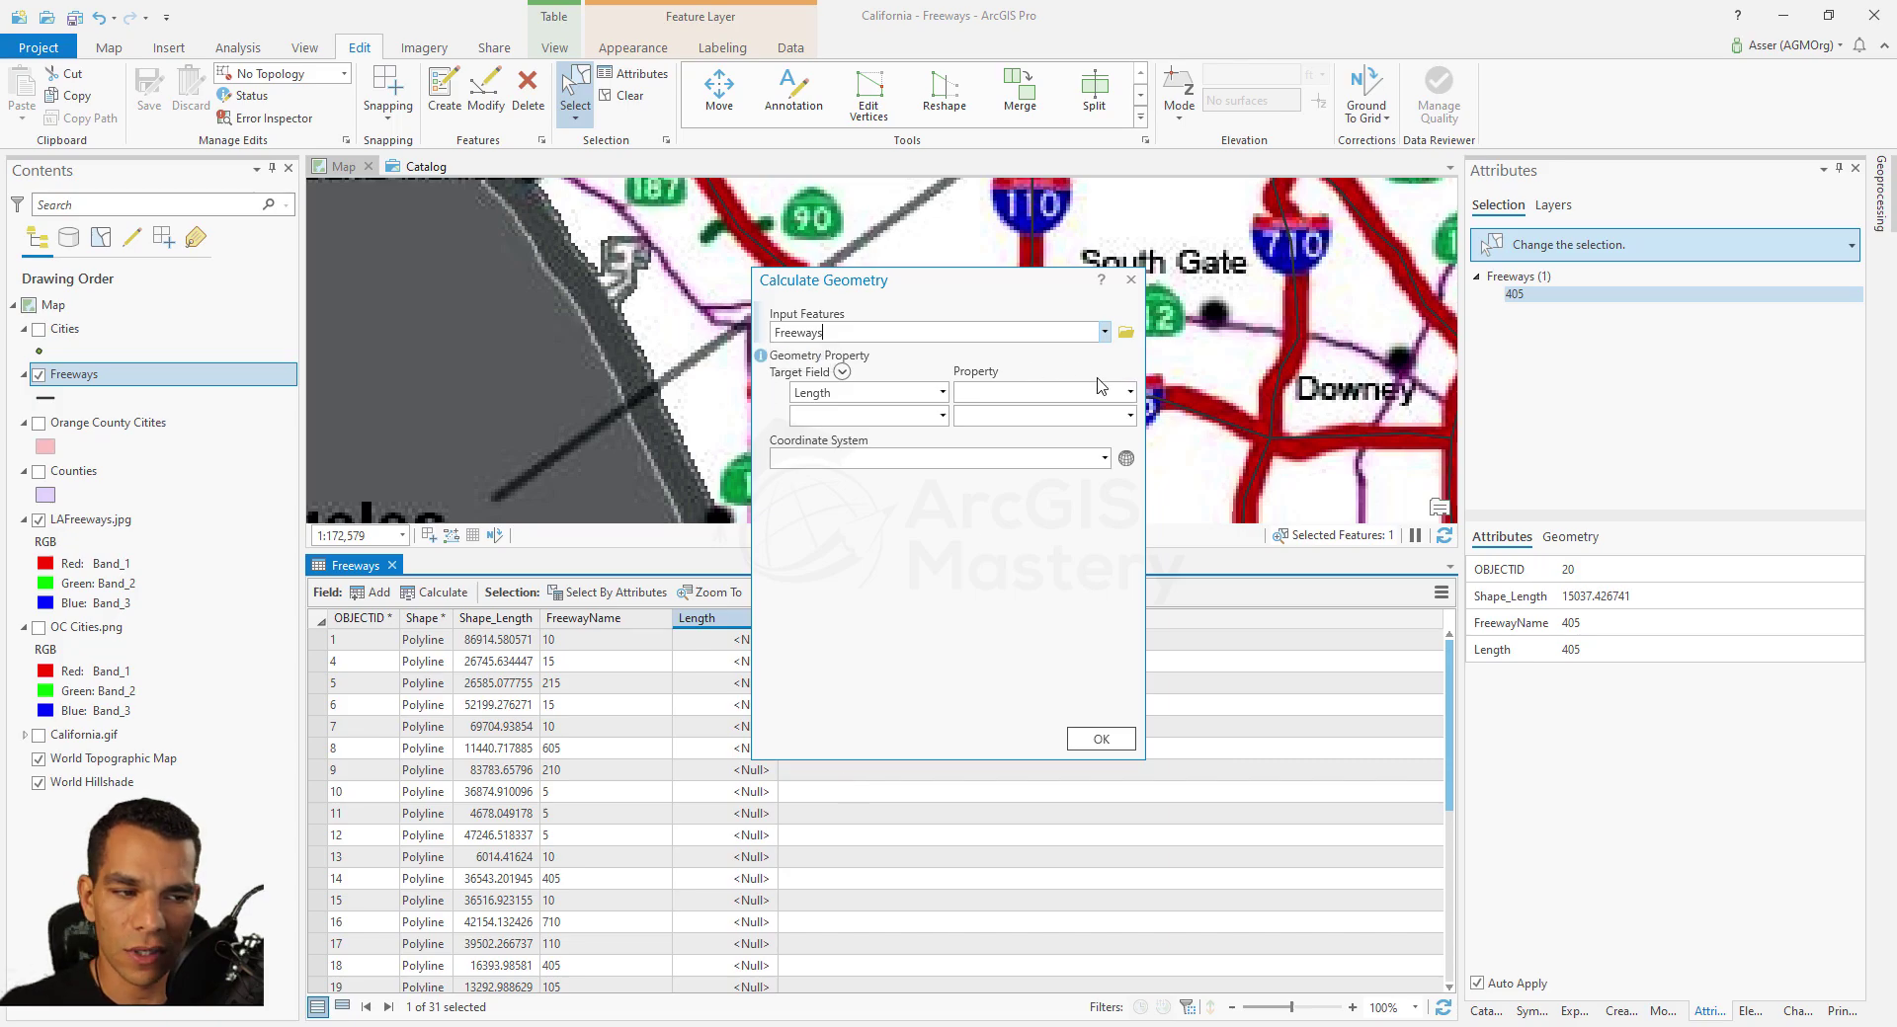
left_click(1131, 393)
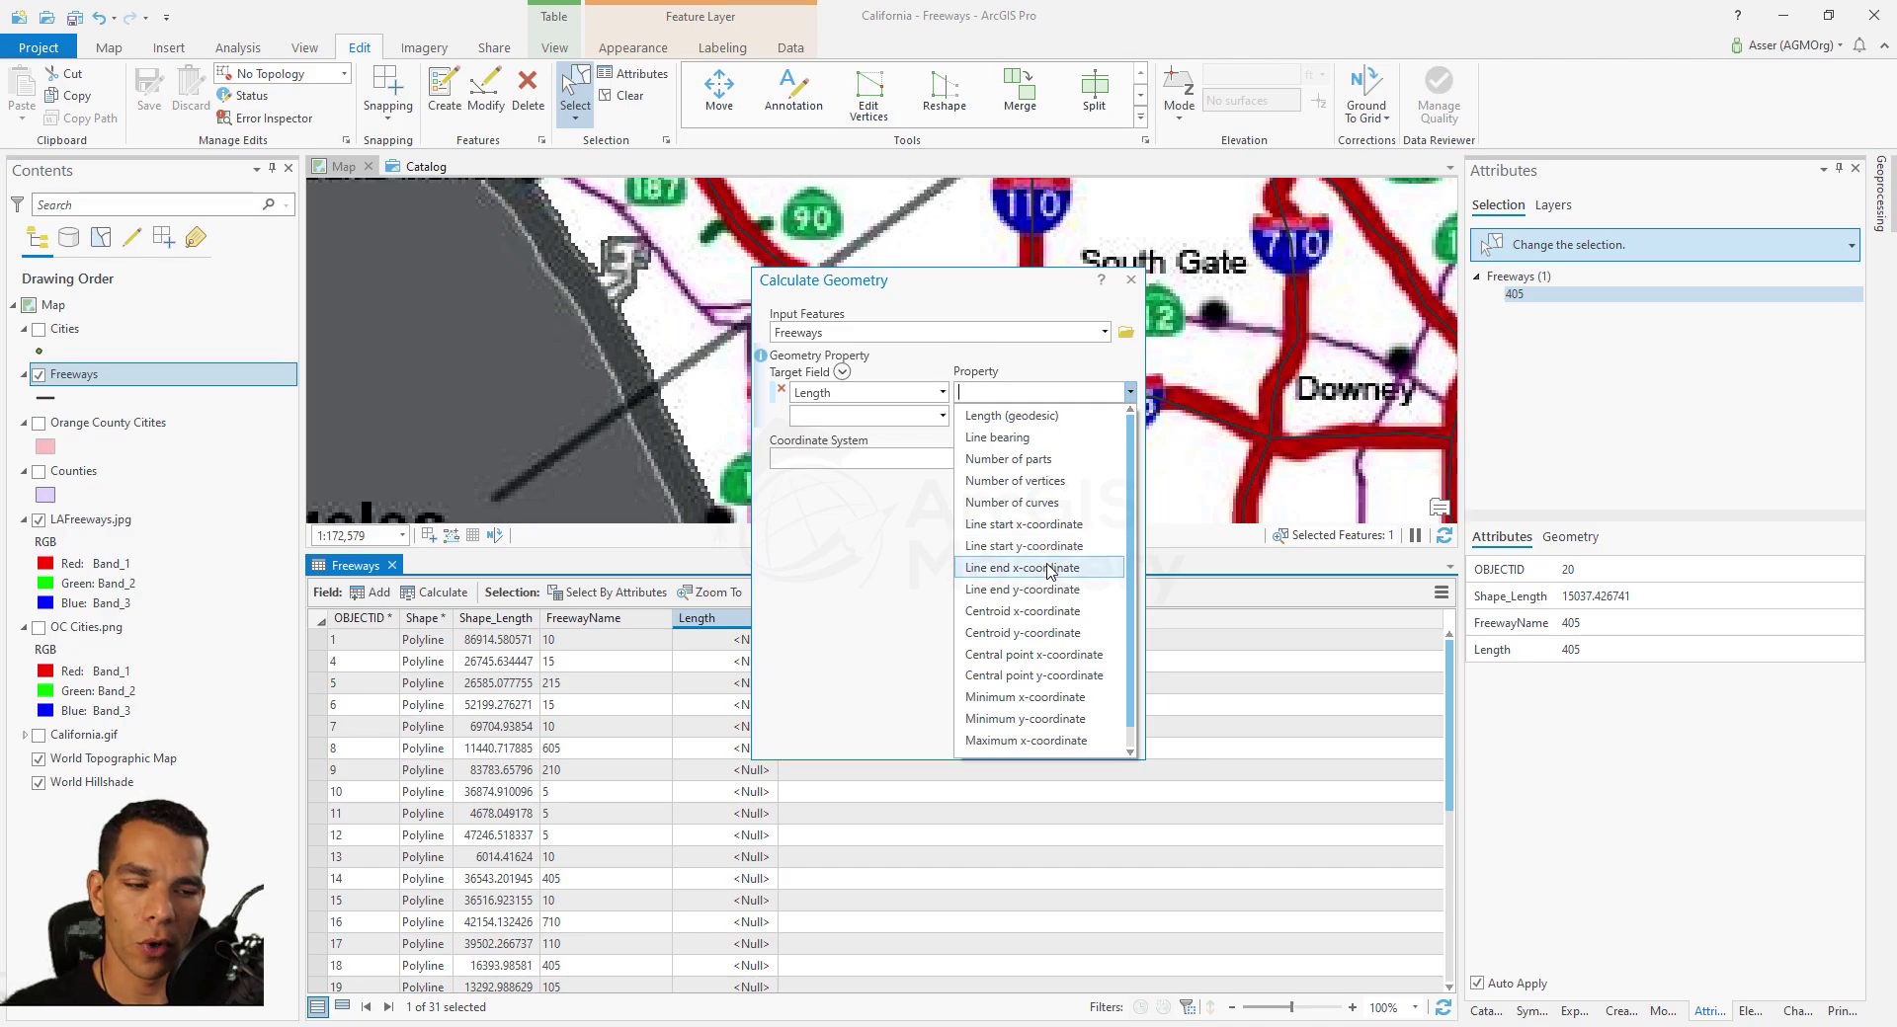
left_click(1012, 415)
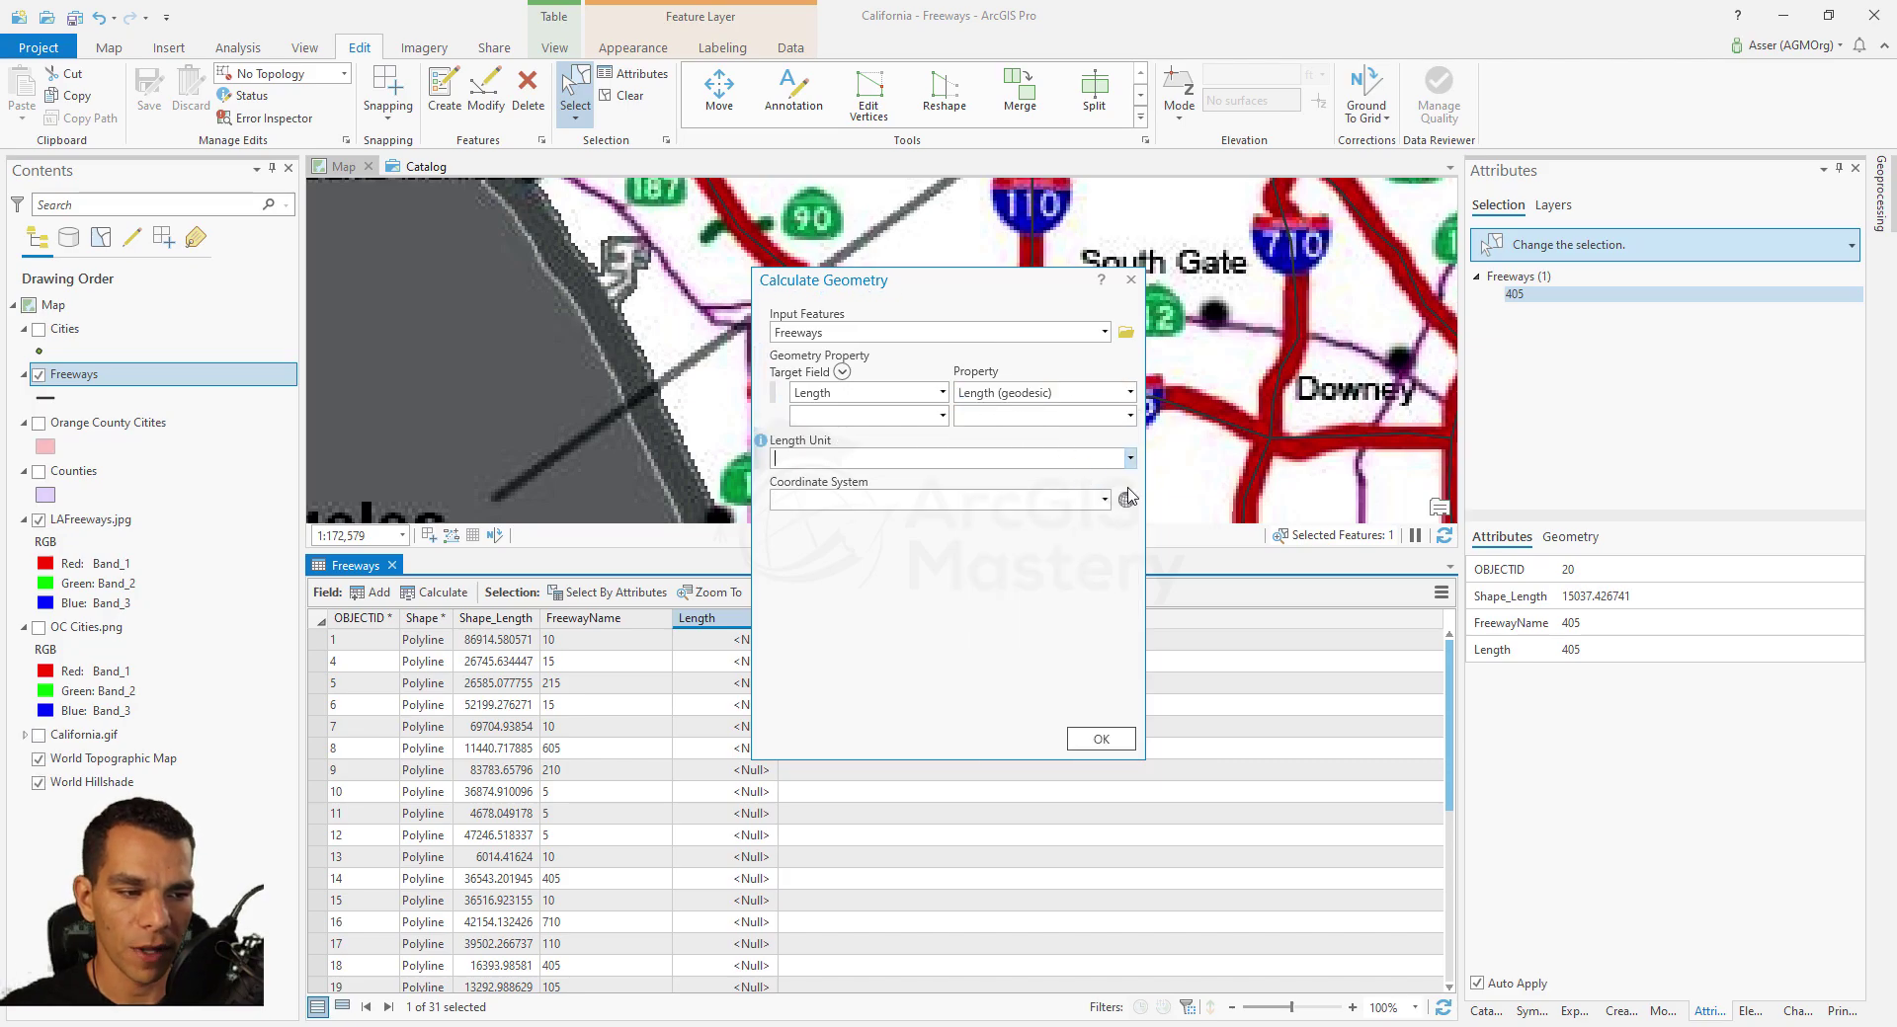
left_click(1130, 459)
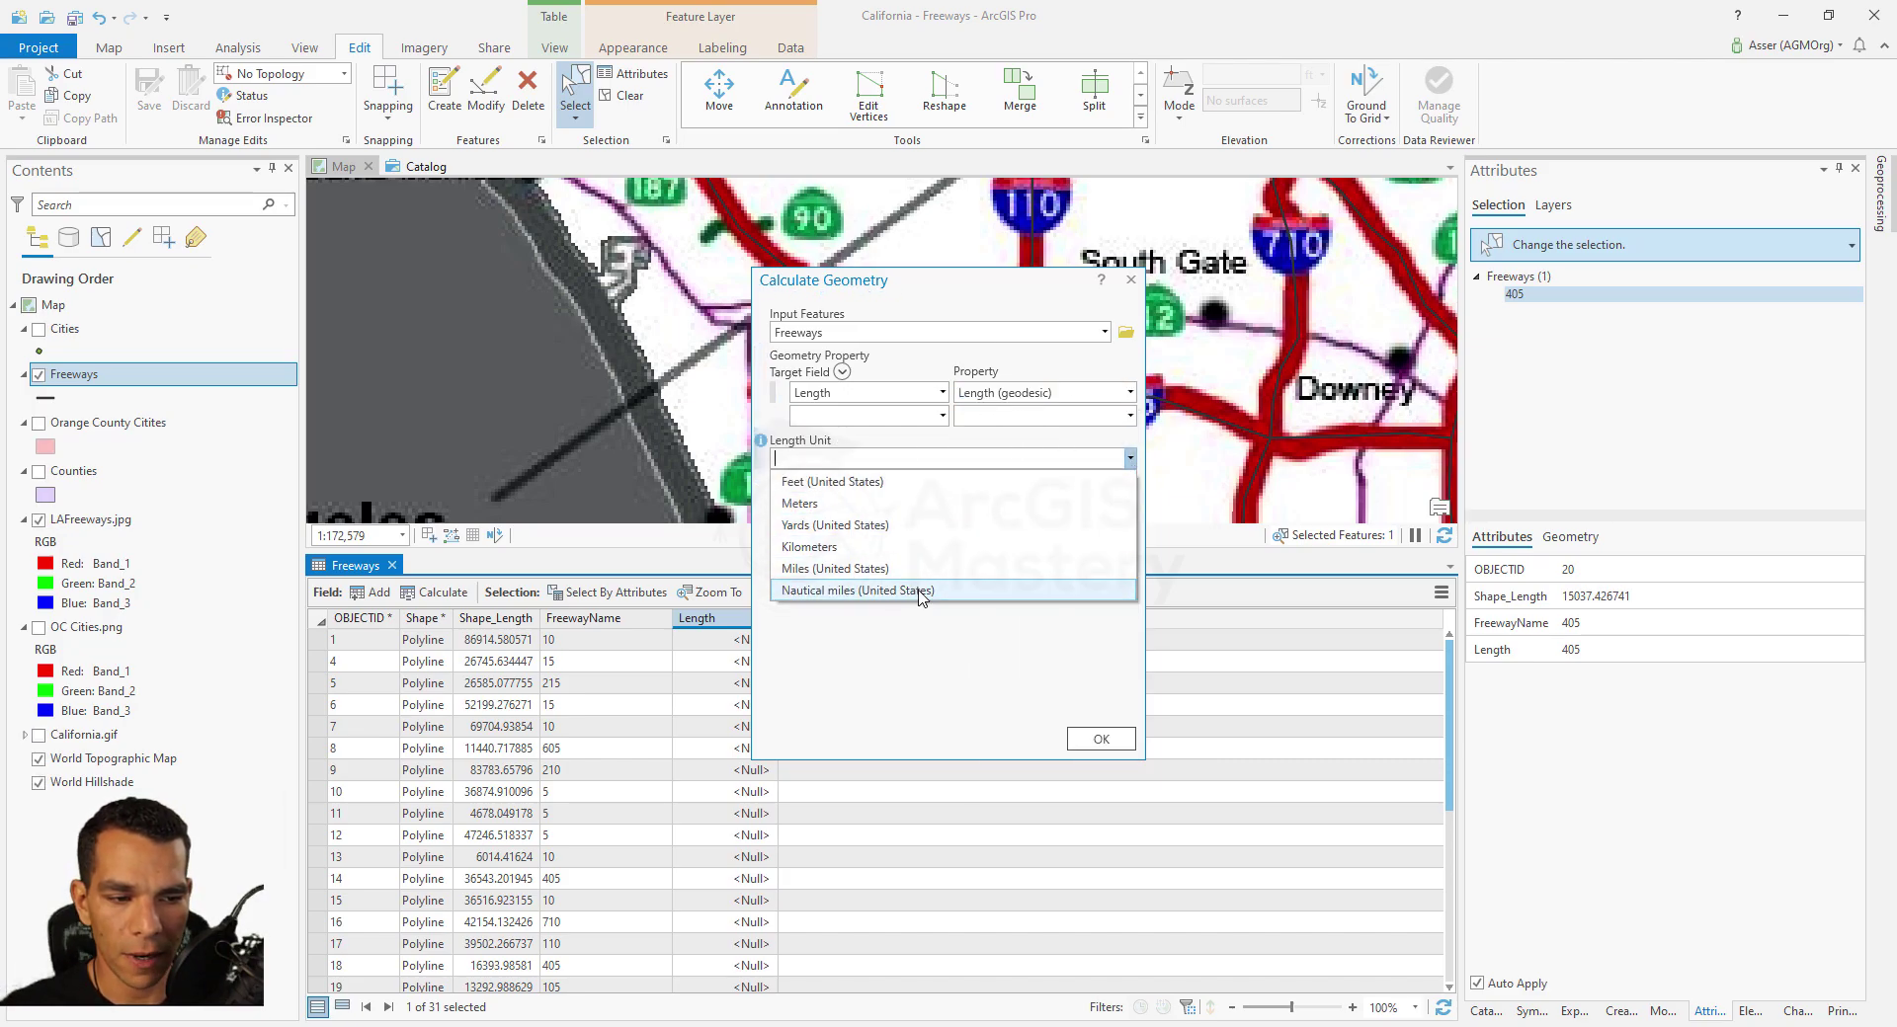
left_click(889, 593)
left_click(1096, 741)
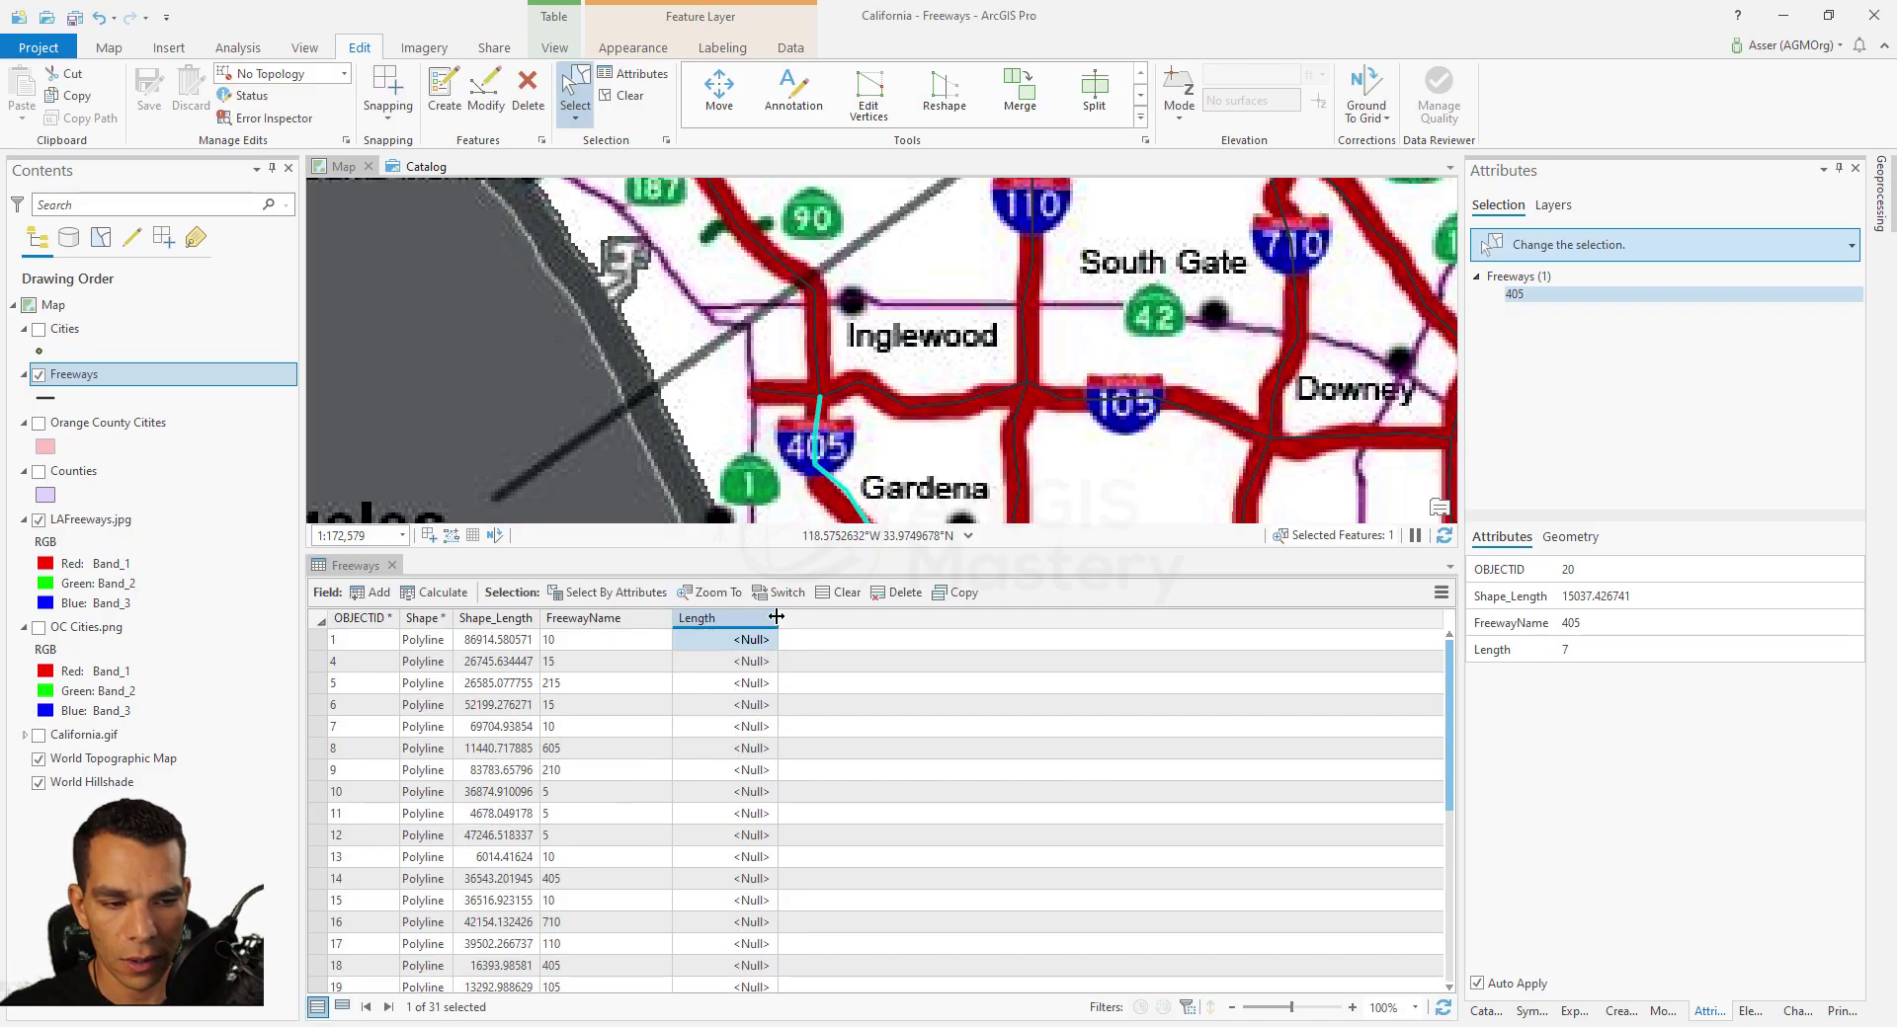
Step: Clear the record selection and run Calculate Geometry on the Length field for all Freeways records
left_click_drag(776, 617, 802, 617)
scroll(776, 747, "down", 5)
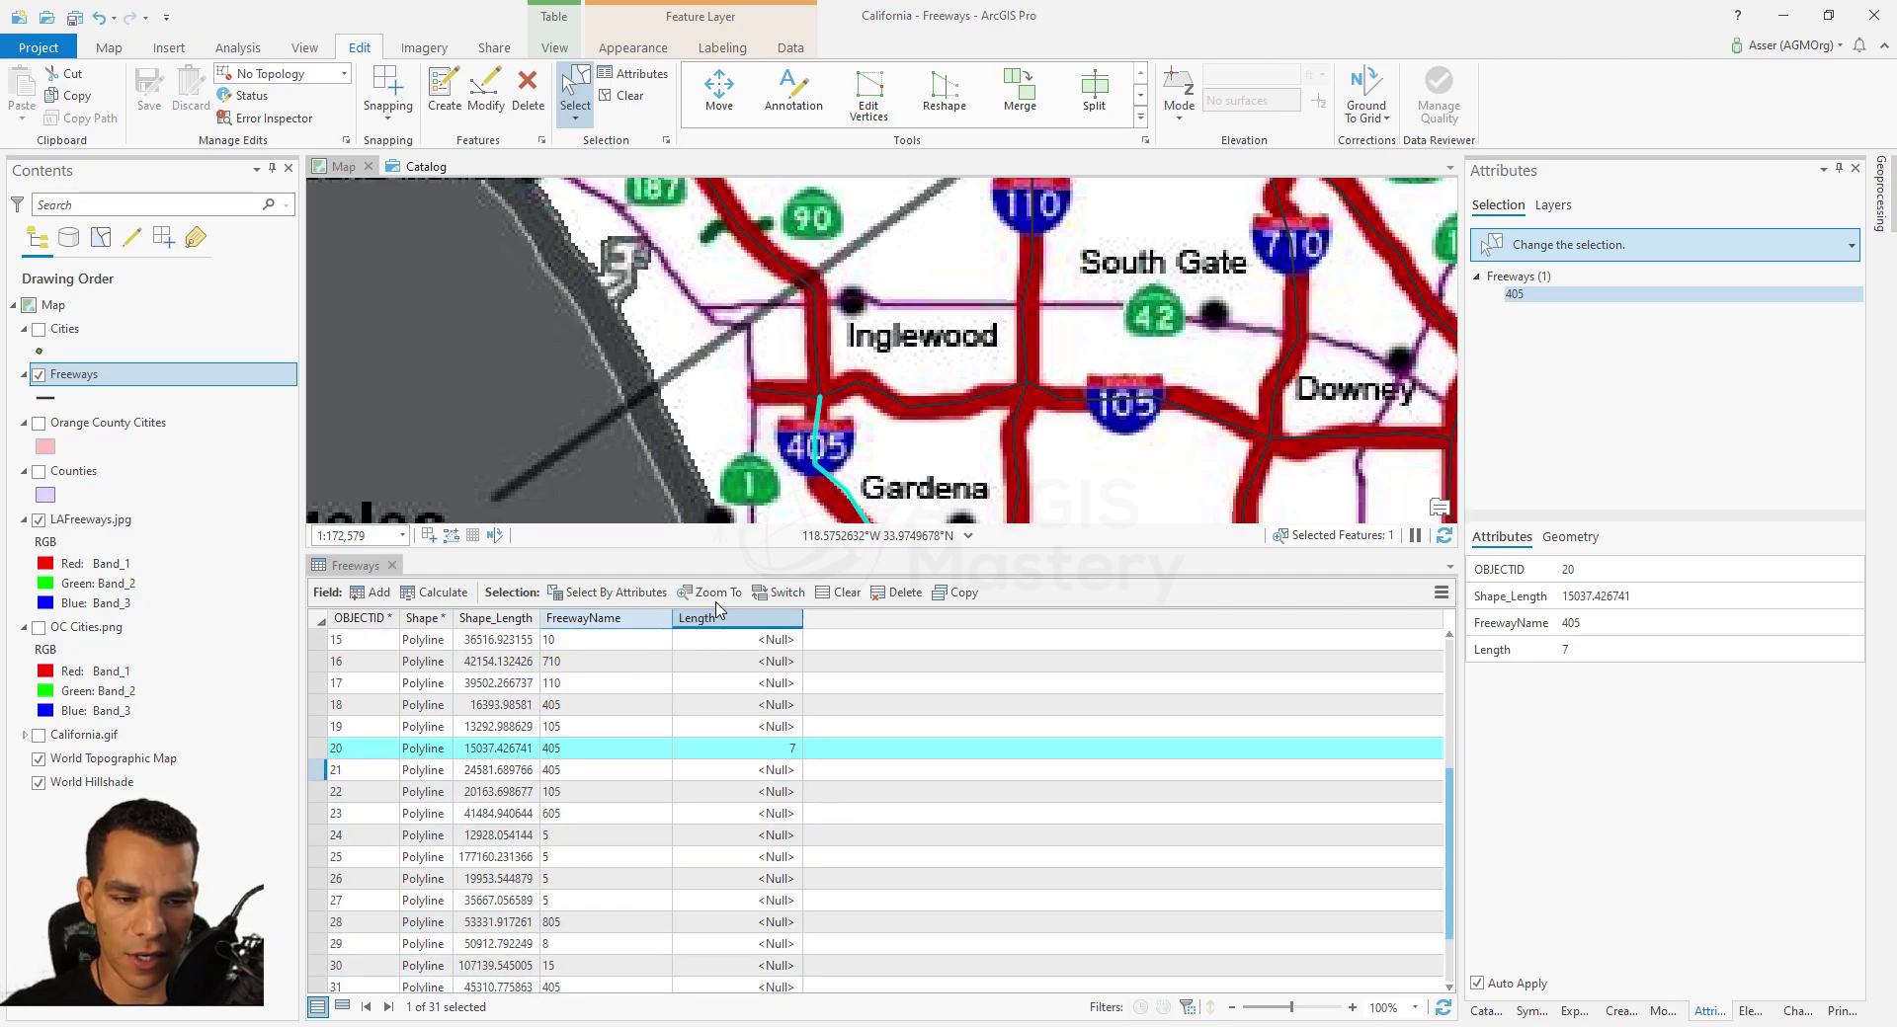
left_click(827, 595)
scroll(830, 778, "up", 3)
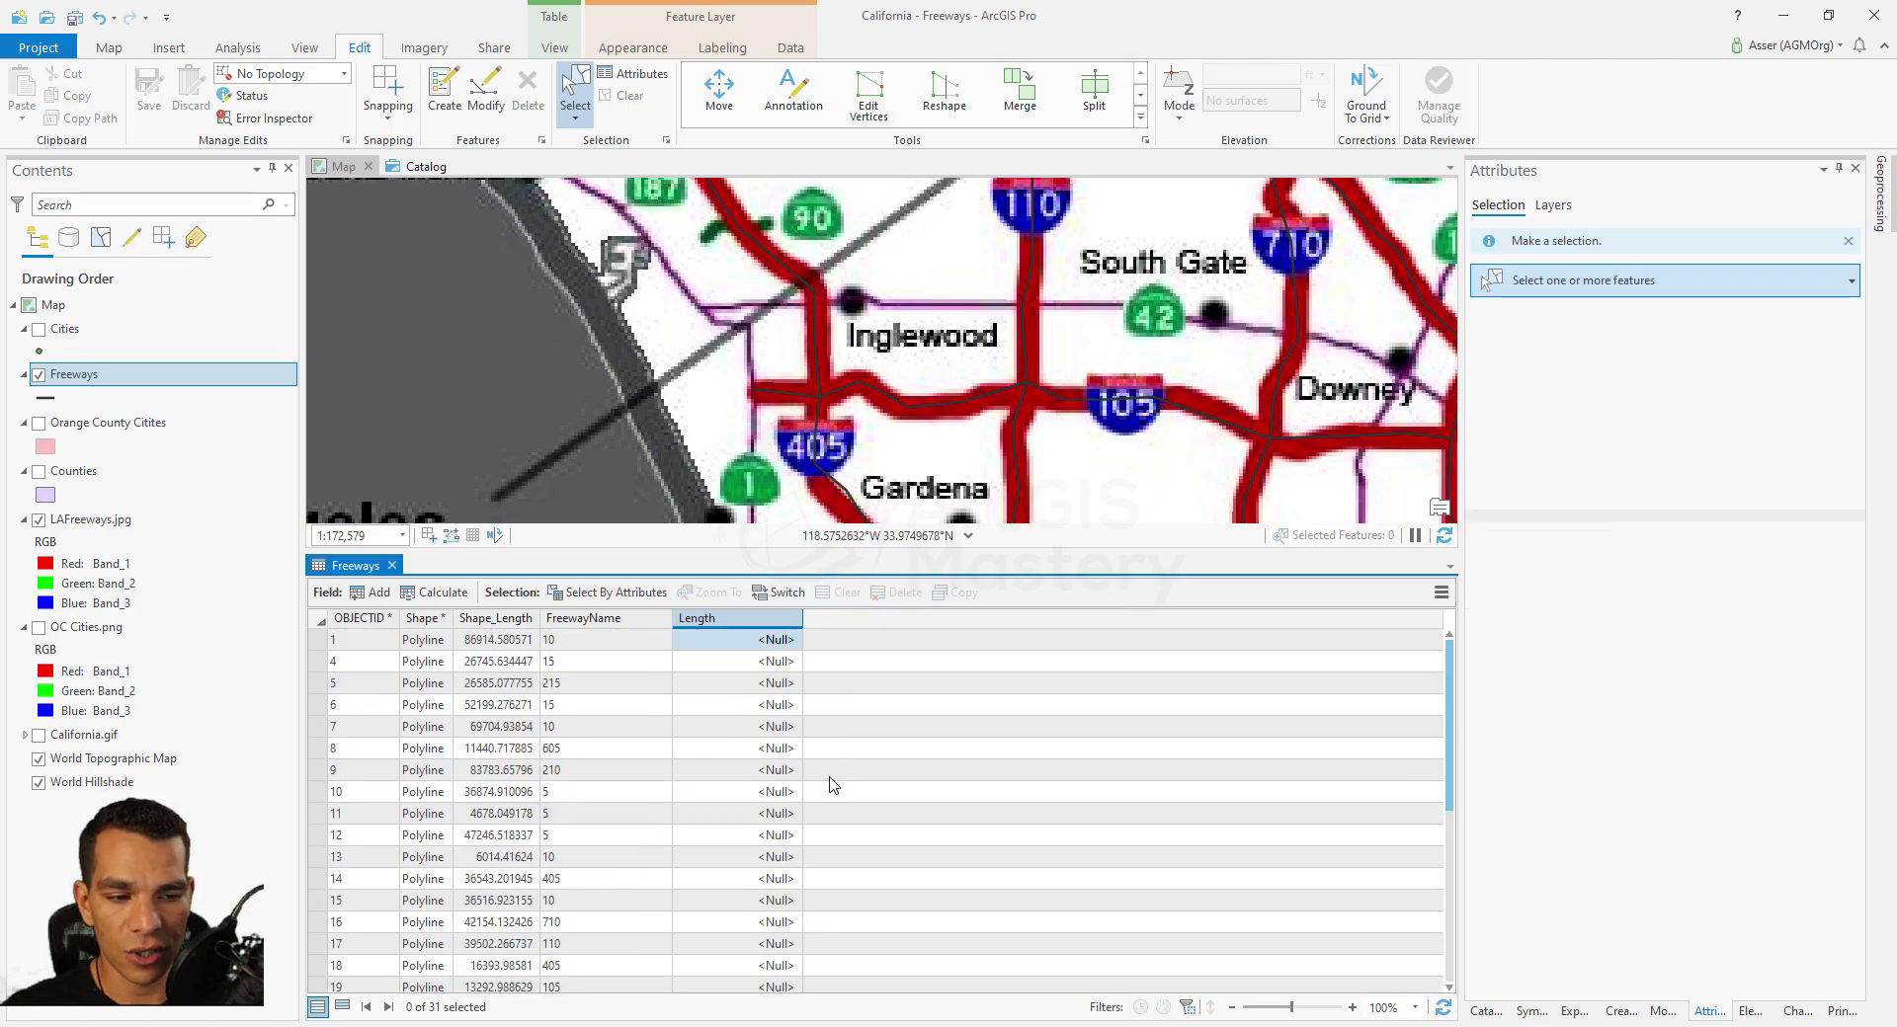
right_click(748, 624)
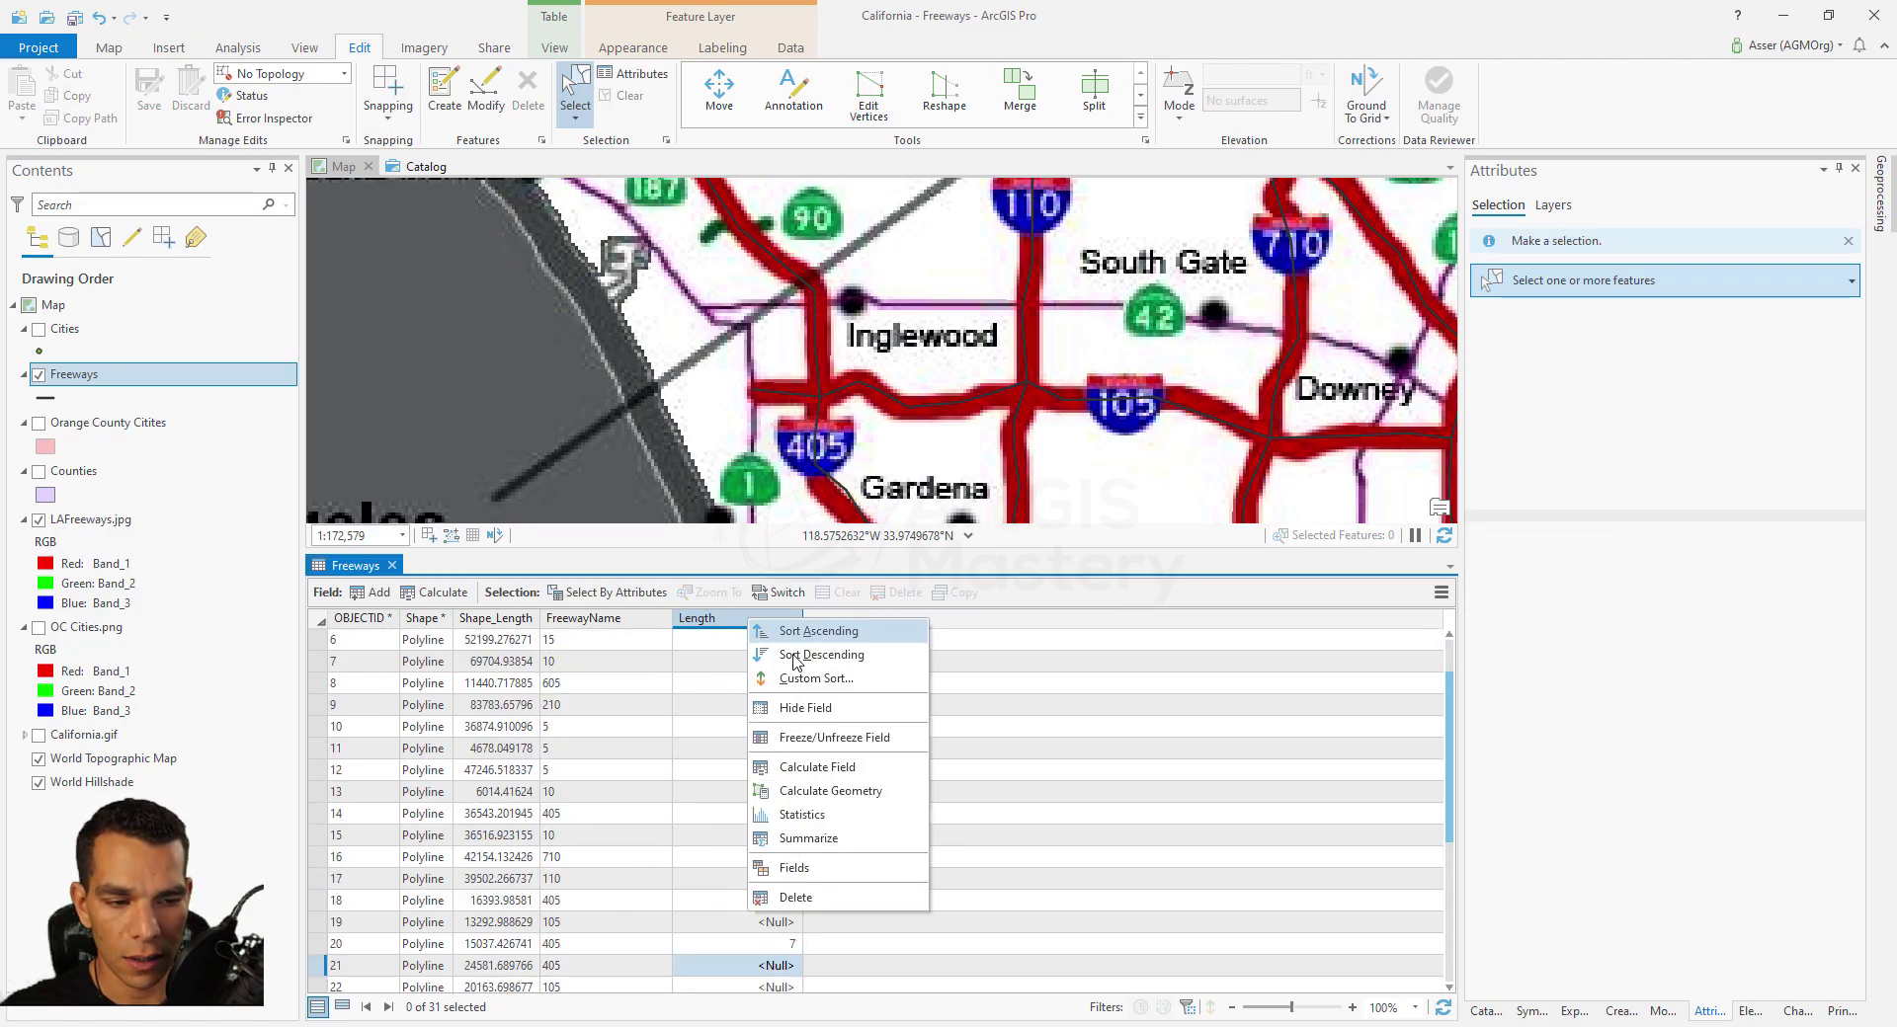
left_click(846, 795)
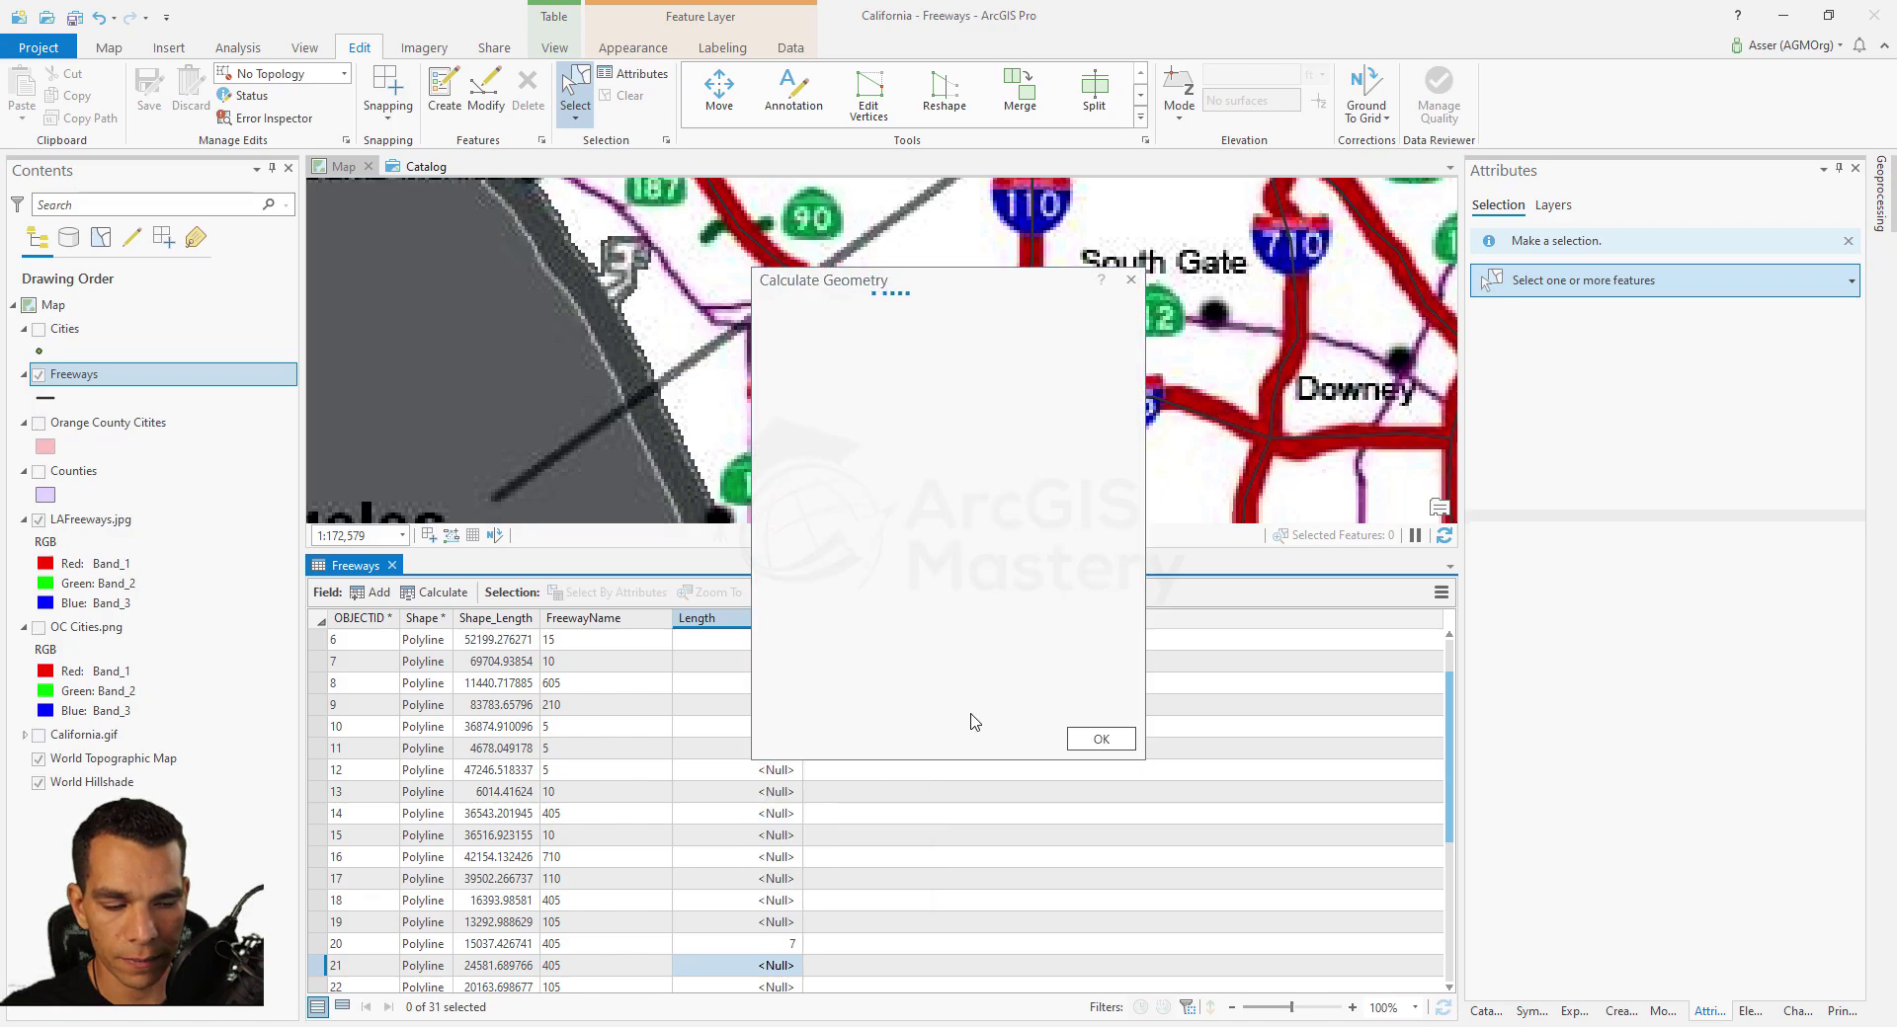
left_click(1101, 740)
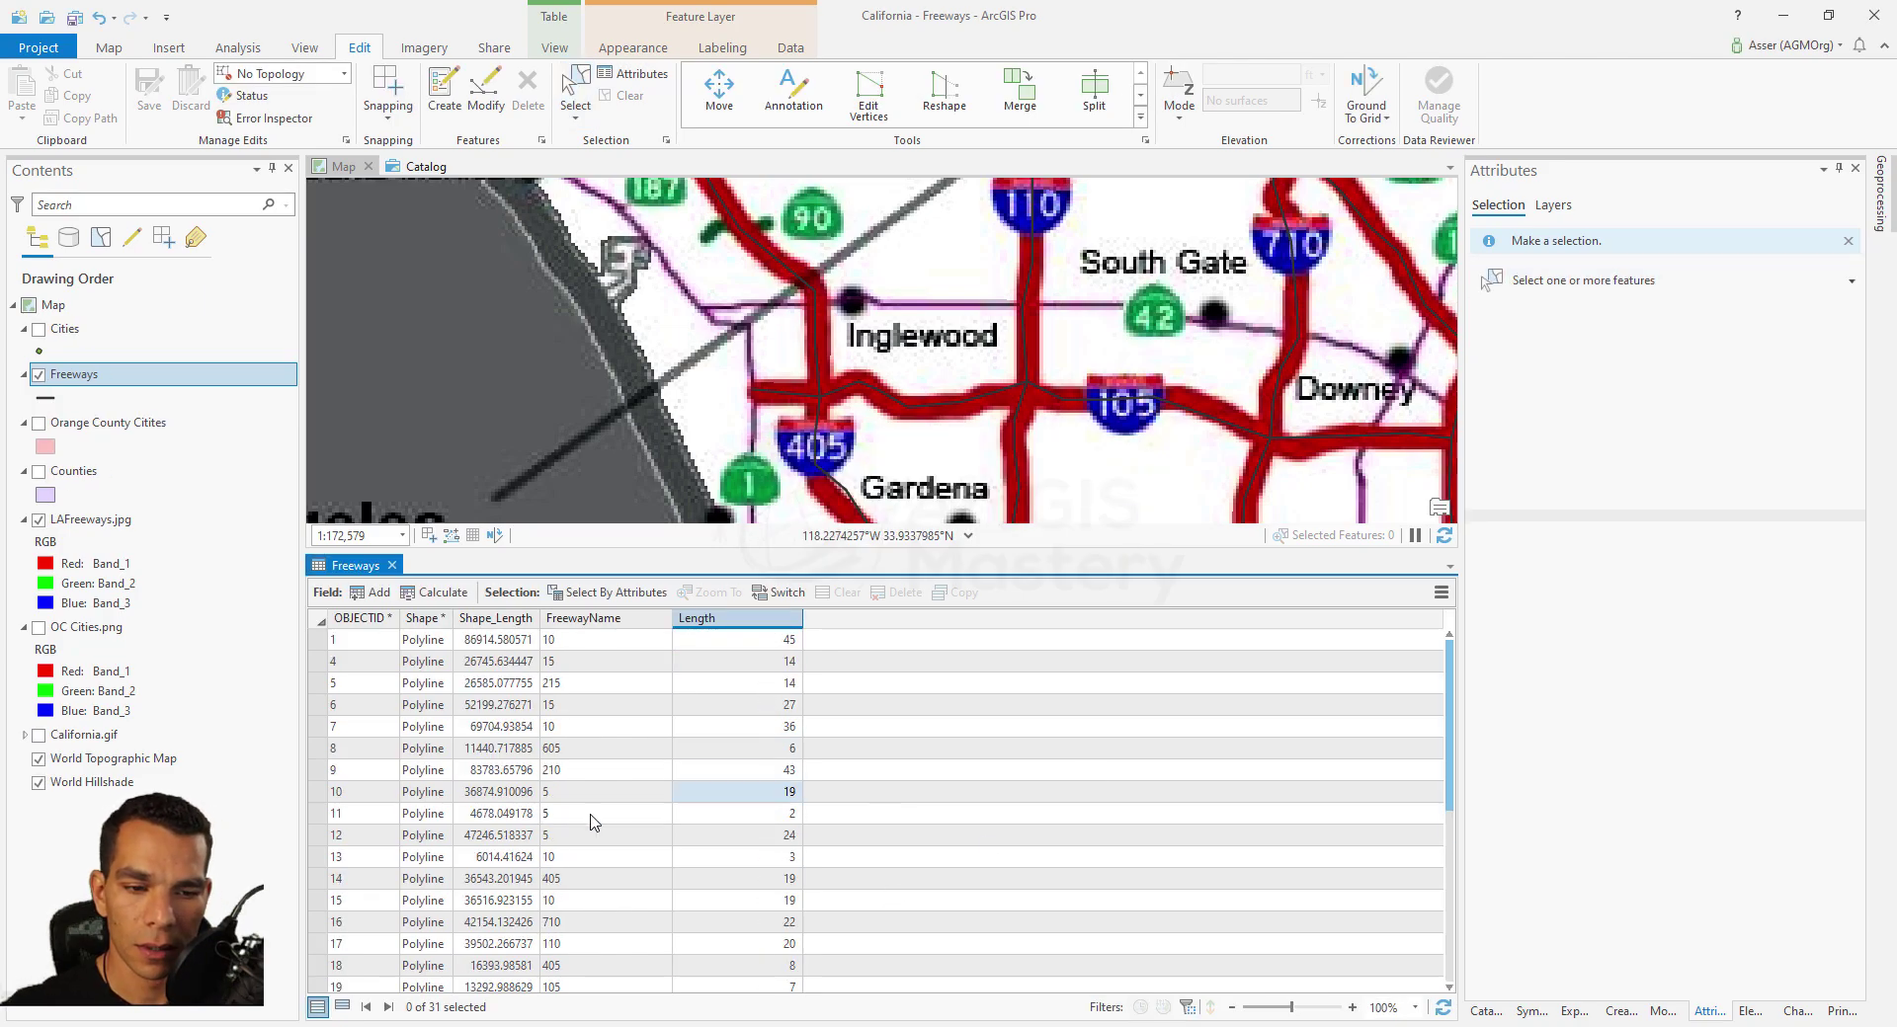
Step: Close the Freeways attribute table and show the Cities and Orange County Citites layers, with the map zoomed to Cities
left_click_drag(754, 551, 753, 634)
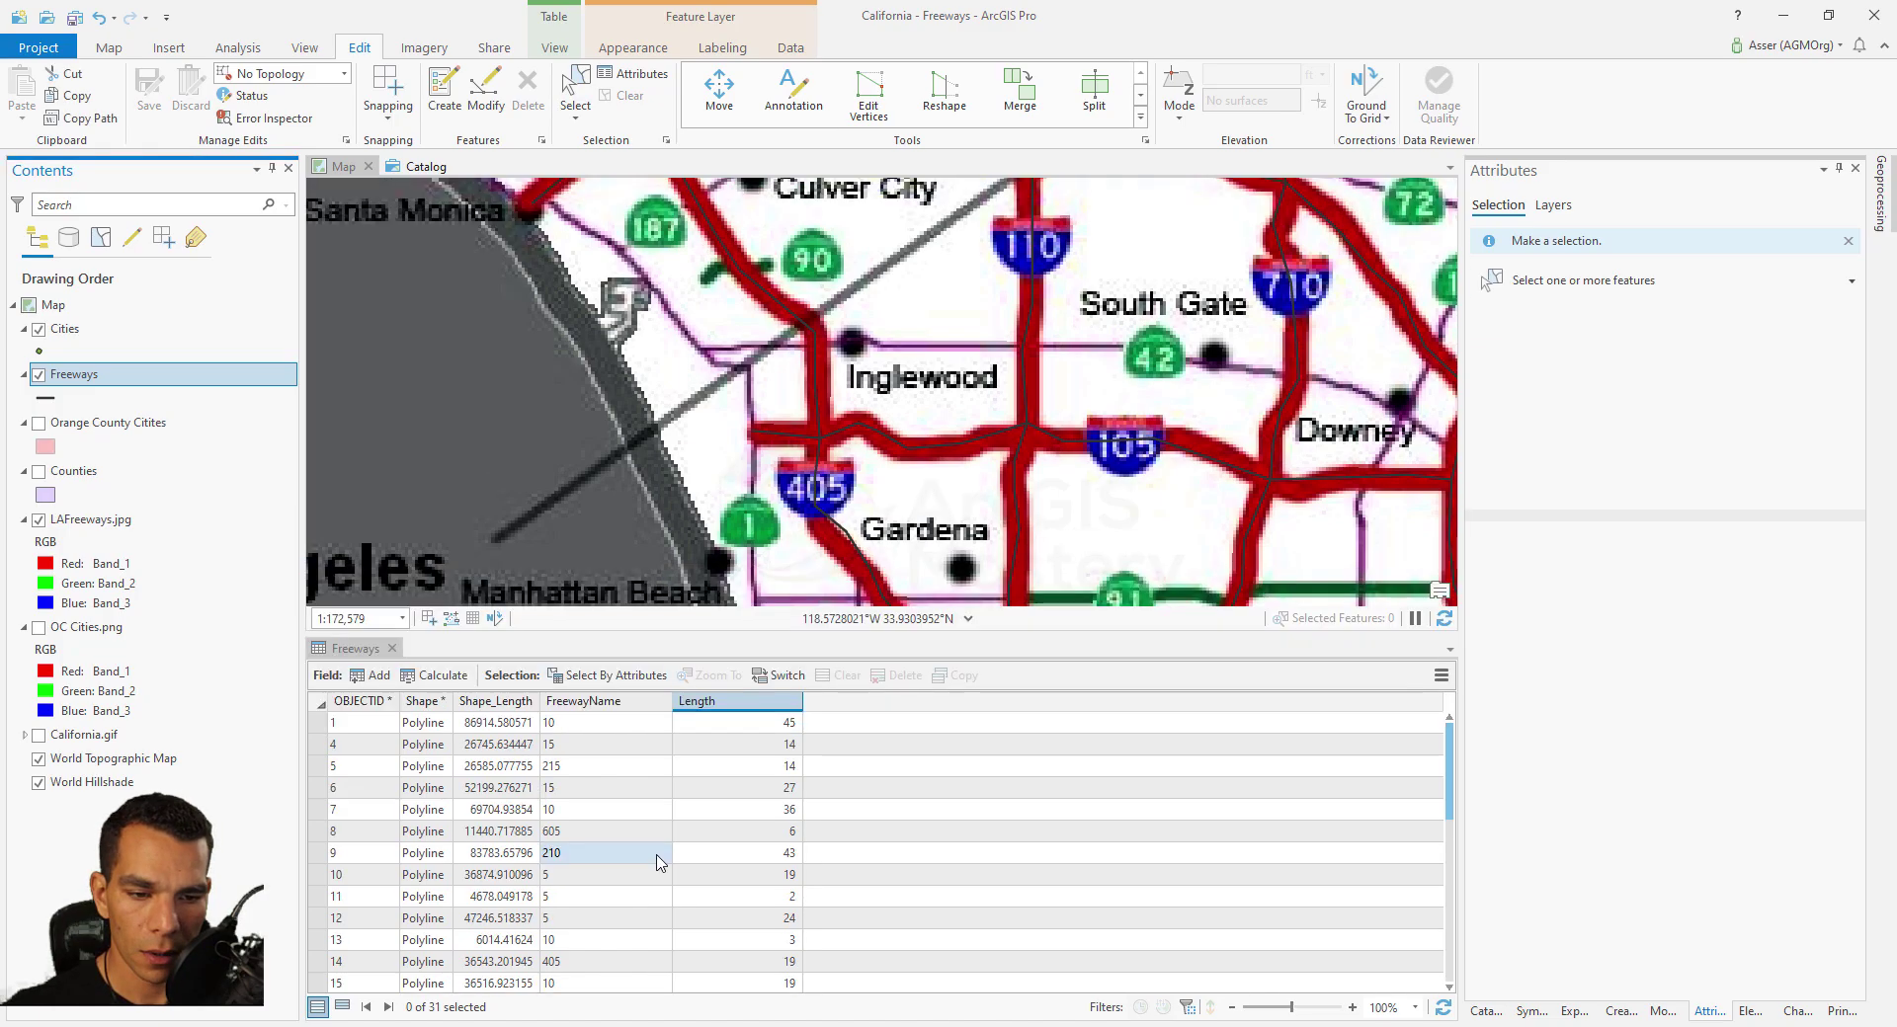
left_click(392, 648)
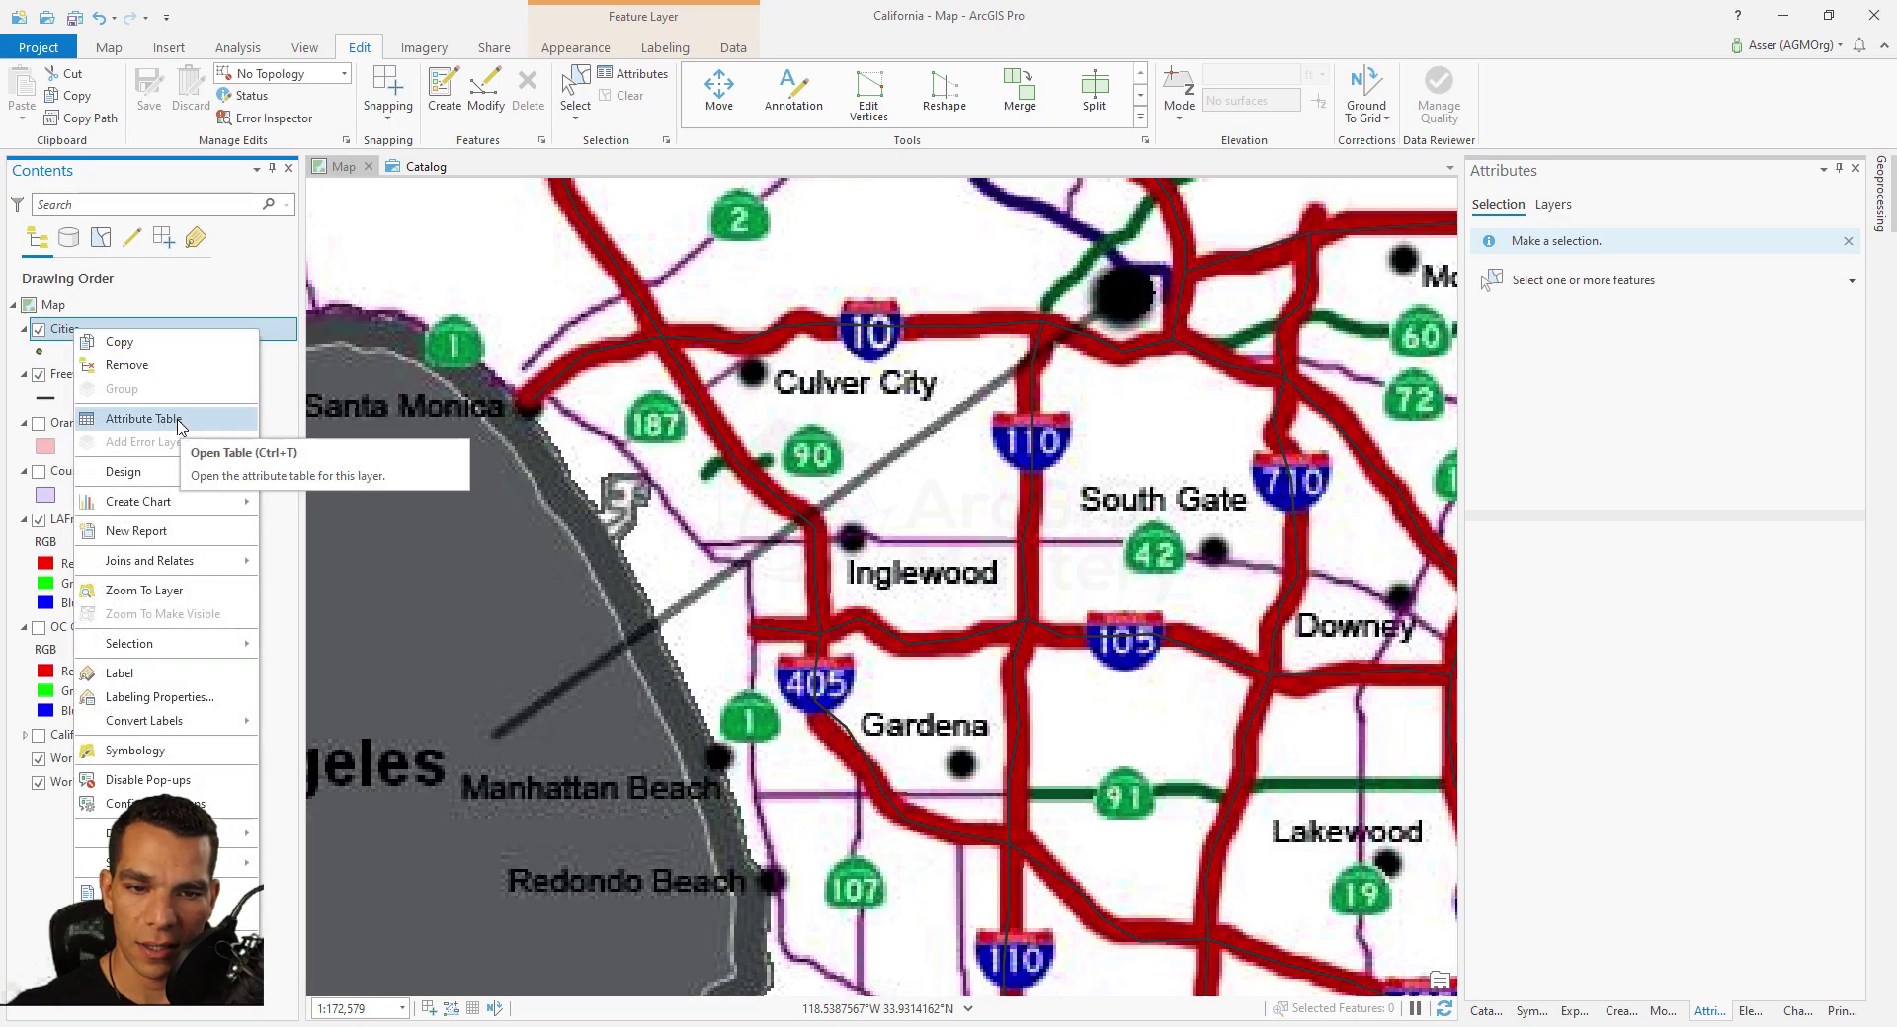
left_click(145, 590)
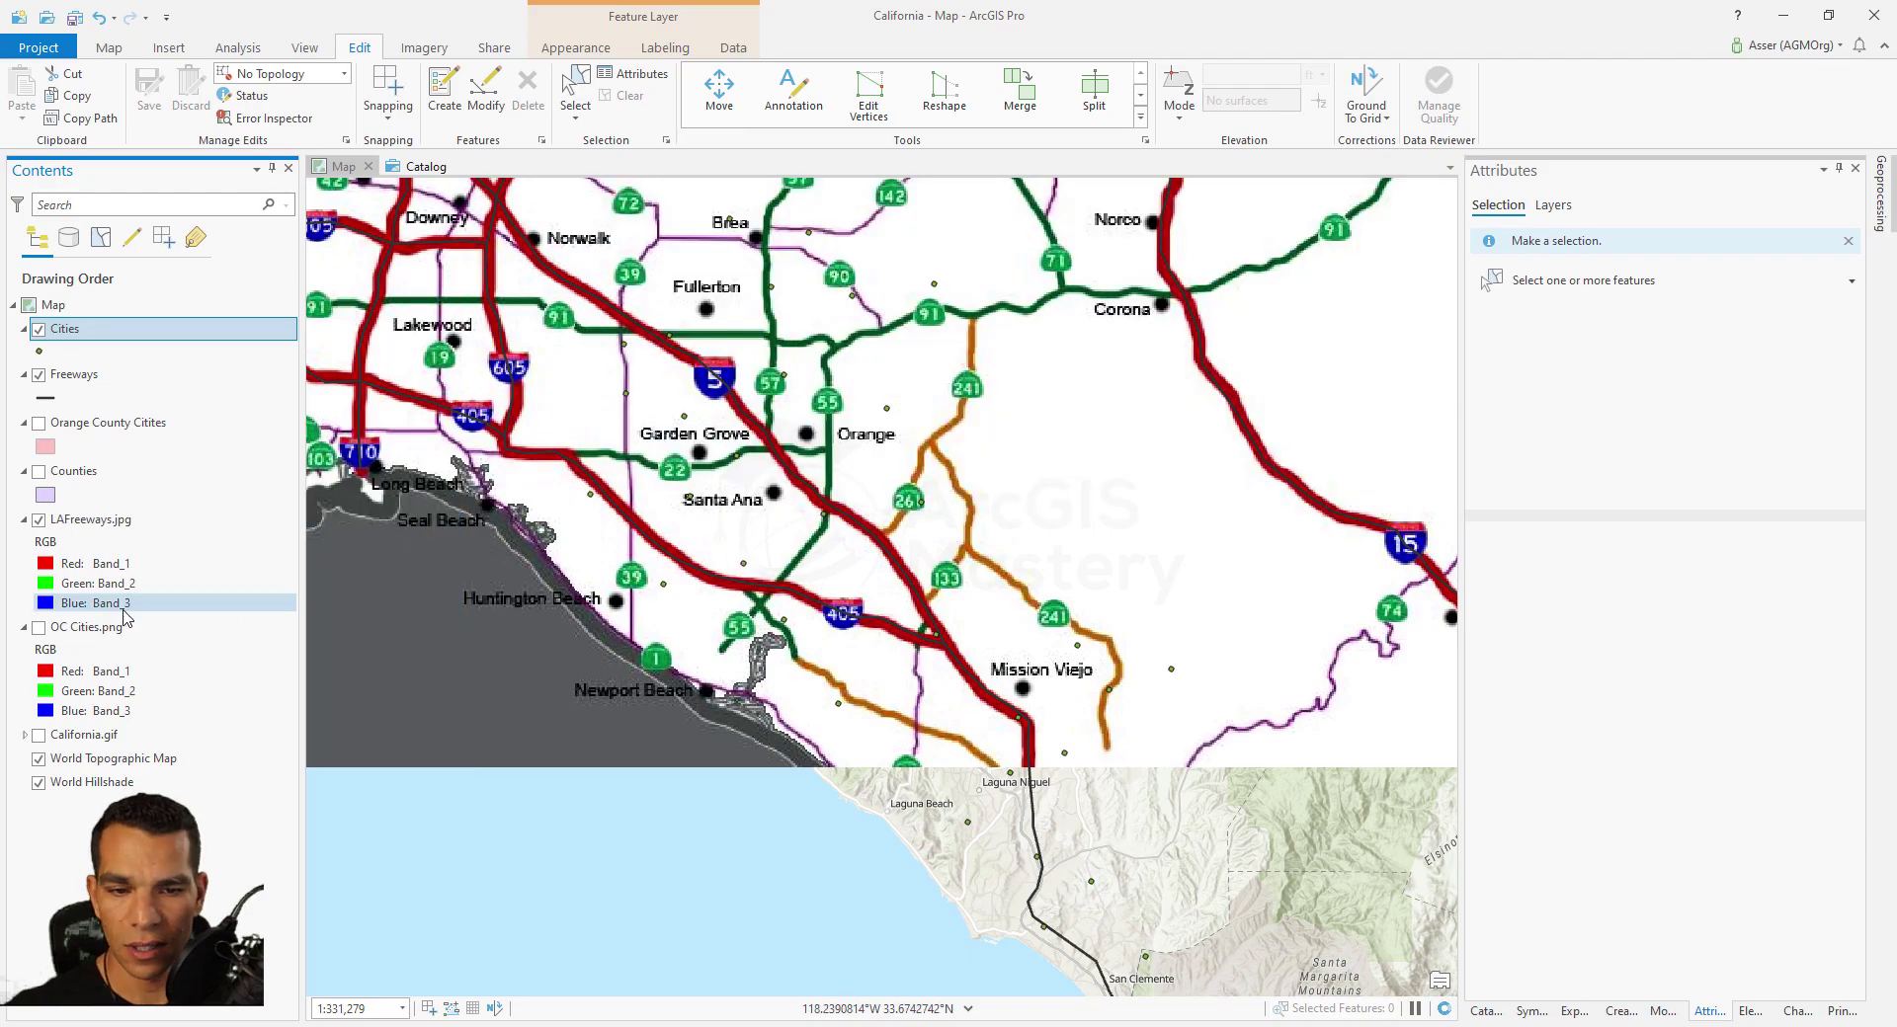
left_click(38, 424)
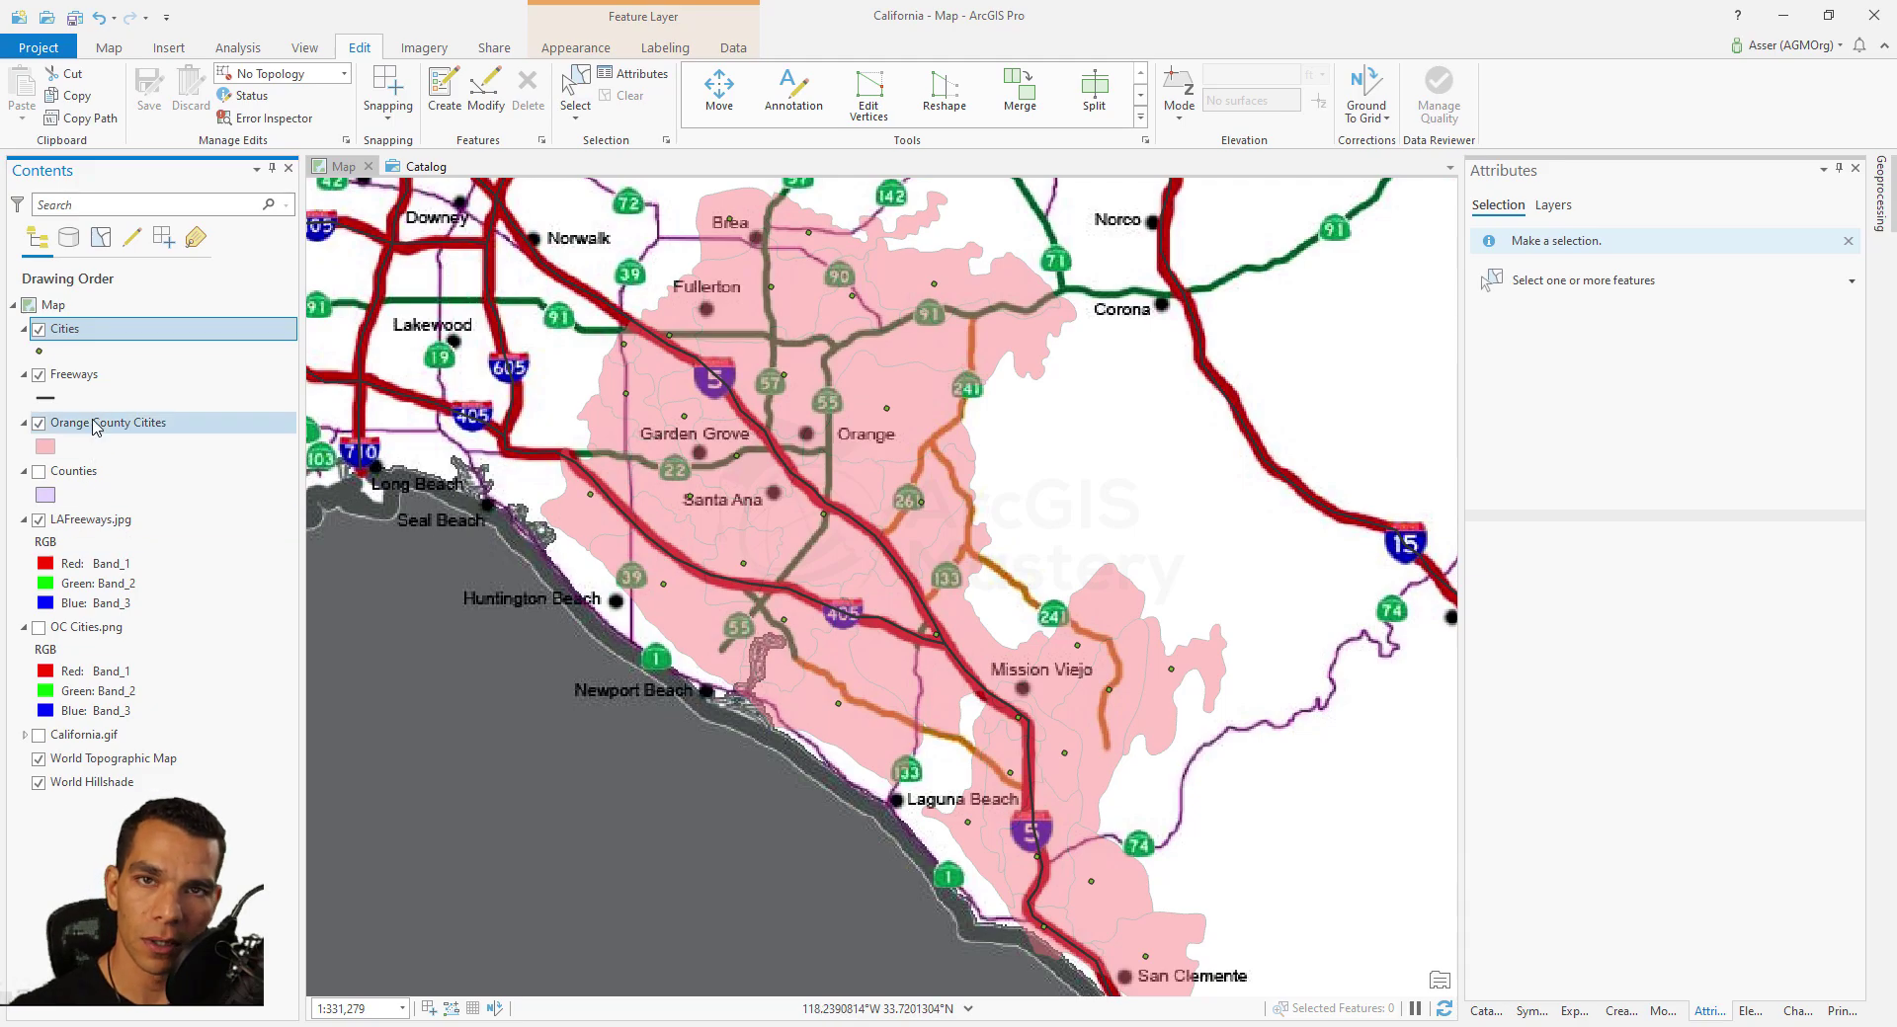
Step: Open the attribute table of the Cities layer and widen the Lat and Long columns
right_click(76, 332)
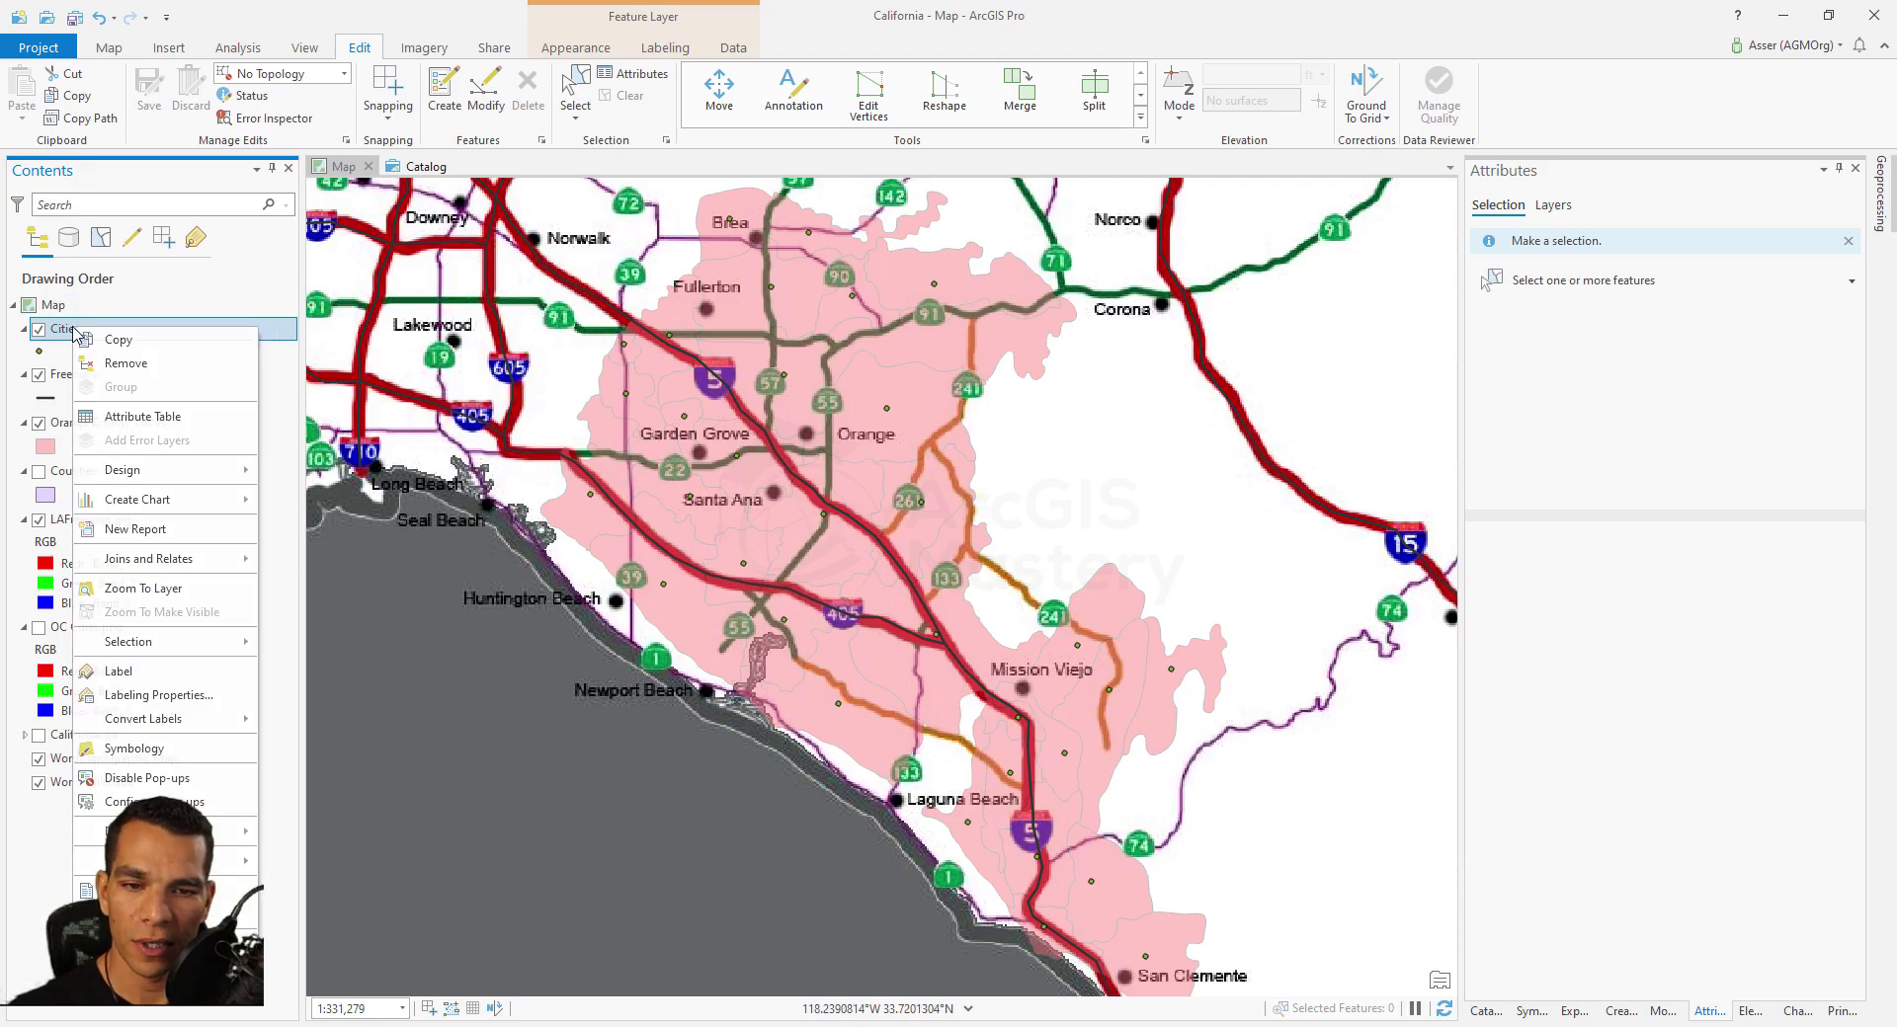
left_click(153, 417)
left_click(503, 685)
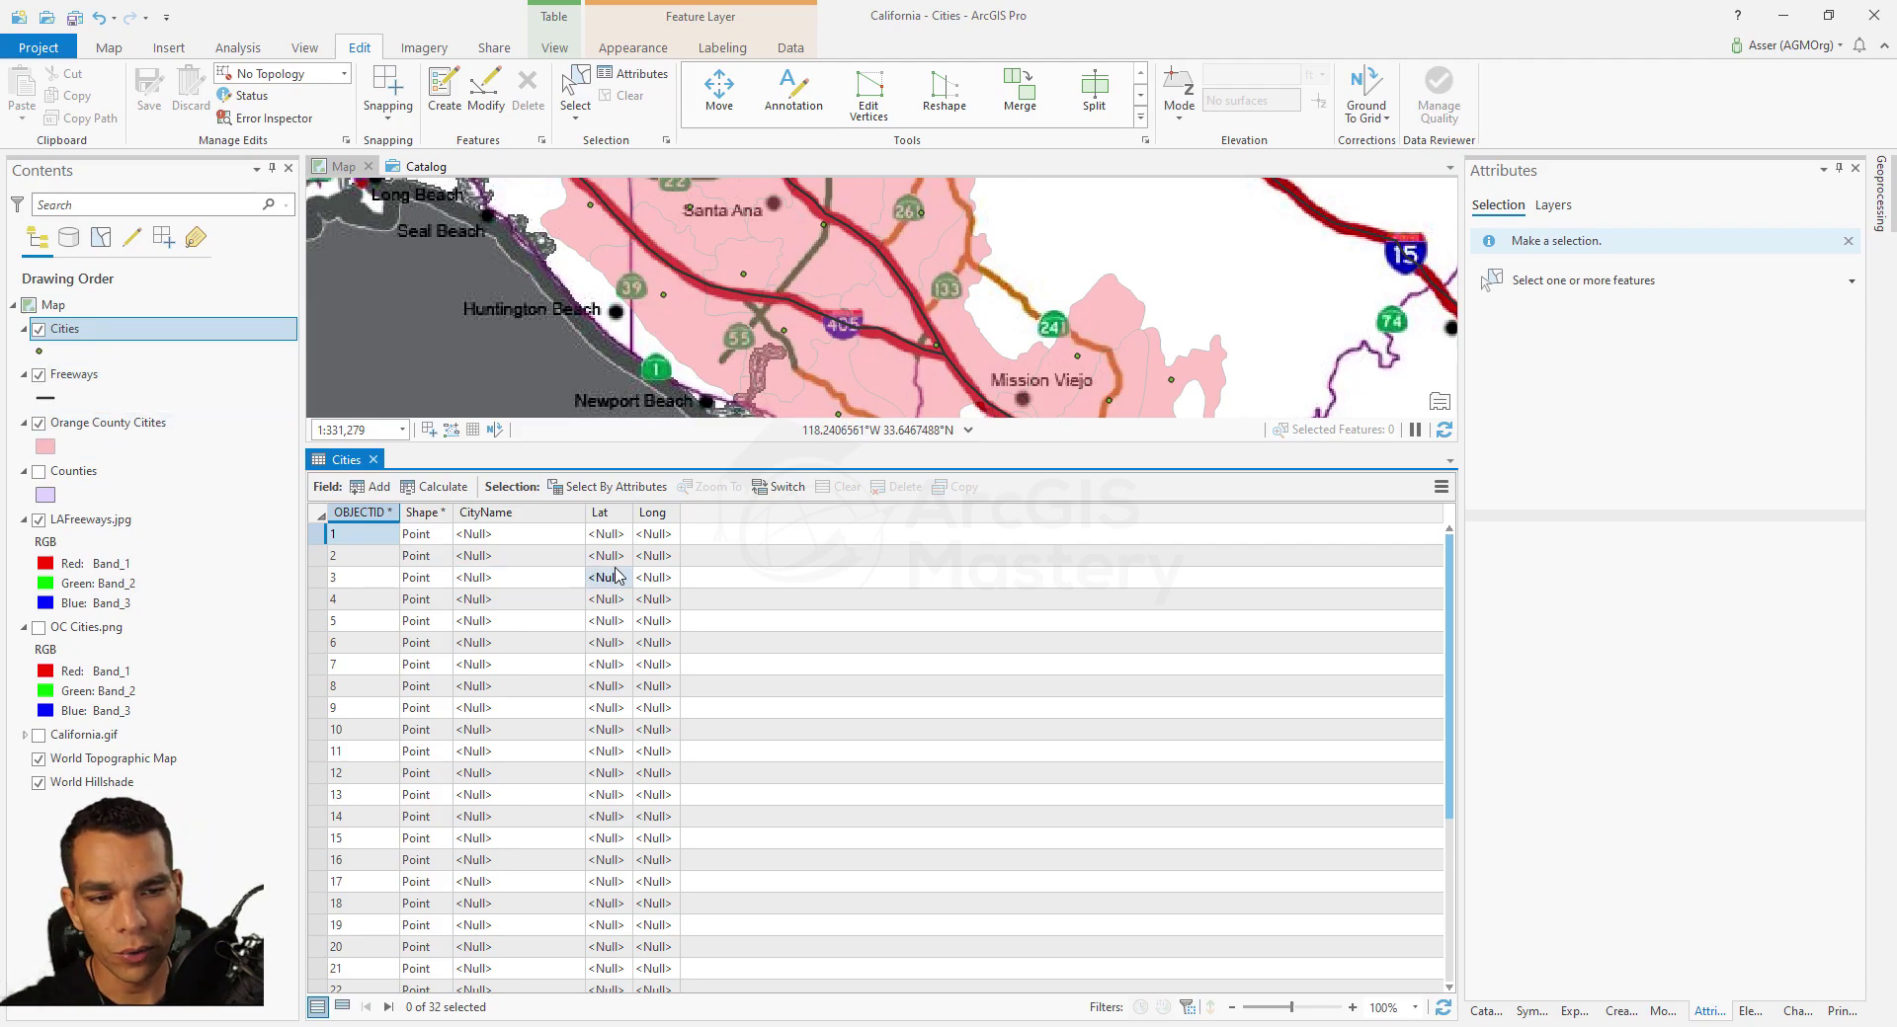
left_click_drag(634, 511, 757, 512)
Step: Start Calculate Geometry for the Lat field of Cities and assign it the Point y-coordinate property
right_click(626, 516)
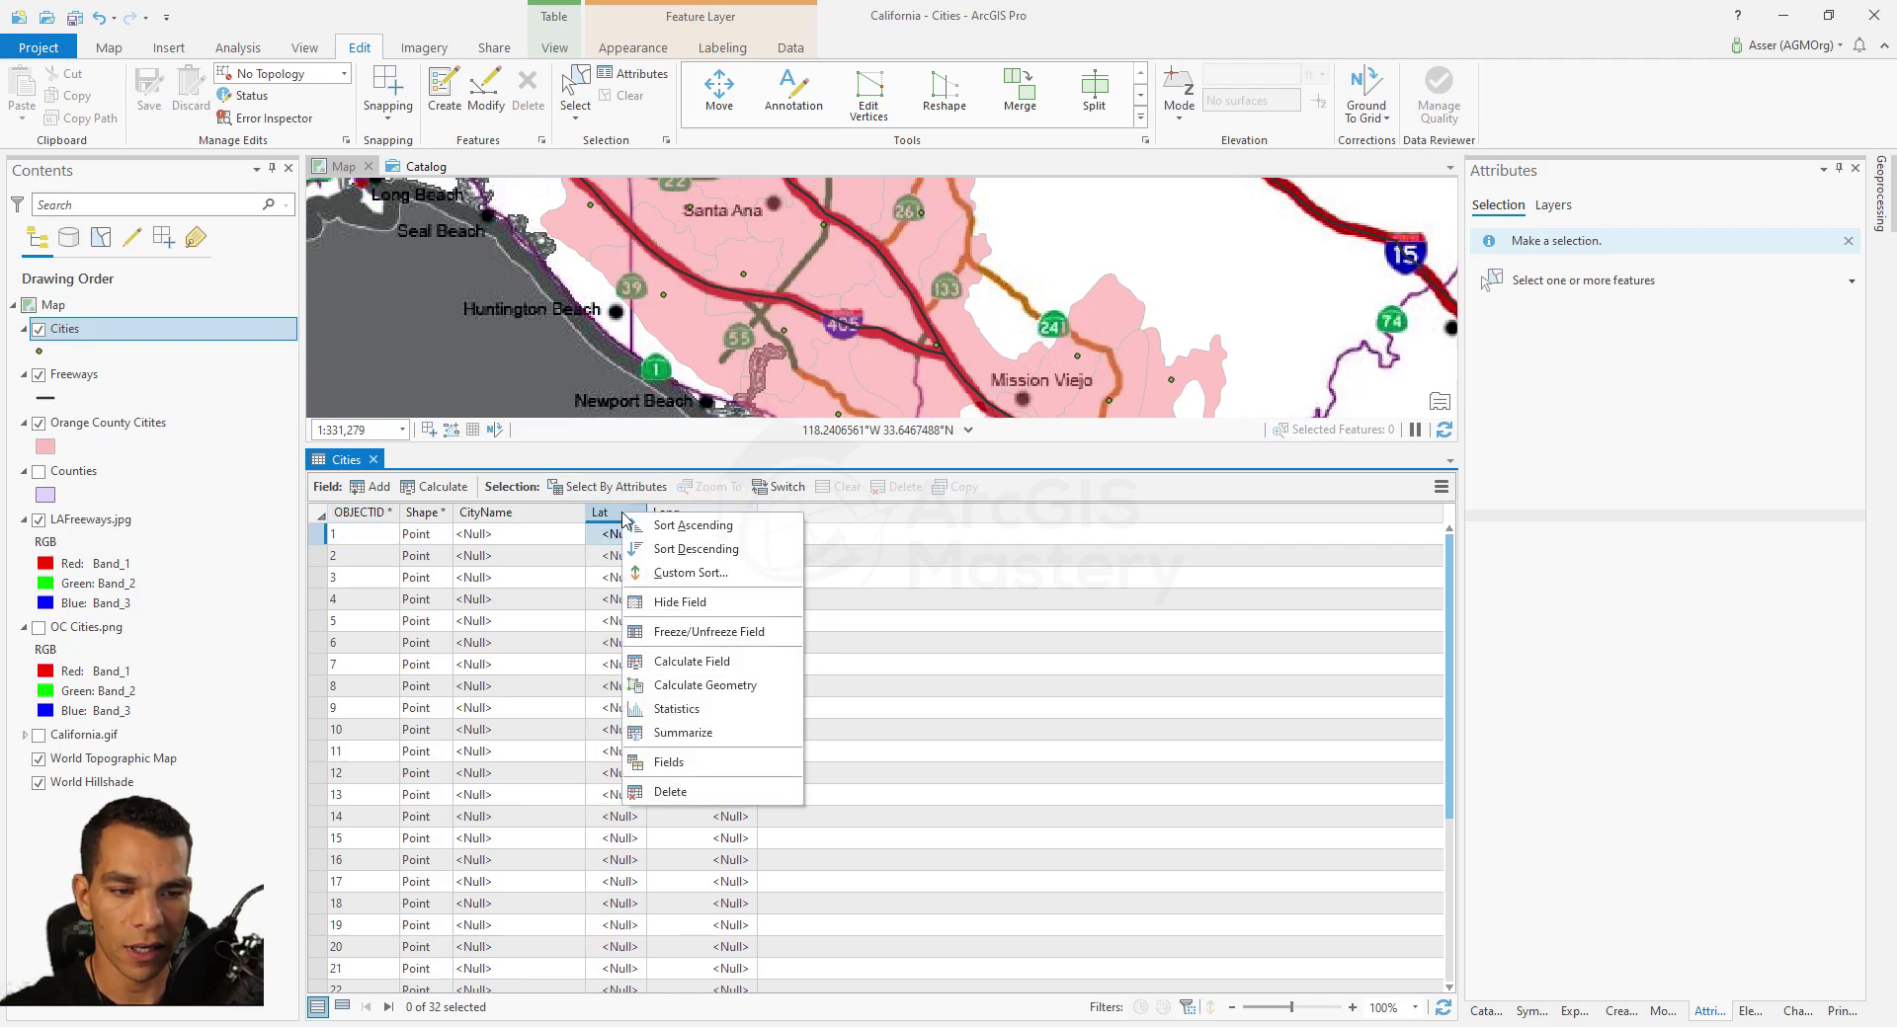
left_click(625, 515)
right_click(624, 512)
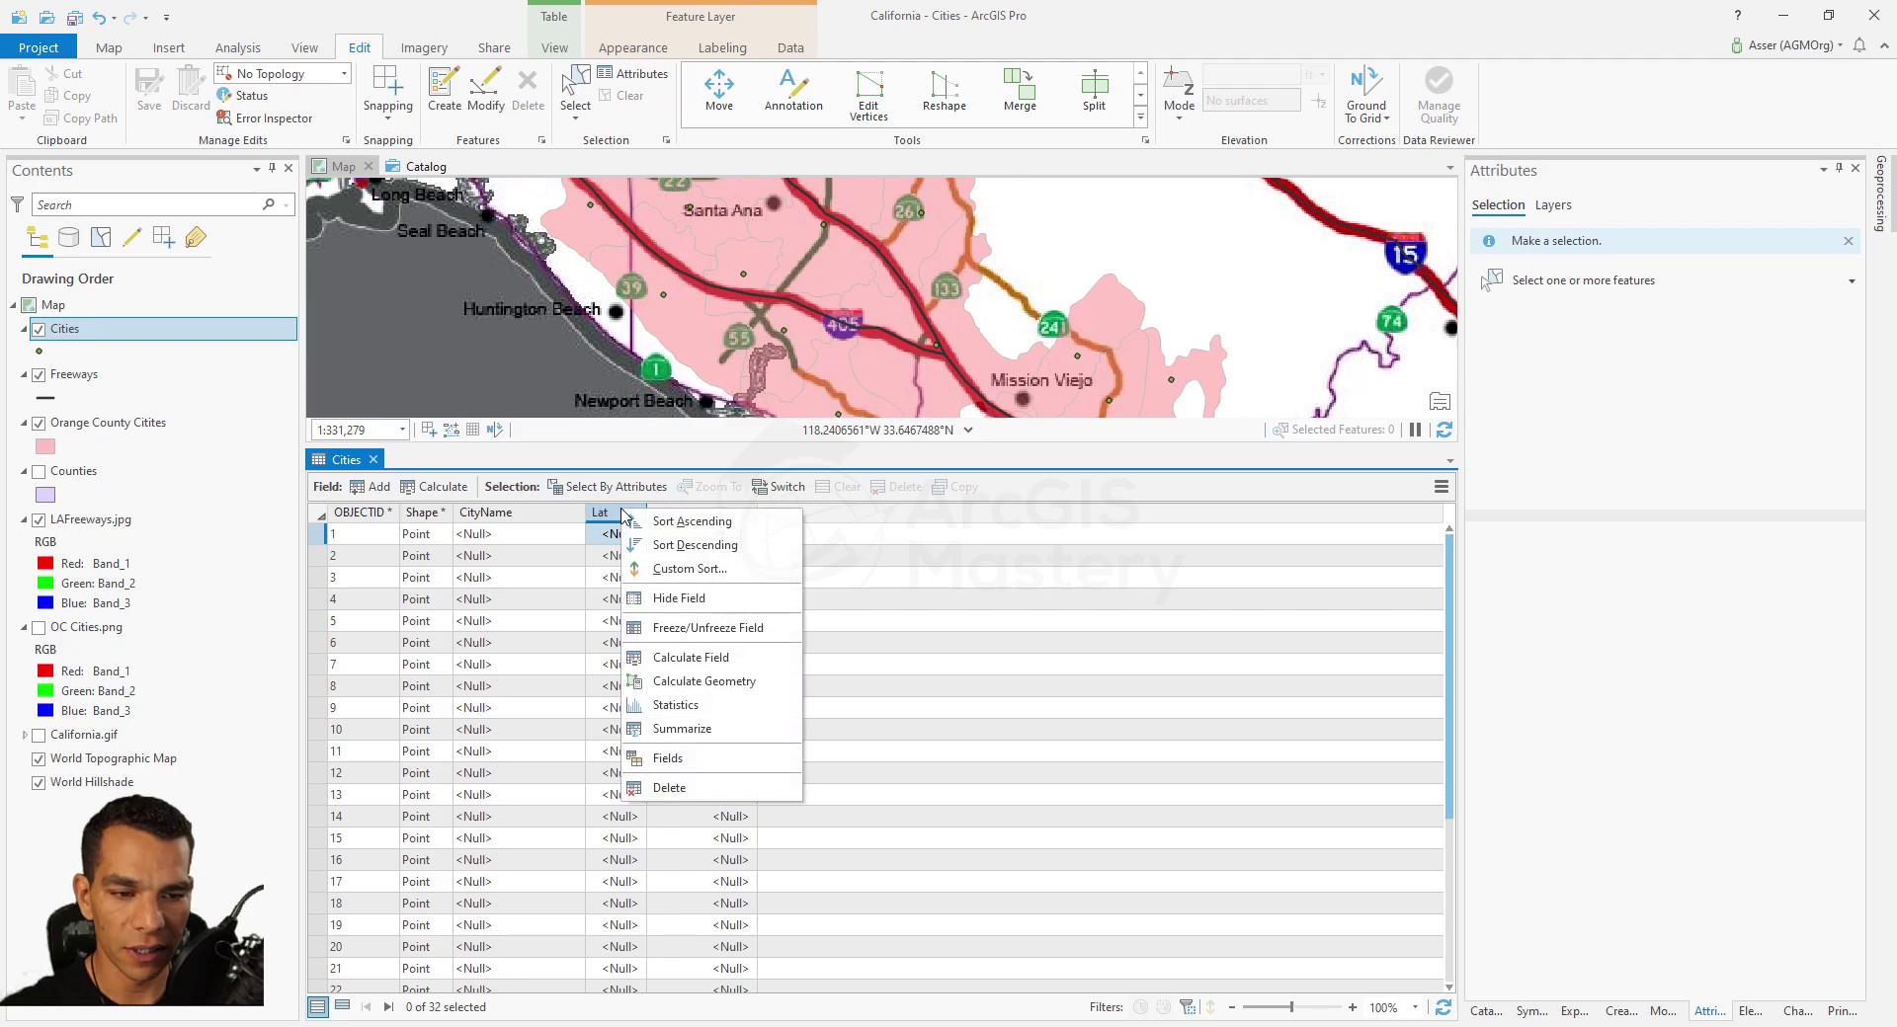
left_click(699, 681)
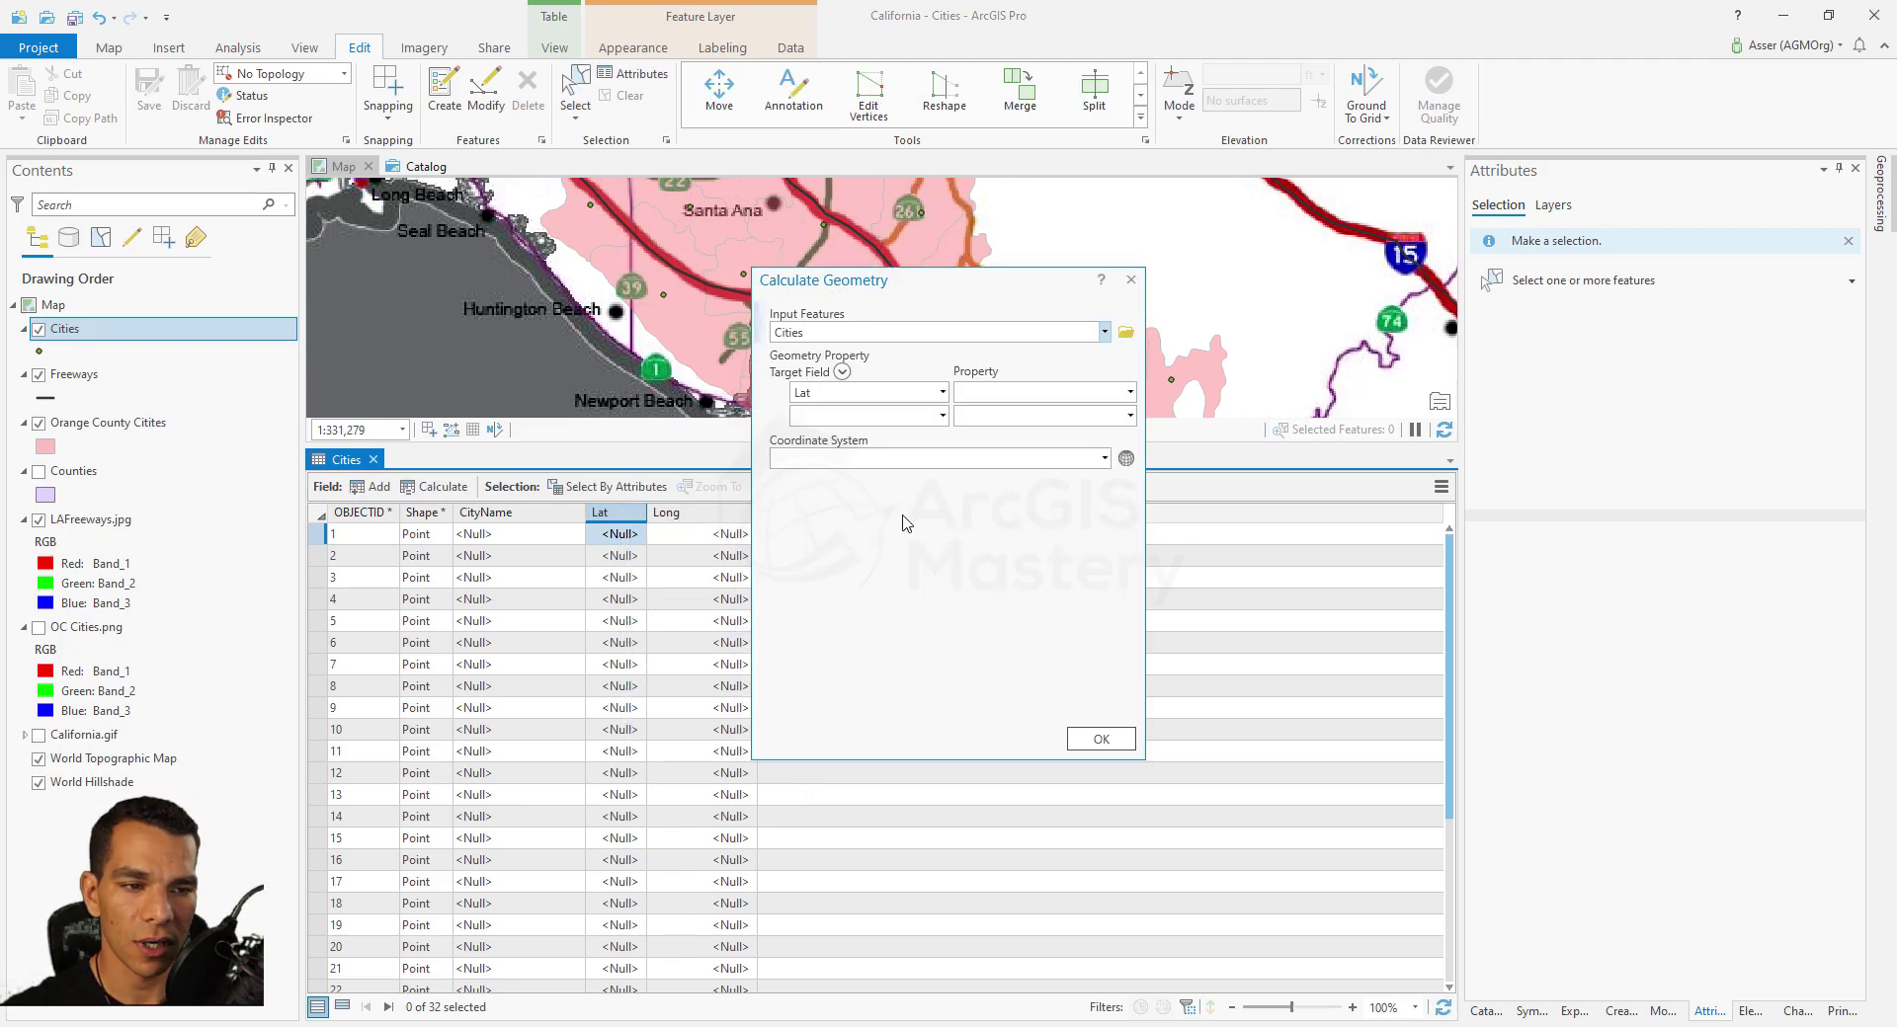
left_click(1130, 393)
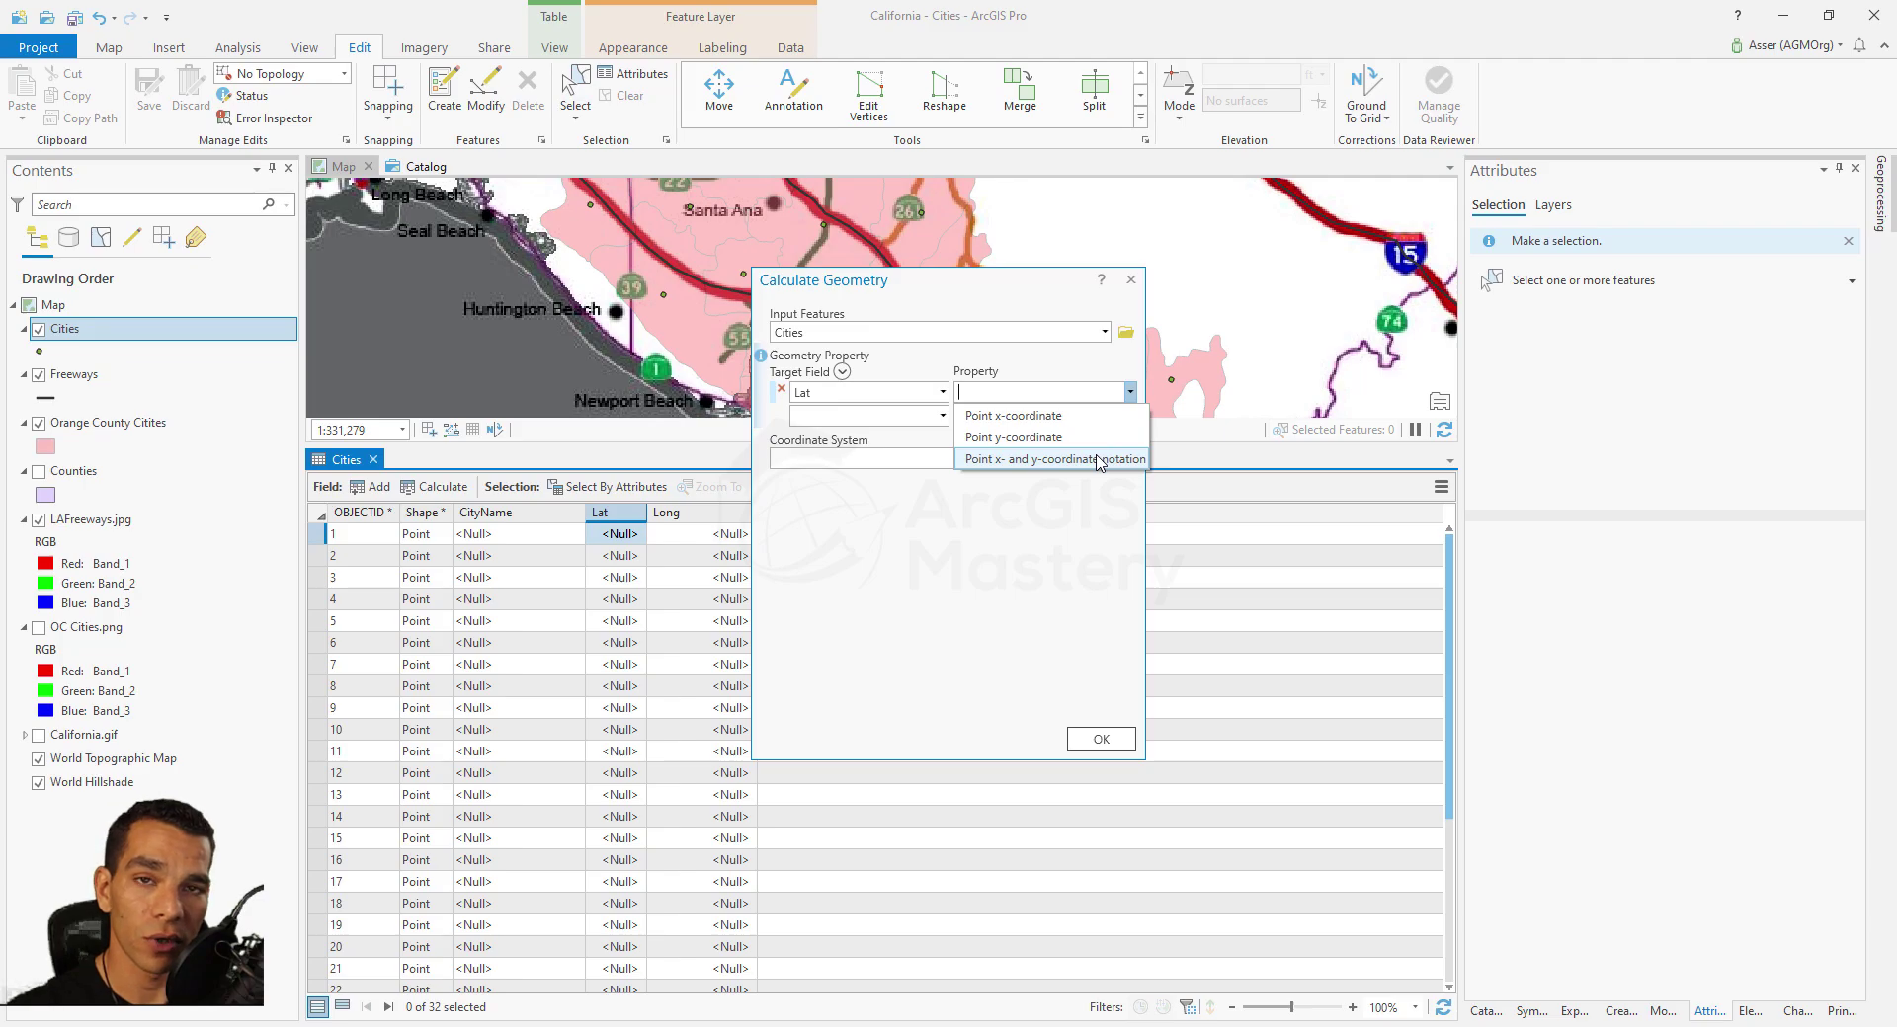
left_click(1057, 438)
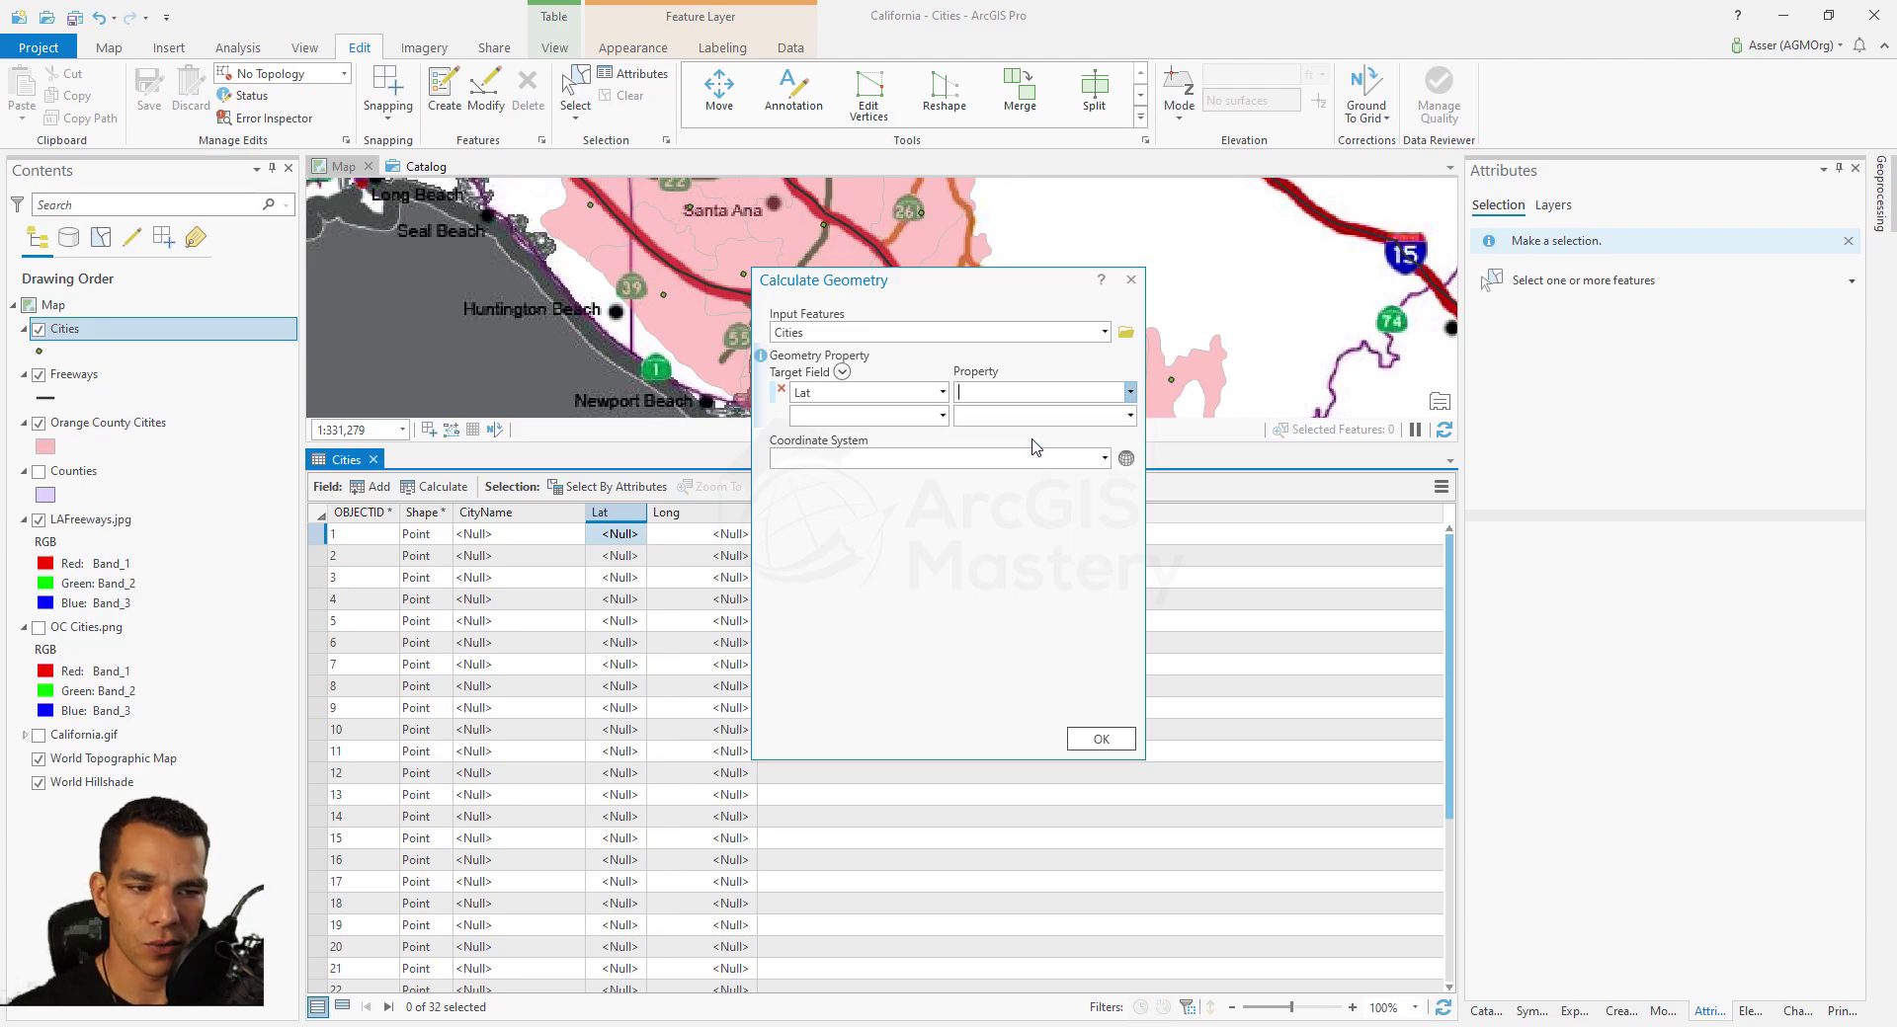
Step: Add the Long field with Point x-coordinate and run the geometry calculation in Decimal Degrees format
left_click(943, 416)
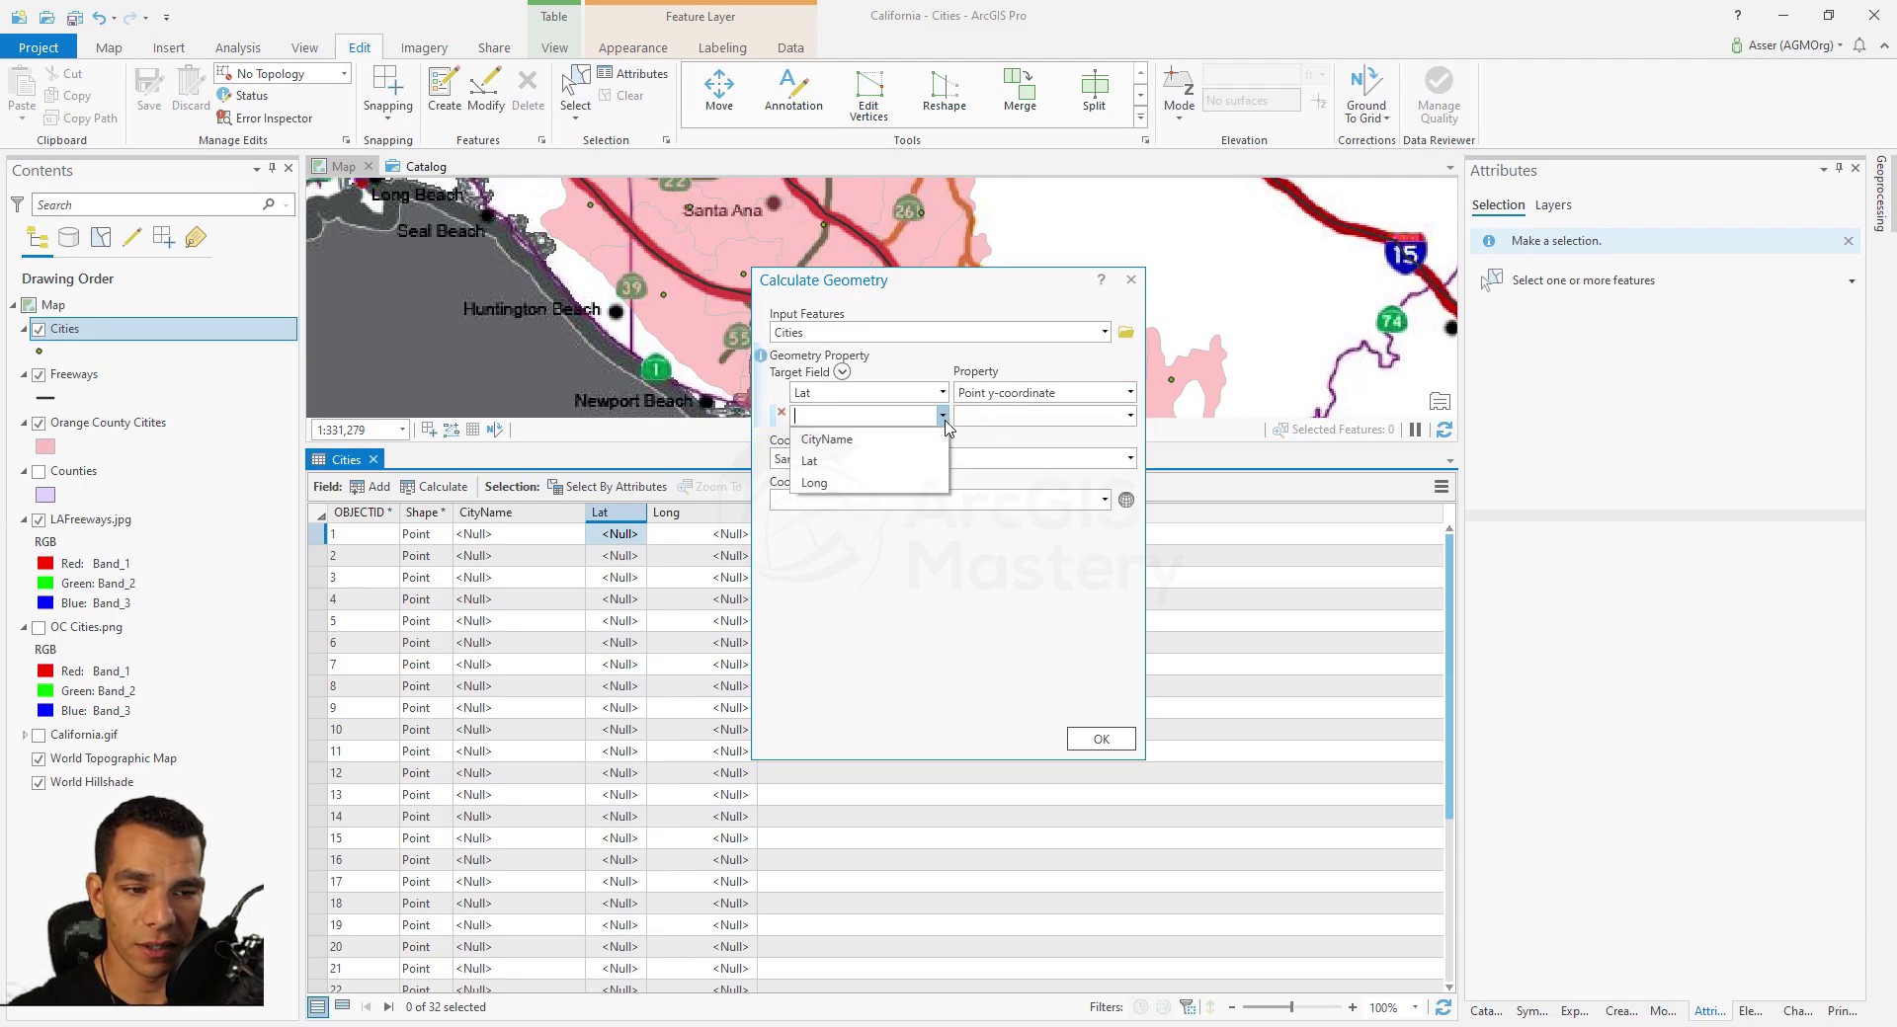
left_click(814, 482)
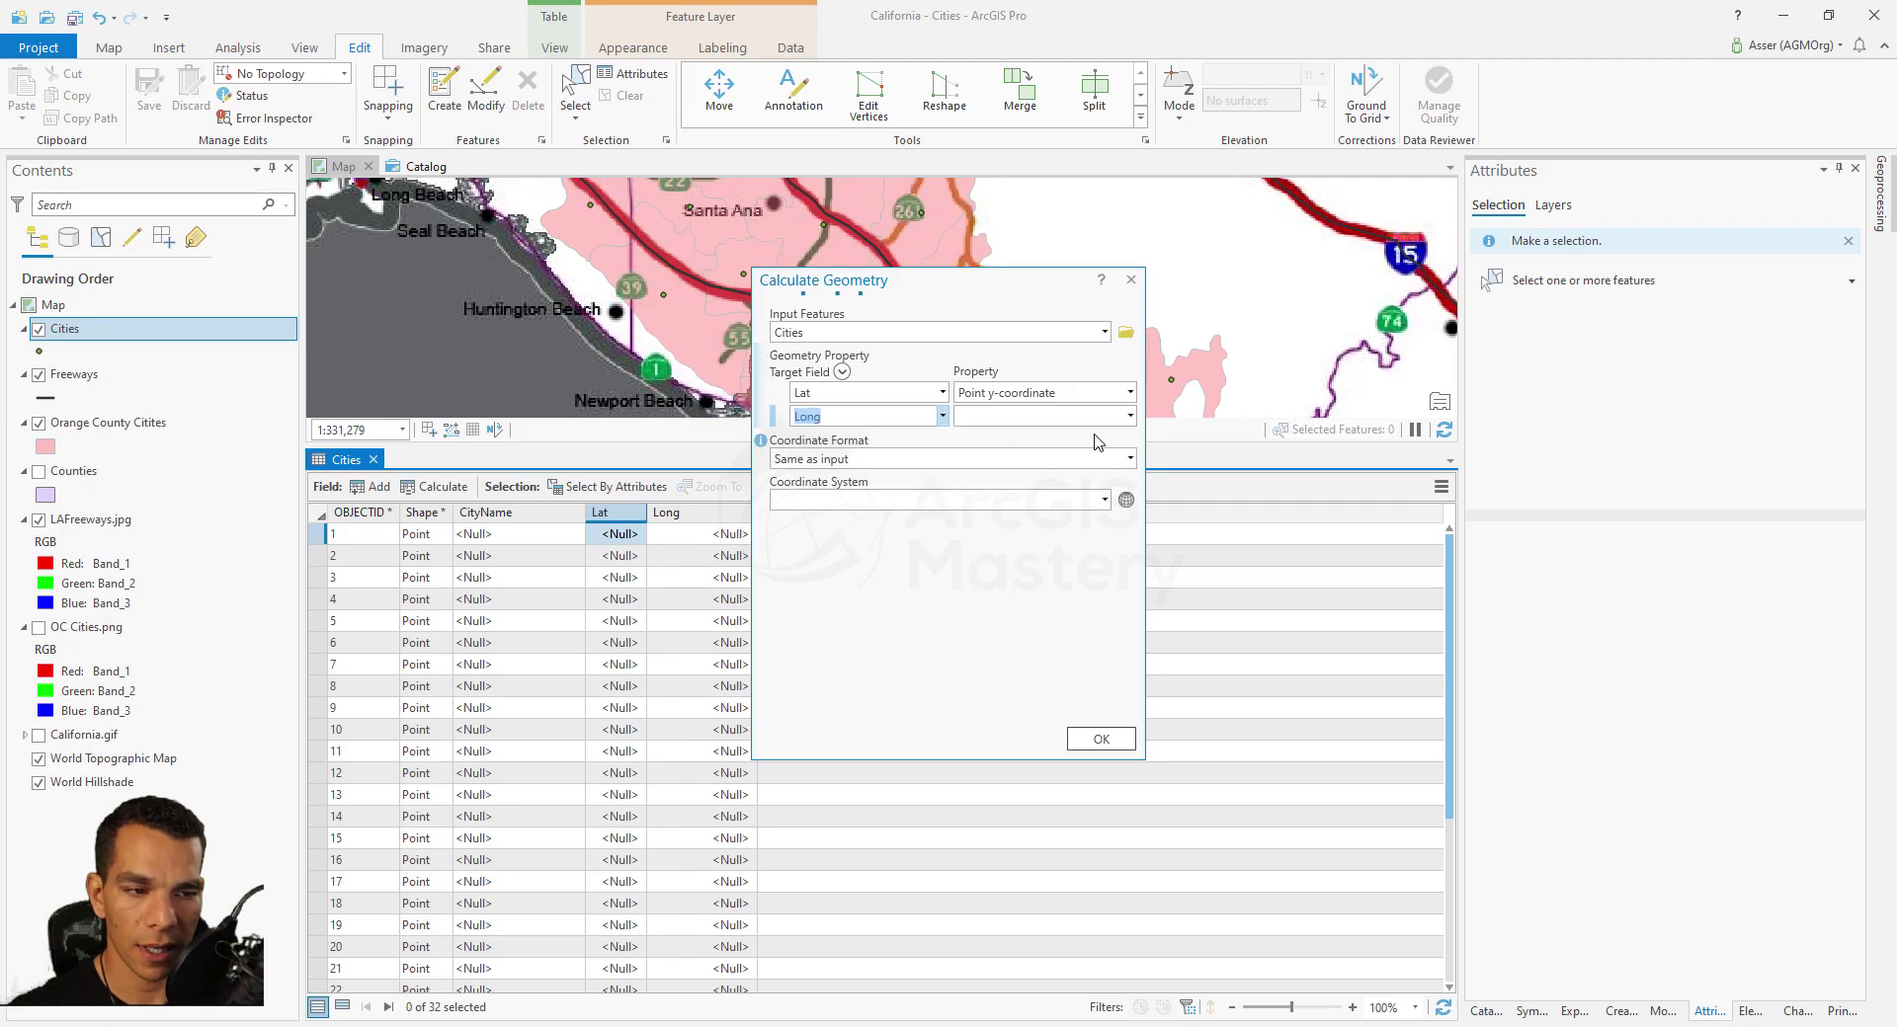
left_click(1130, 418)
left_click(1028, 442)
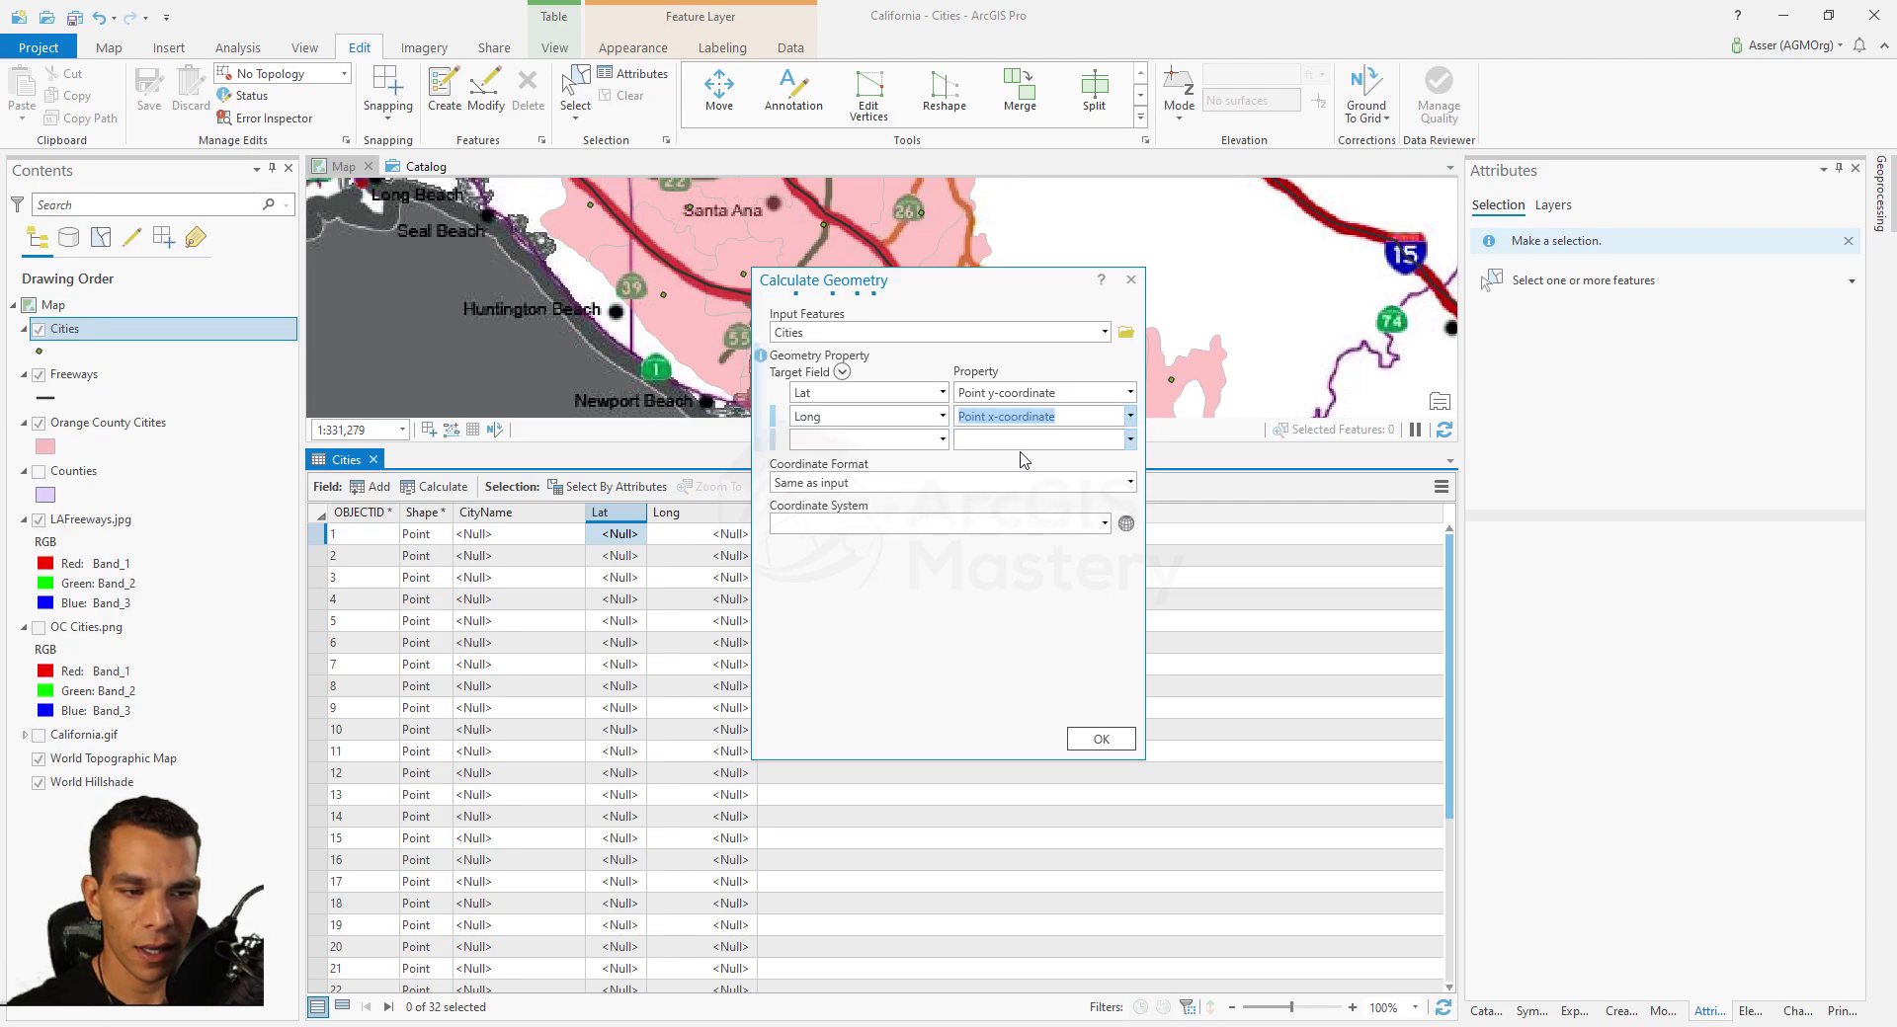
left_click(1130, 483)
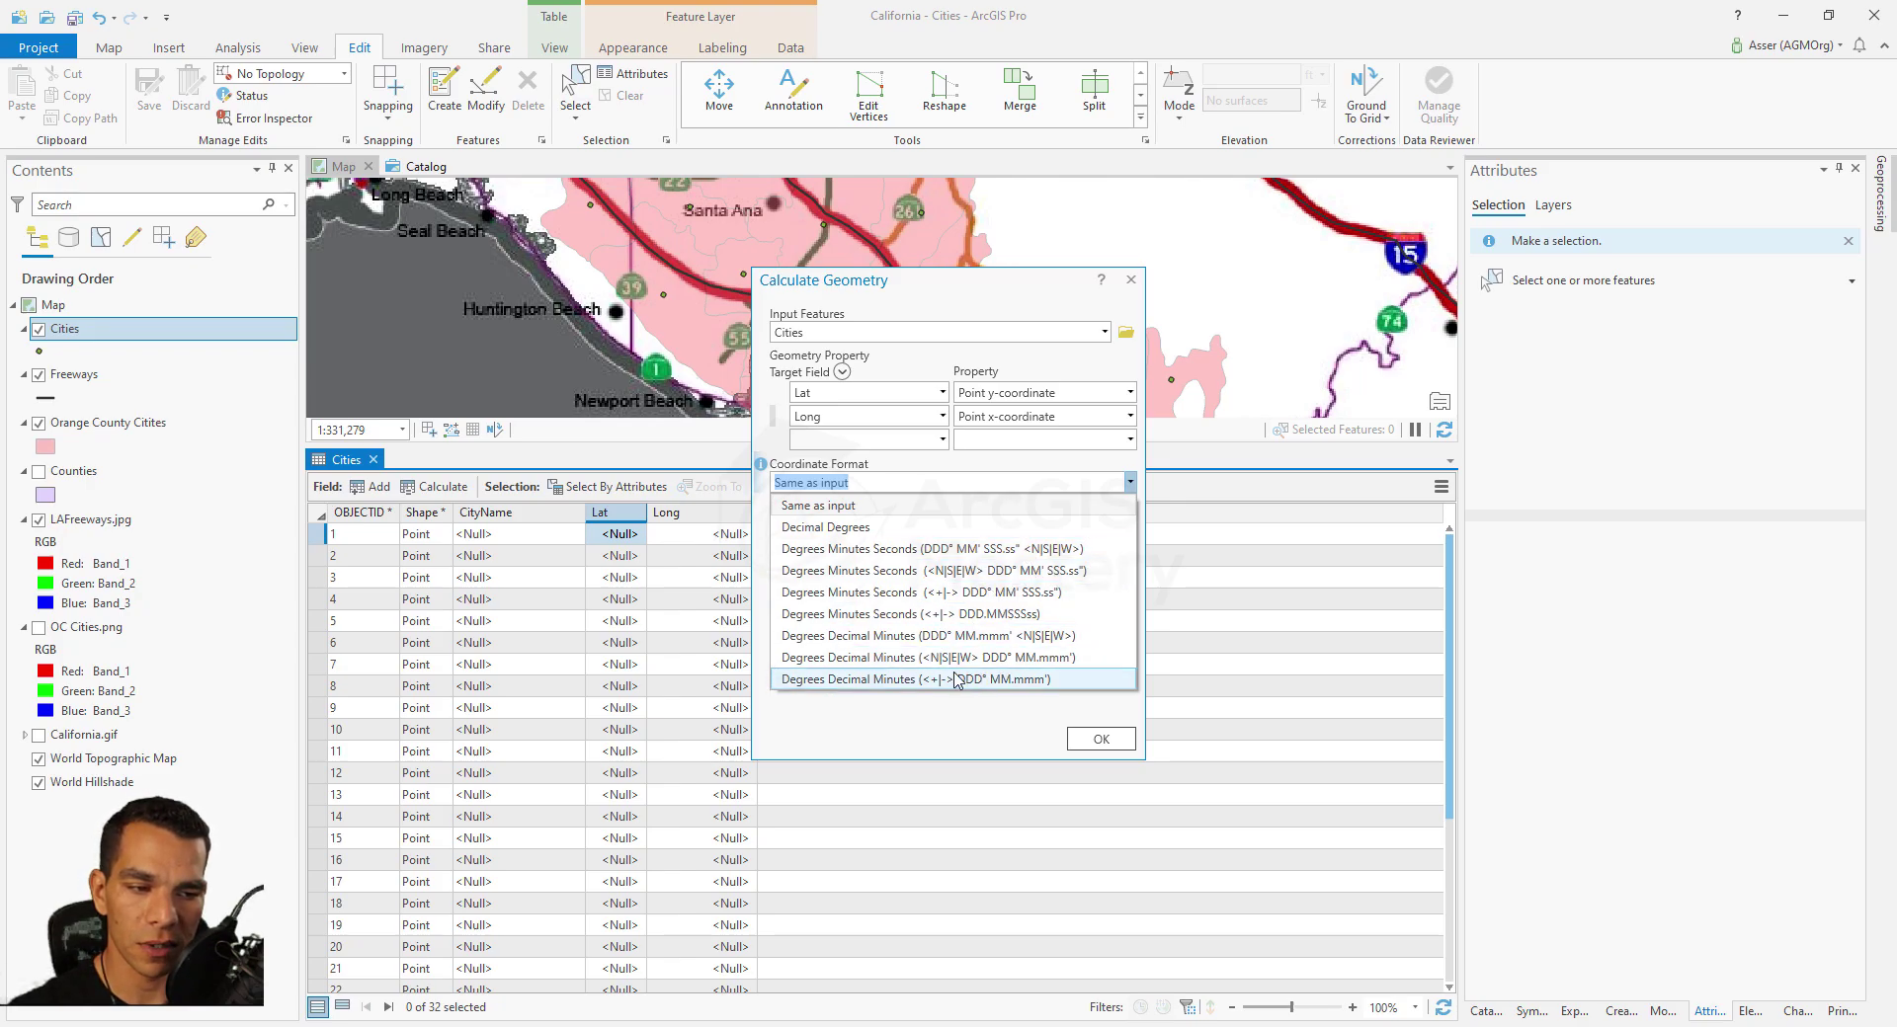
left_click(825, 528)
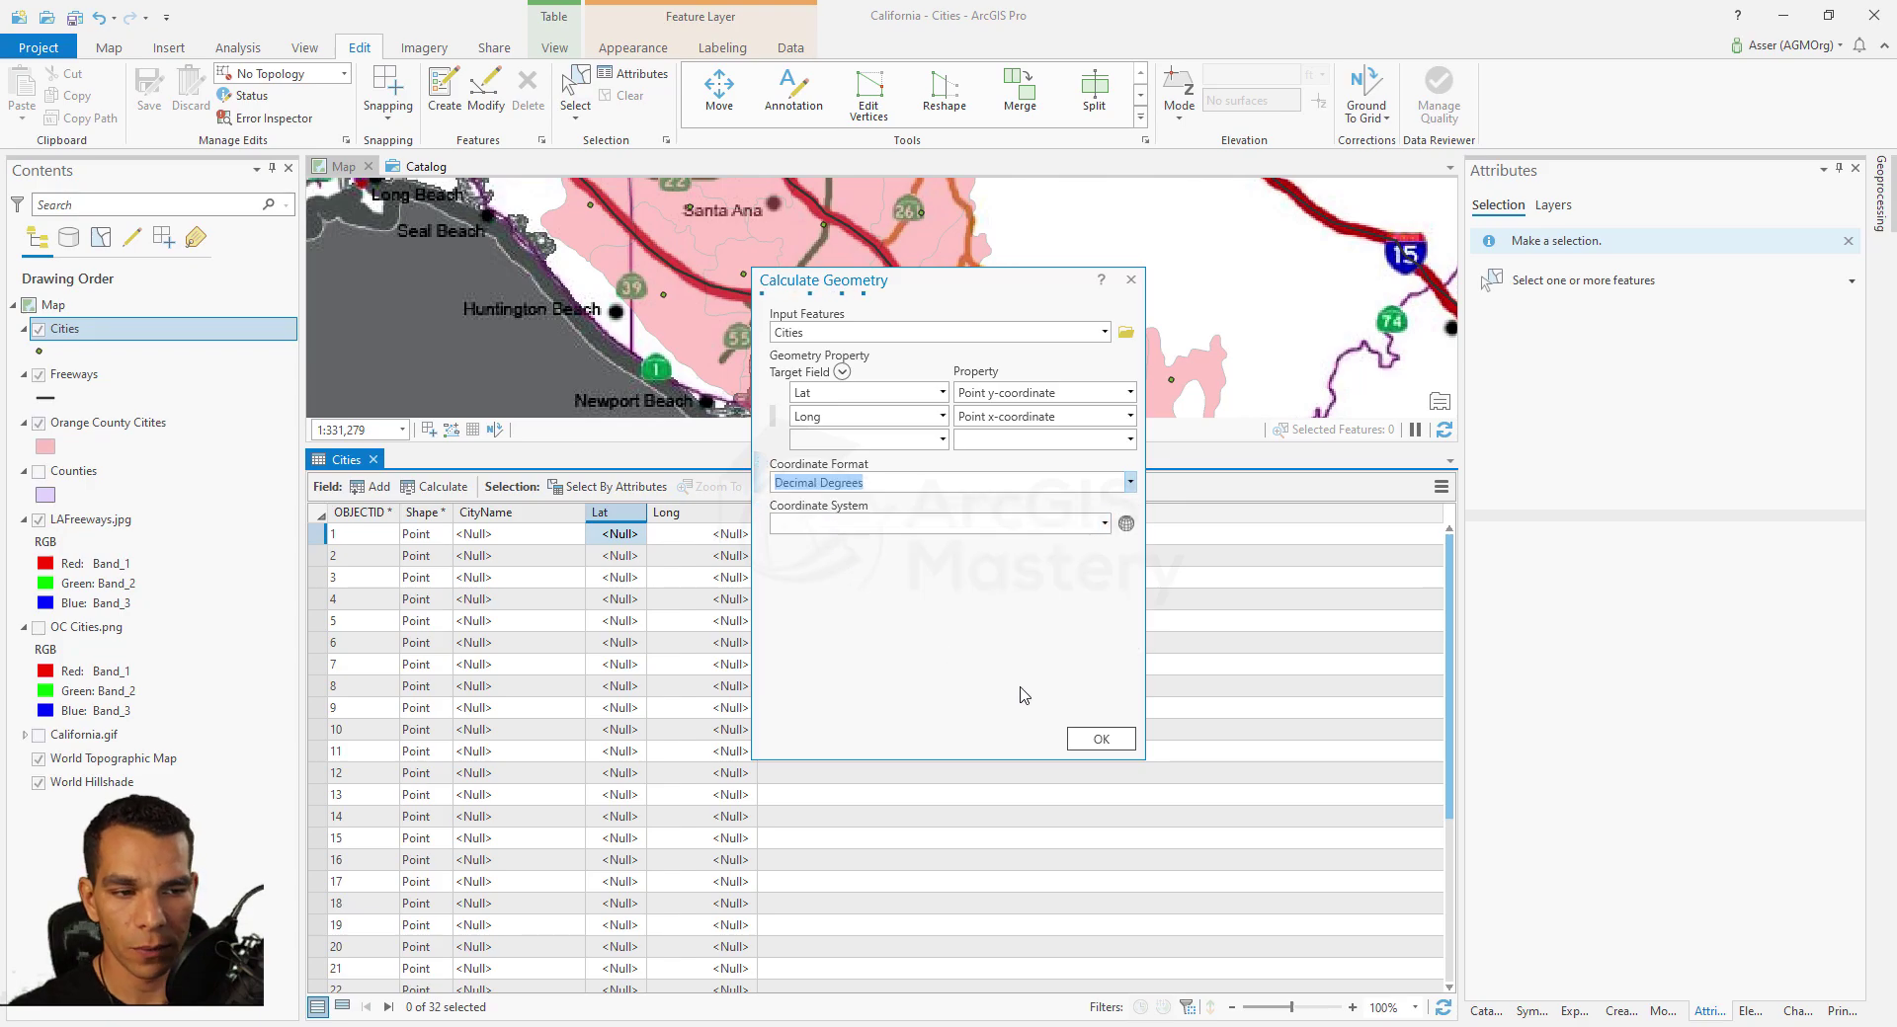
left_click(1094, 741)
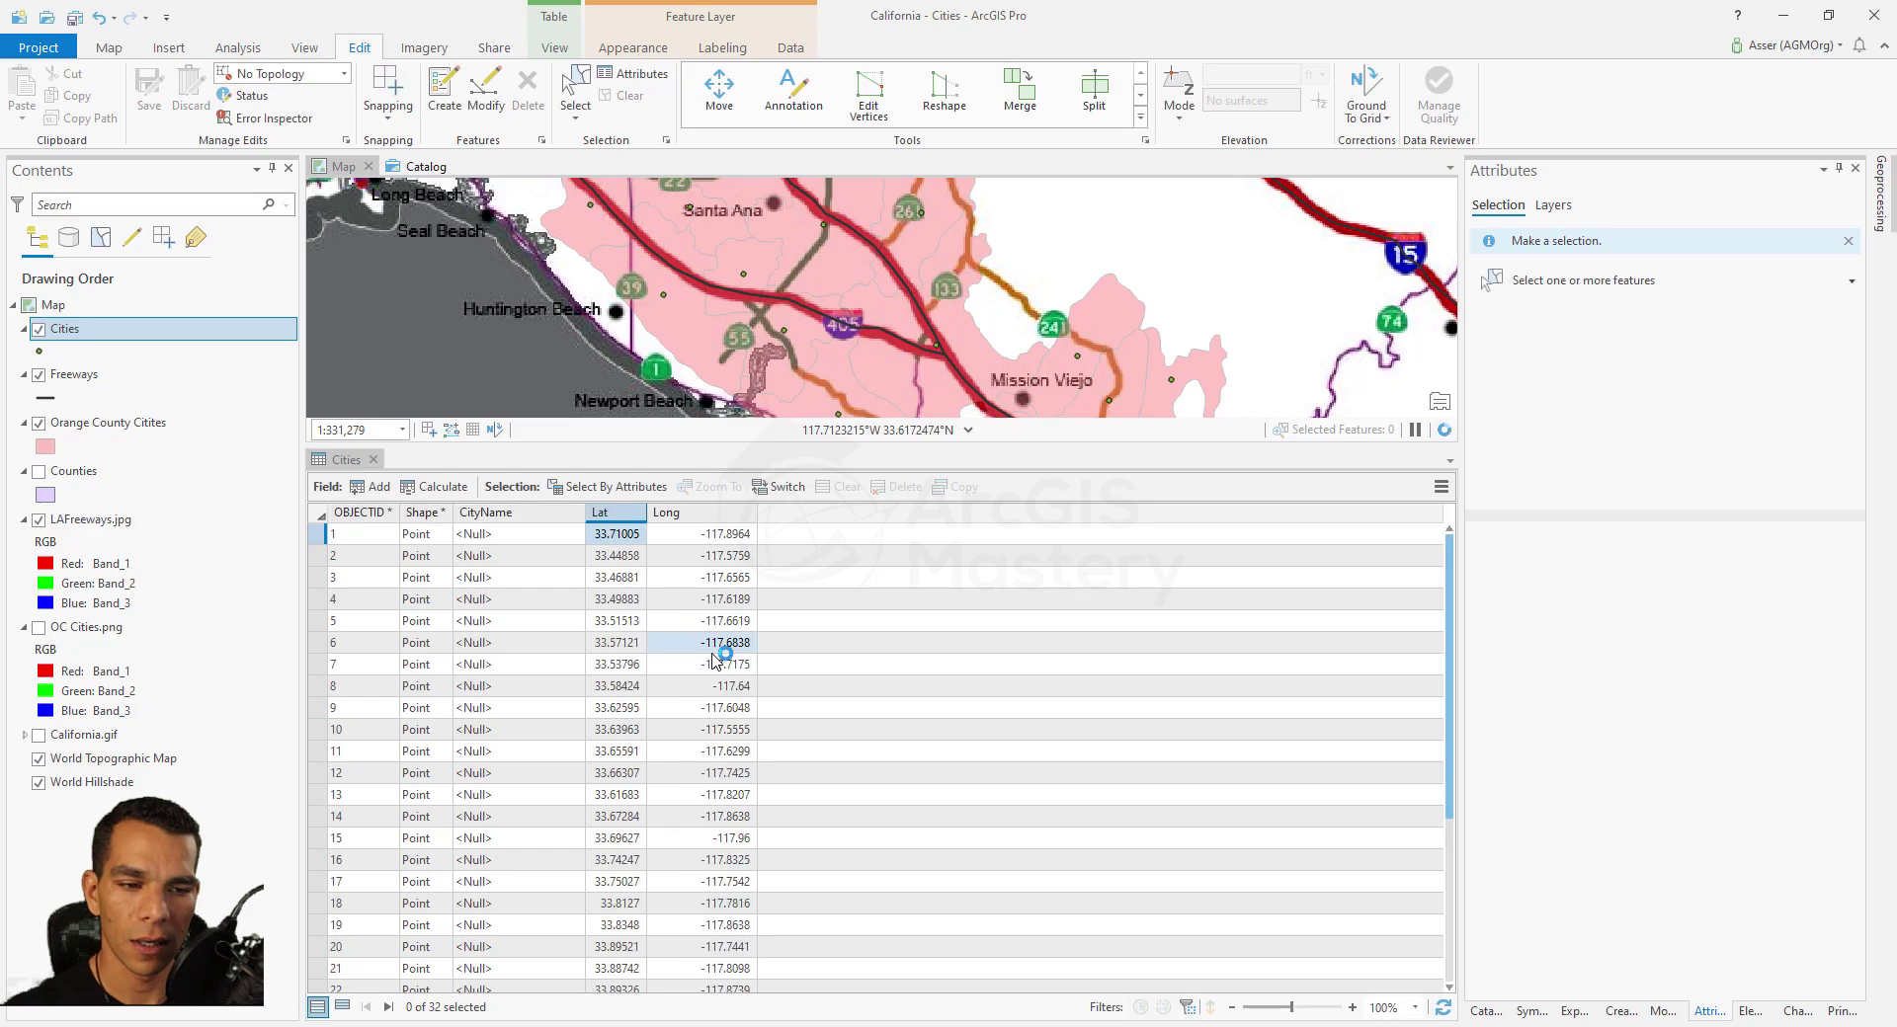
Step: Widen the Lat column of the Cities table further and save the project
left_click_drag(646, 512, 680, 511)
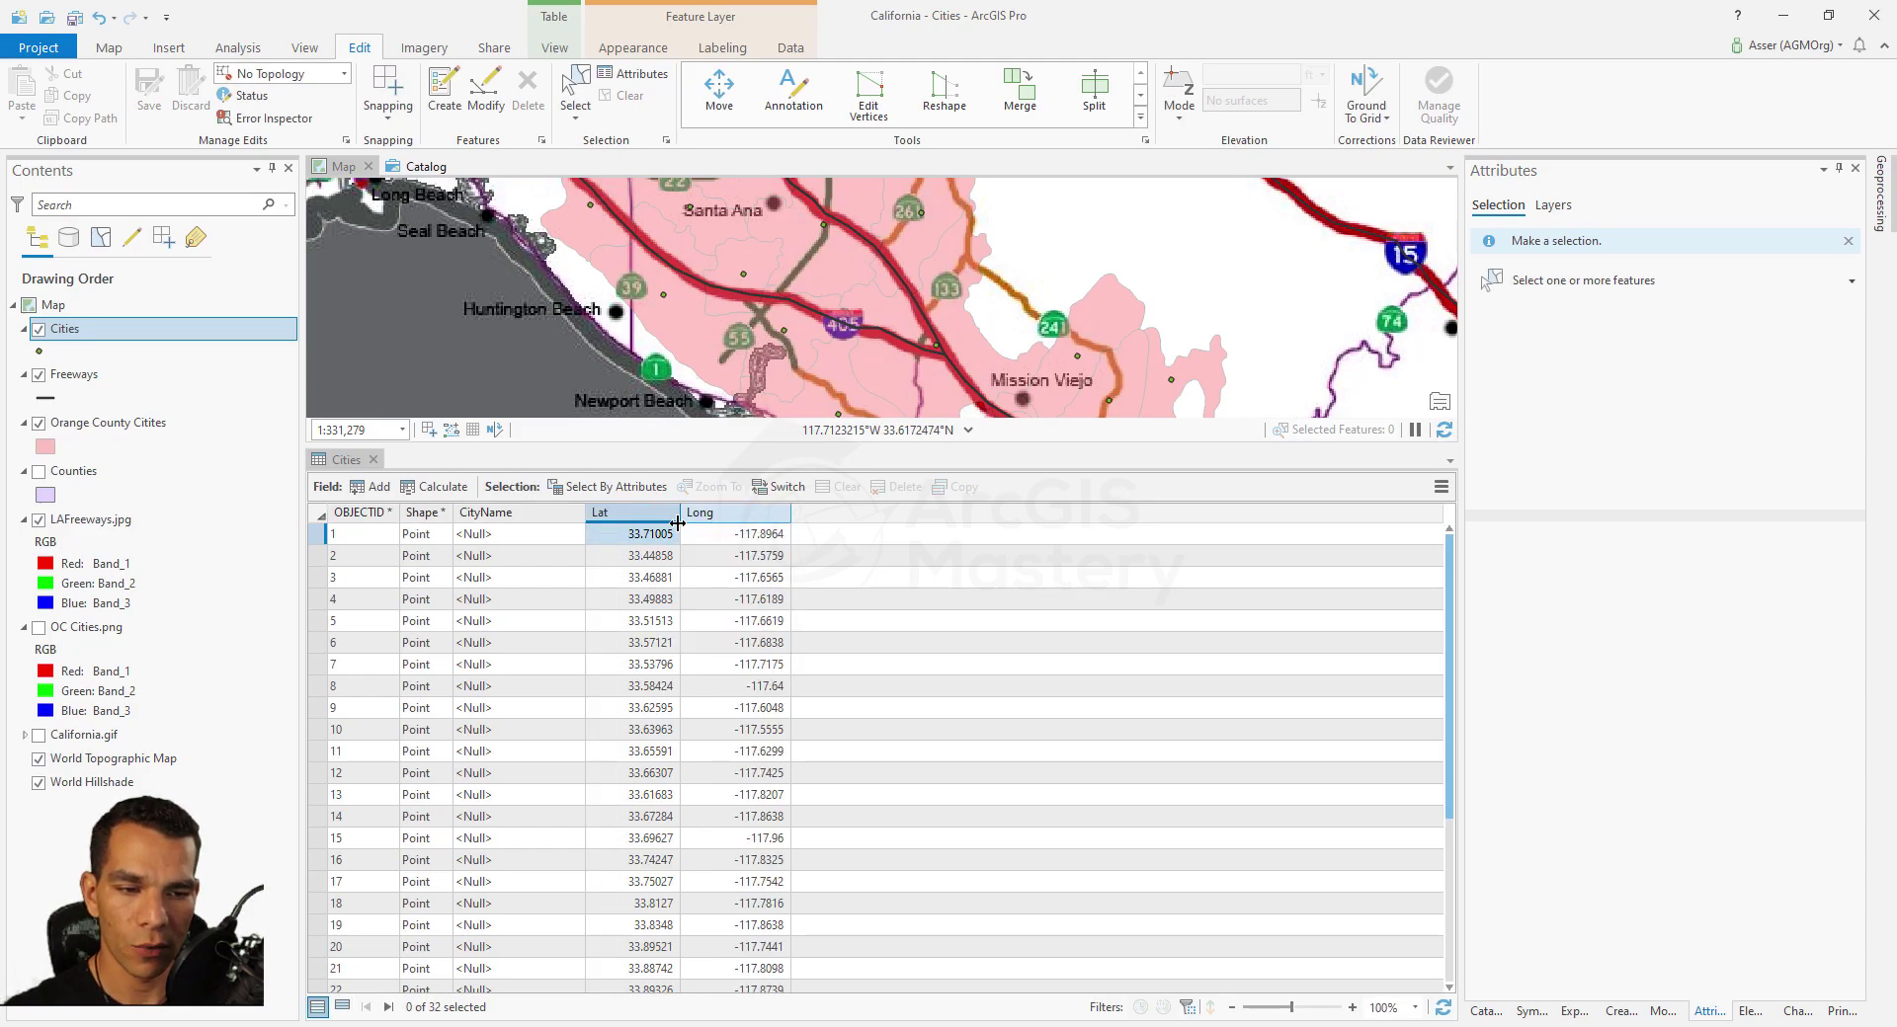
left_click(768, 600)
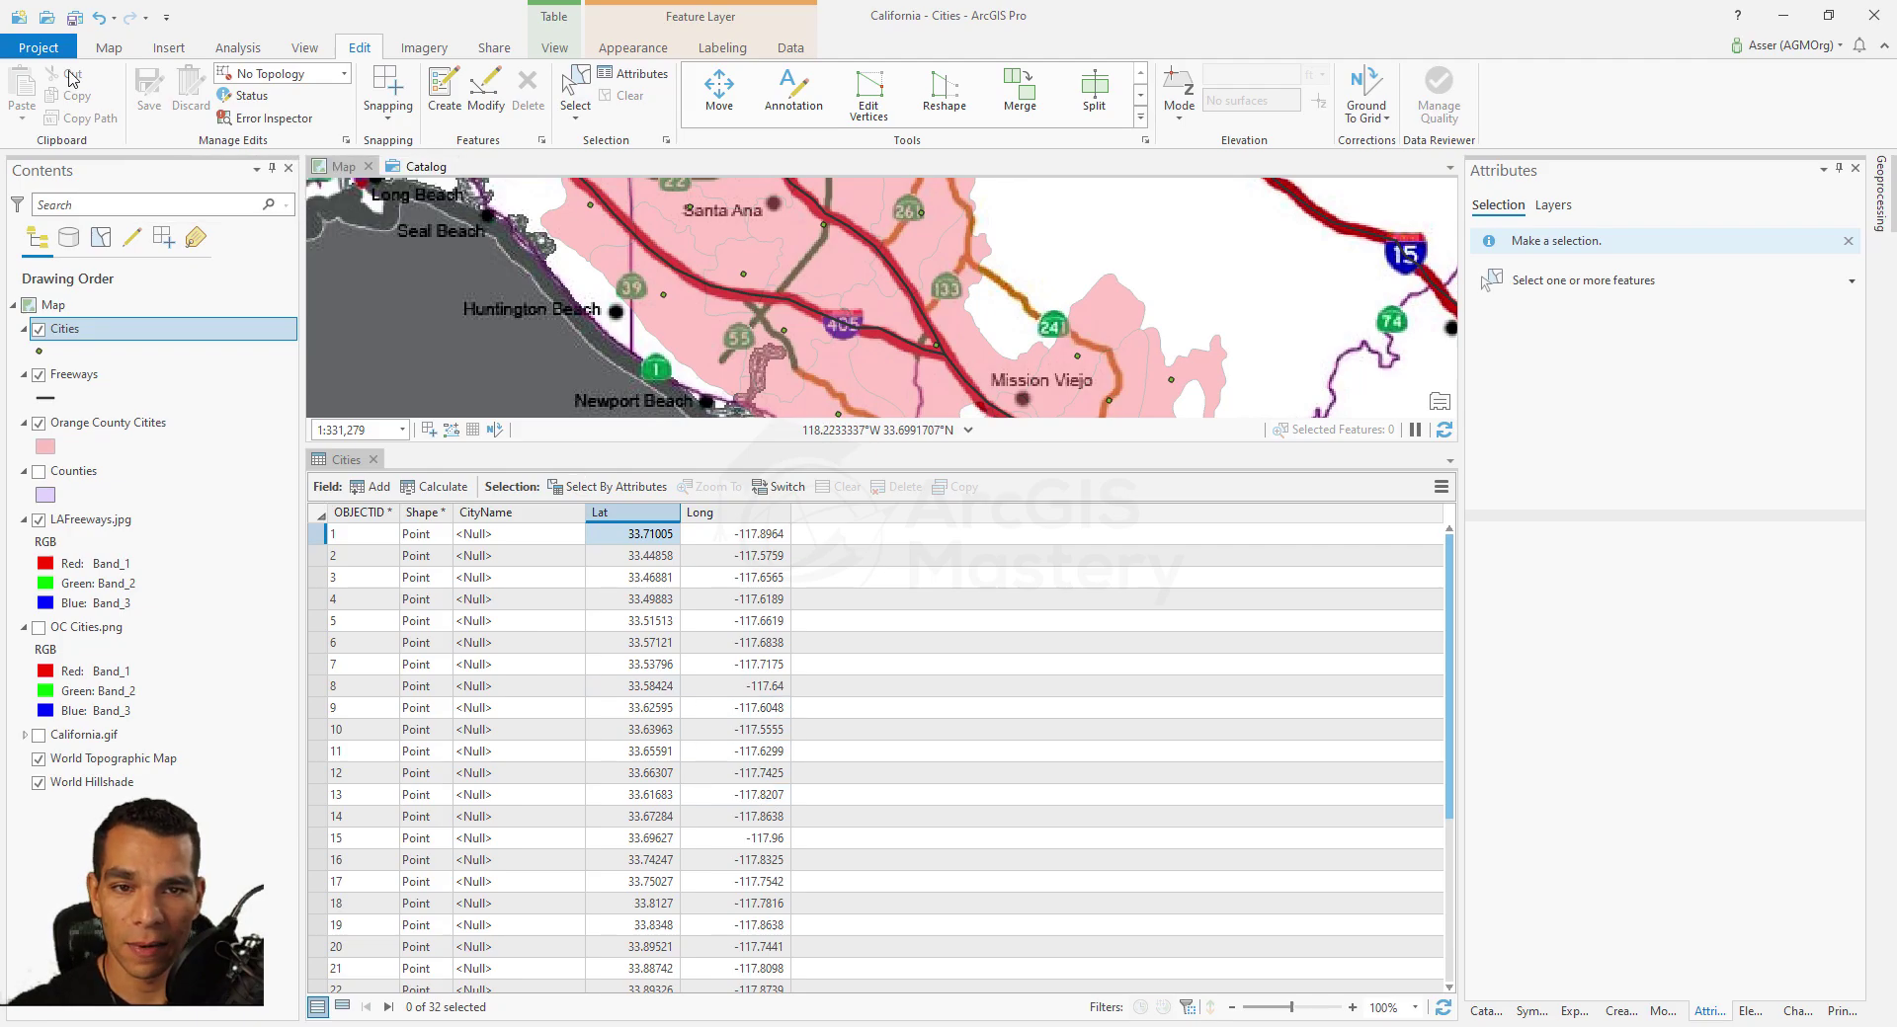
left_click(74, 20)
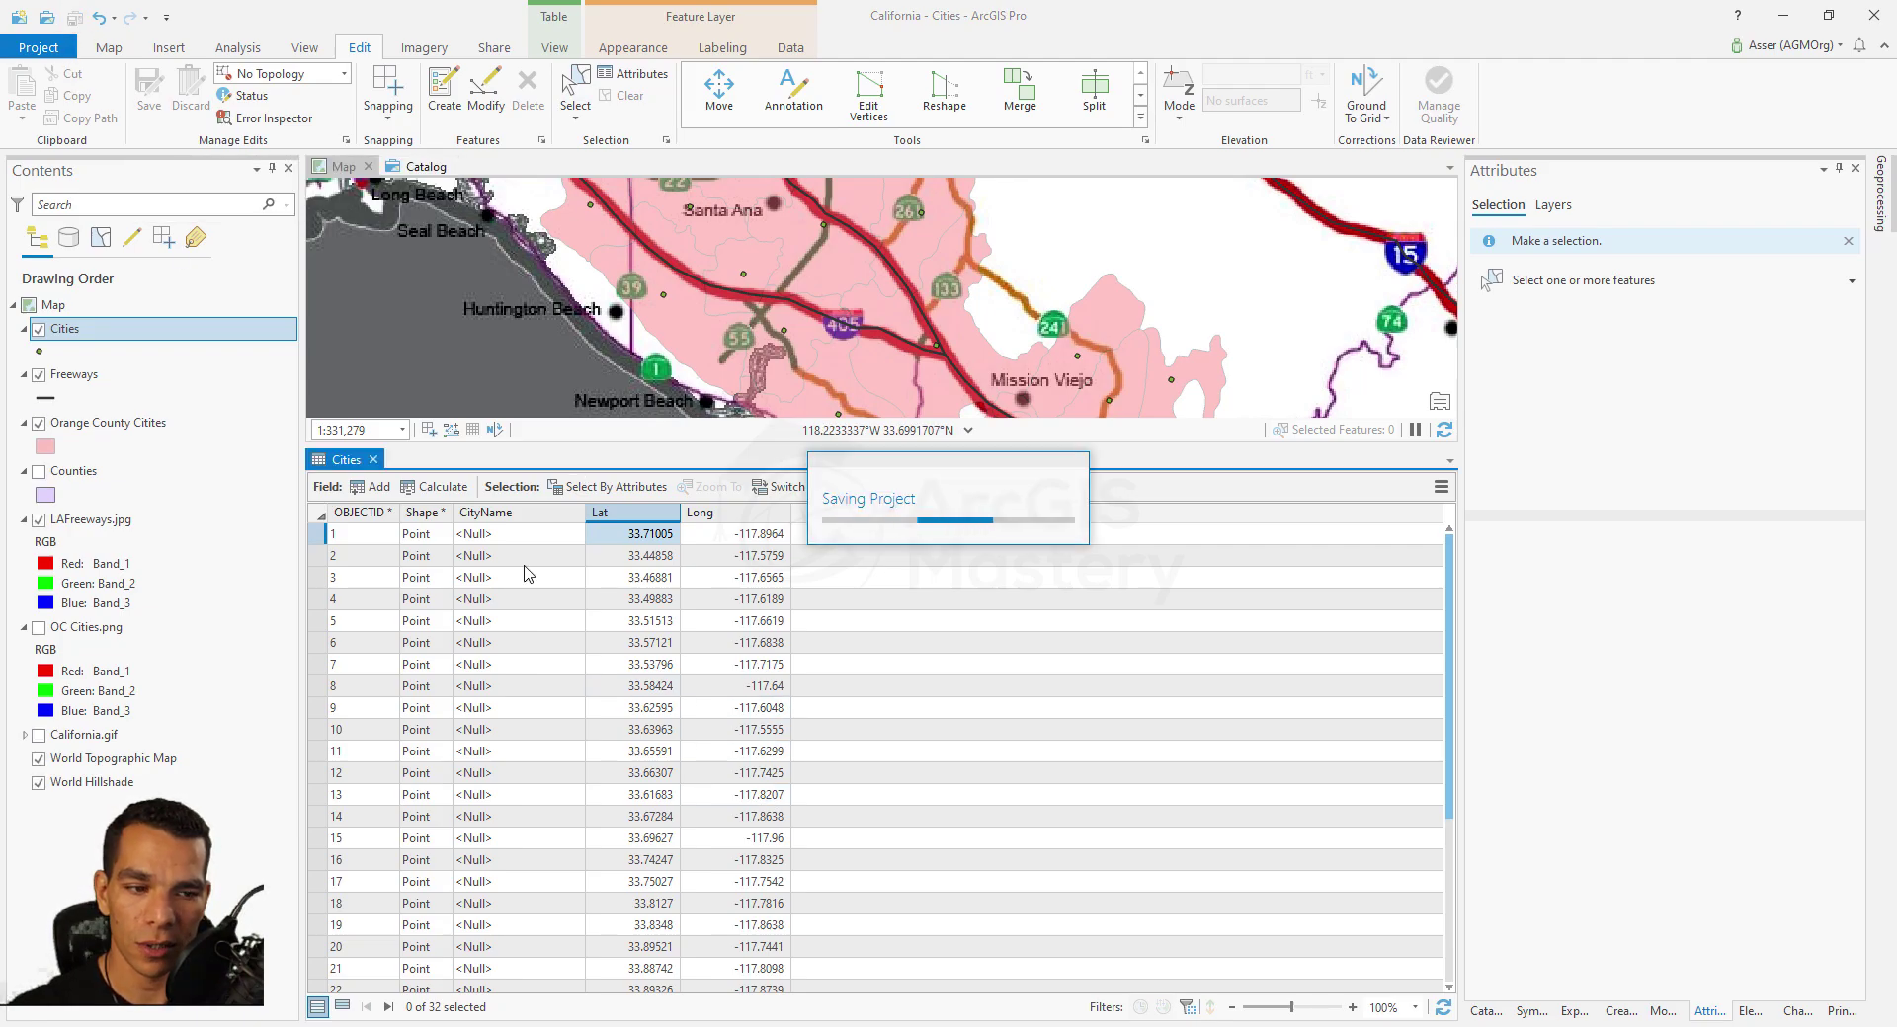